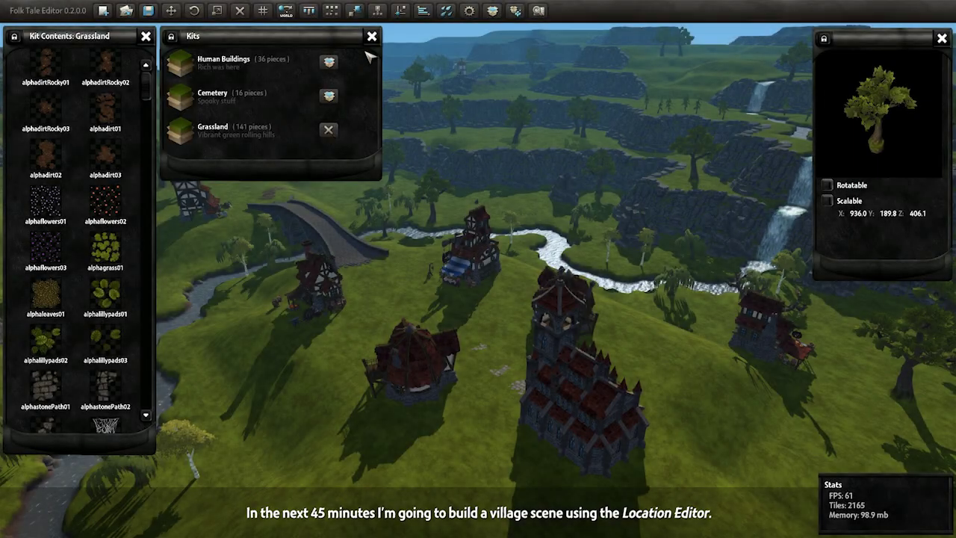
# Step: Close the Kits panel and drag the first house down-left across the grass, then right toward the church
pyautogui.click(371, 37)
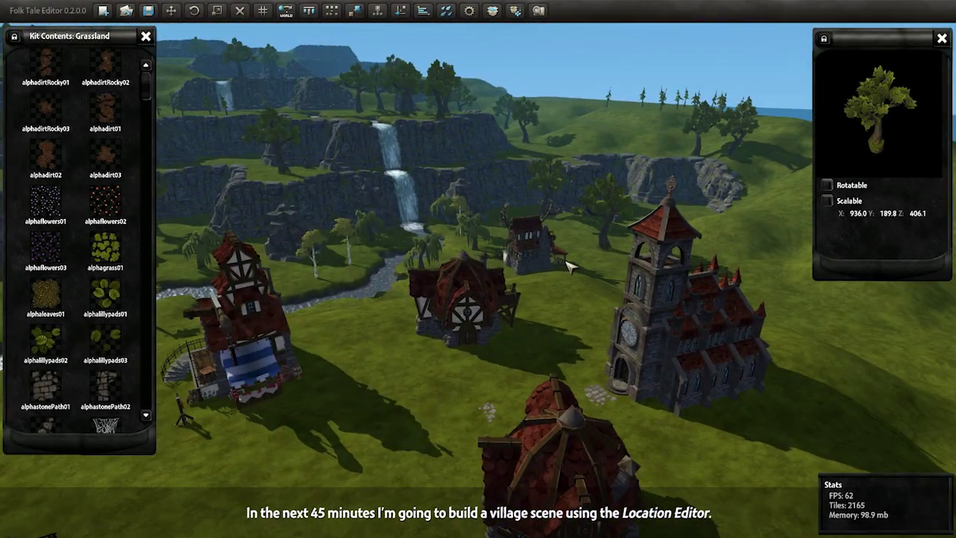
pyautogui.click(548, 257)
pyautogui.moveTo(548, 252); pyautogui.dragTo(551, 183)
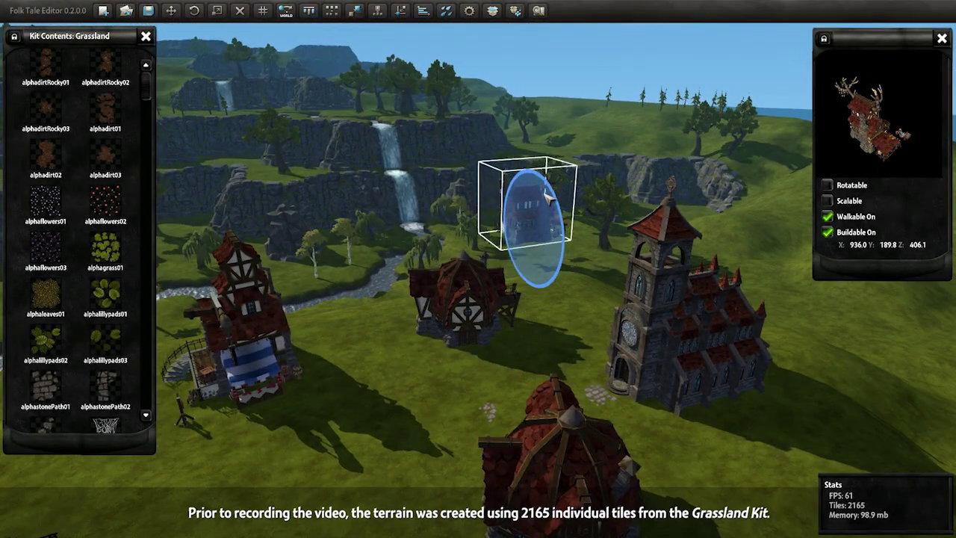
pyautogui.moveTo(554, 222); pyautogui.dragTo(377, 336)
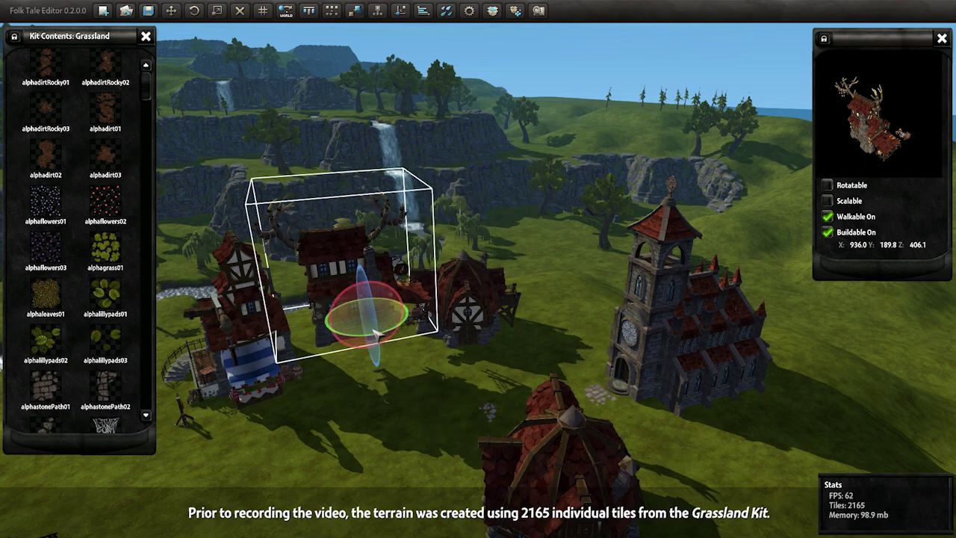
pyautogui.moveTo(379, 287); pyautogui.dragTo(381, 334)
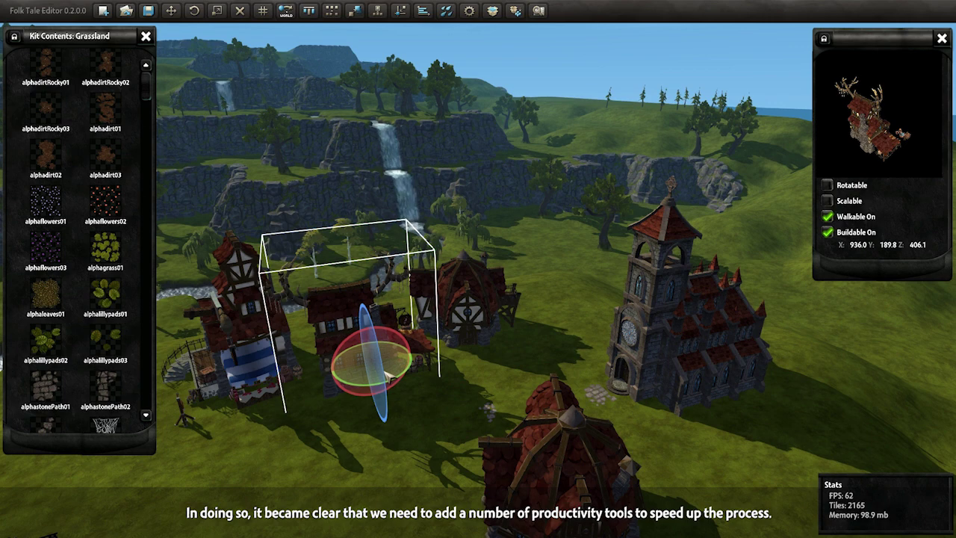
pyautogui.moveTo(397, 374); pyautogui.dragTo(582, 326)
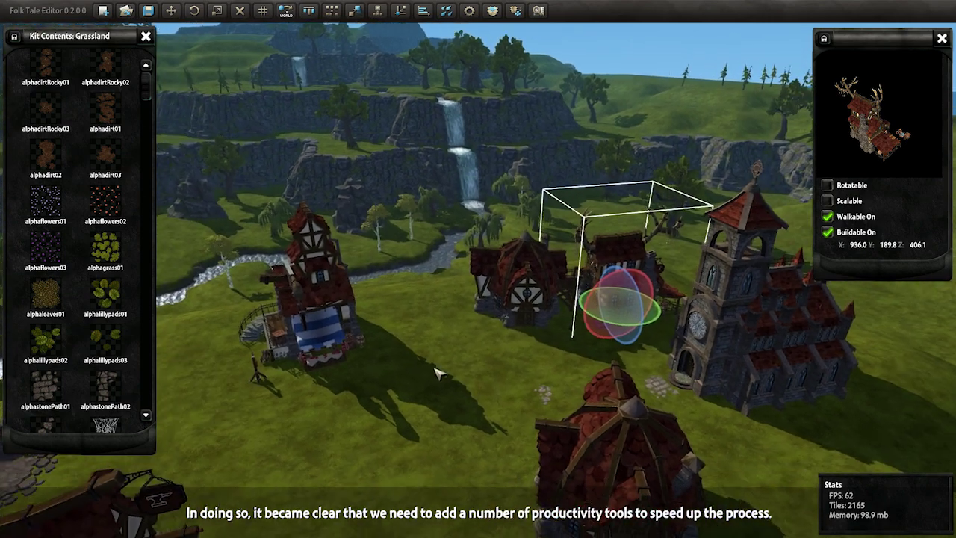
# Step: Select the round-roofed building, the timber house near the stone bridge, and the building below the bridge
pyautogui.click(479, 321)
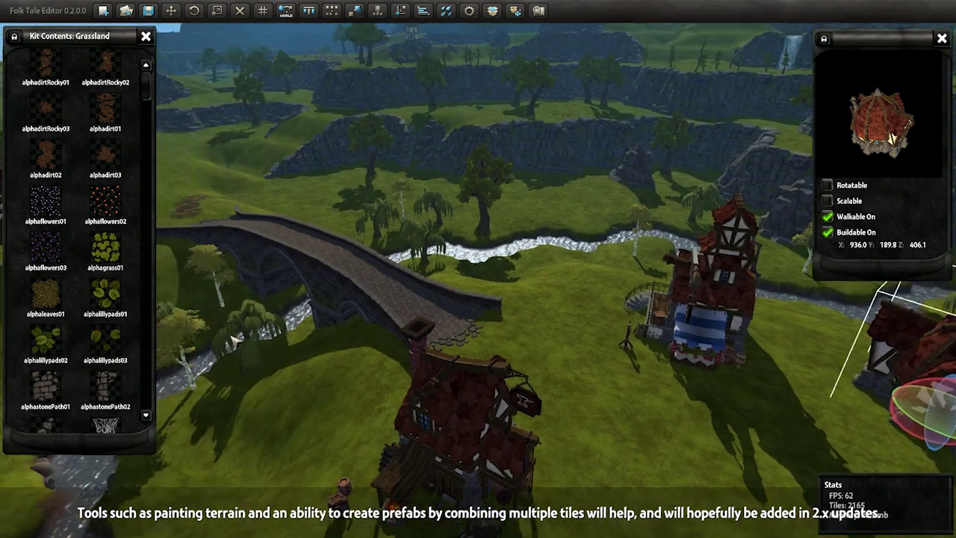
pyautogui.moveTo(478, 329); pyautogui.dragTo(314, 218, button='right')
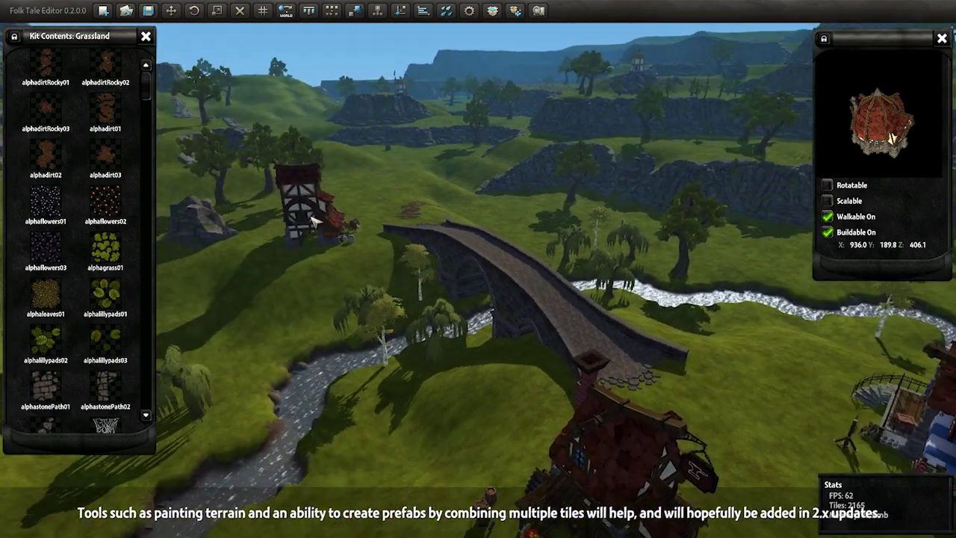
pyautogui.click(314, 218)
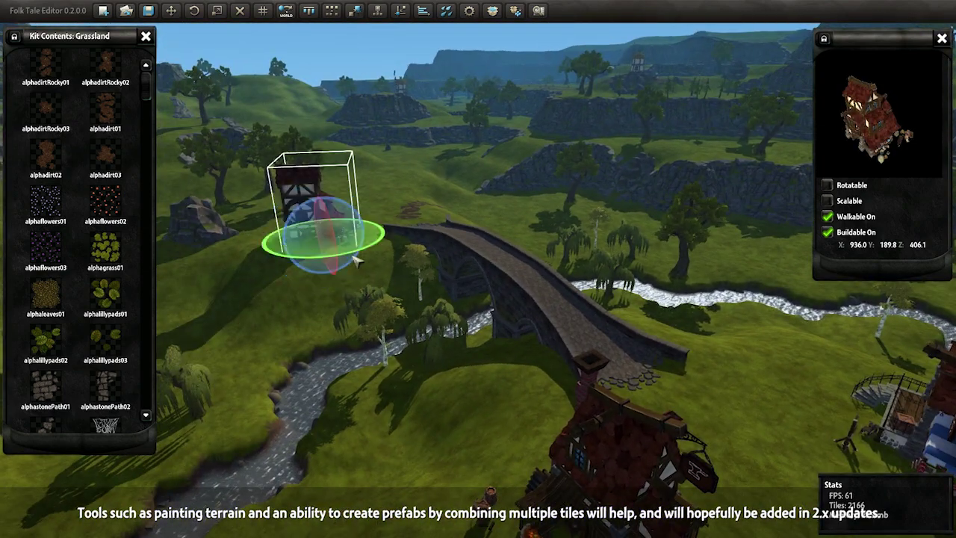
pyautogui.click(598, 404)
pyautogui.moveTo(598, 404)
pyautogui.mouseDown(button='right')
pyautogui.moveTo(767, 437)
pyautogui.moveTo(411, 382)
pyautogui.mouseUp(button='right')
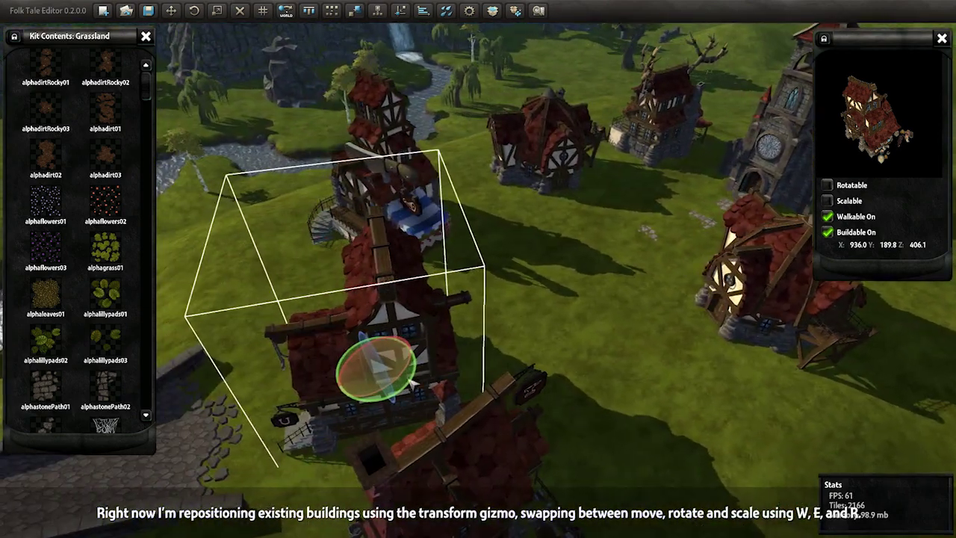
# Step: Move the timber building beside the church, and nudge it and the round-roofed building left
pyautogui.moveTo(411, 383); pyautogui.dragTo(693, 375)
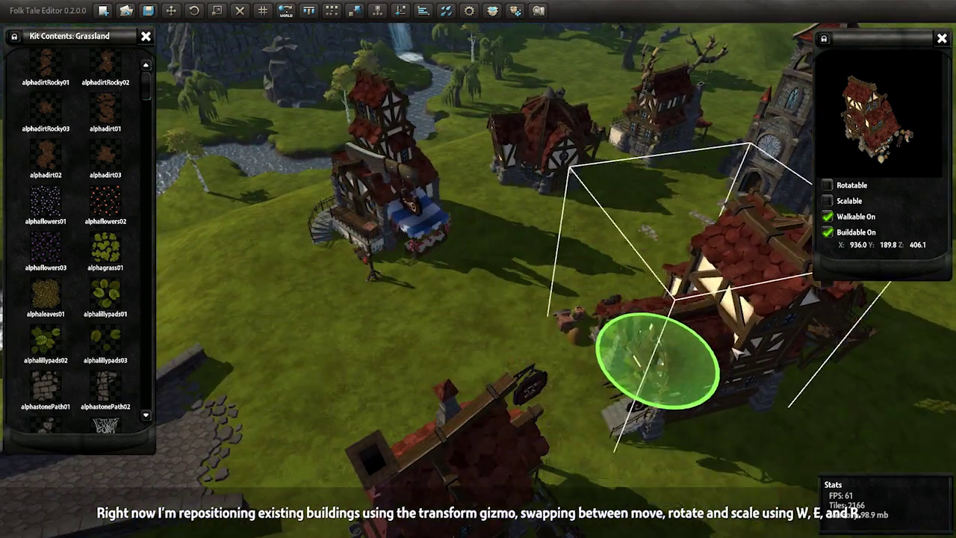
pyautogui.moveTo(692, 375); pyautogui.dragTo(680, 358, button='right')
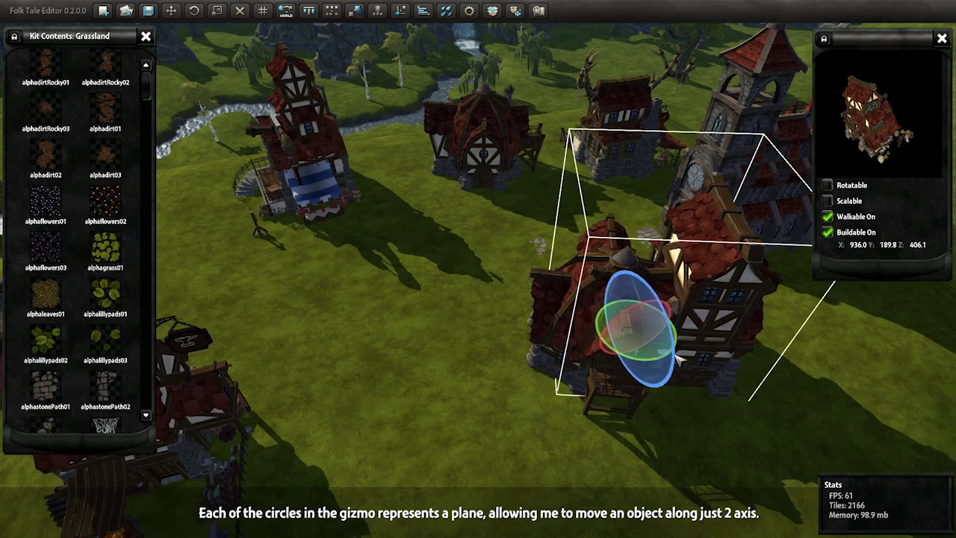
pyautogui.moveTo(661, 345); pyautogui.dragTo(731, 326)
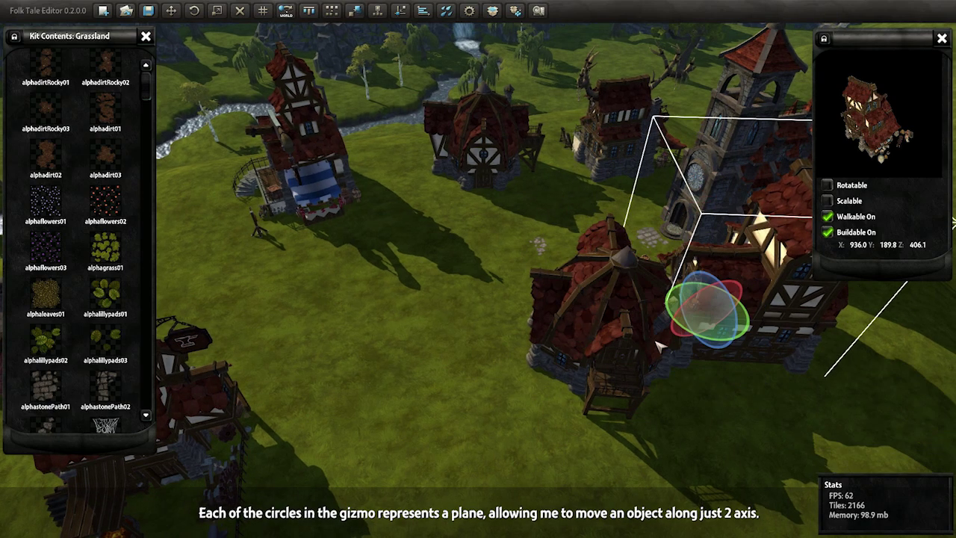
pyautogui.click(598, 329)
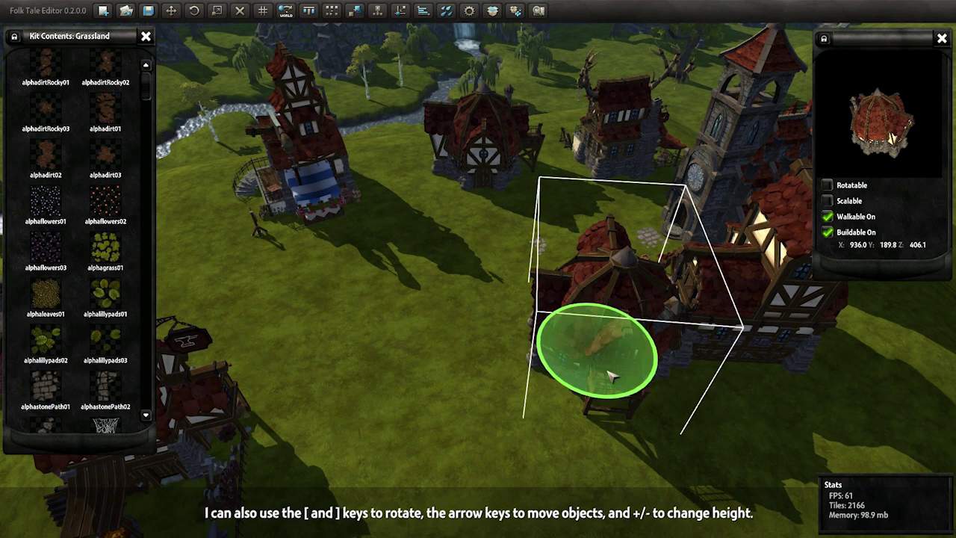
pyautogui.press('Left')
pyautogui.press('Left')
pyautogui.press('Left')
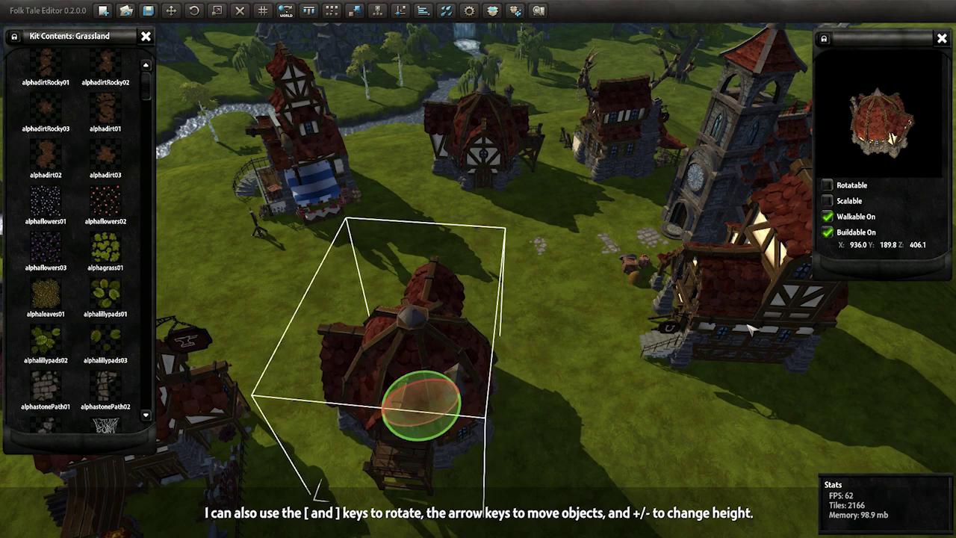
pyautogui.click(750, 329)
pyautogui.press('Left')
pyautogui.press('Left')
pyautogui.press('Left')
# Step: Rotate the timber building a small step and shift it left and up
pyautogui.moveTo(749, 329)
pyautogui.mouseDown(button='middle')
pyautogui.moveTo(536, 313)
pyautogui.moveTo(454, 322)
pyautogui.moveTo(626, 375)
pyautogui.mouseUp(button='middle')
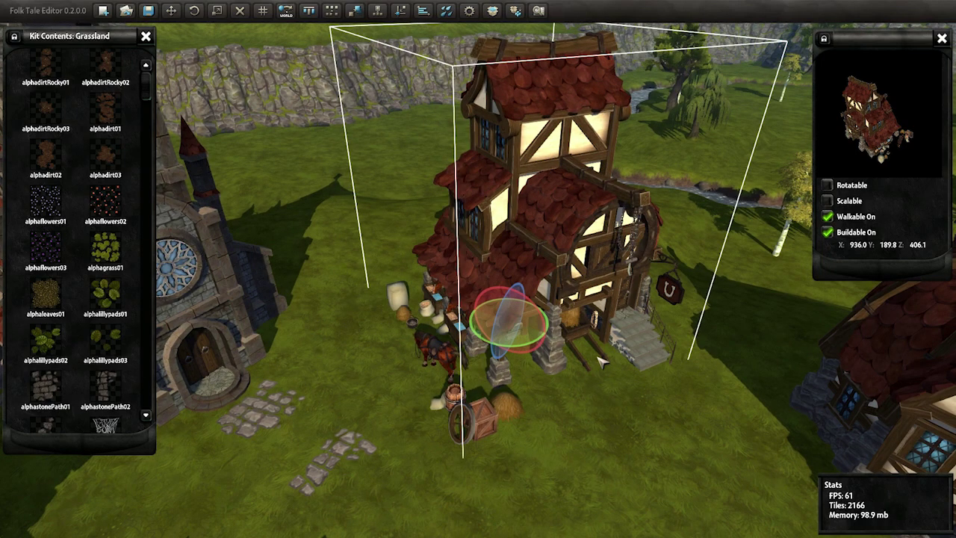
pyautogui.press('r')
pyautogui.moveTo(547, 340)
pyautogui.mouseDown()
pyautogui.moveTo(467, 295)
pyautogui.moveTo(482, 318)
pyautogui.mouseUp()
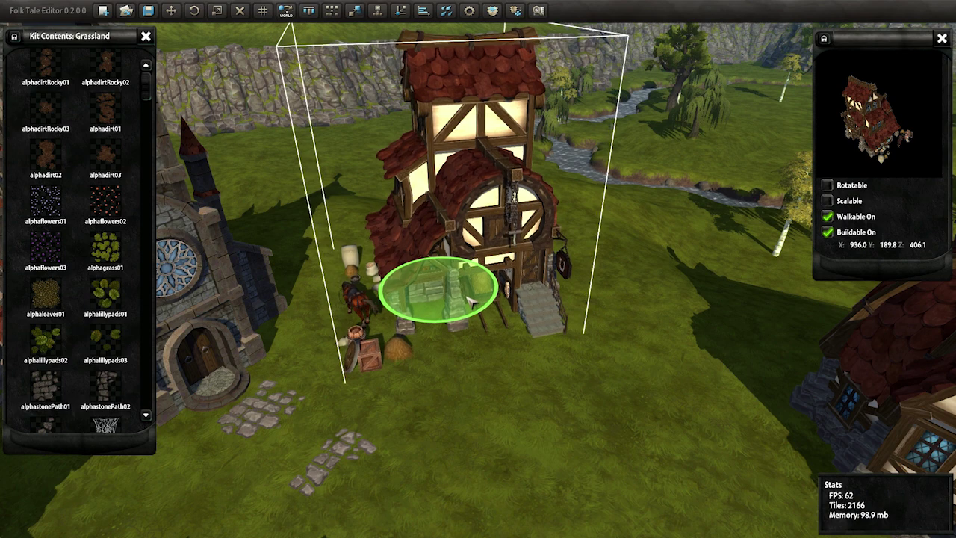
# Step: Rotate the round red-roofed house two steps, then select the blacksmith building
pyautogui.press('d')
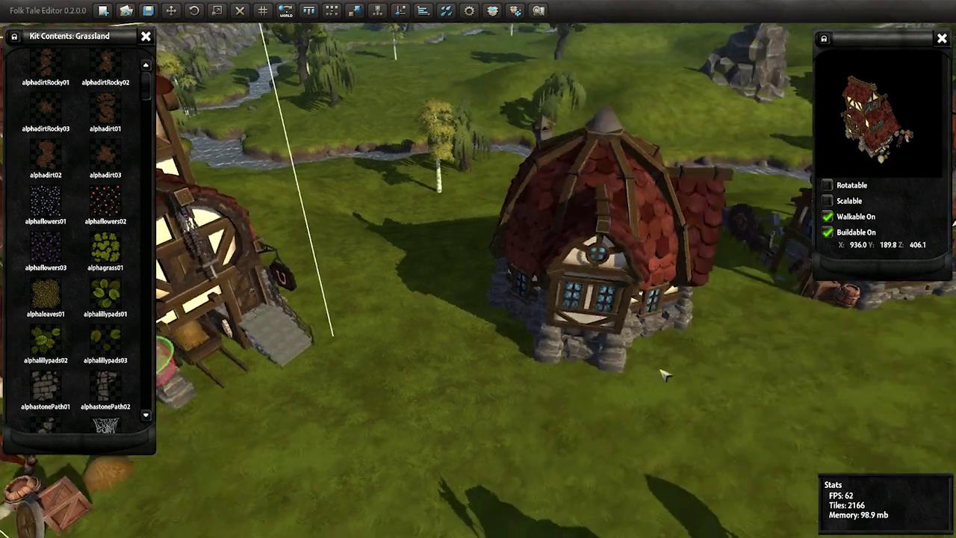
pyautogui.click(579, 318)
pyautogui.moveTo(577, 340); pyautogui.dragTo(491, 426)
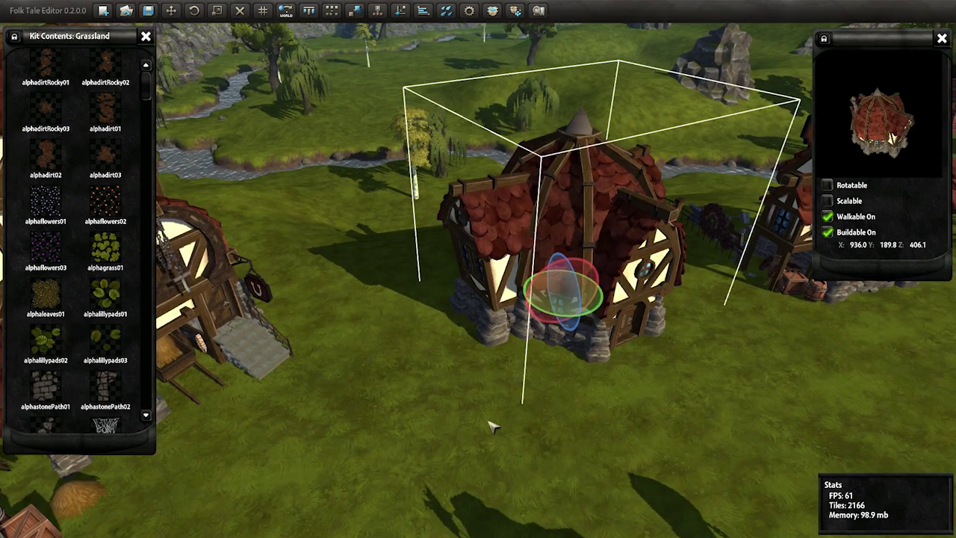
pyautogui.press('a')
pyautogui.press('d')
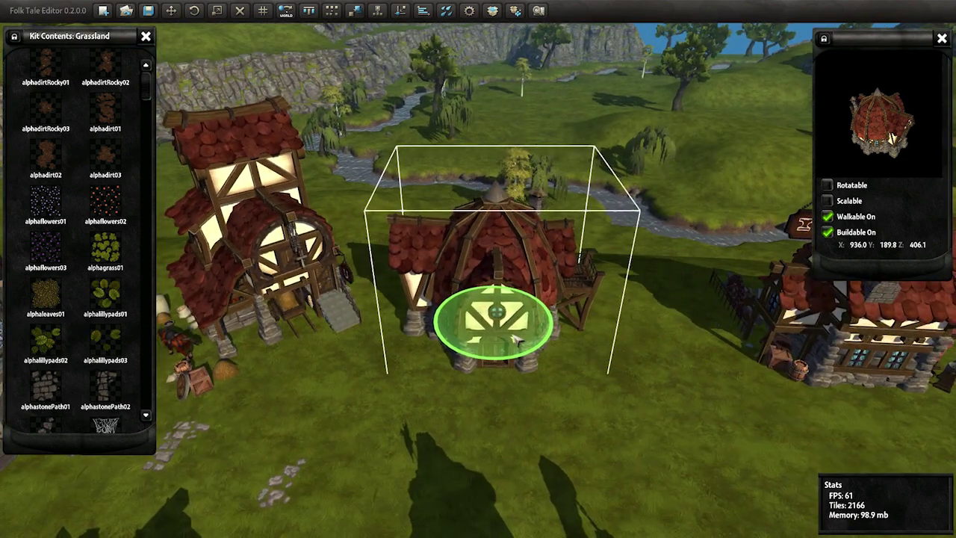
pyautogui.press('d')
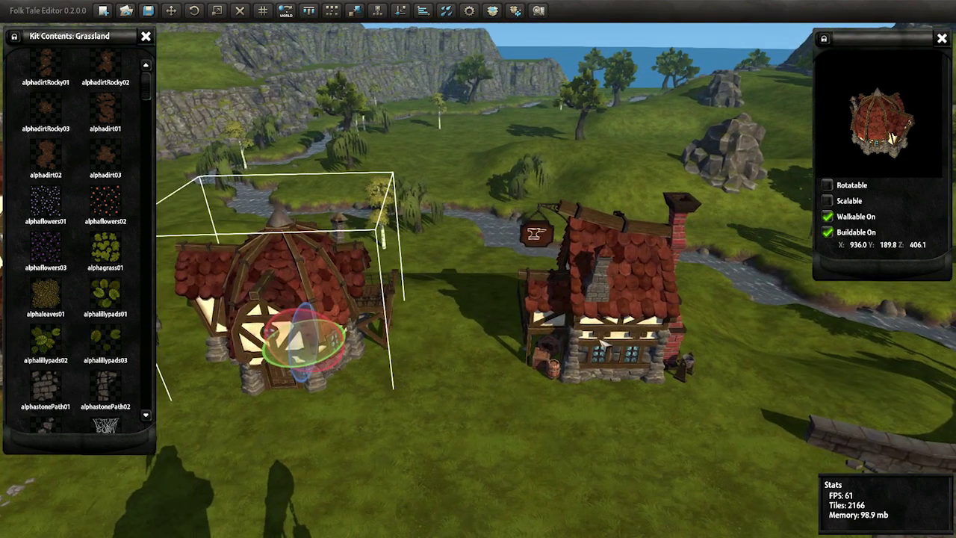
pyautogui.click(609, 299)
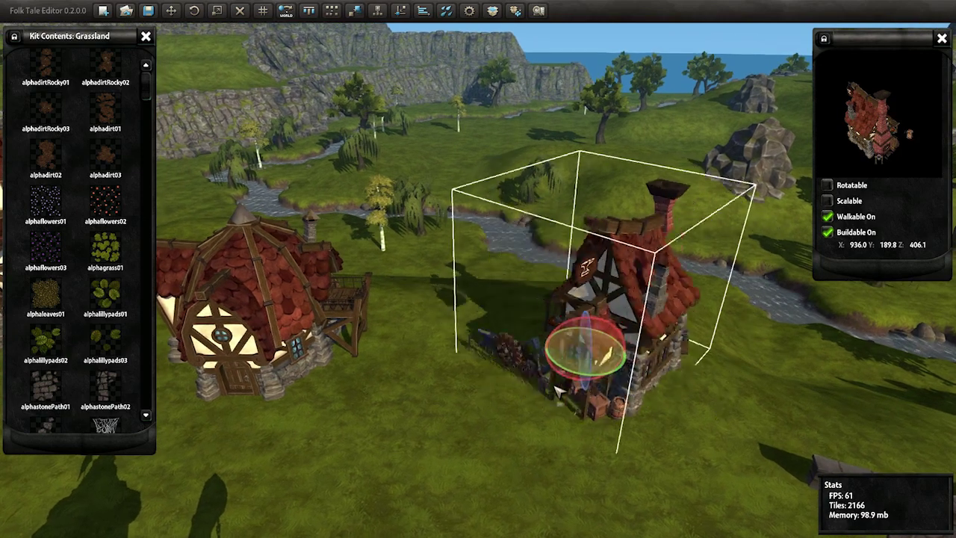
# Step: Turn the blacksmith building about 90°, orbit around to check it, and select the small stone patch
pyautogui.moveTo(557, 392); pyautogui.dragTo(562, 420)
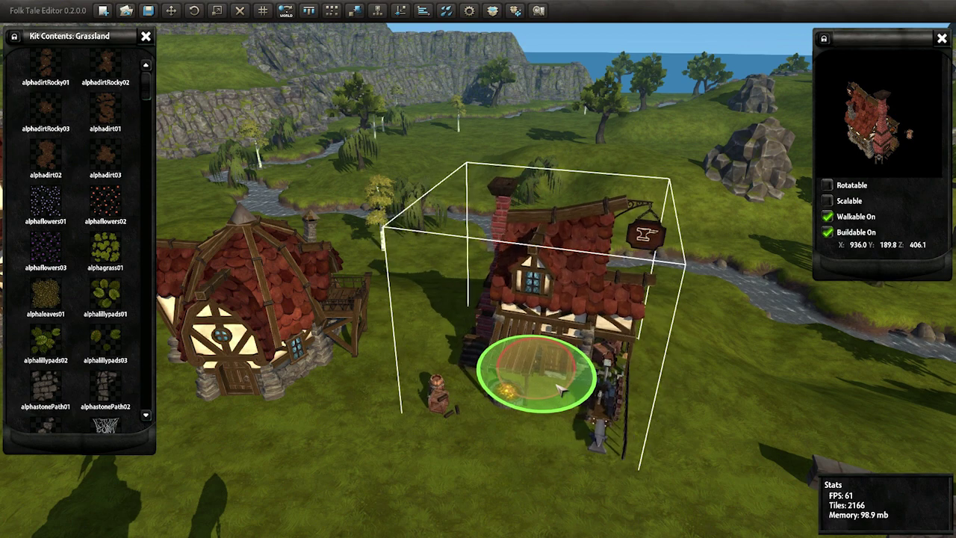
pyautogui.press('a')
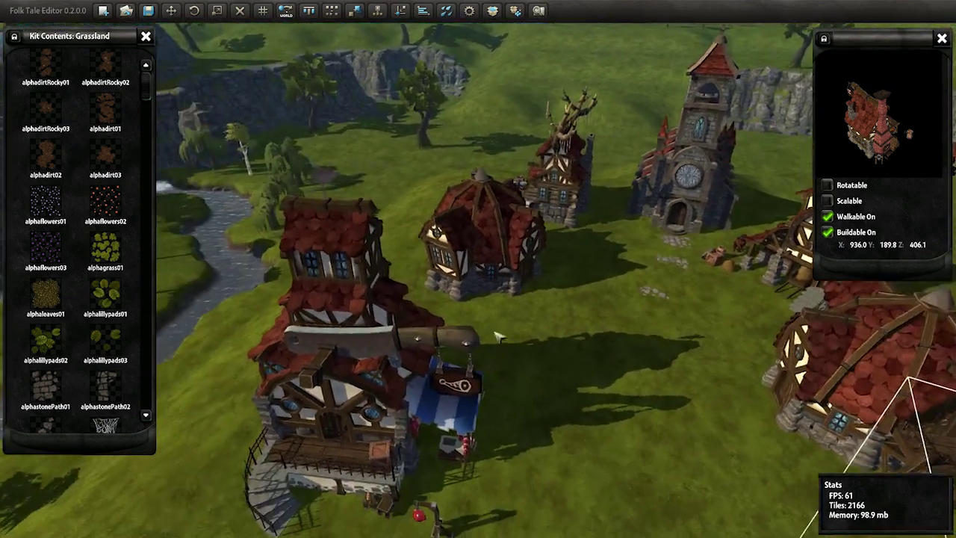
pyautogui.moveTo(497, 338)
pyautogui.mouseDown(button='middle')
pyautogui.moveTo(441, 342)
pyautogui.moveTo(508, 351)
pyautogui.mouseUp(button='middle')
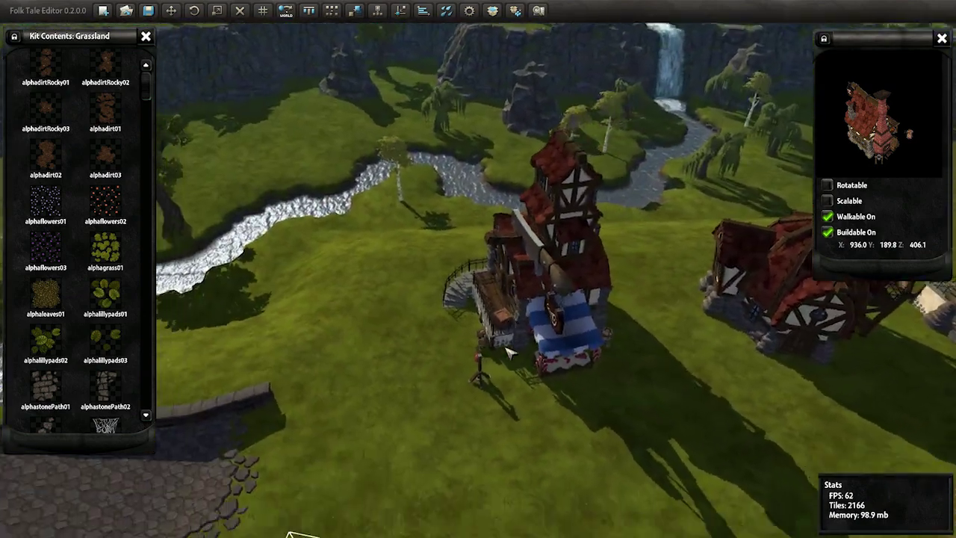
pyautogui.moveTo(508, 352)
pyautogui.mouseDown(button='middle')
pyautogui.moveTo(520, 302)
pyautogui.moveTo(449, 321)
pyautogui.moveTo(463, 341)
pyautogui.moveTo(444, 356)
pyautogui.moveTo(482, 392)
pyautogui.moveTo(523, 371)
pyautogui.moveTo(527, 211)
pyautogui.mouseUp(button='middle')
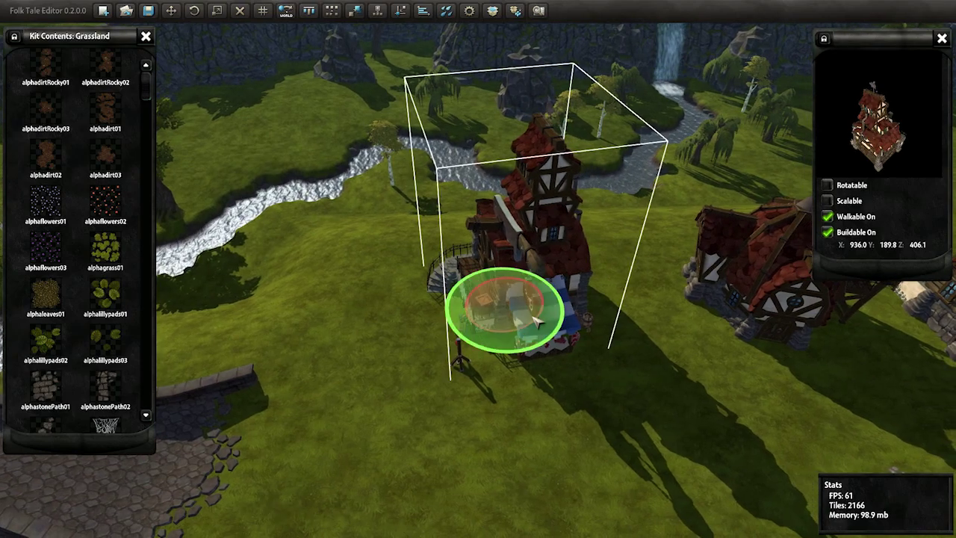
pyautogui.scroll(5, 453, 336)
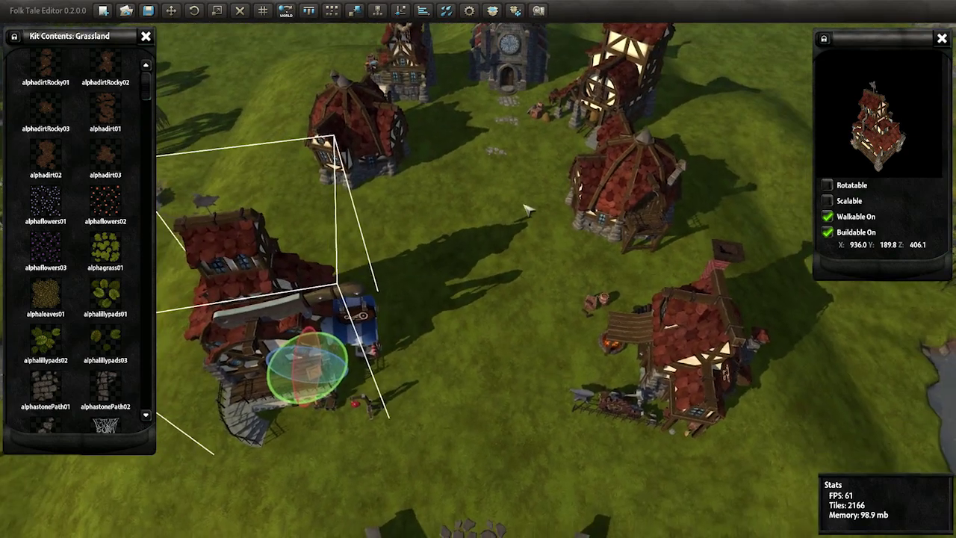
pyautogui.click(502, 154)
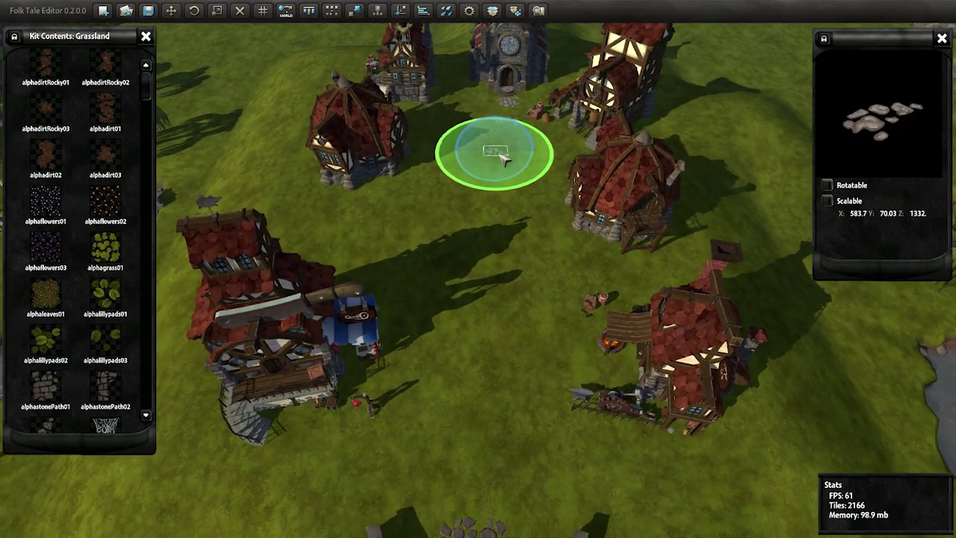
# Step: Choose a different stone patch piece, then move the view back to reveal the round house and church
pyautogui.click(514, 111)
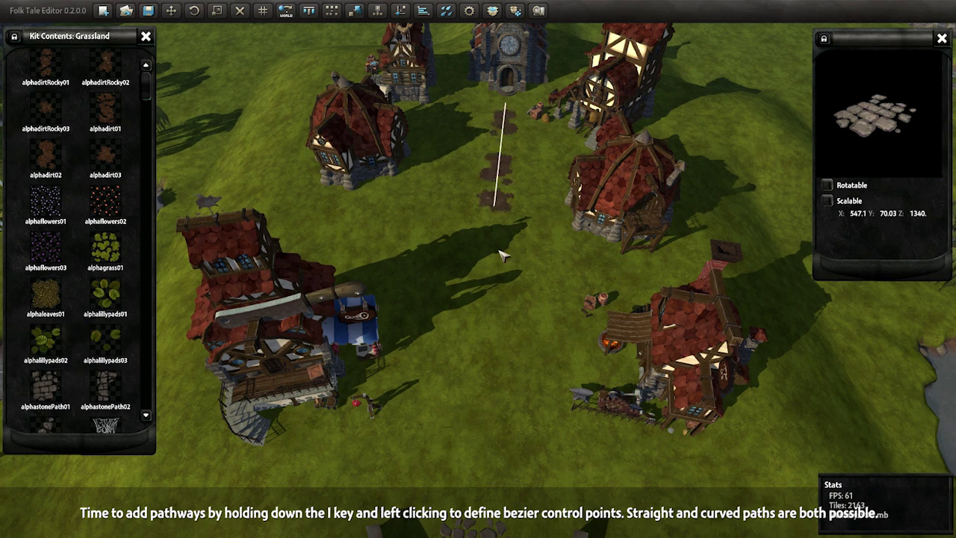
pyautogui.press('s')
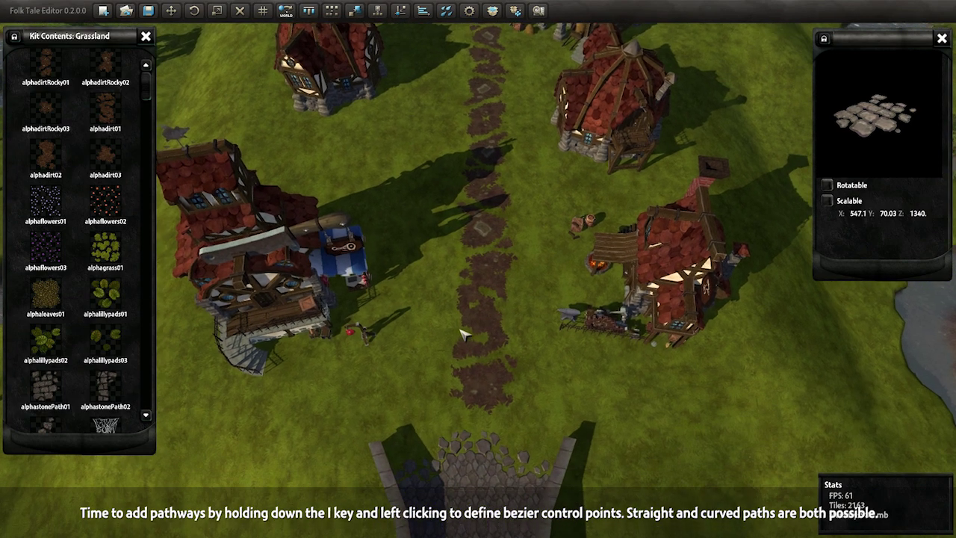
pyautogui.press('s')
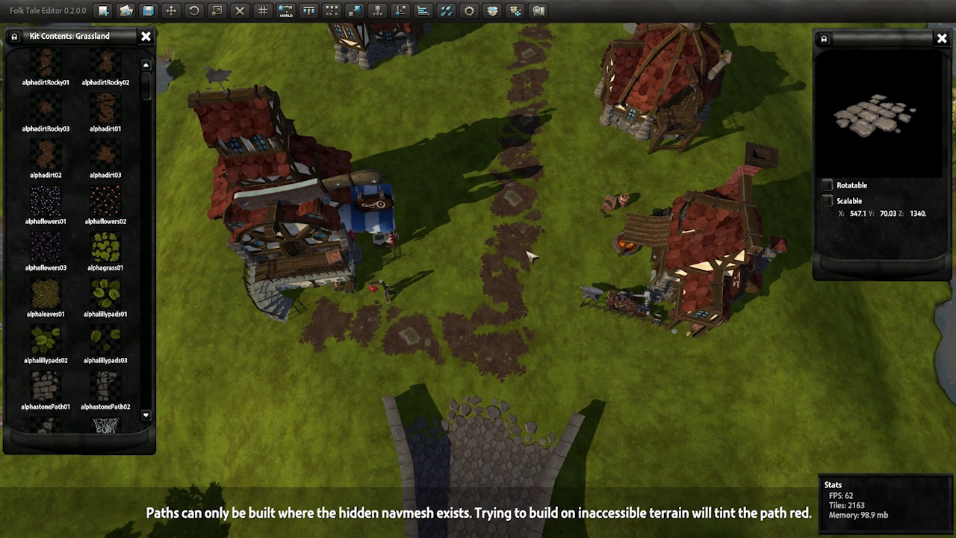
pyautogui.press('e')
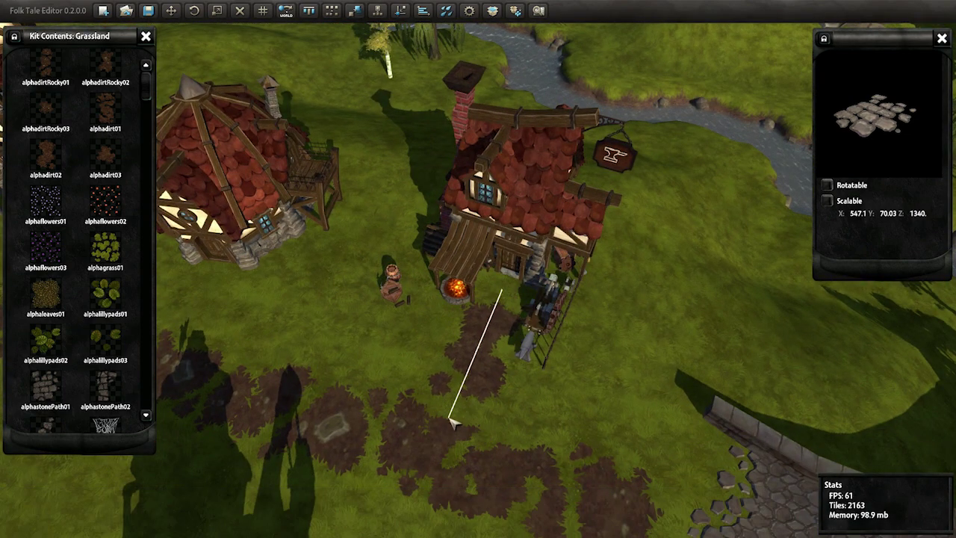
pyautogui.press('q')
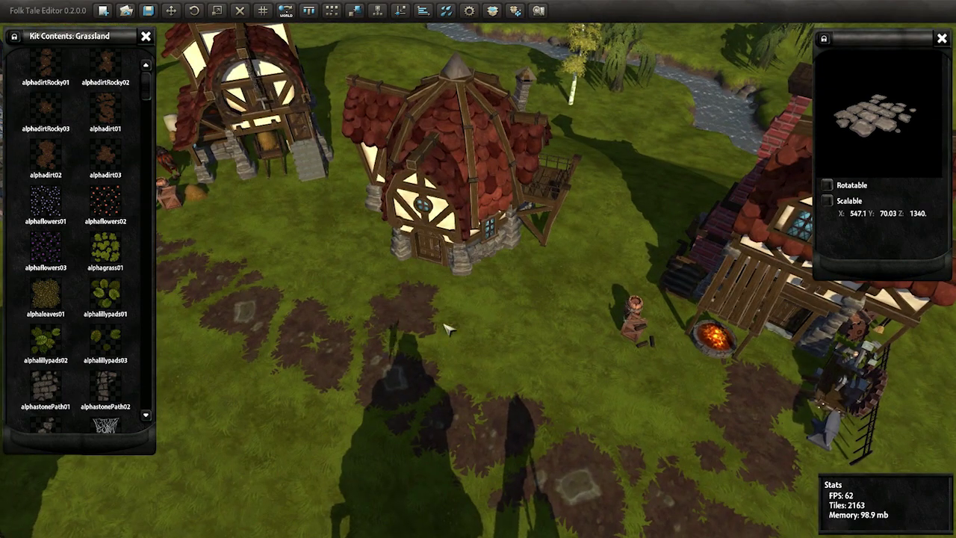
pyautogui.press('a')
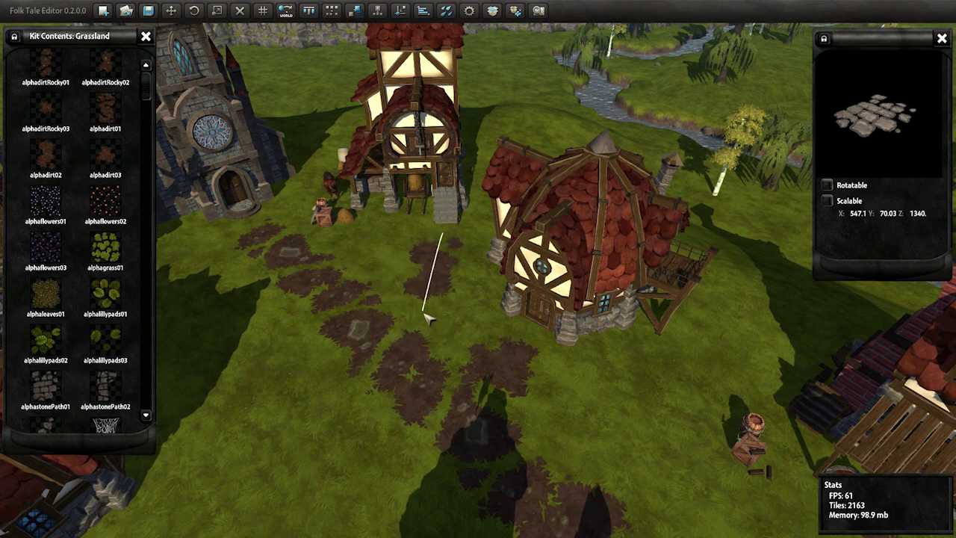
# Step: With the church on the right, rotate the tree house in place and move it left and down
pyautogui.press('q')
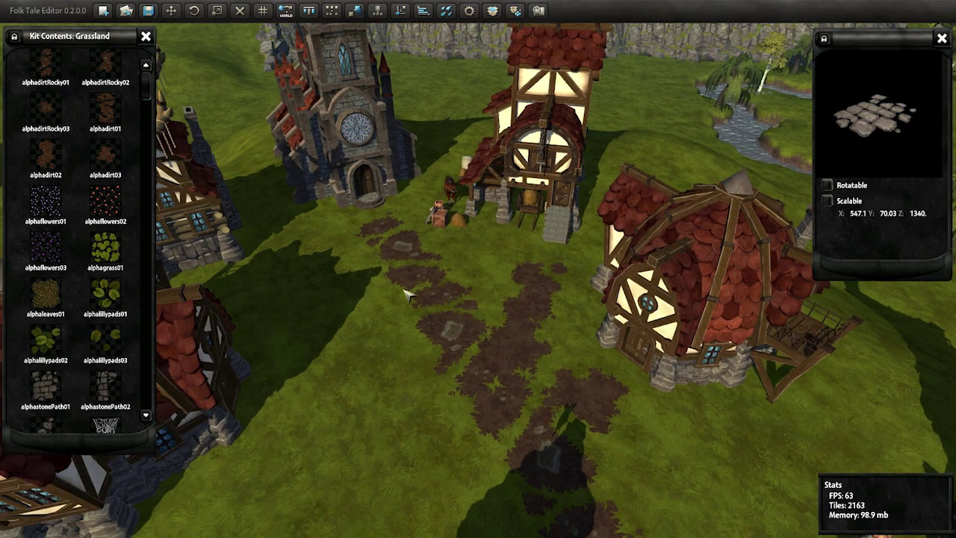
pyautogui.press('q')
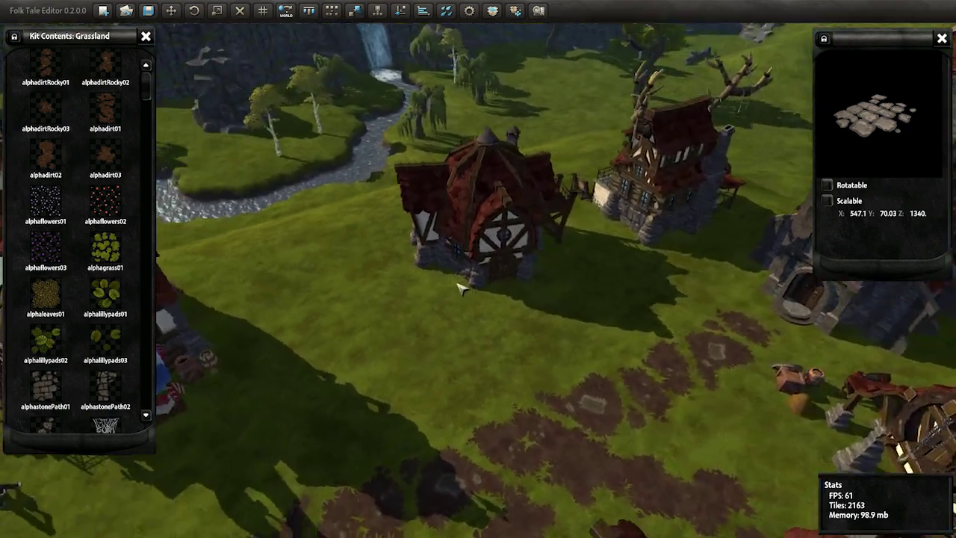
pyautogui.press('q')
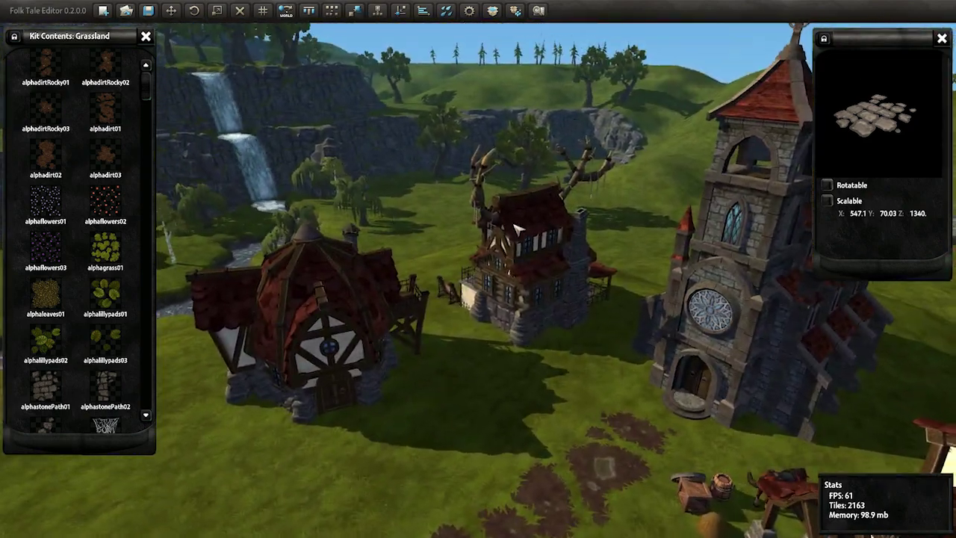
pyautogui.click(590, 286)
pyautogui.moveTo(591, 286); pyautogui.dragTo(644, 300)
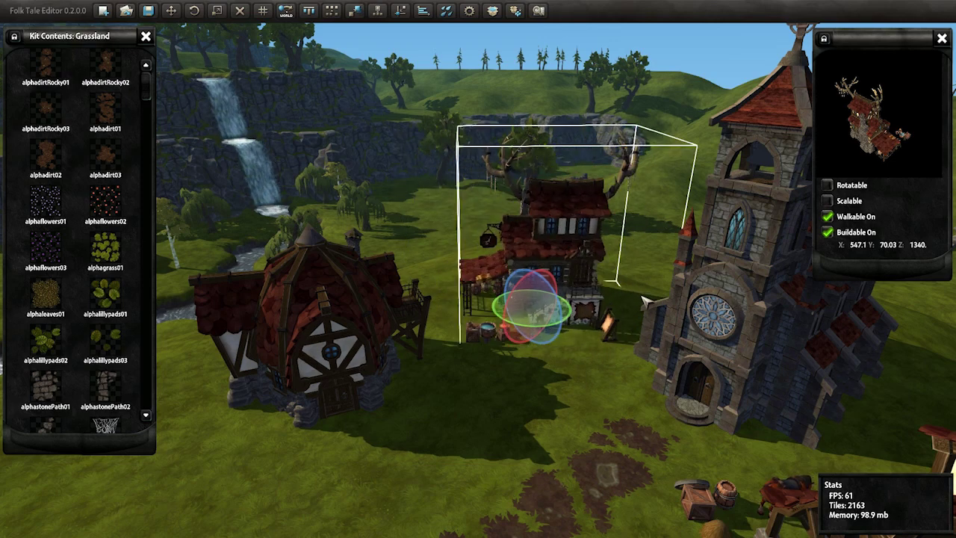
pyautogui.moveTo(557, 322)
pyautogui.mouseDown()
pyautogui.moveTo(538, 341)
pyautogui.moveTo(571, 342)
pyautogui.mouseUp()
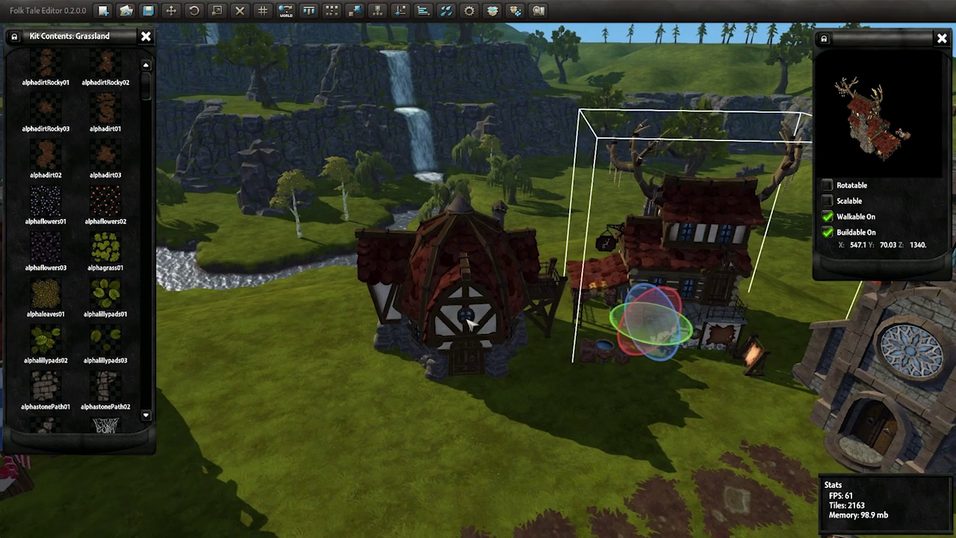
# Step: Rotate the round house and shift it left and further back
pyautogui.click(475, 337)
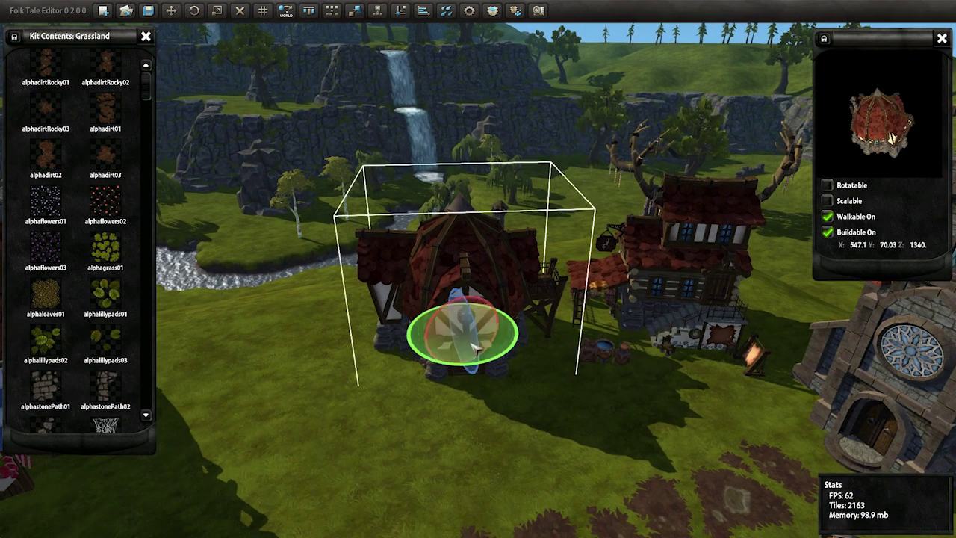
pyautogui.moveTo(476, 346)
pyautogui.mouseDown()
pyautogui.moveTo(535, 359)
pyautogui.moveTo(423, 379)
pyautogui.moveTo(418, 314)
pyautogui.mouseUp()
pyautogui.moveTo(448, 336); pyautogui.dragTo(650, 370, button='right')
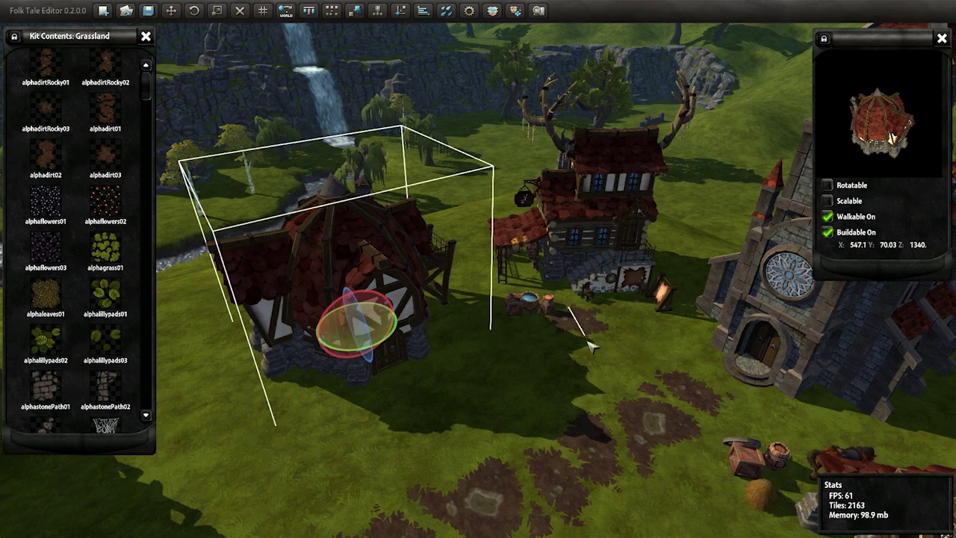
# Step: Paint a dirt strip onto the grass beside the round house
pyautogui.moveTo(617, 409)
pyautogui.mouseDown()
pyautogui.moveTo(620, 433)
pyautogui.moveTo(566, 420)
pyautogui.mouseUp()
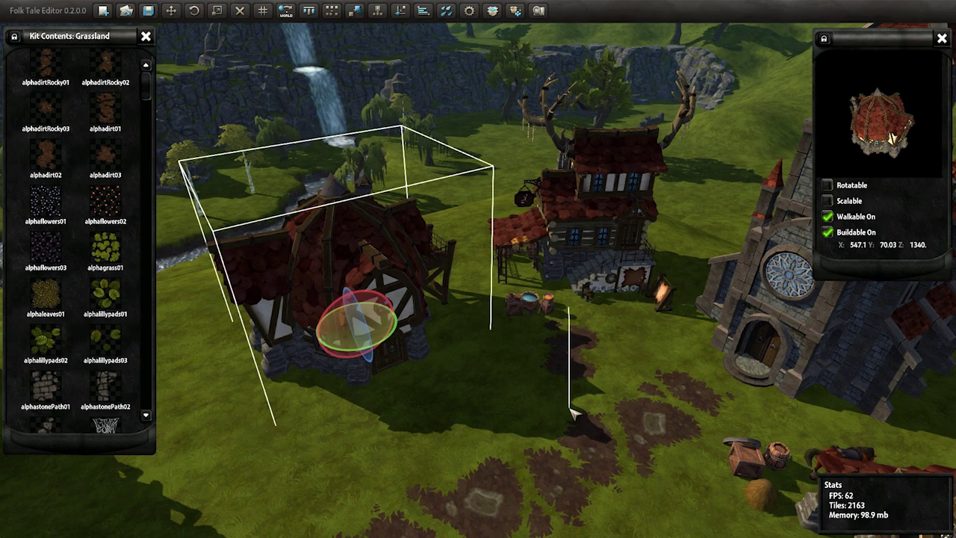
pyautogui.moveTo(569, 407); pyautogui.dragTo(545, 363, button='right')
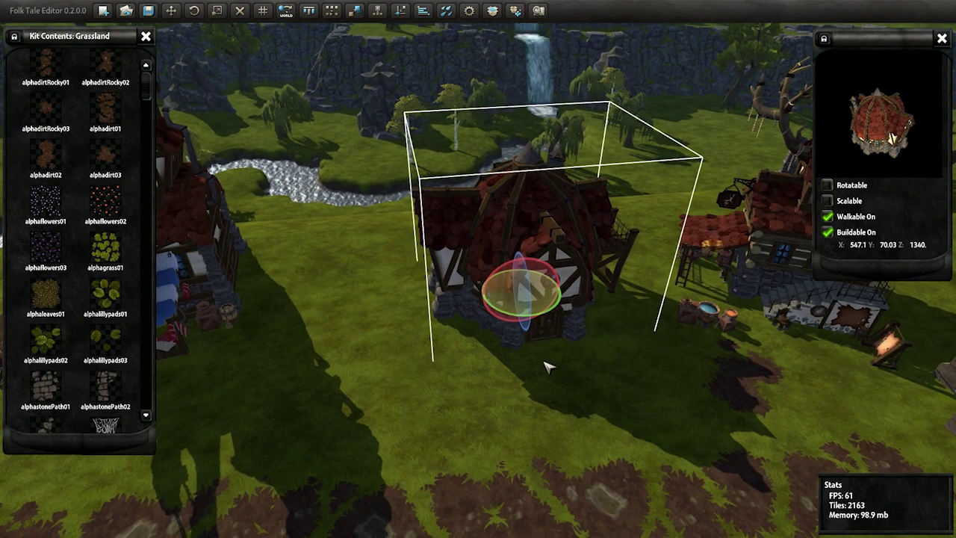
pyautogui.moveTo(566, 468); pyautogui.dragTo(579, 325, button='right')
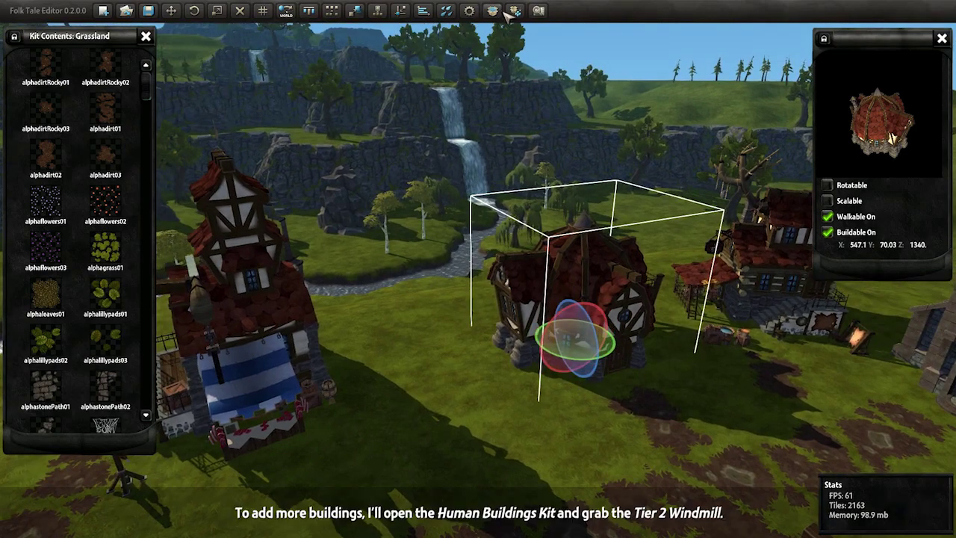
# Step: Load the Human Buildings kit and pick the Windmill from its contents
pyautogui.click(495, 10)
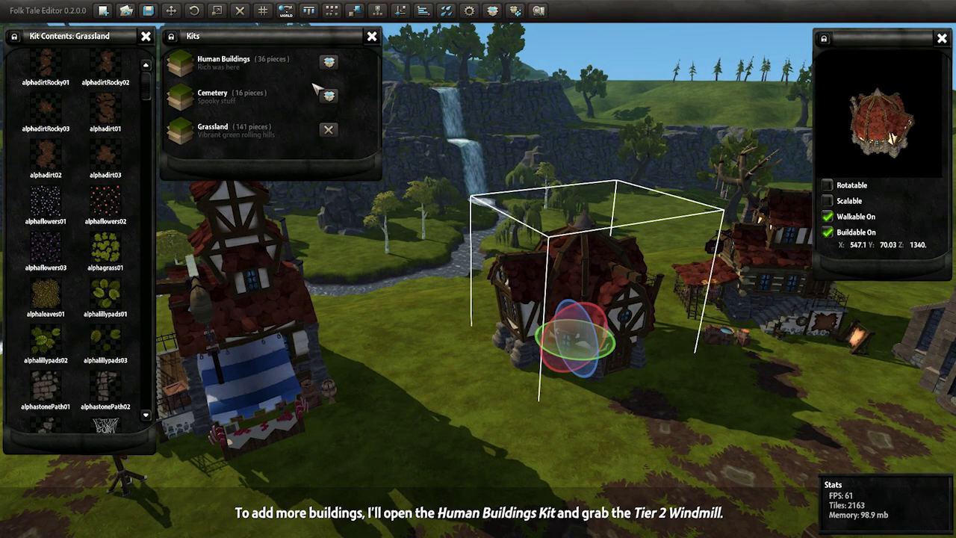
pyautogui.click(329, 63)
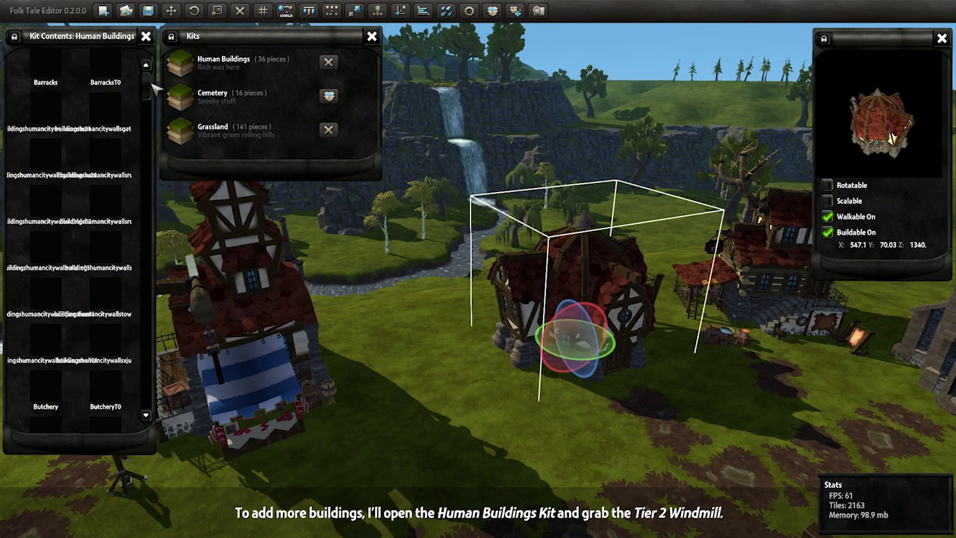
pyautogui.scroll(-5, 149, 90)
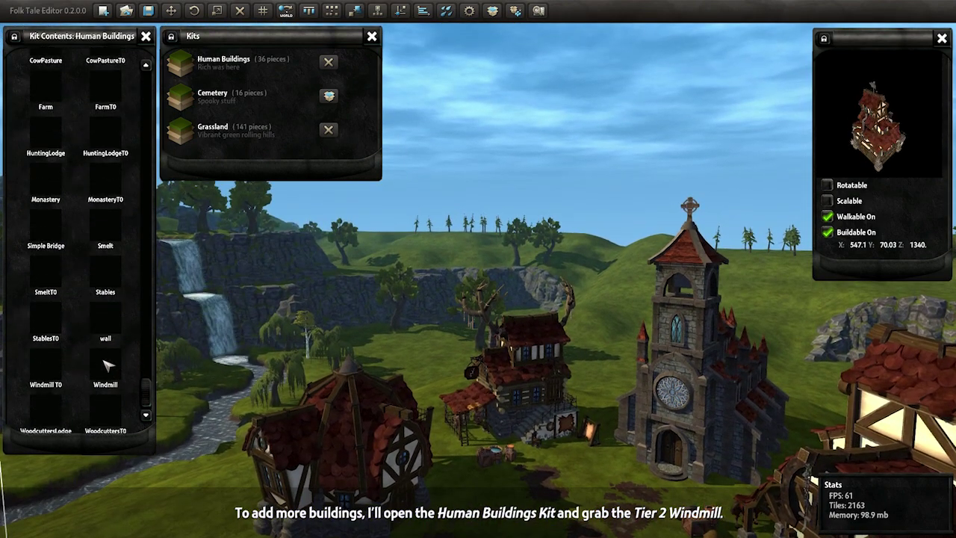
pyautogui.click(109, 369)
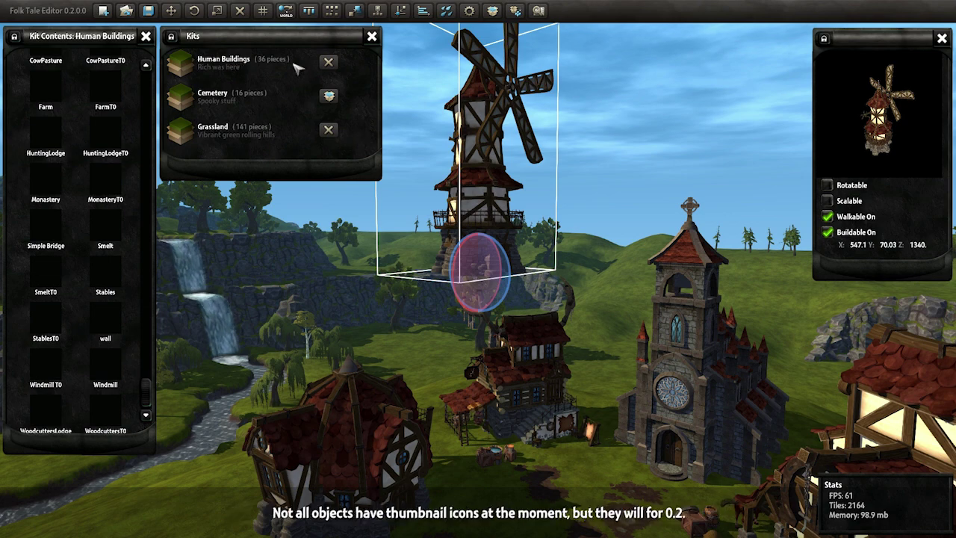
# Step: Close the Kits panel and place the windmill beside the round house
pyautogui.click(372, 37)
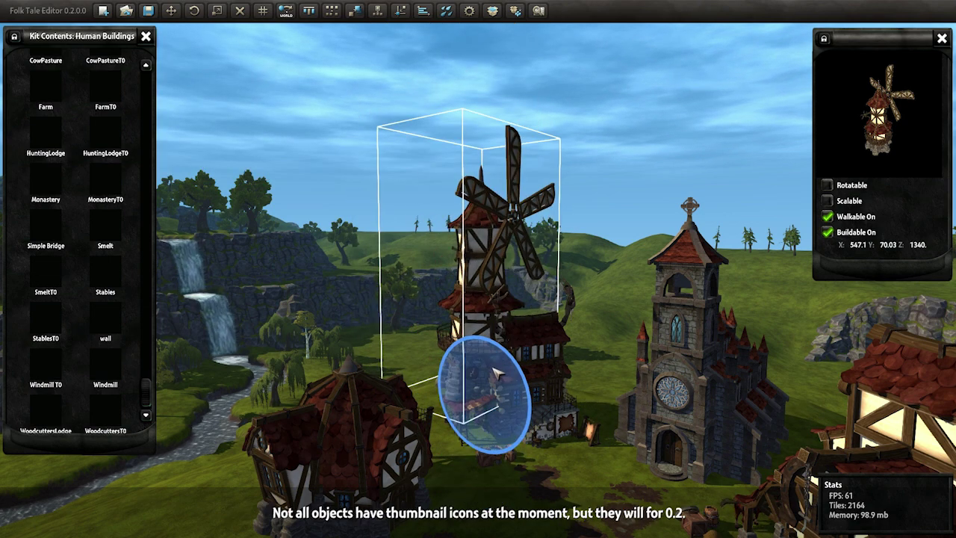
pyautogui.moveTo(492, 373); pyautogui.dragTo(523, 284, button='middle')
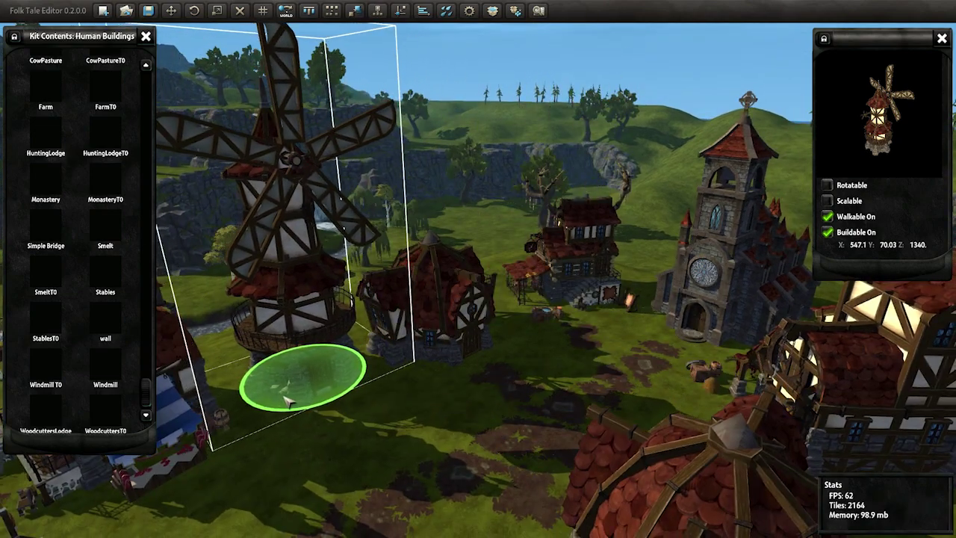
pyautogui.click(292, 394)
pyautogui.moveTo(505, 305); pyautogui.dragTo(568, 336, button='middle')
# Step: Select the round house, then the ground tiles in front of the houses
pyautogui.click(586, 355)
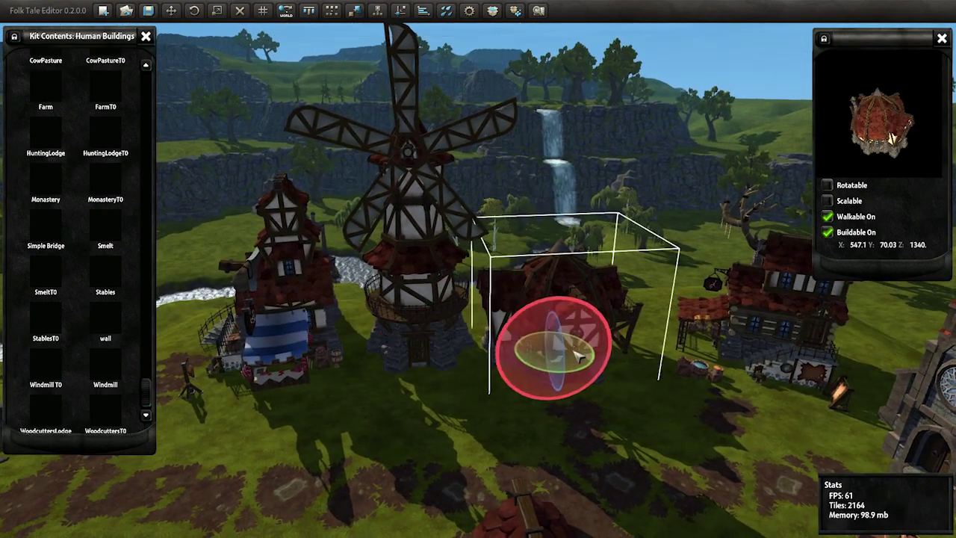
pyautogui.click(589, 362)
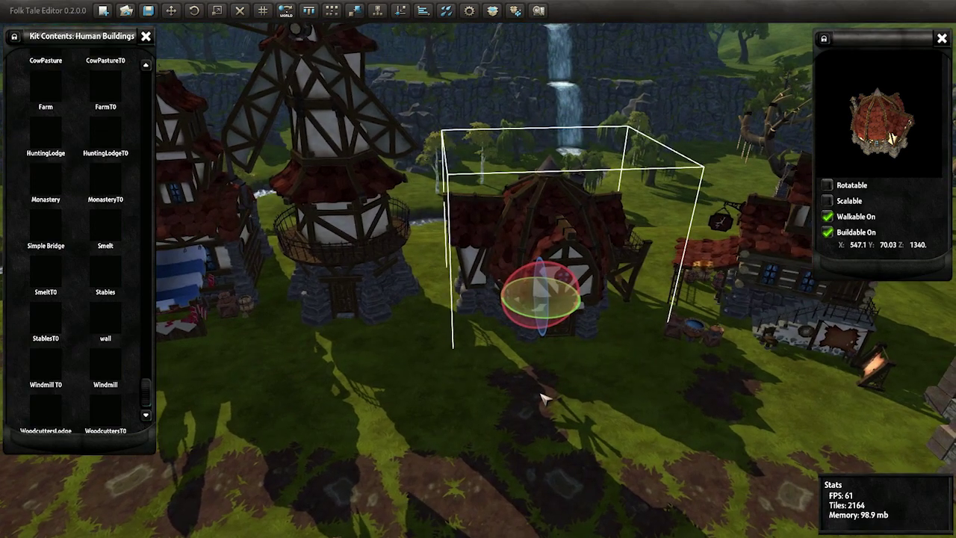
pyautogui.click(544, 400)
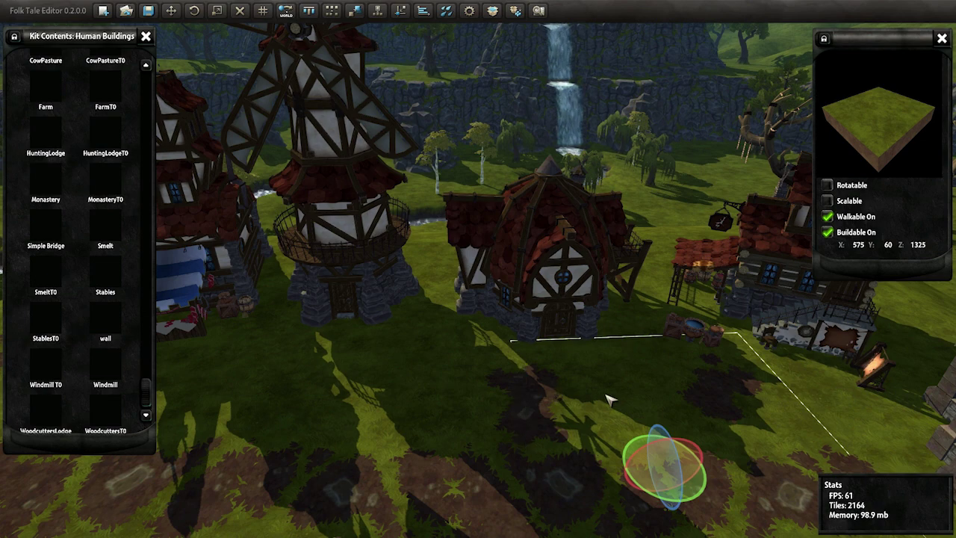
pyautogui.moveTo(609, 400)
pyautogui.mouseDown(button='middle')
pyautogui.moveTo(568, 358)
pyautogui.moveTo(562, 211)
pyautogui.moveTo(504, 348)
pyautogui.mouseUp(button='middle')
pyautogui.click(550, 367)
pyautogui.click(502, 351)
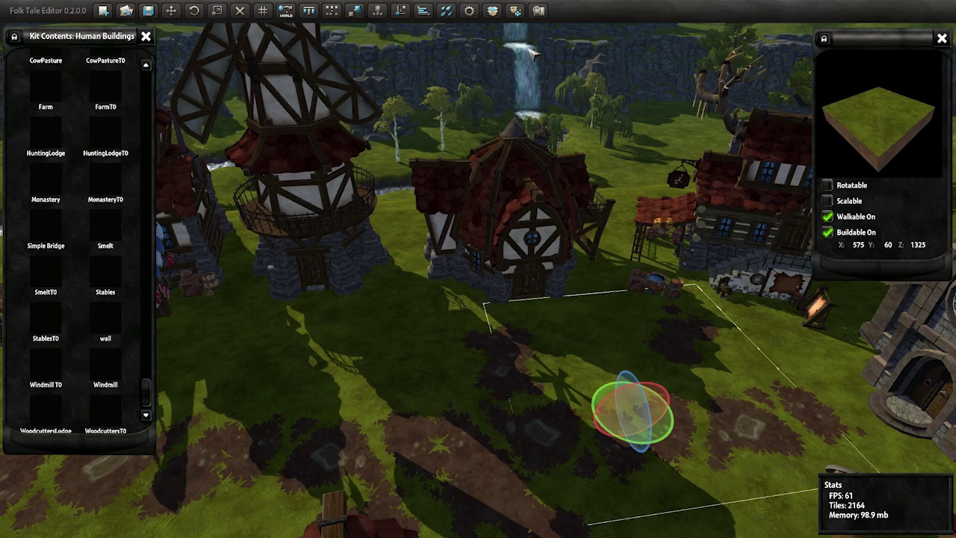
pyautogui.moveTo(533, 52); pyautogui.dragTo(512, 267, button='middle')
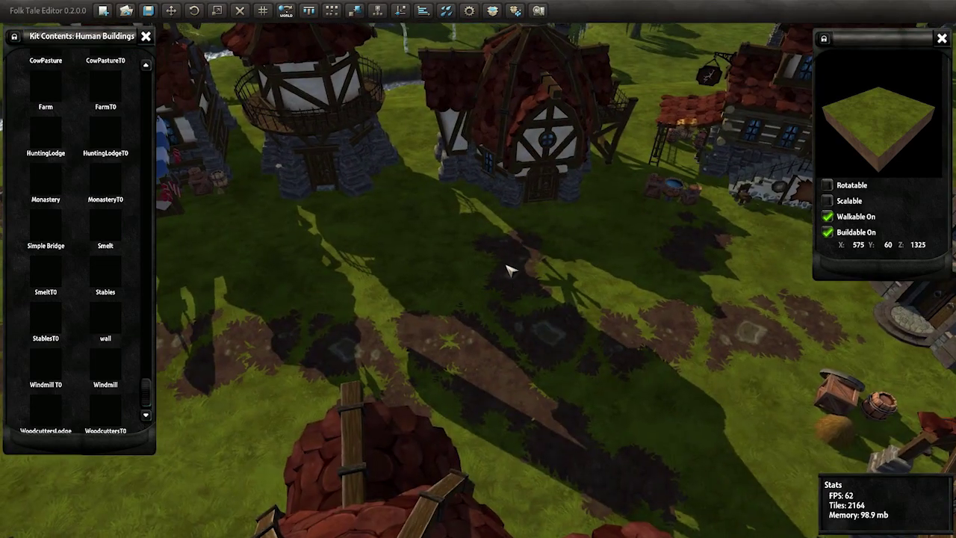
pyautogui.click(512, 266)
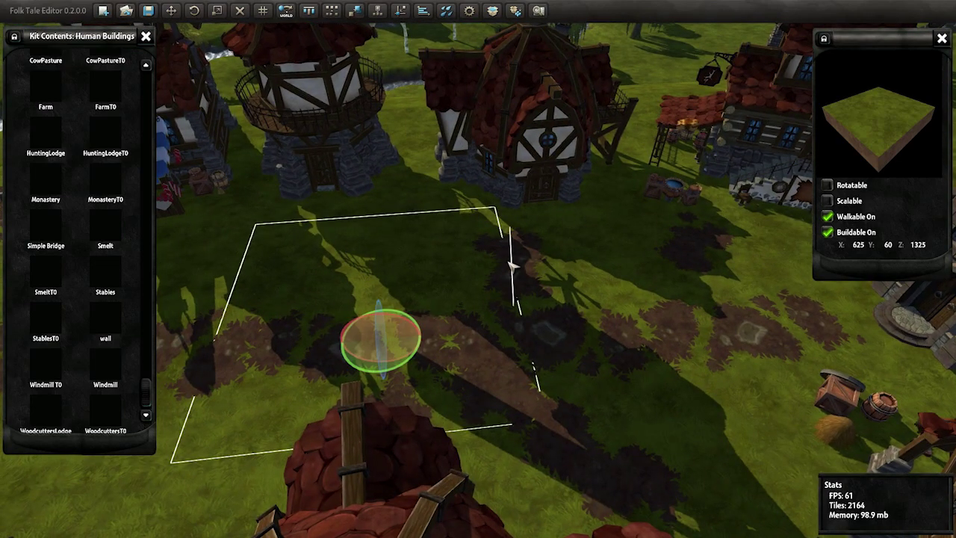
# Step: Remove the selected ground tile in front of the houses
pyautogui.click(513, 266)
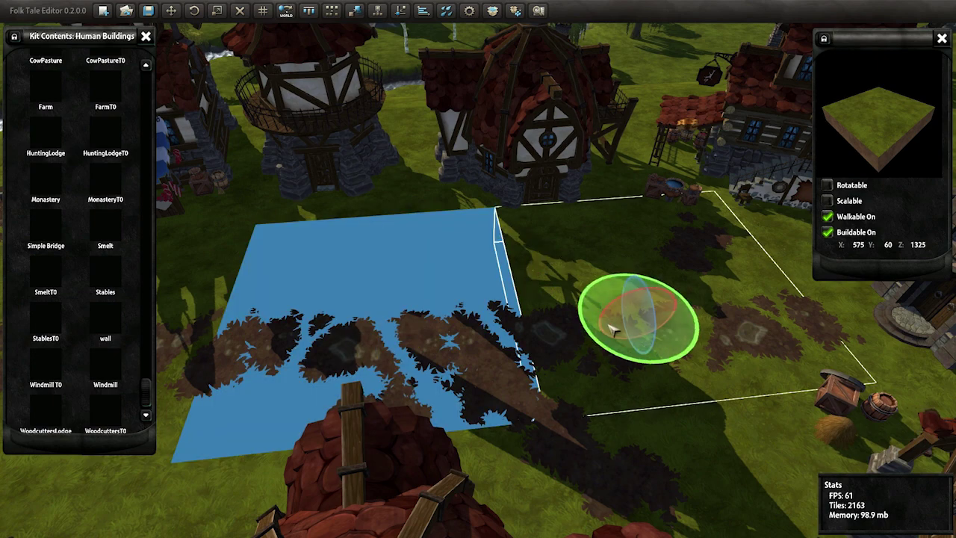
pyautogui.click(421, 327)
pyautogui.moveTo(420, 327)
pyautogui.mouseDown(button='middle')
pyautogui.moveTo(464, 319)
pyautogui.moveTo(475, 271)
pyautogui.mouseUp(button='middle')
# Step: Rotate the round house about its vertical axis, then select the windmill
pyautogui.click(475, 270)
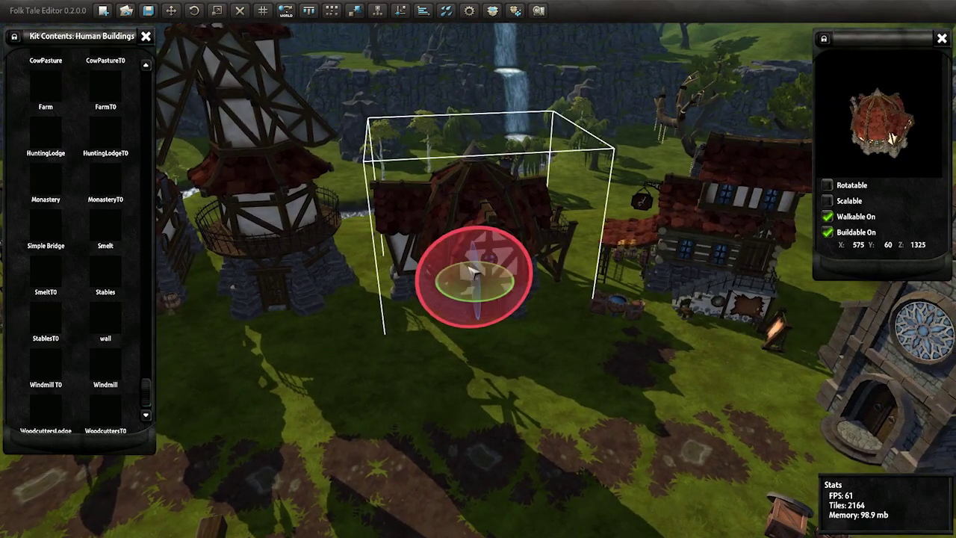
pyautogui.moveTo(483, 293); pyautogui.dragTo(503, 304)
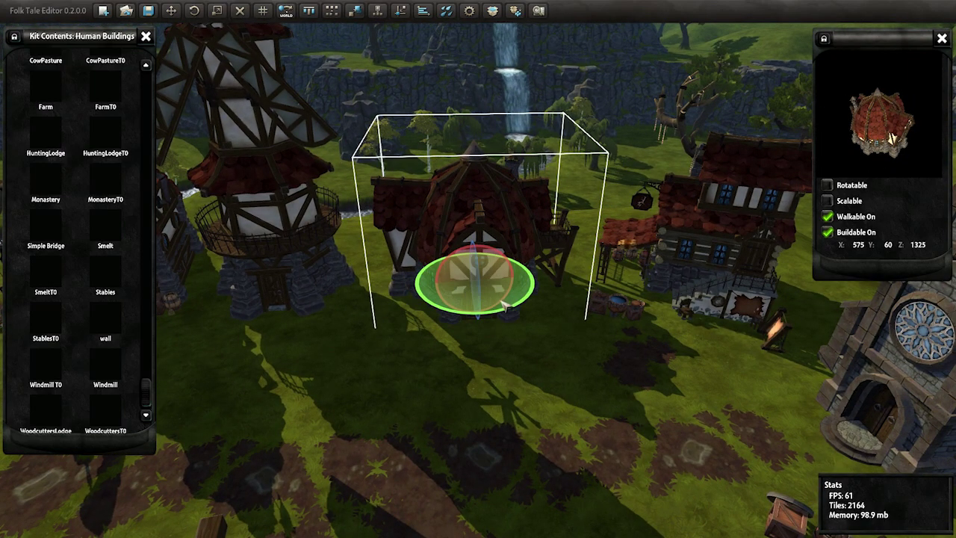
pyautogui.moveTo(514, 307); pyautogui.dragTo(472, 302, button='middle')
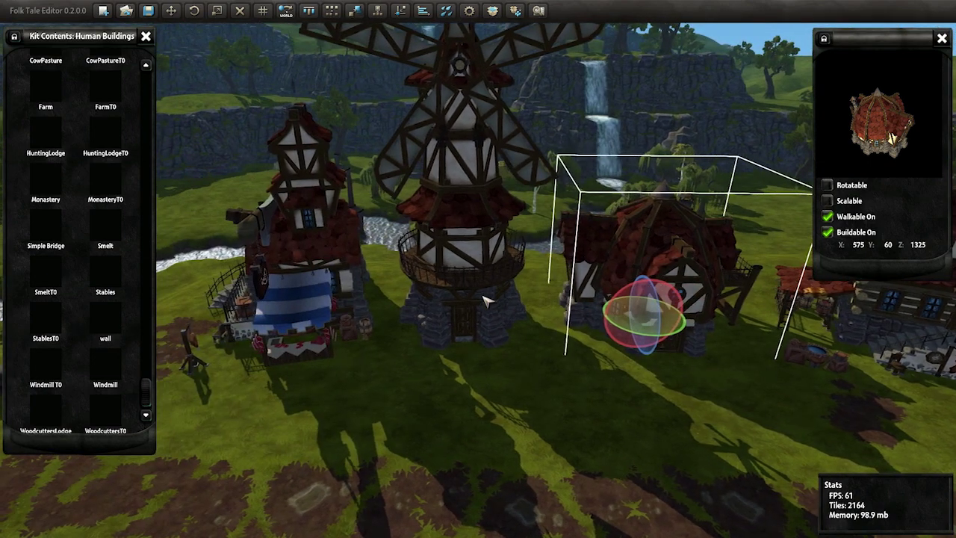
pyautogui.click(472, 302)
pyautogui.click(461, 299)
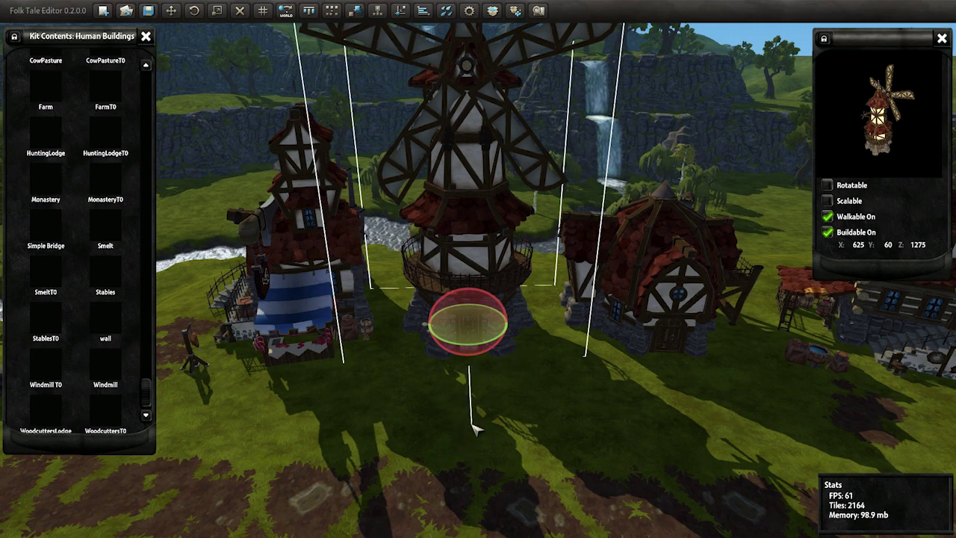
pyautogui.moveTo(473, 407)
pyautogui.mouseDown(button='middle')
pyautogui.moveTo(521, 422)
pyautogui.moveTo(530, 387)
pyautogui.moveTo(150, 263)
pyautogui.mouseUp(button='middle')
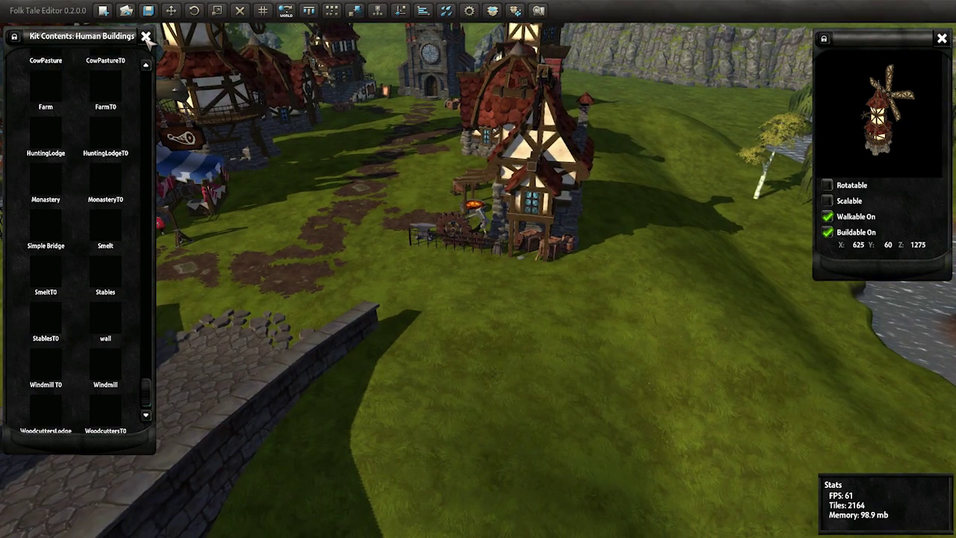
# Step: Load the Grassland kit, close the kits list, and swing the view toward the river
pyautogui.click(493, 10)
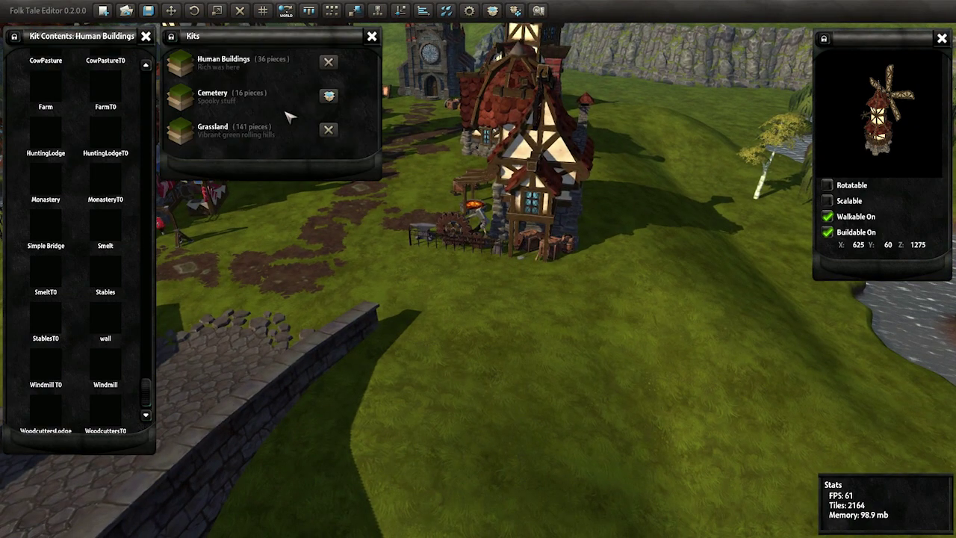
pyautogui.click(330, 130)
pyautogui.click(373, 38)
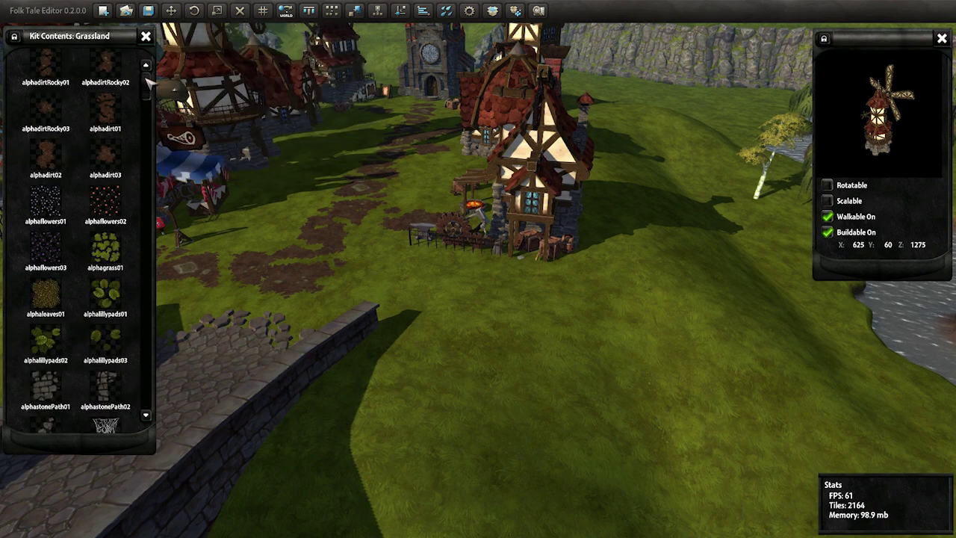
pyautogui.moveTo(149, 82); pyautogui.dragTo(155, 205)
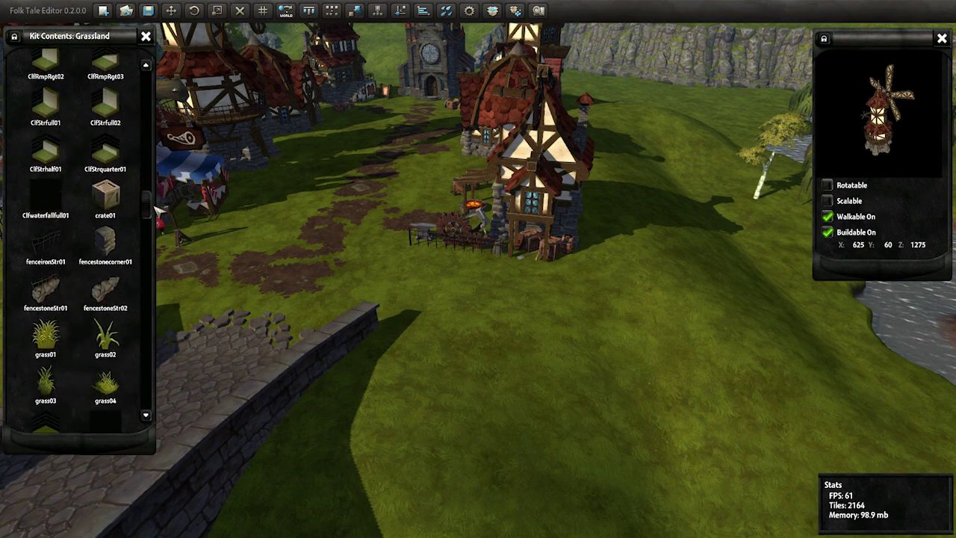
pyautogui.moveTo(465, 279); pyautogui.dragTo(180, 260, button='middle')
# Step: Place a fencestonecorner01 stone piece beside the village path
pyautogui.moveTo(366, 265); pyautogui.dragTo(193, 263, button='middle')
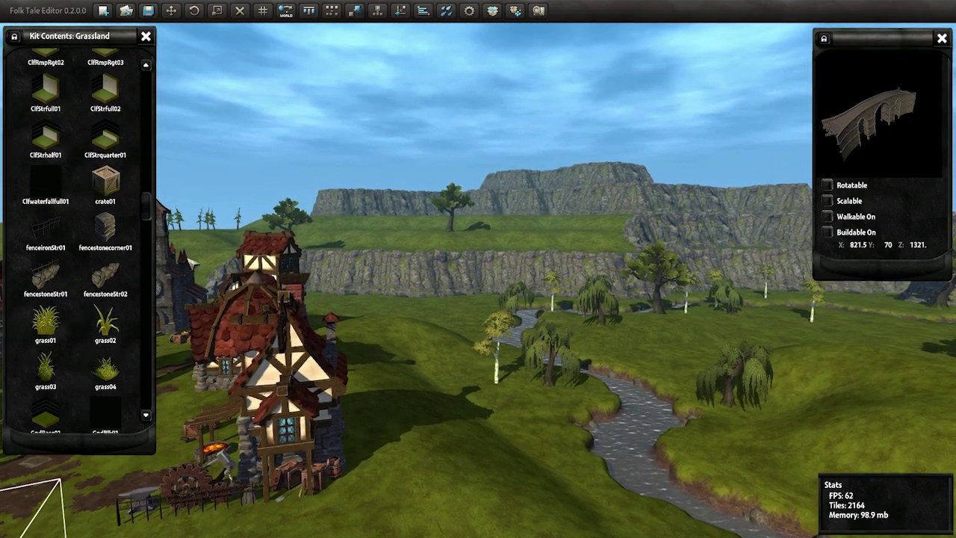
pyautogui.click(97, 277)
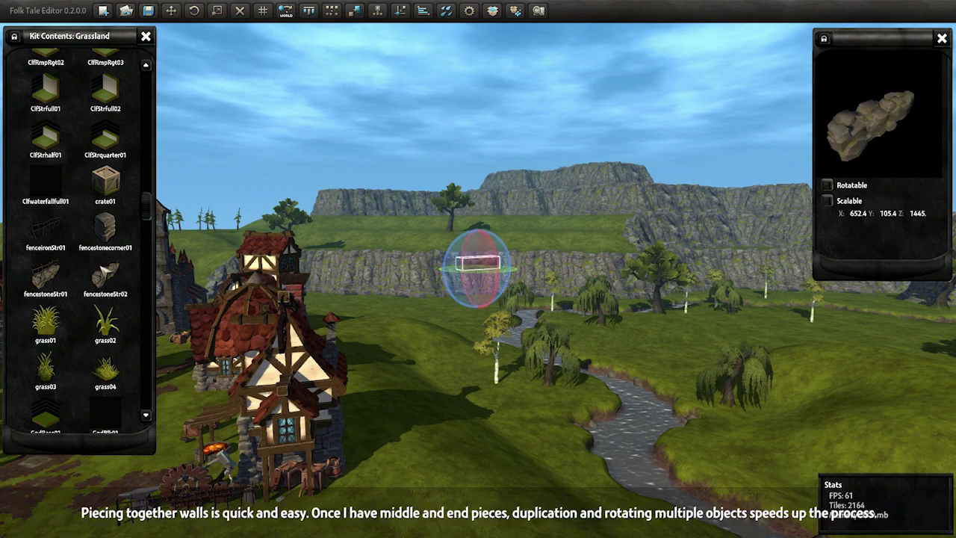
pyautogui.click(105, 231)
pyautogui.moveTo(336, 359)
pyautogui.mouseDown(button='middle')
pyautogui.moveTo(388, 366)
pyautogui.moveTo(551, 321)
pyautogui.moveTo(680, 257)
pyautogui.mouseUp(button='middle')
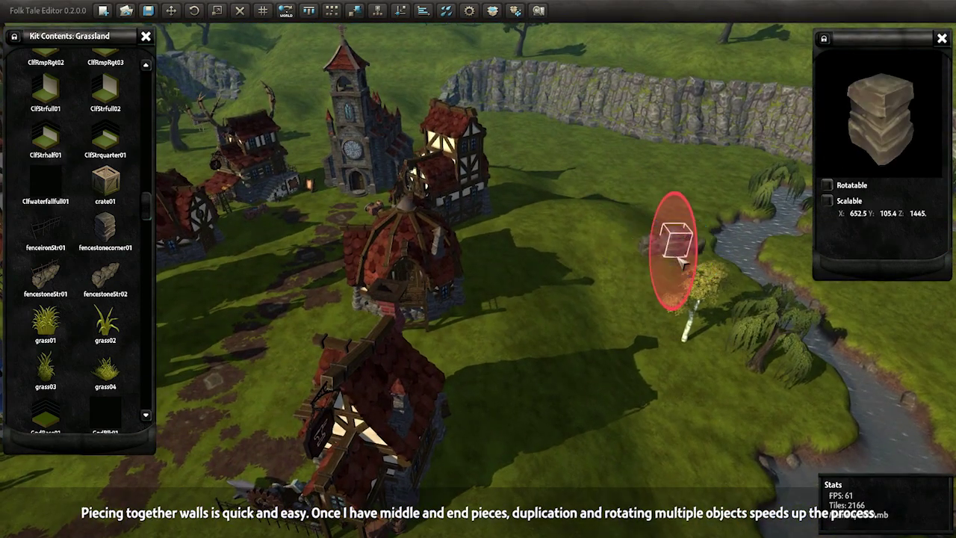
pyautogui.click(658, 213)
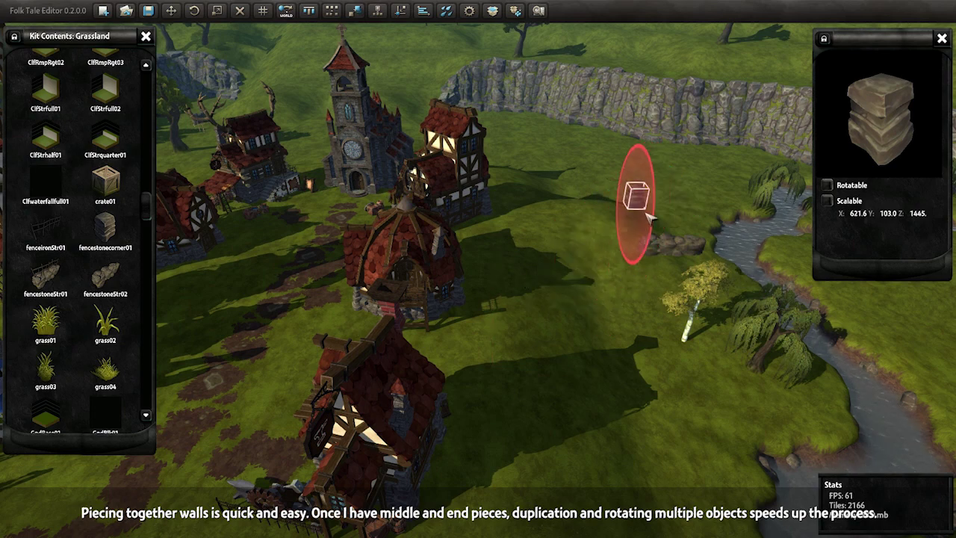
pyautogui.click(660, 215)
pyautogui.click(219, 359)
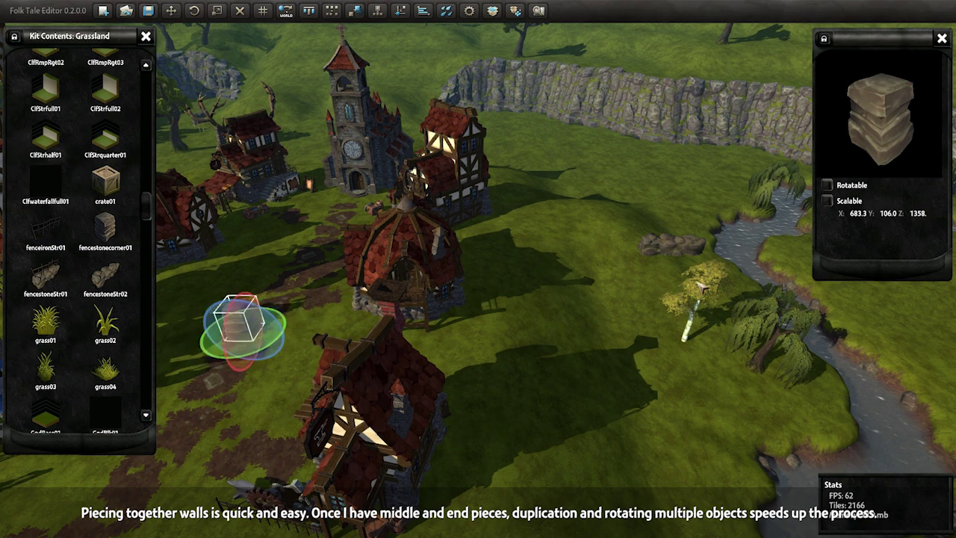
# Step: Move the rock pile onto the grass by the wall, then pick up the stone stack
pyautogui.click(686, 249)
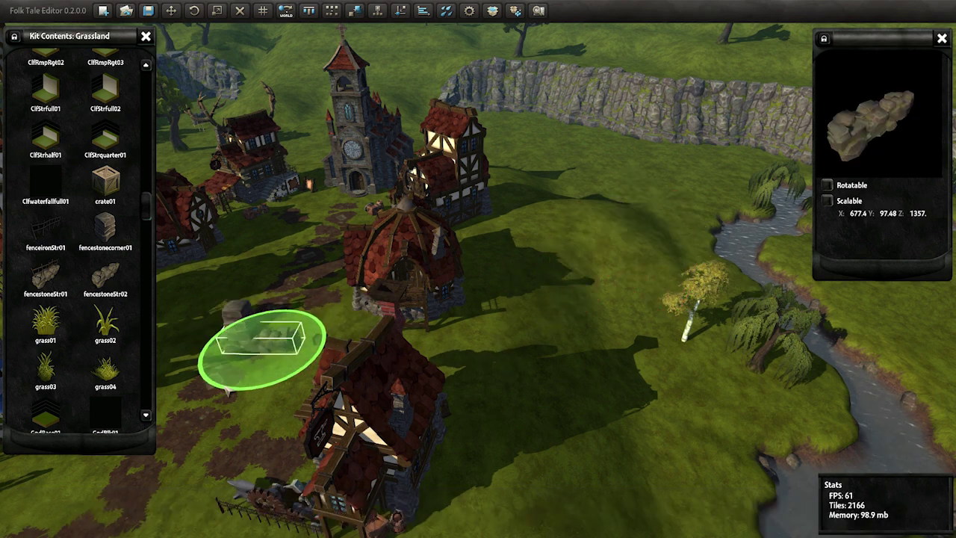
pyautogui.moveTo(213, 364)
pyautogui.mouseDown(button='middle')
pyautogui.moveTo(544, 314)
pyautogui.moveTo(495, 235)
pyautogui.mouseUp(button='middle')
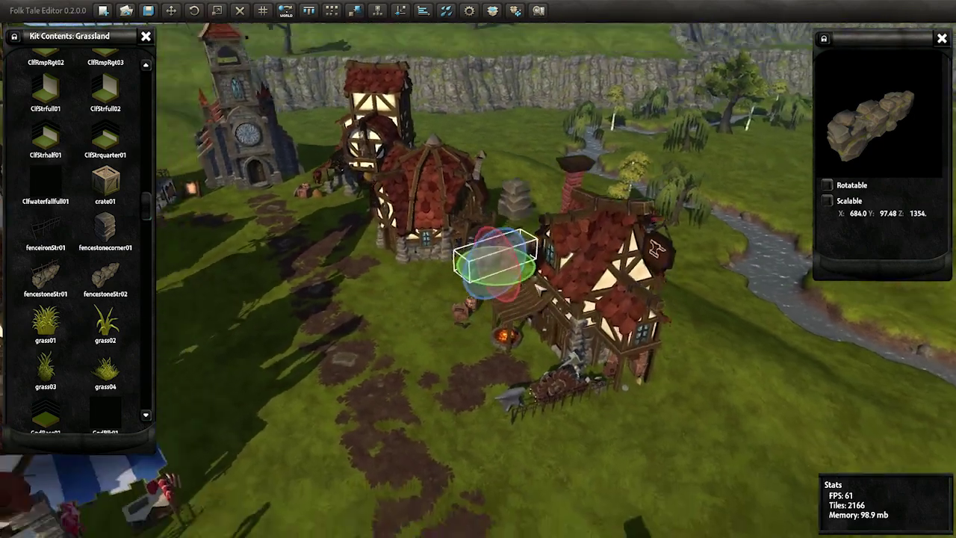
pyautogui.click(476, 278)
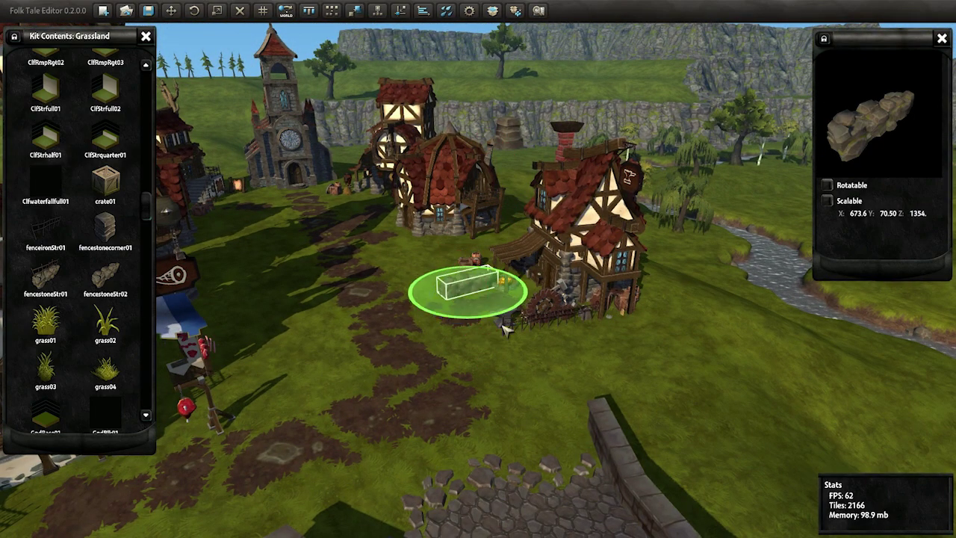
pyautogui.moveTo(505, 331); pyautogui.dragTo(665, 414)
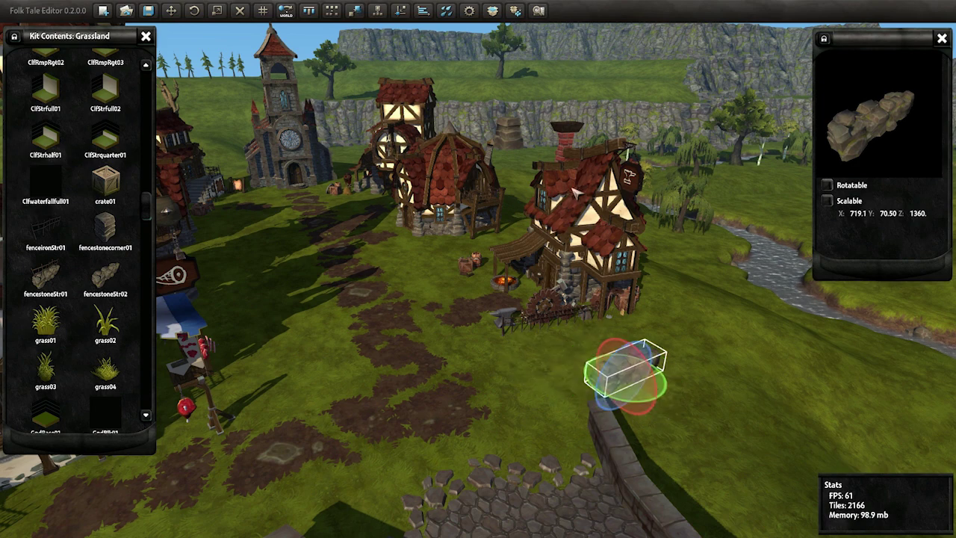
pyautogui.click(513, 133)
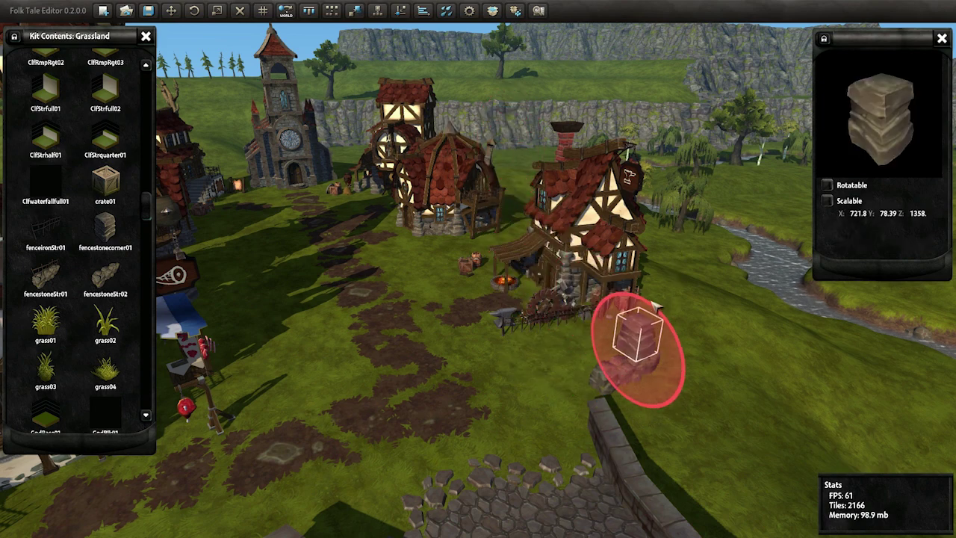
# Step: Place a row of stone fence pieces forming a low wall in front of the smithy
pyautogui.scroll(5, 598, 318)
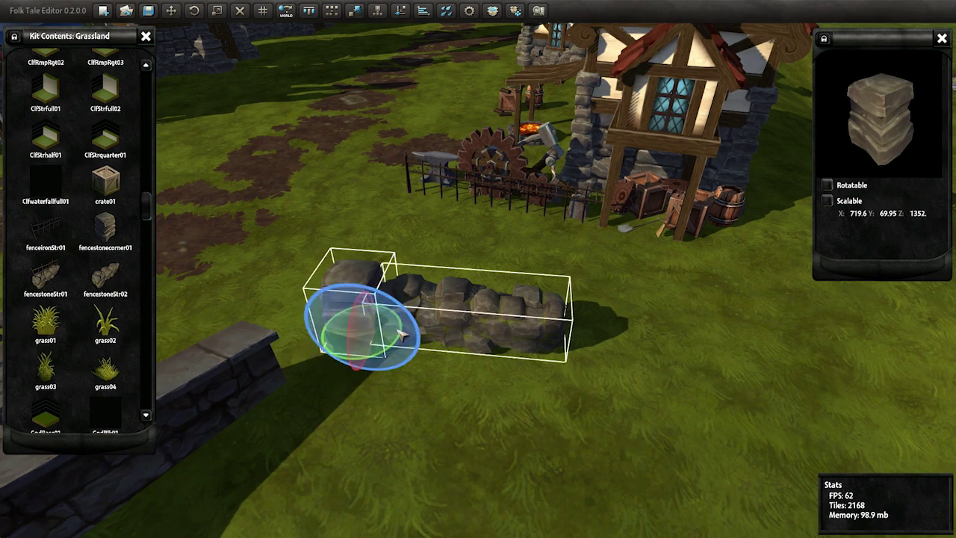
pyautogui.click(402, 335)
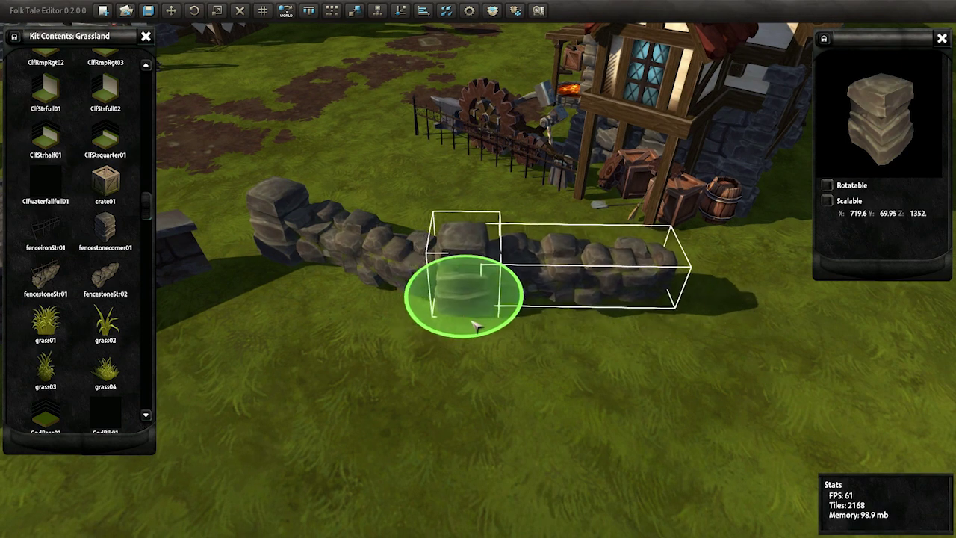
pyautogui.press('q')
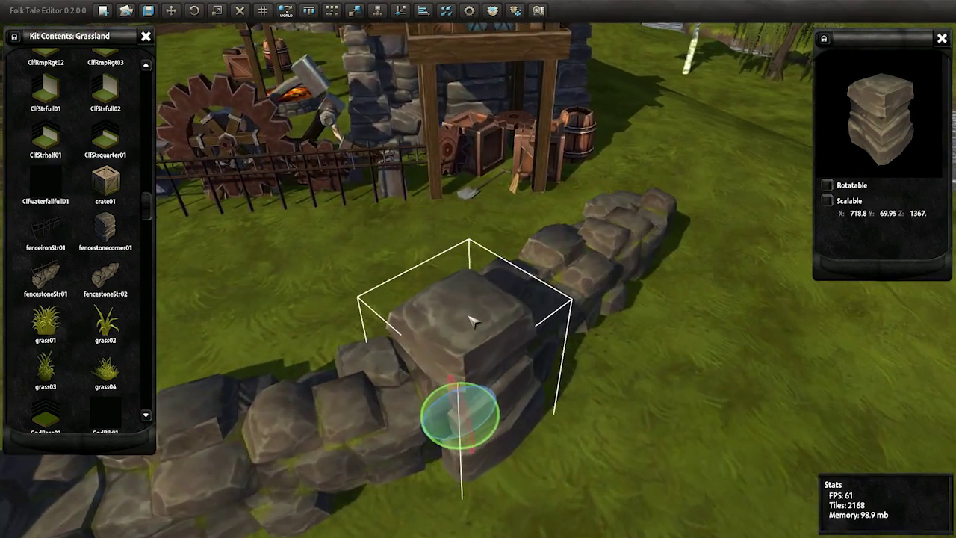
pyautogui.scroll(-3, 473, 320)
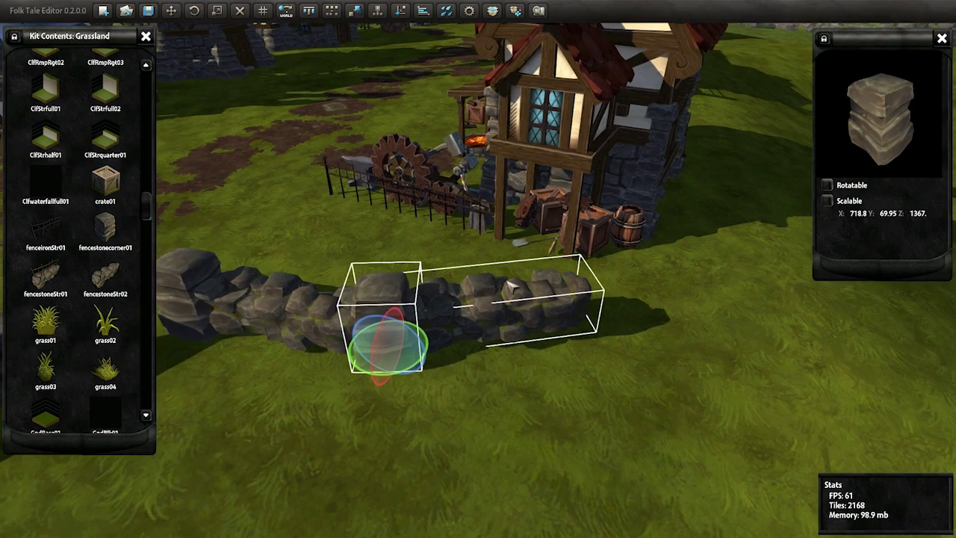
pyautogui.scroll(2, 485, 284)
pyautogui.click(348, 359)
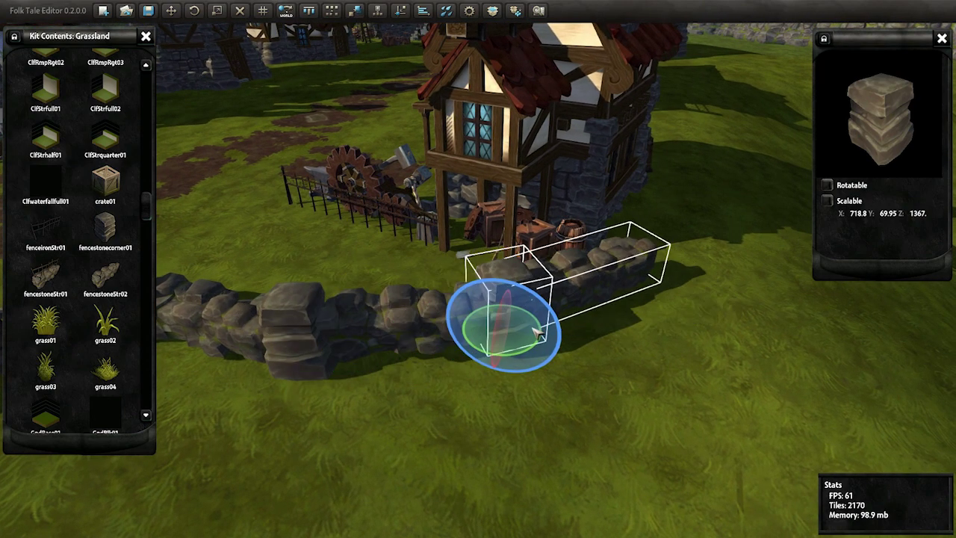
pyautogui.scroll(3, 443, 351)
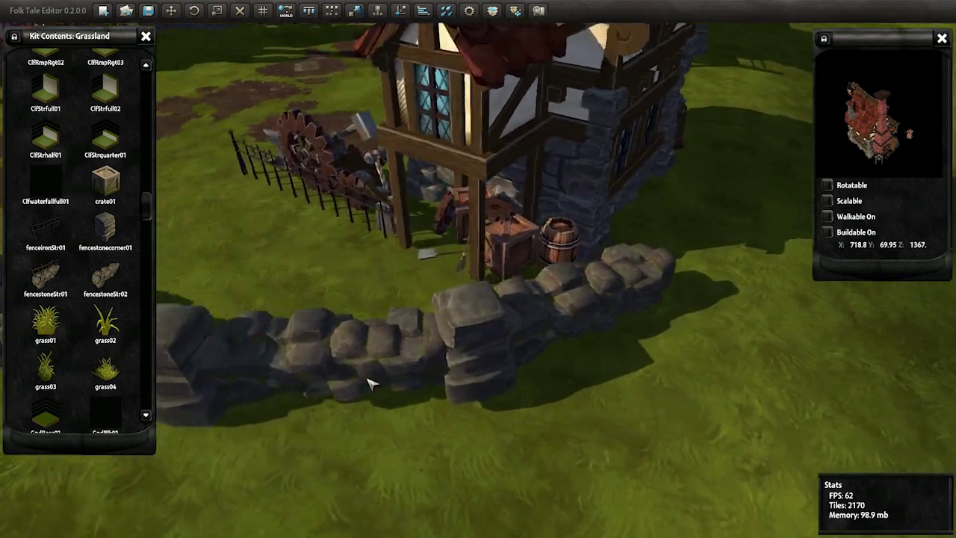
pyautogui.moveTo(371, 384)
pyautogui.mouseDown(button='right')
pyautogui.moveTo(401, 296)
pyautogui.moveTo(642, 351)
pyautogui.mouseUp(button='right')
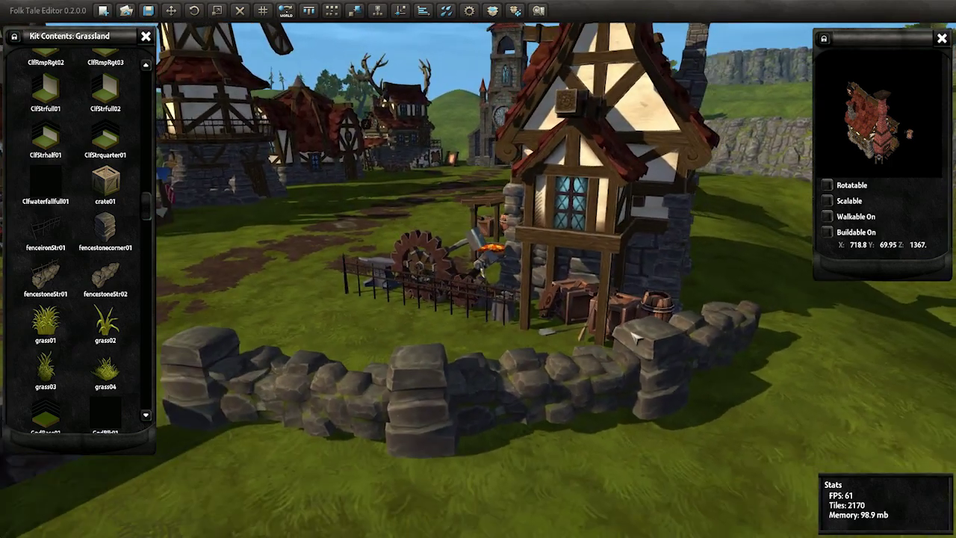
pyautogui.click(648, 359)
# Step: Multi-select the wall pieces, rotate the group to bend around the corner, and lower it slightly
pyautogui.keyDown('shift'); pyautogui.click(633, 337); pyautogui.keyUp('shift')
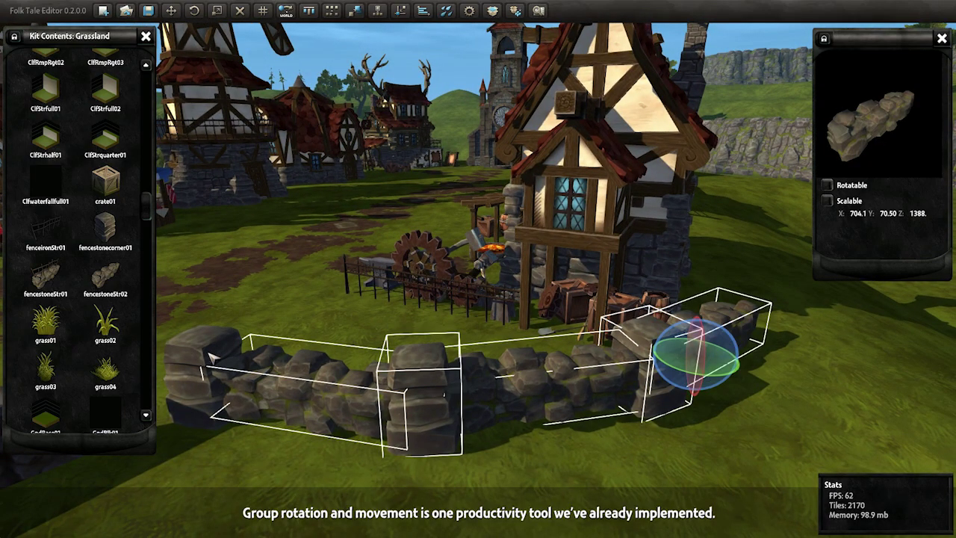
pyautogui.moveTo(212, 359); pyautogui.dragTo(575, 400, button='right')
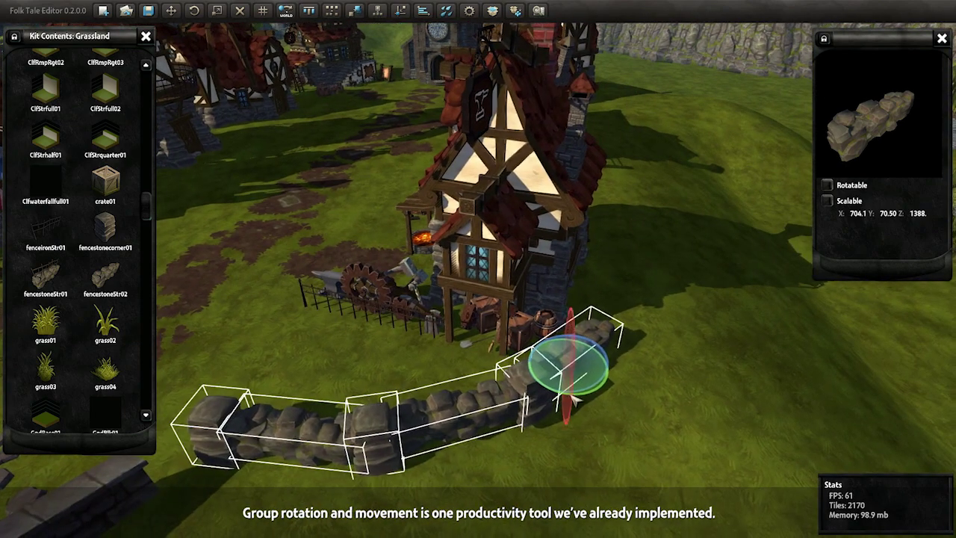
pyautogui.moveTo(553, 414)
pyautogui.mouseDown()
pyautogui.moveTo(576, 408)
pyautogui.moveTo(609, 363)
pyautogui.mouseUp()
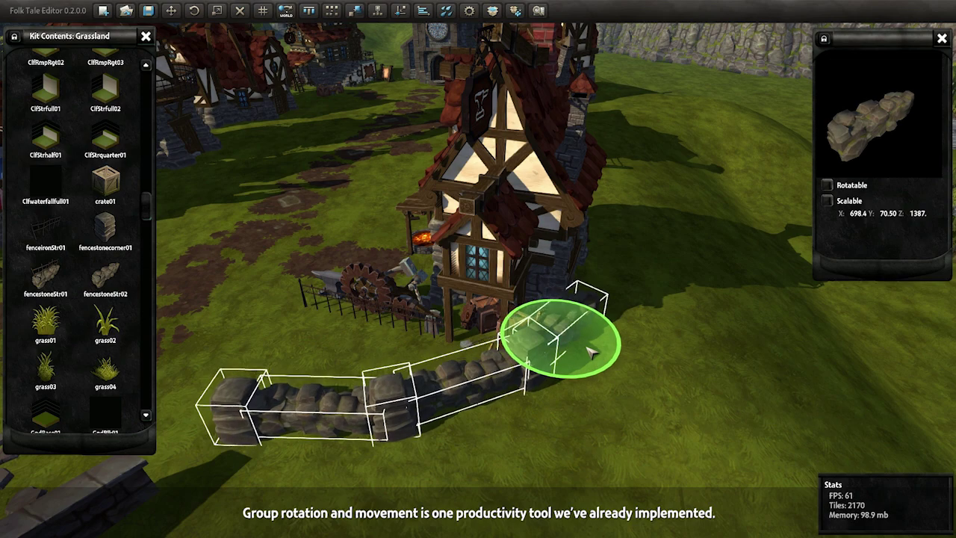
pyautogui.moveTo(590, 353)
pyautogui.mouseDown(button='right')
pyautogui.moveTo(514, 319)
pyautogui.moveTo(533, 299)
pyautogui.mouseUp(button='right')
pyautogui.moveTo(534, 299); pyautogui.dragTo(570, 297)
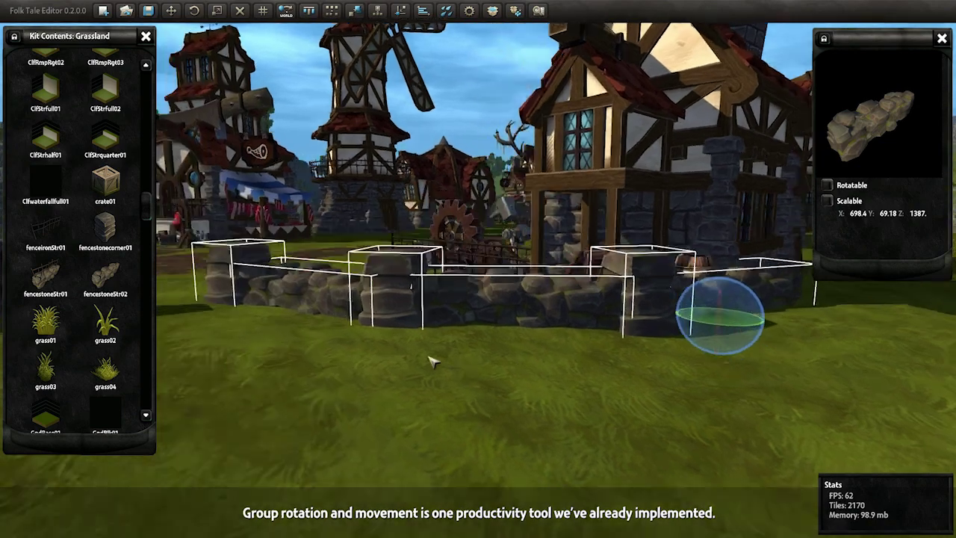
pyautogui.moveTo(570, 297)
pyautogui.mouseDown(button='right')
pyautogui.moveTo(506, 413)
pyautogui.moveTo(440, 358)
pyautogui.mouseUp(button='right')
pyautogui.click(436, 352)
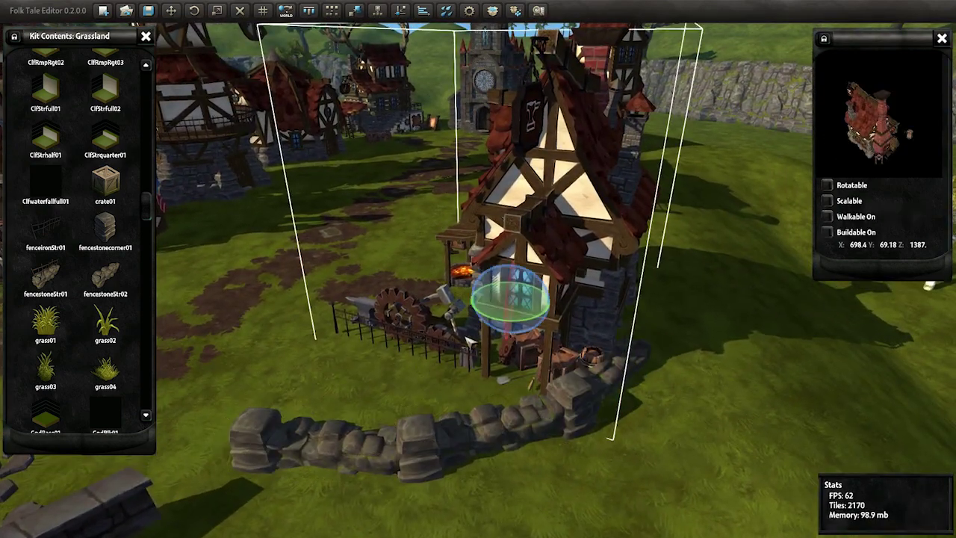
pyautogui.moveTo(521, 318)
pyautogui.mouseDown(button='right')
pyautogui.moveTo(505, 383)
pyautogui.moveTo(458, 384)
pyautogui.mouseUp(button='right')
# Step: Slide a single stone wall piece along the wall to close the gap
pyautogui.click(458, 384)
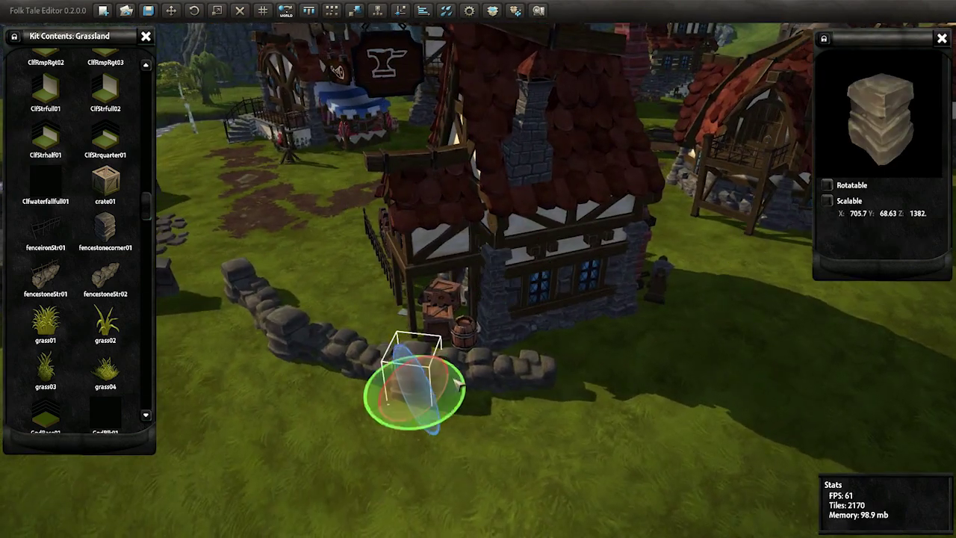
pyautogui.moveTo(493, 413)
pyautogui.mouseDown(button='right')
pyautogui.moveTo(465, 421)
pyautogui.moveTo(400, 388)
pyautogui.mouseUp(button='right')
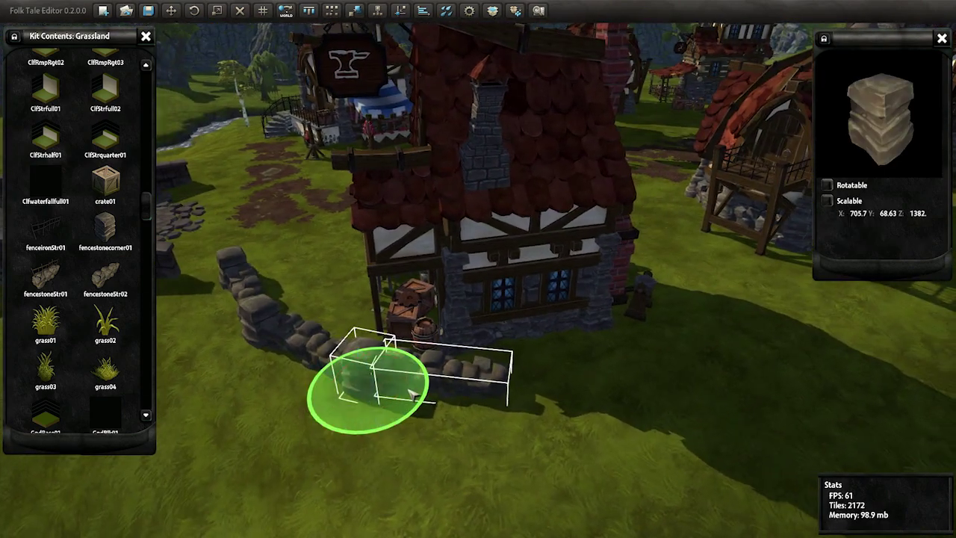
pyautogui.scroll(5, 513, 406)
pyautogui.moveTo(513, 406); pyautogui.dragTo(451, 375, button='right')
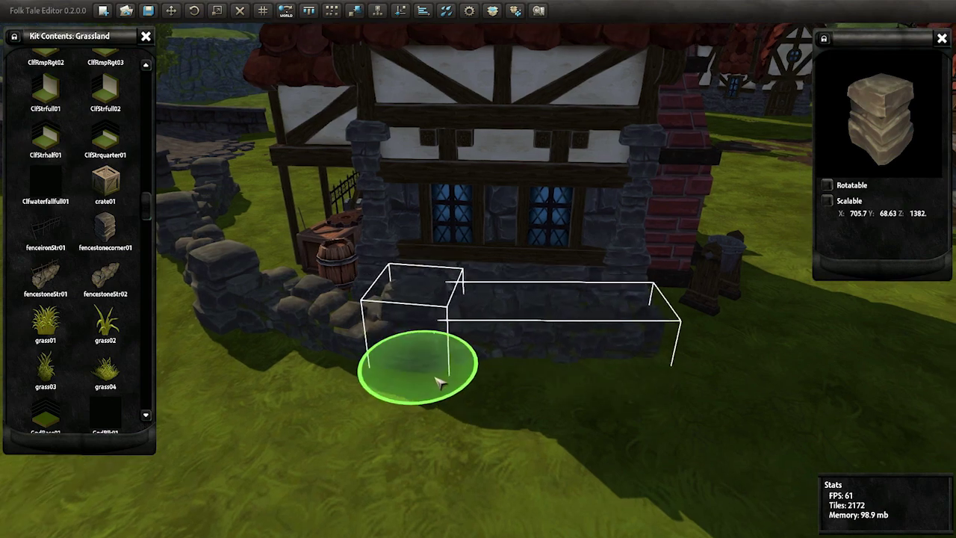
pyautogui.moveTo(439, 382); pyautogui.dragTo(430, 396)
pyautogui.moveTo(429, 396)
pyautogui.mouseDown(button='right')
pyautogui.moveTo(609, 391)
pyautogui.moveTo(544, 374)
pyautogui.mouseUp(button='right')
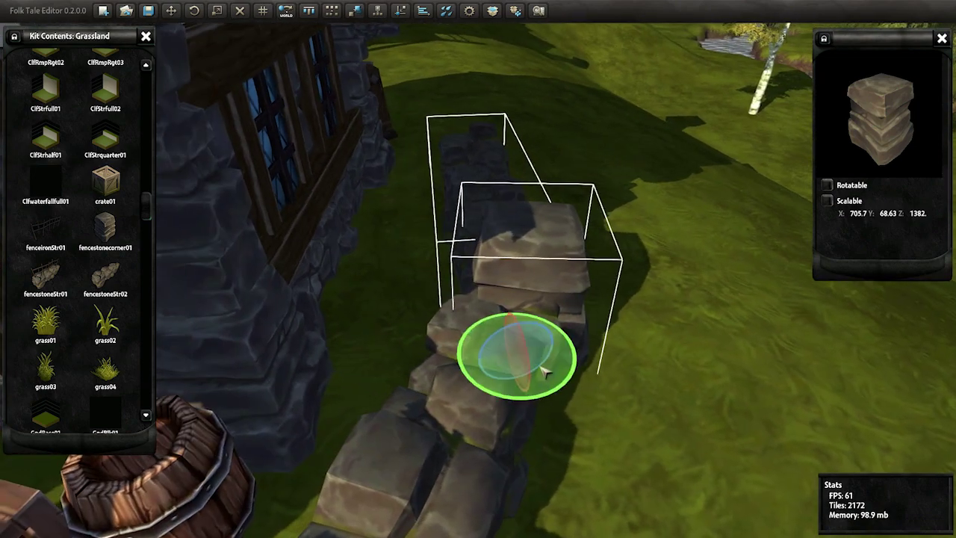
pyautogui.moveTo(528, 370); pyautogui.dragTo(525, 353)
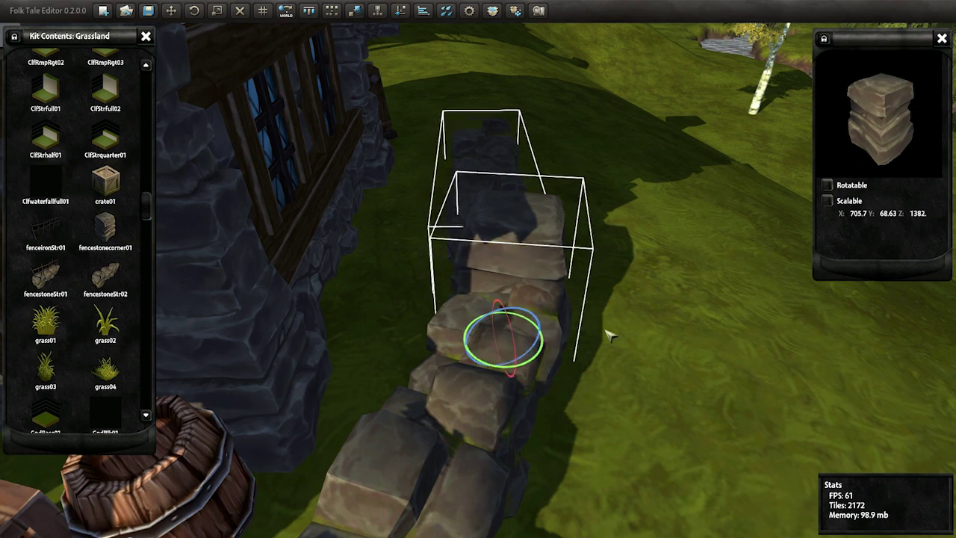
pyautogui.moveTo(609, 336); pyautogui.dragTo(366, 353, button='right')
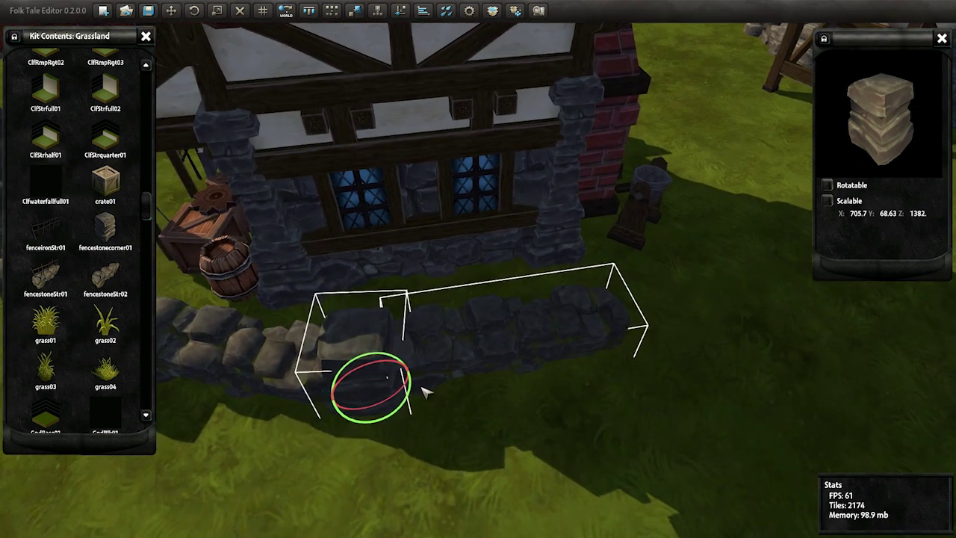
pyautogui.moveTo(380, 393); pyautogui.dragTo(621, 345)
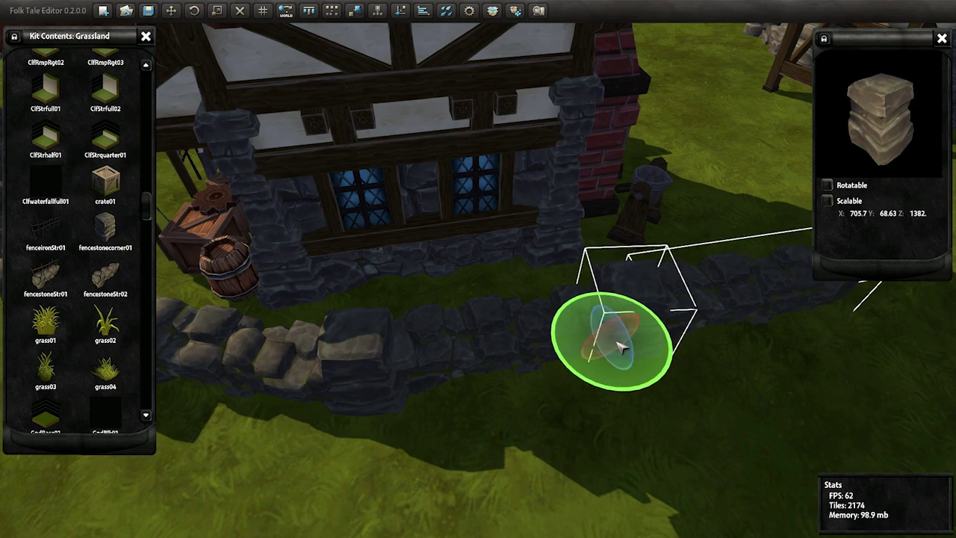
pyautogui.moveTo(620, 345)
pyautogui.mouseDown(button='right')
pyautogui.moveTo(737, 299)
pyautogui.moveTo(601, 332)
pyautogui.mouseUp(button='right')
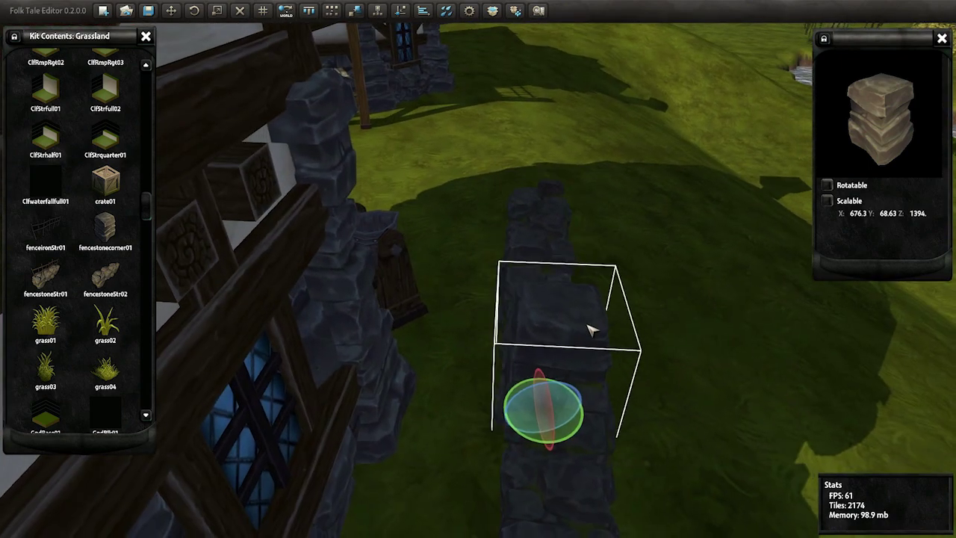
# Step: Turn the red-roofed blacksmith house slightly in place
pyautogui.moveTo(590, 331)
pyautogui.mouseDown(button='right')
pyautogui.moveTo(510, 294)
pyautogui.moveTo(511, 306)
pyautogui.moveTo(546, 286)
pyautogui.moveTo(432, 201)
pyautogui.moveTo(455, 156)
pyautogui.moveTo(540, 346)
pyautogui.moveTo(679, 367)
pyautogui.moveTo(604, 401)
pyautogui.moveTo(522, 384)
pyautogui.moveTo(530, 397)
pyautogui.moveTo(445, 327)
pyautogui.mouseUp(button='right')
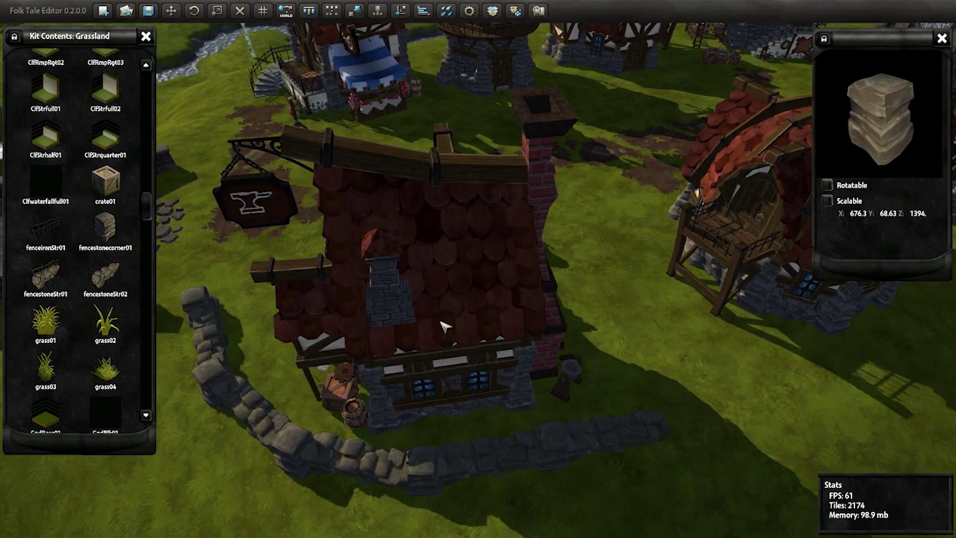
pyautogui.click(445, 327)
pyautogui.moveTo(483, 355)
pyautogui.mouseDown()
pyautogui.moveTo(491, 345)
pyautogui.moveTo(481, 340)
pyautogui.mouseUp()
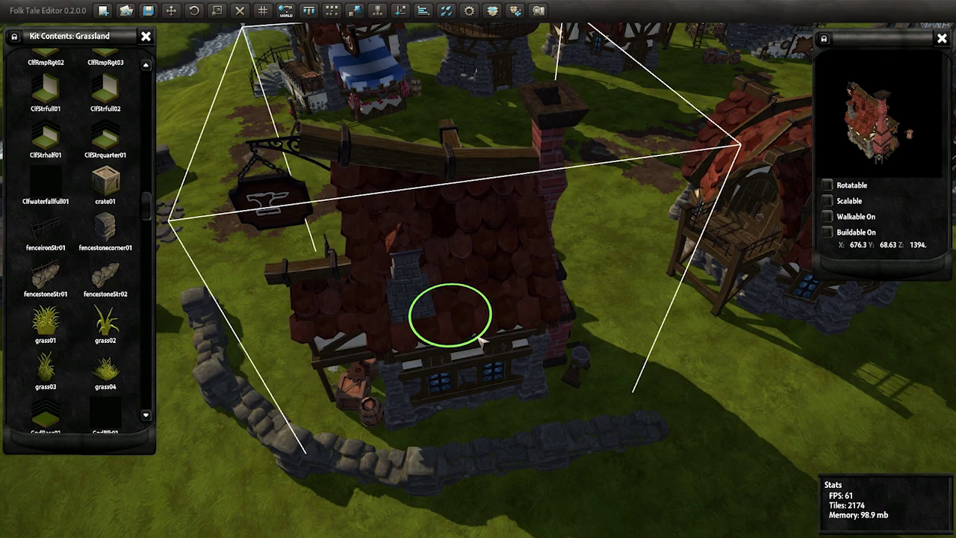
pyautogui.moveTo(513, 333)
pyautogui.mouseDown(button='right')
pyautogui.moveTo(479, 299)
pyautogui.moveTo(587, 326)
pyautogui.moveTo(150, 218)
pyautogui.mouseUp(button='right')
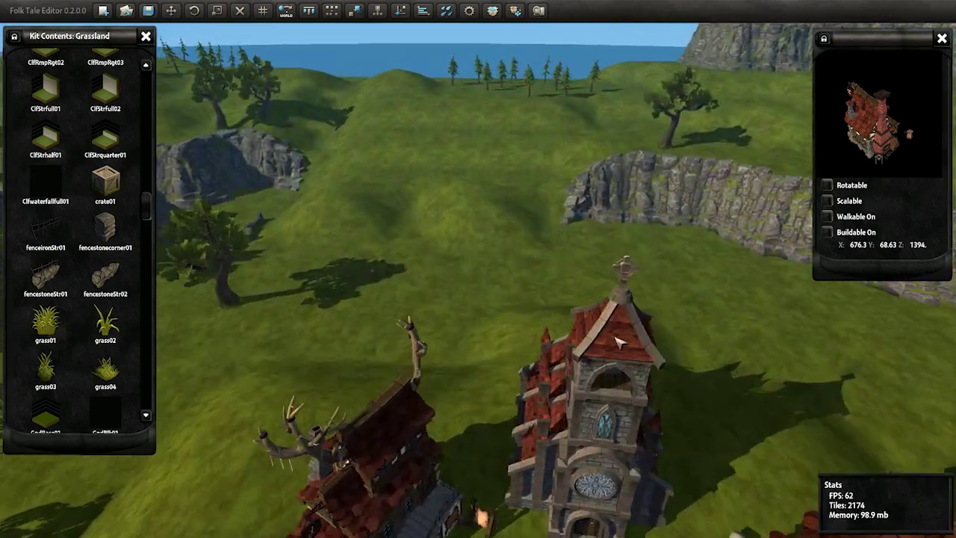
# Step: Place a leafy oak tree between the antlered house and the church
pyautogui.moveTo(152, 218); pyautogui.dragTo(166, 372)
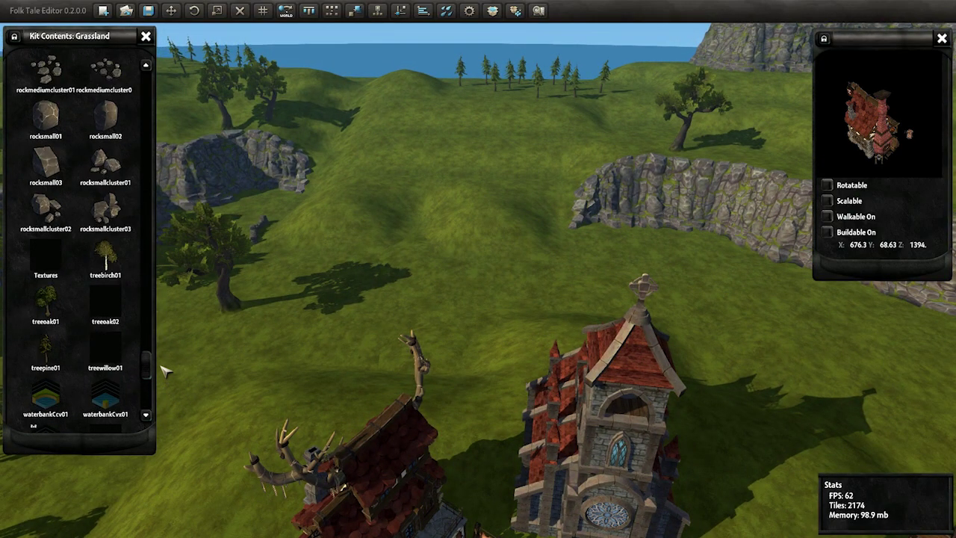
pyautogui.click(224, 269)
pyautogui.moveTo(256, 299); pyautogui.dragTo(464, 407)
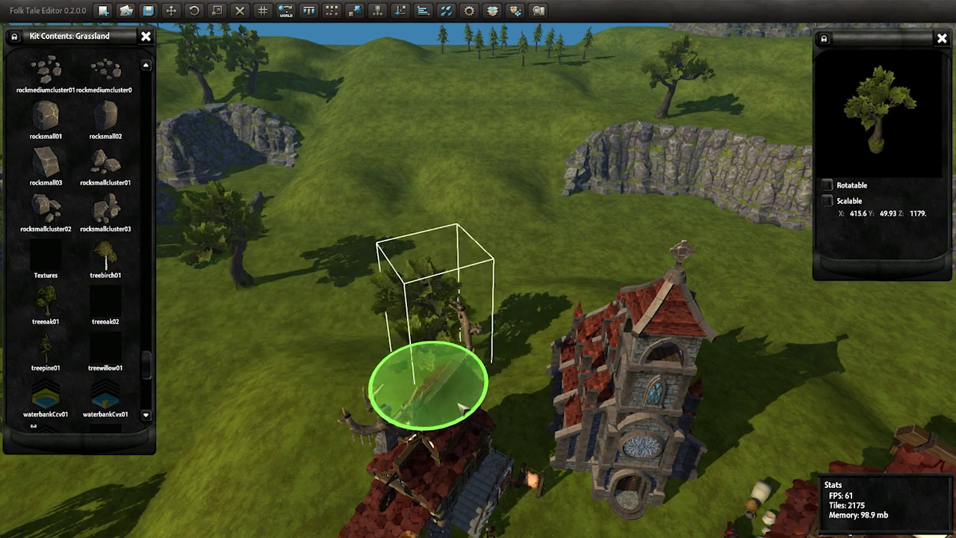
pyautogui.scroll(3, 460, 389)
pyautogui.scroll(3, 455, 370)
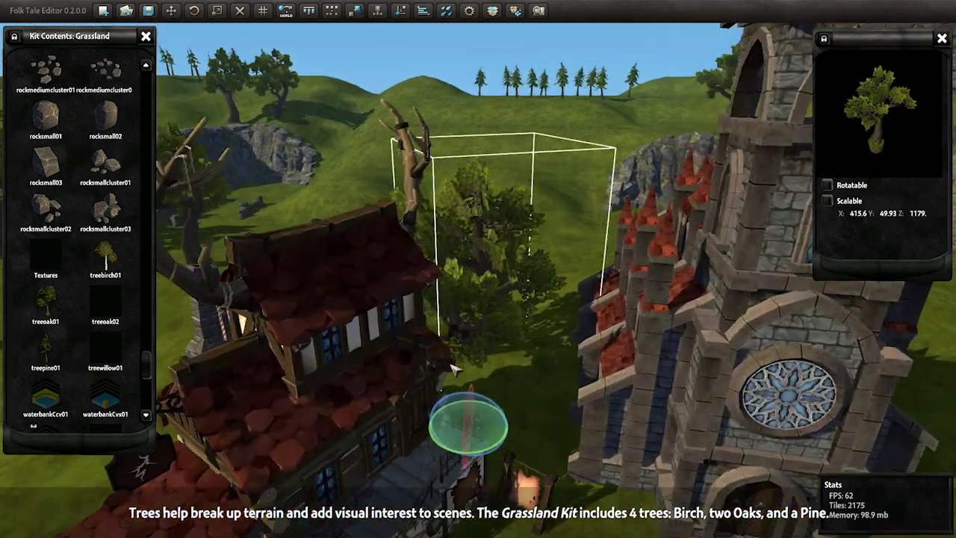
pyautogui.scroll(3, 455, 367)
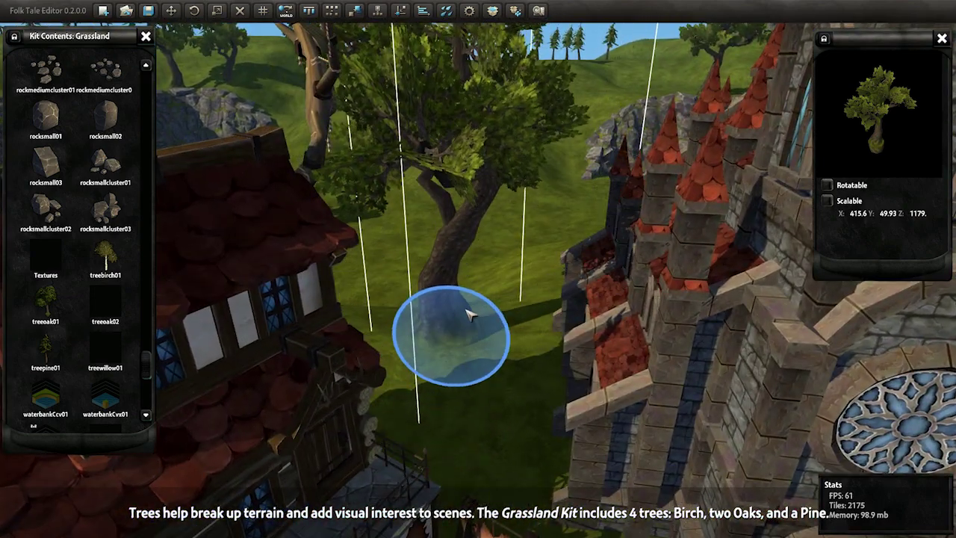
# Step: Move the oak tree up and left so it stands beside the church
pyautogui.click(469, 319)
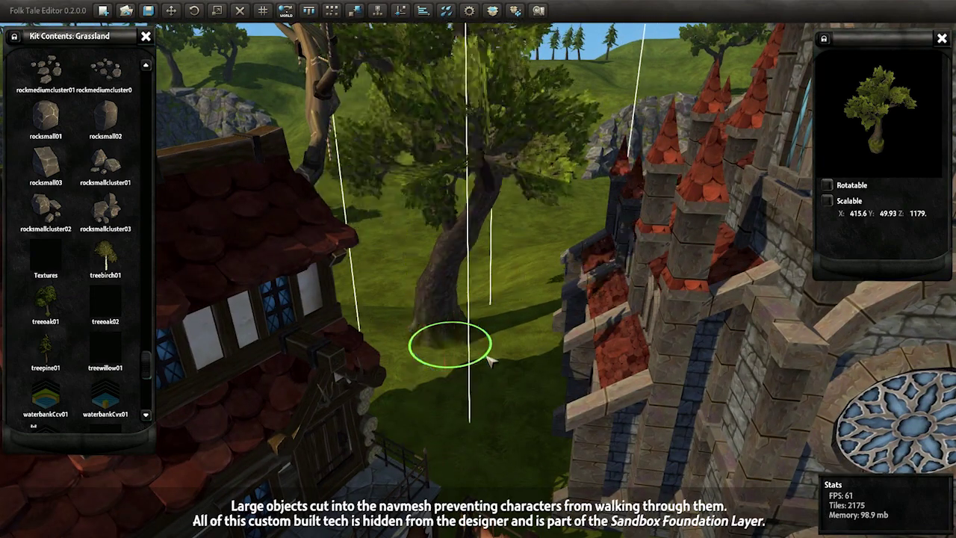
pyautogui.moveTo(511, 359); pyautogui.dragTo(446, 314, button='middle')
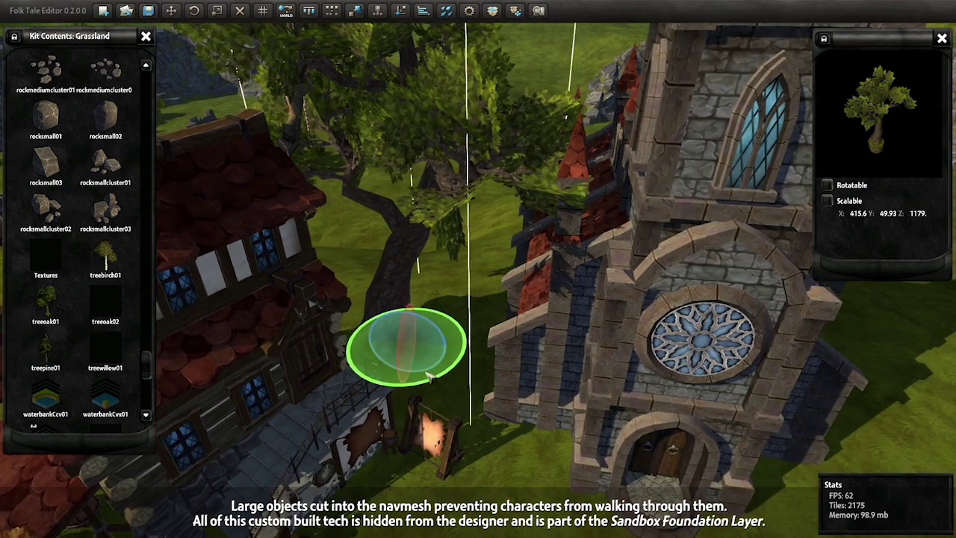
pyautogui.moveTo(429, 377); pyautogui.dragTo(434, 376, button='middle')
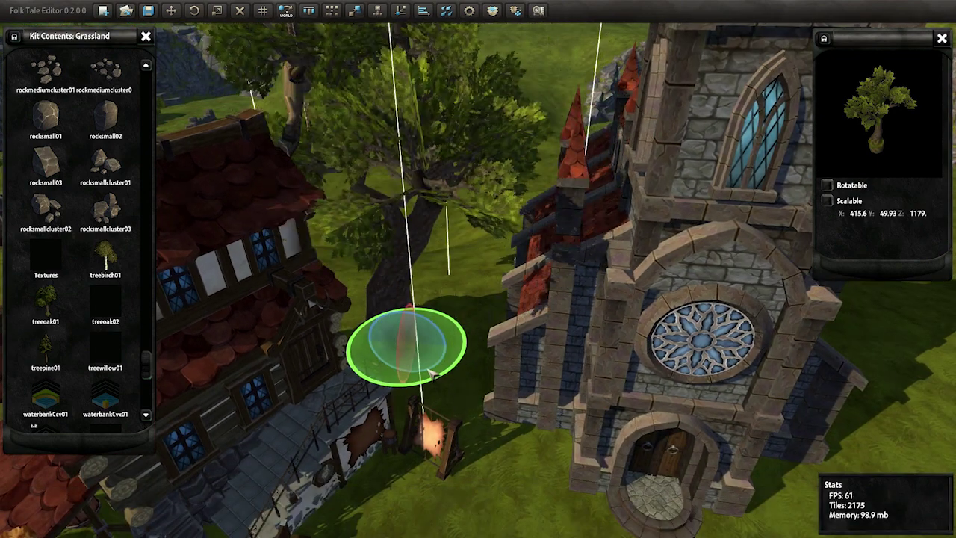
pyautogui.moveTo(398, 259)
pyautogui.mouseDown(button='middle')
pyautogui.moveTo(695, 315)
pyautogui.moveTo(602, 278)
pyautogui.moveTo(391, 346)
pyautogui.mouseUp(button='middle')
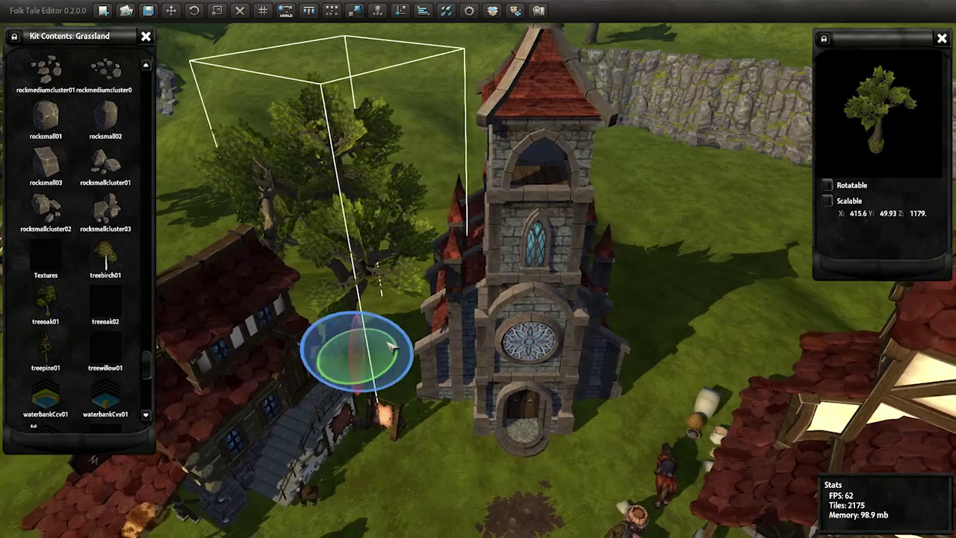
pyautogui.moveTo(389, 373); pyautogui.dragTo(379, 334)
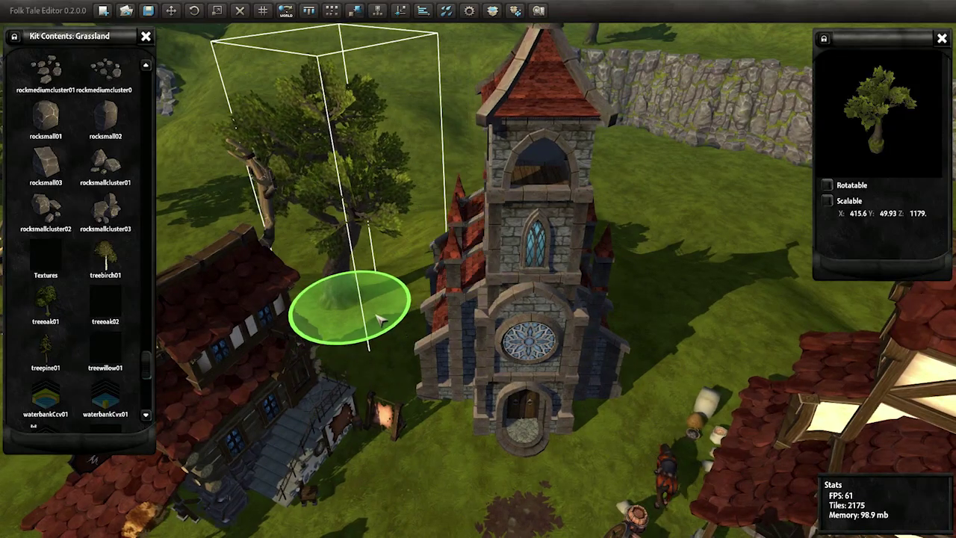
pyautogui.press('f')
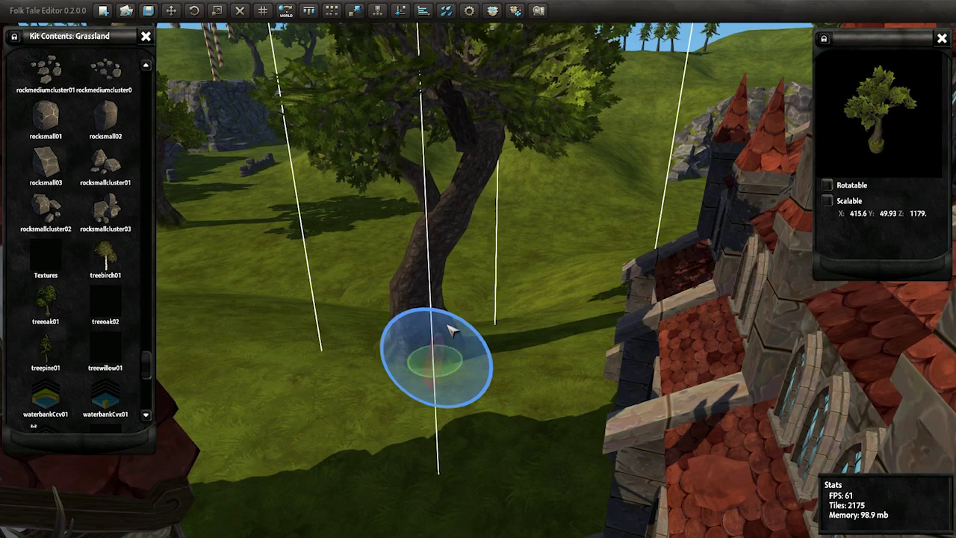
pyautogui.moveTo(450, 331)
pyautogui.mouseDown(button='middle')
pyautogui.moveTo(483, 284)
pyautogui.moveTo(407, 400)
pyautogui.mouseUp(button='middle')
# Step: Place a treebirch01 birch tree beside the church near the water-wheel timber house
pyautogui.click(408, 399)
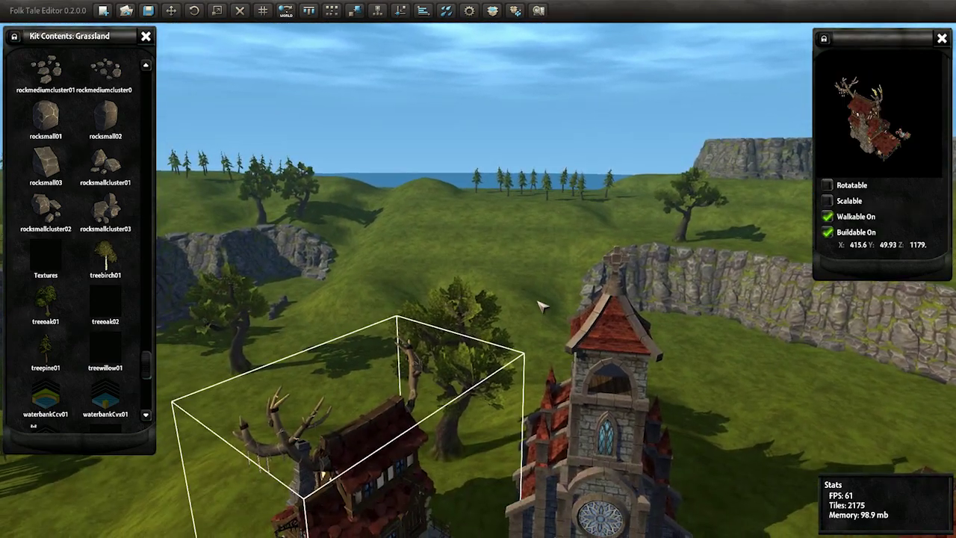
pyautogui.moveTo(544, 303)
pyautogui.mouseDown(button='middle')
pyautogui.moveTo(613, 293)
pyautogui.moveTo(692, 306)
pyautogui.mouseUp(button='middle')
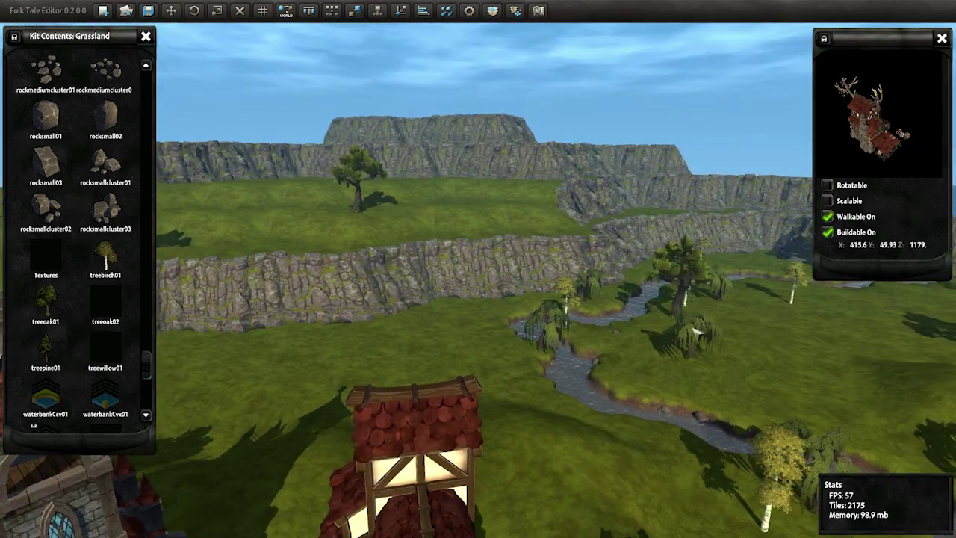
pyautogui.moveTo(591, 337)
pyautogui.mouseDown(button='middle')
pyautogui.moveTo(583, 348)
pyautogui.moveTo(634, 377)
pyautogui.mouseUp(button='middle')
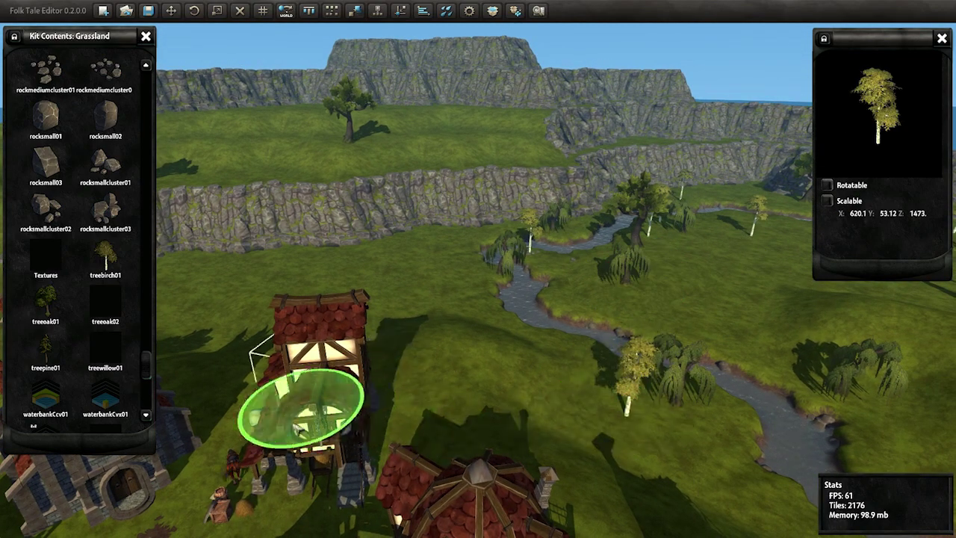
pyautogui.press('f')
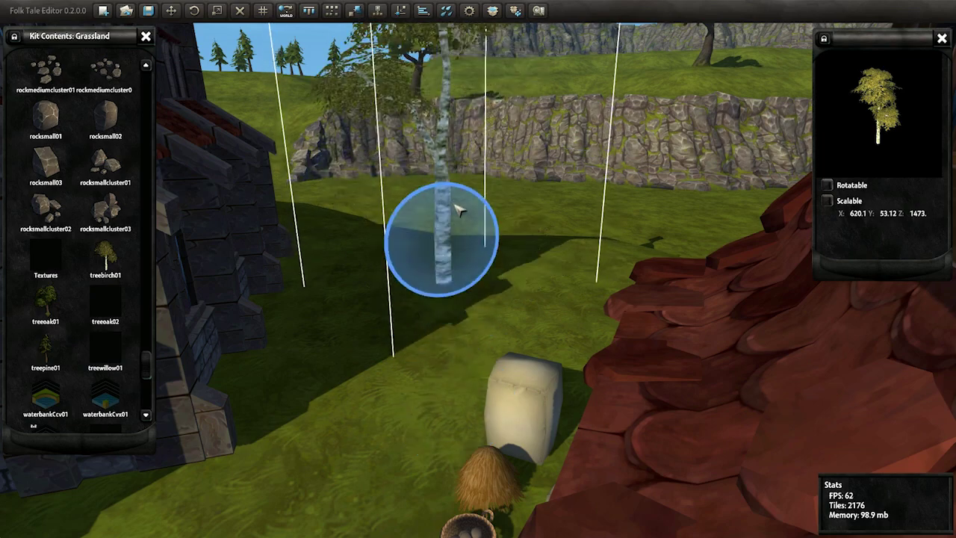
pyautogui.click(453, 228)
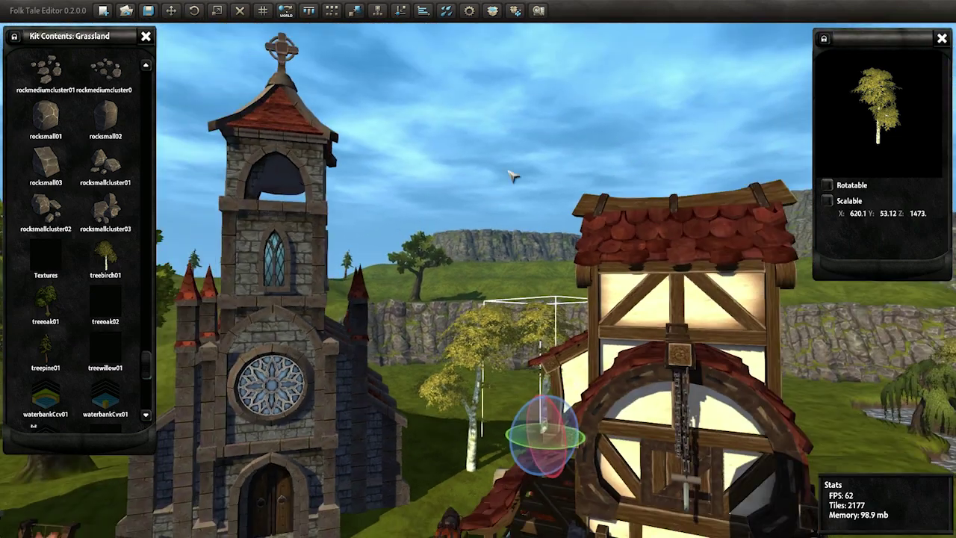
pyautogui.click(537, 301)
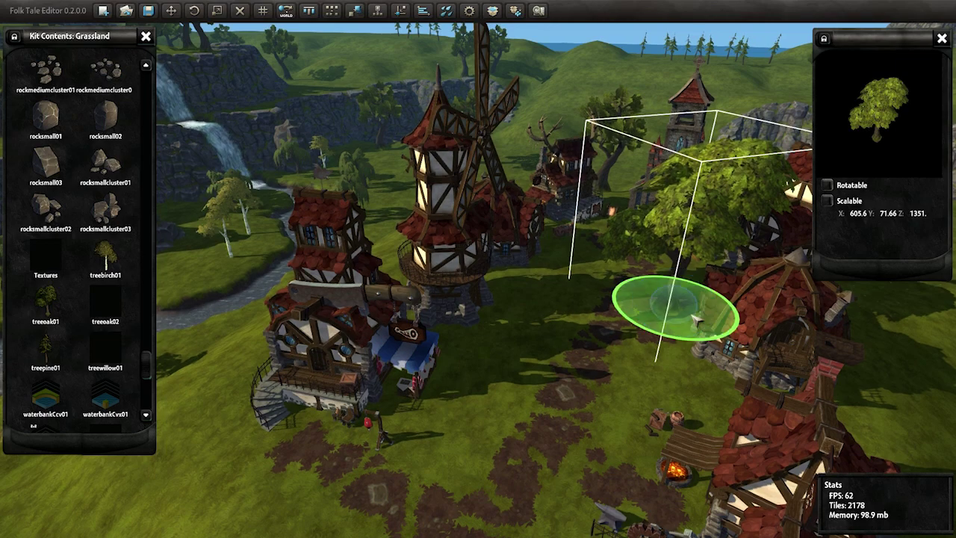
# Step: Place another leafy tree among the red-roofed houses beside the dirt path
pyautogui.moveTo(661, 310)
pyautogui.mouseDown()
pyautogui.moveTo(247, 393)
pyautogui.moveTo(553, 424)
pyautogui.moveTo(371, 296)
pyautogui.moveTo(494, 281)
pyautogui.mouseUp()
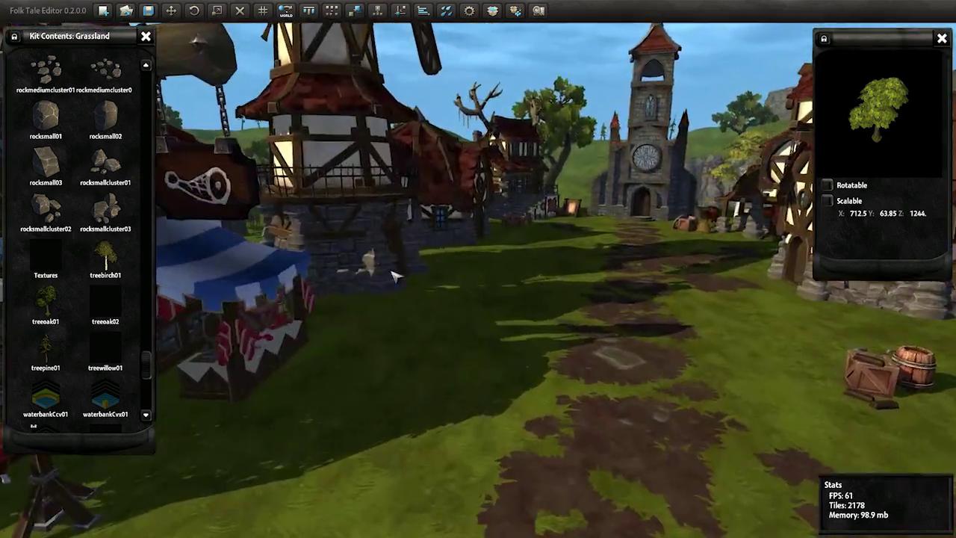
pyautogui.scroll(4, 142, 359)
pyautogui.scroll(4, 131, 314)
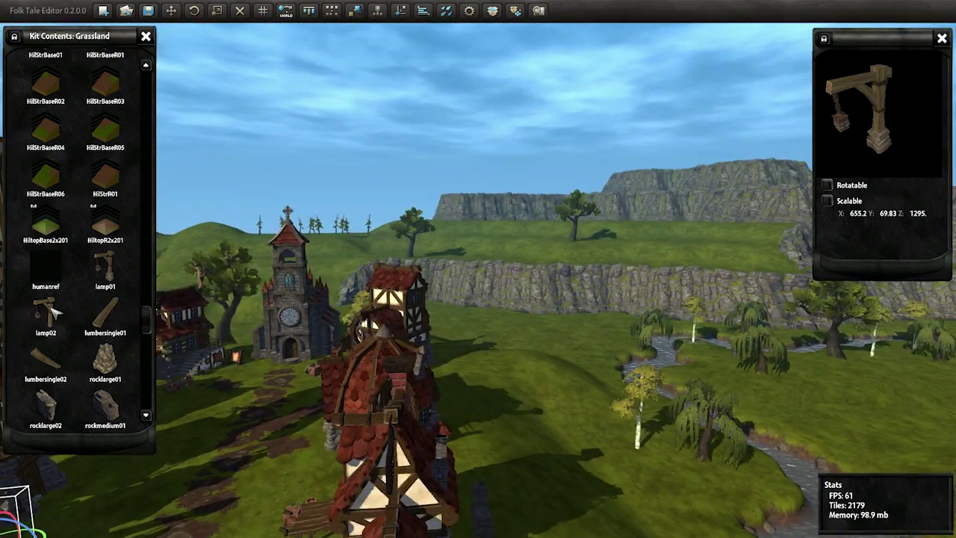
# Step: Place a lamp01 hanging lamp post next to the blue-striped market stall
pyautogui.moveTo(46, 313); pyautogui.dragTo(556, 123)
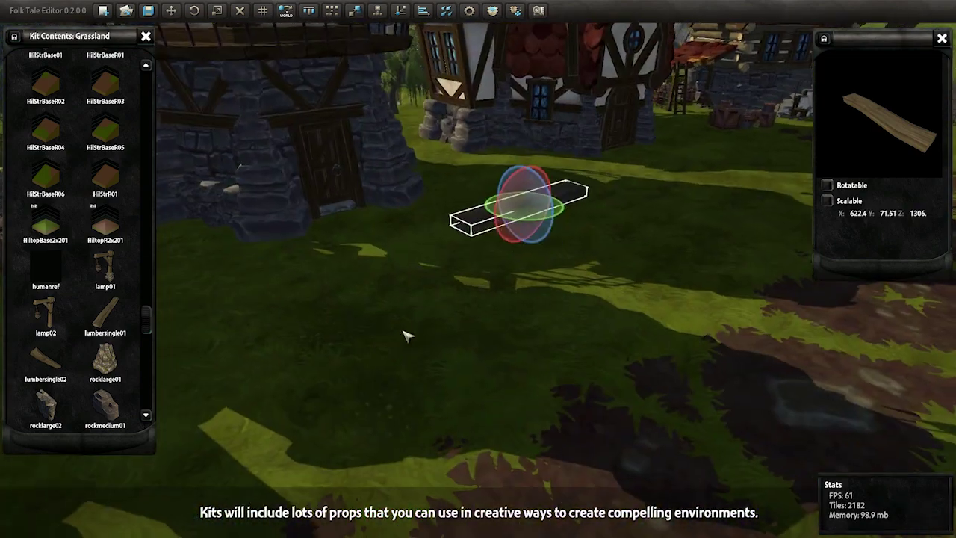
# Step: Set a lumbersingle01 plank on the grass and push it back toward the windmill base
pyautogui.click(400, 266)
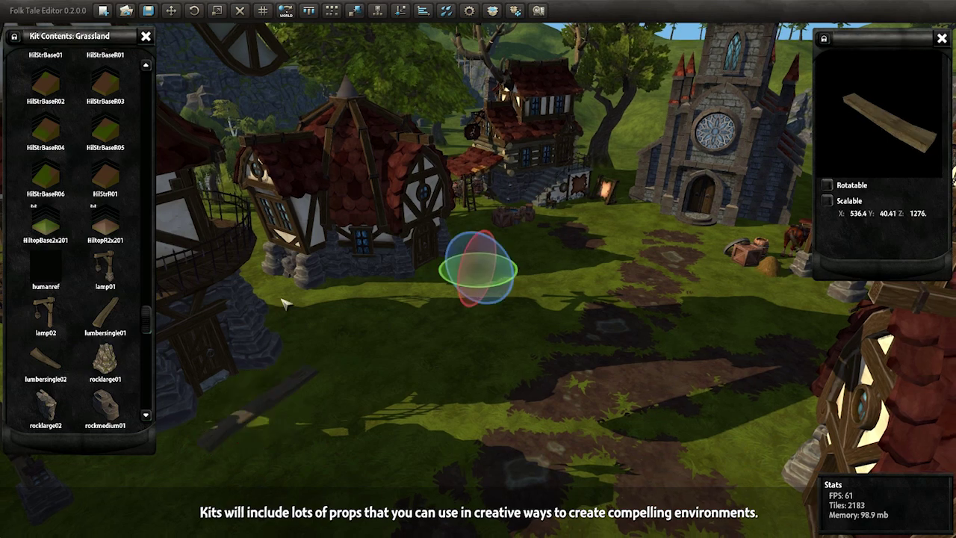
pyautogui.moveTo(507, 276)
pyautogui.mouseDown()
pyautogui.moveTo(323, 387)
pyautogui.moveTo(331, 473)
pyautogui.mouseUp()
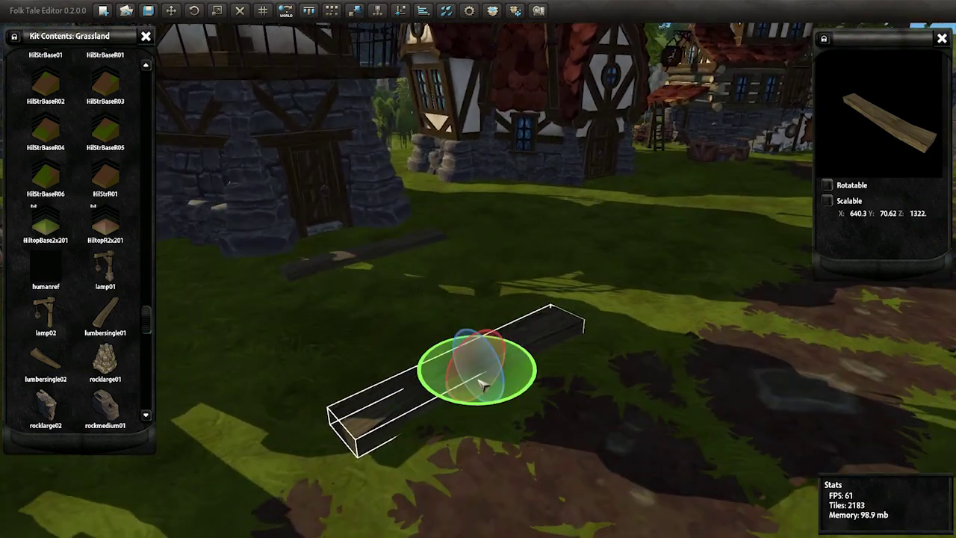
pyautogui.moveTo(481, 380); pyautogui.dragTo(421, 274)
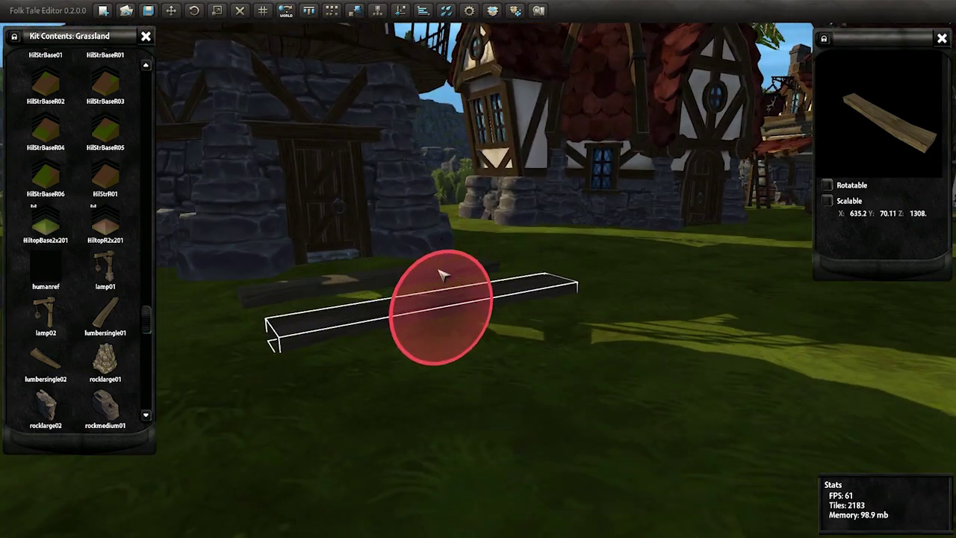
pyautogui.moveTo(441, 275); pyautogui.dragTo(416, 395, button='right')
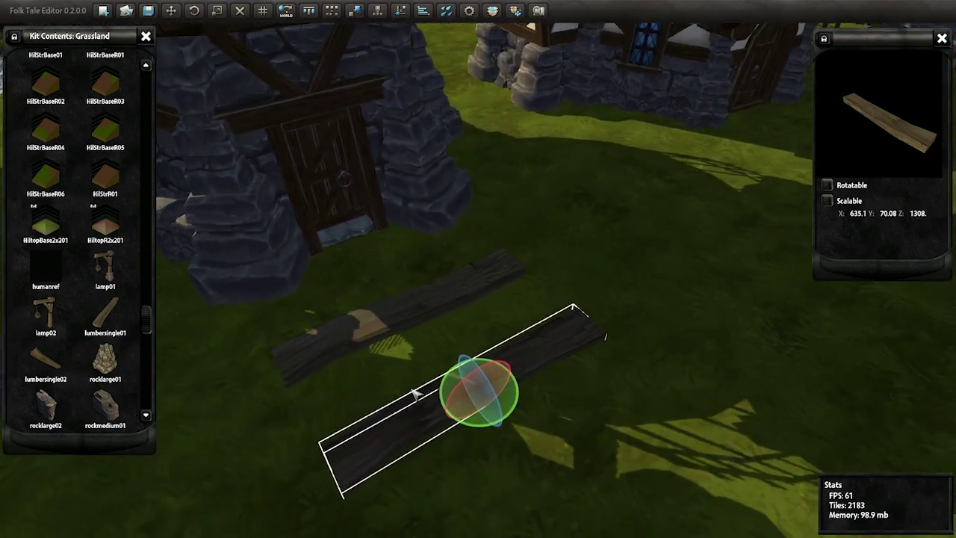
# Step: Duplicate the plank into a row of planks alongside it
pyautogui.moveTo(446, 355); pyautogui.dragTo(418, 404, button='right')
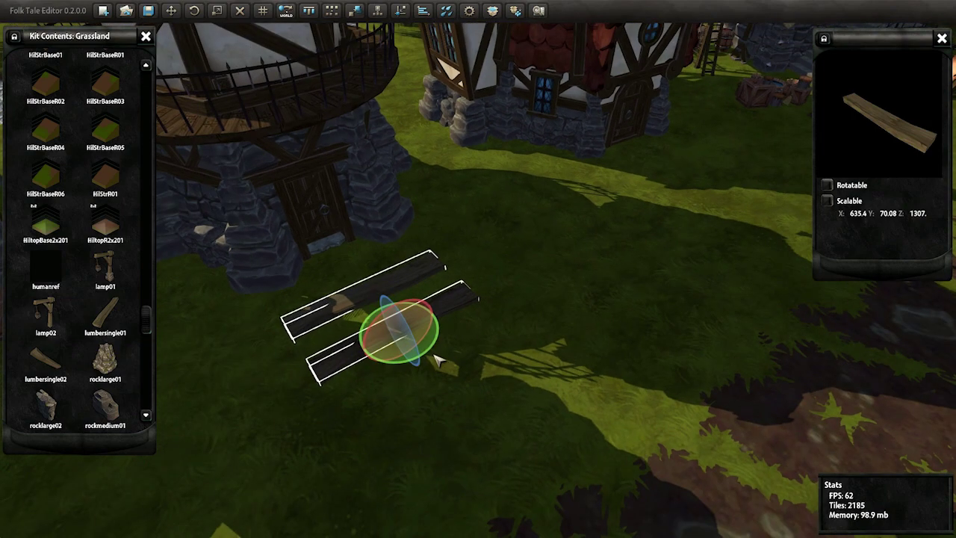
pyautogui.moveTo(441, 396); pyautogui.dragTo(544, 484)
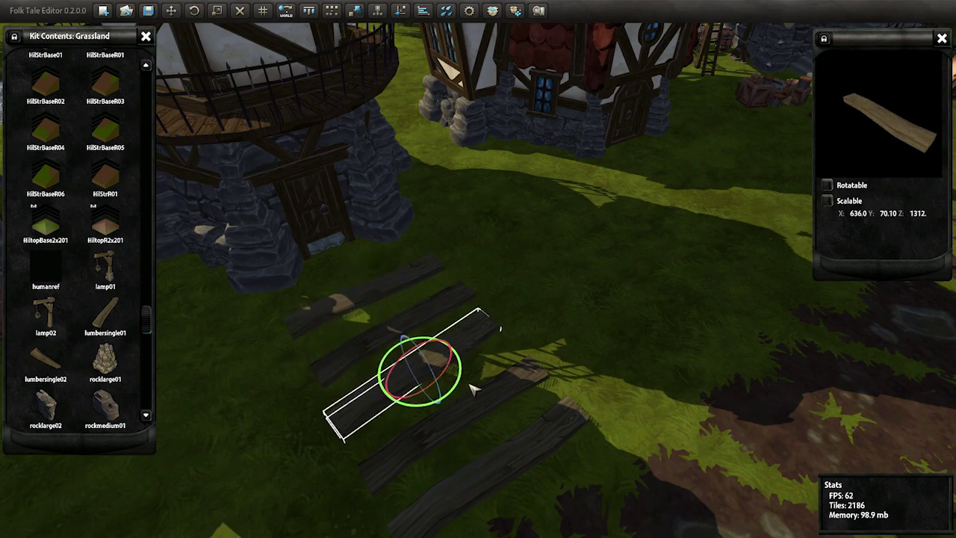
pyautogui.moveTo(540, 486)
pyautogui.mouseDown(button='right')
pyautogui.moveTo(448, 273)
pyautogui.moveTo(496, 222)
pyautogui.moveTo(604, 227)
pyautogui.moveTo(498, 273)
pyautogui.moveTo(435, 250)
pyautogui.moveTo(469, 178)
pyautogui.moveTo(464, 381)
pyautogui.moveTo(533, 366)
pyautogui.moveTo(575, 332)
pyautogui.moveTo(274, 331)
pyautogui.mouseUp(button='right')
pyautogui.scroll(-4, 142, 343)
pyautogui.moveTo(149, 348)
pyautogui.mouseDown()
pyautogui.moveTo(155, 404)
pyautogui.moveTo(151, 360)
pyautogui.moveTo(170, 246)
pyautogui.moveTo(169, 277)
pyautogui.mouseUp()
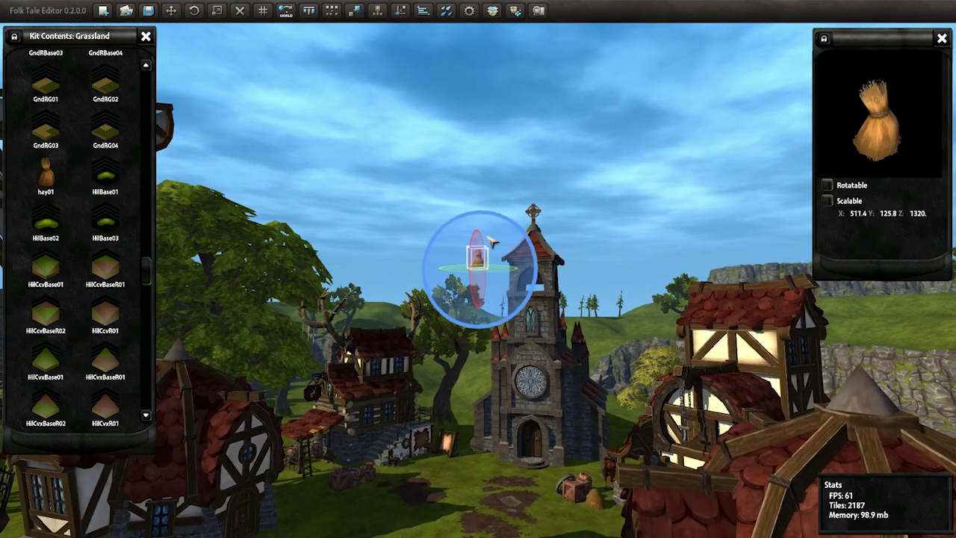
# Step: Set down two hay01 bundles, one near the church and one by the windmill
pyautogui.click(462, 446)
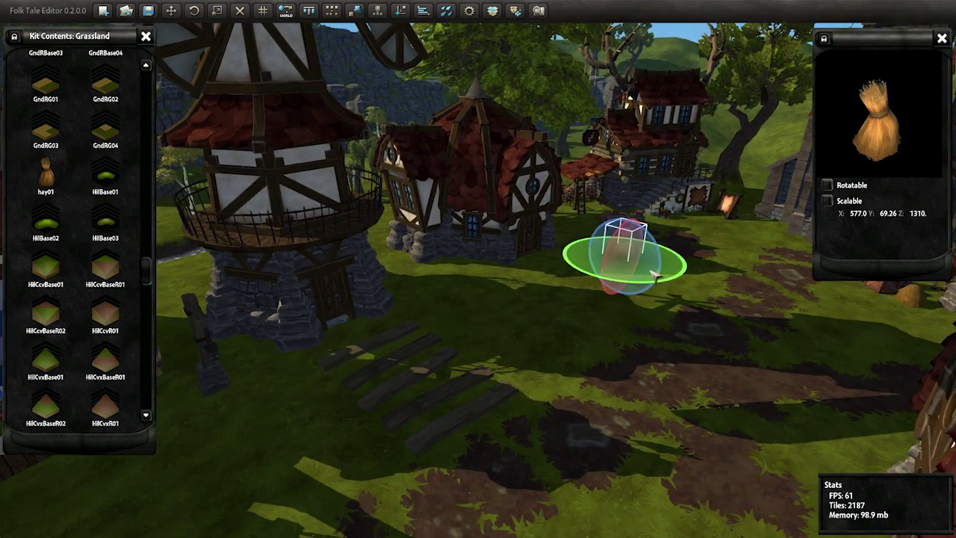
pyautogui.click(269, 437)
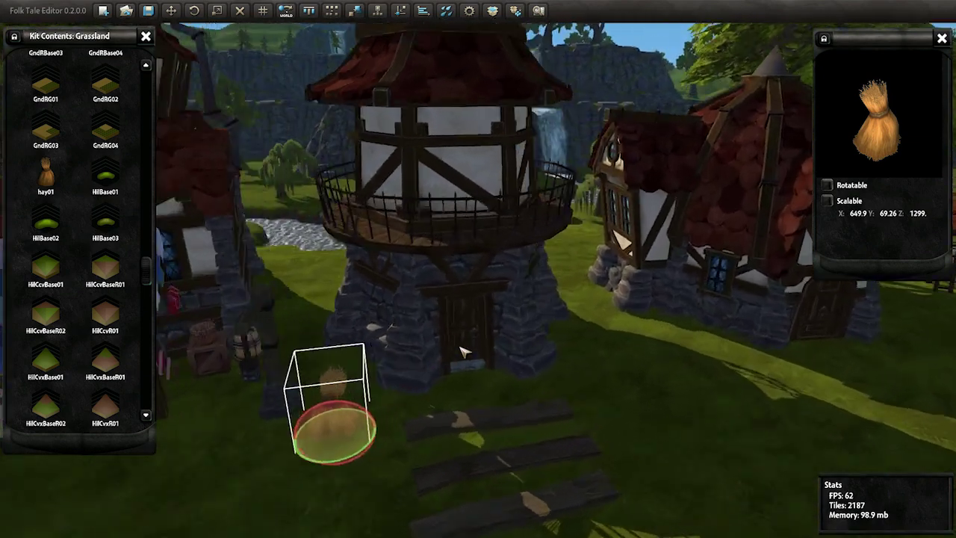
pyautogui.scroll(2, 449, 359)
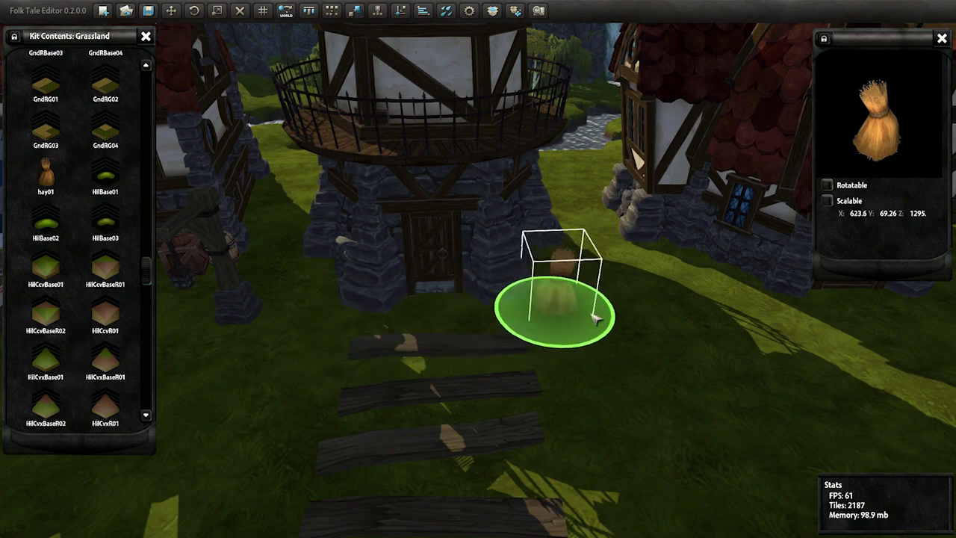
# Step: Raise the hay bale beside the tower door slightly off the grass
pyautogui.click(618, 284)
pyautogui.scroll(5, 619, 284)
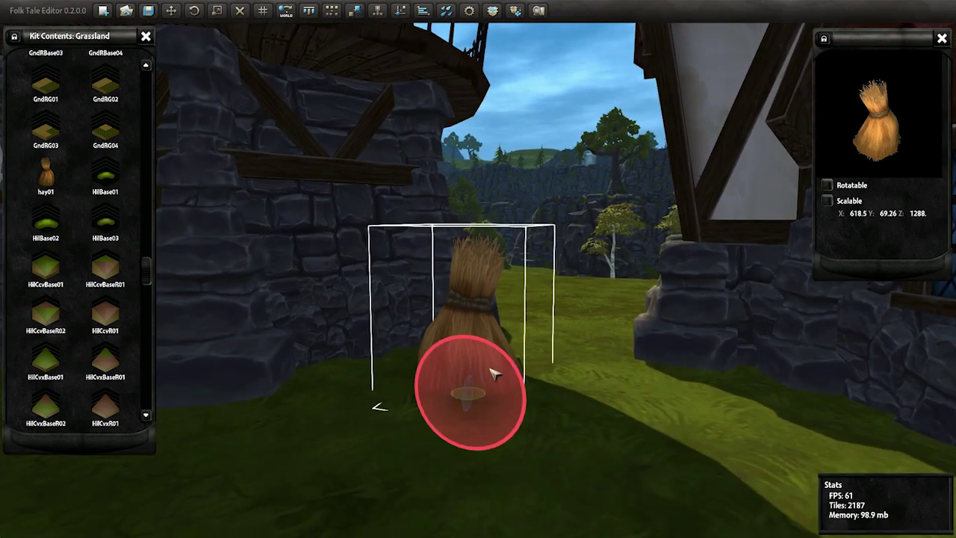
pyautogui.moveTo(493, 374); pyautogui.dragTo(500, 353)
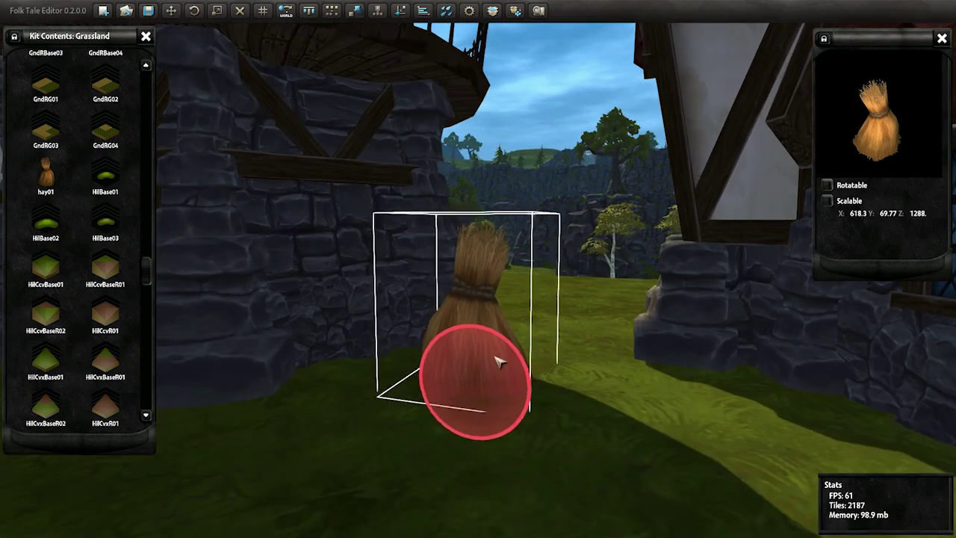
pyautogui.scroll(-3, 508, 366)
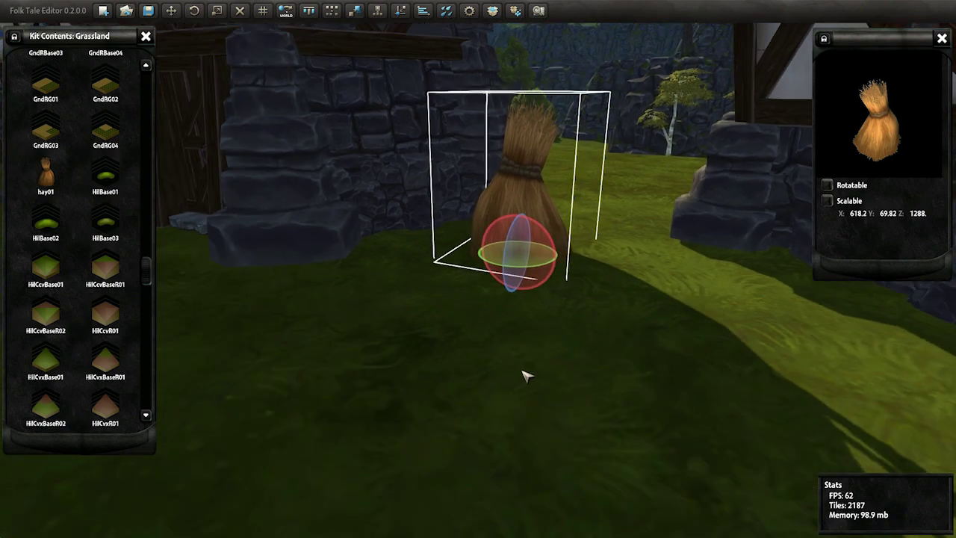
pyautogui.scroll(-2, 523, 381)
pyautogui.scroll(-2, 527, 393)
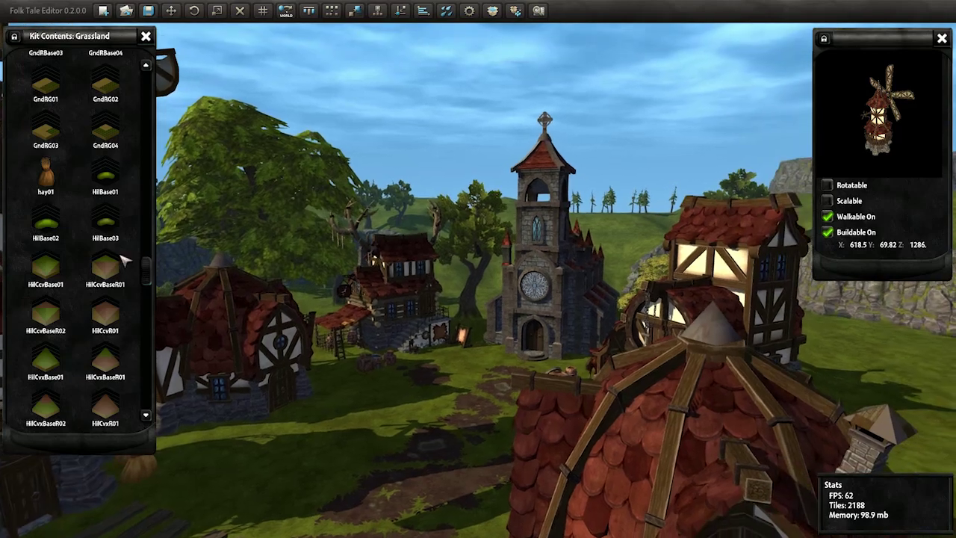
# Step: Place a crate01 crate in front of the tower beside the plank path
pyautogui.moveTo(149, 267); pyautogui.dragTo(149, 211)
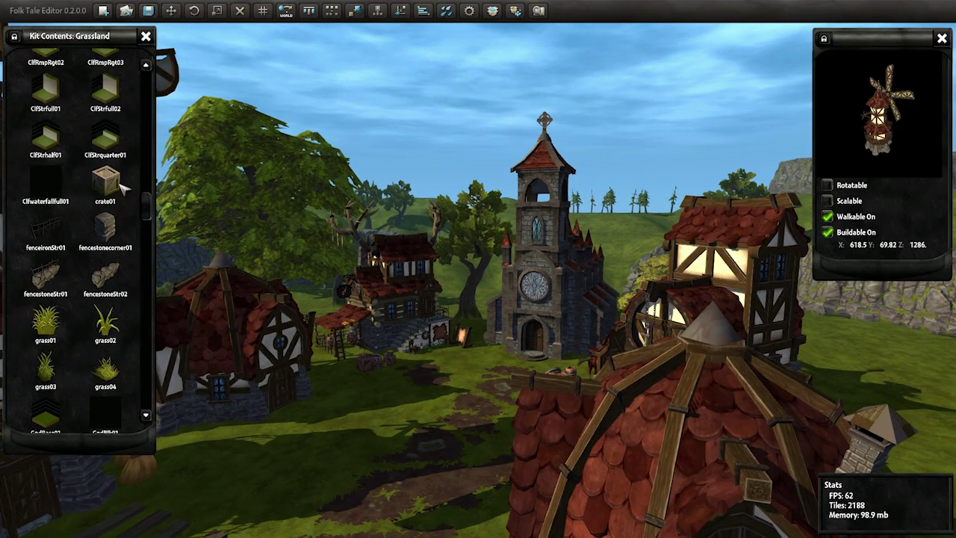
pyautogui.click(118, 185)
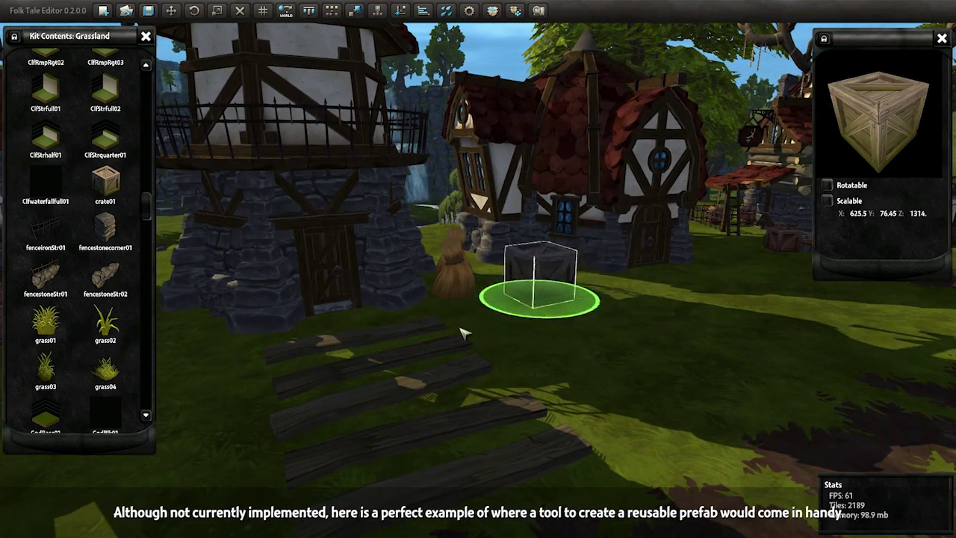
pyautogui.press('a')
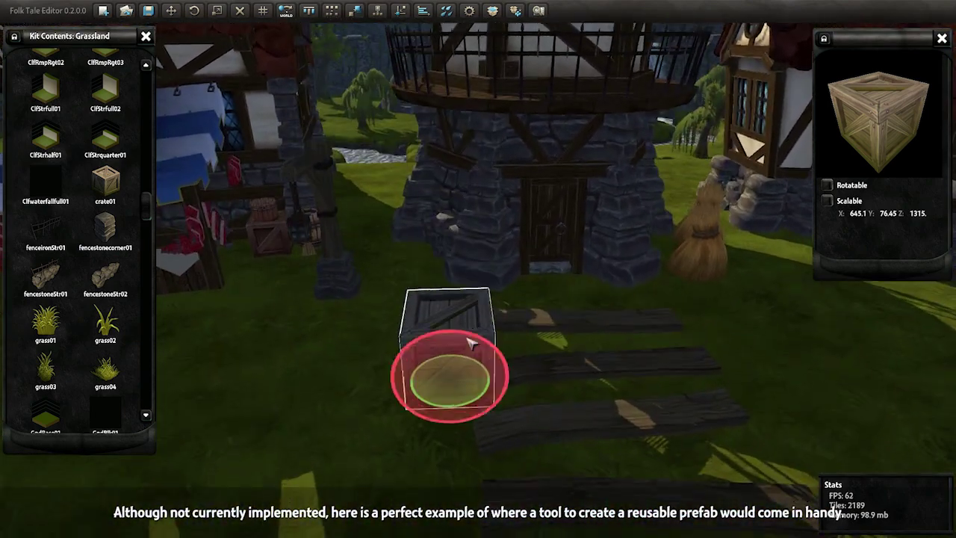
pyautogui.scroll(3, 470, 342)
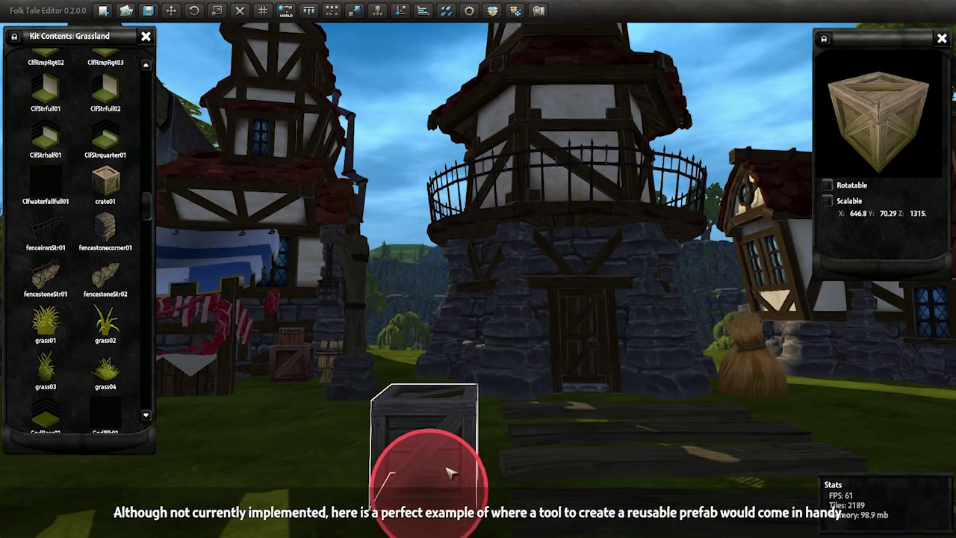
pyautogui.click(446, 478)
pyautogui.scroll(-5, 455, 418)
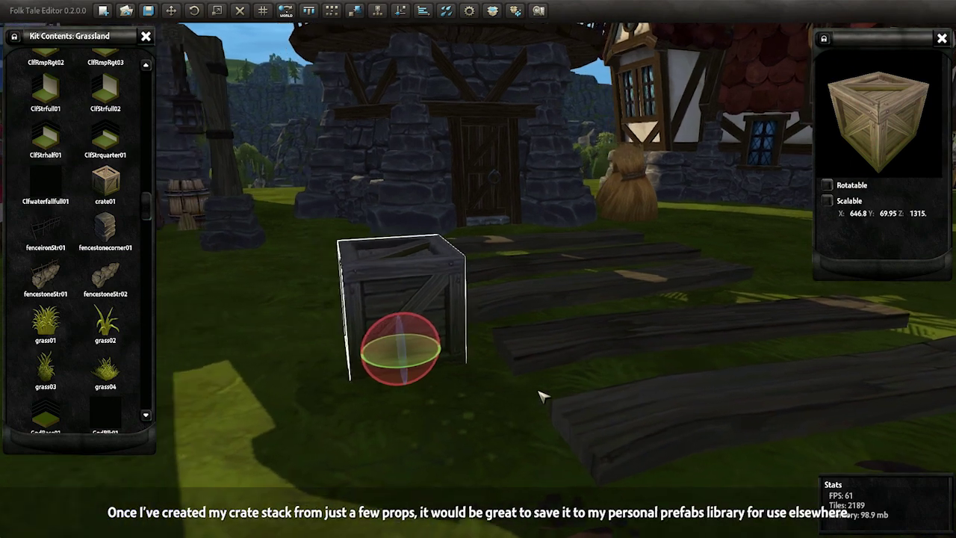
# Step: Stack a crate on top of its neighbour and offset it to the left
pyautogui.moveTo(463, 367); pyautogui.dragTo(598, 363, button='middle')
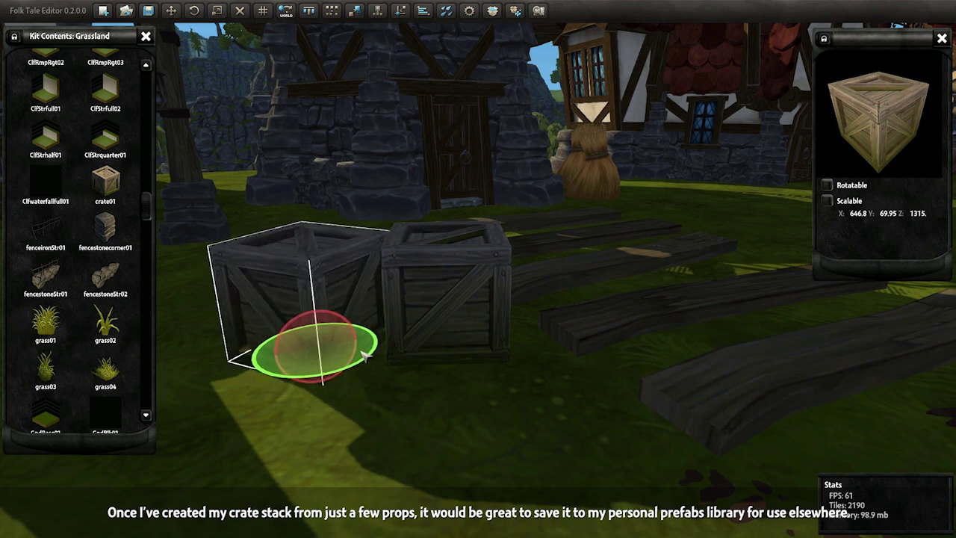
pyautogui.moveTo(368, 360)
pyautogui.mouseDown()
pyautogui.moveTo(342, 364)
pyautogui.moveTo(419, 467)
pyautogui.moveTo(400, 385)
pyautogui.mouseUp()
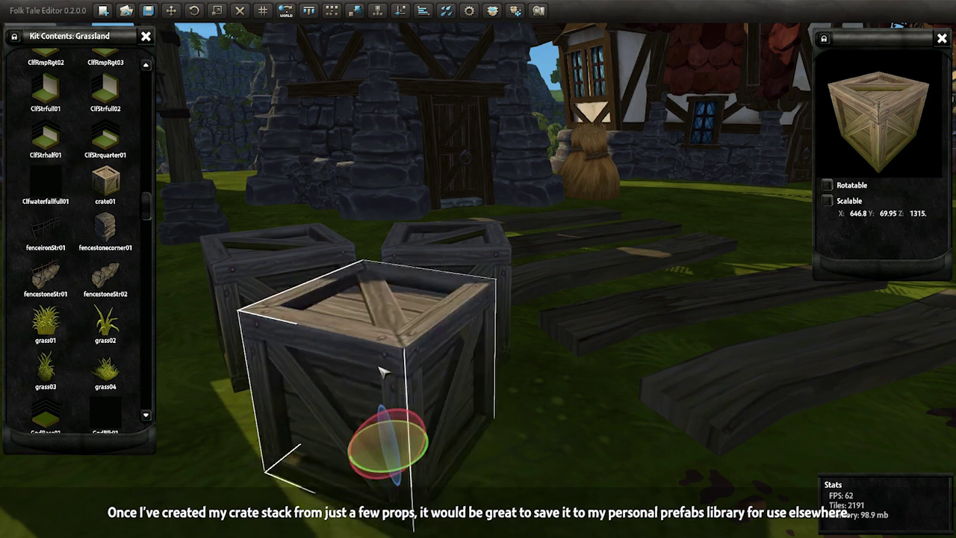
pyautogui.moveTo(417, 428); pyautogui.dragTo(409, 276)
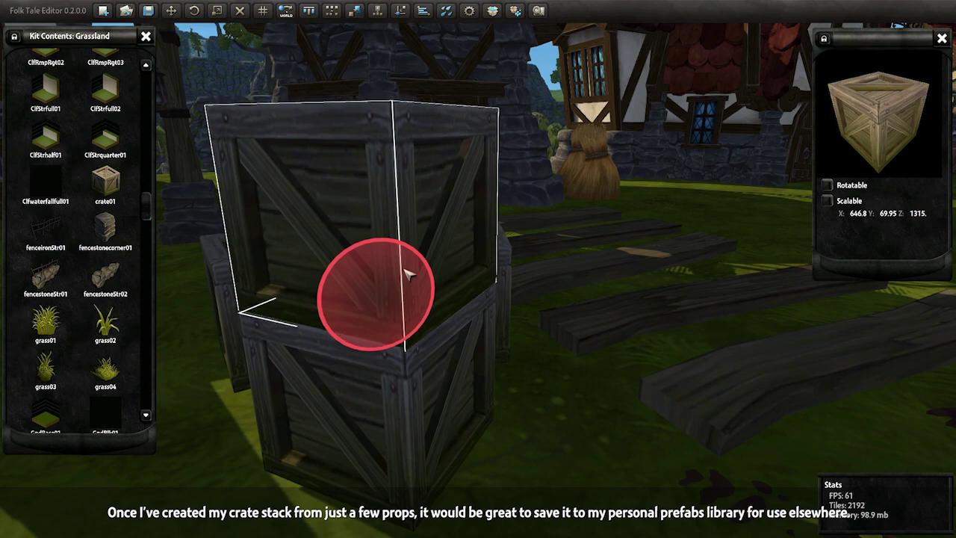
pyautogui.press('f')
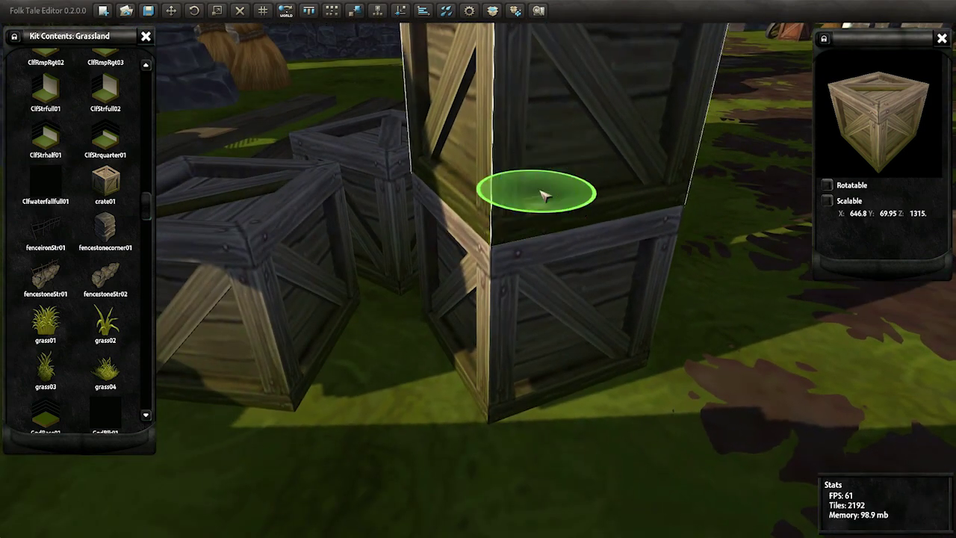
pyautogui.moveTo(544, 195); pyautogui.dragTo(388, 182)
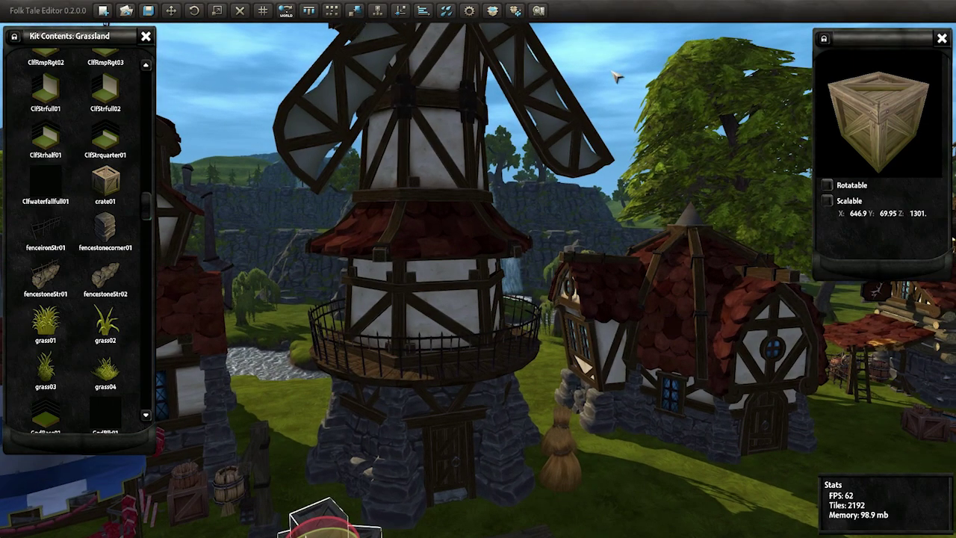
# Step: Select the red-roofed tower building and turn the view toward the church
pyautogui.click(389, 278)
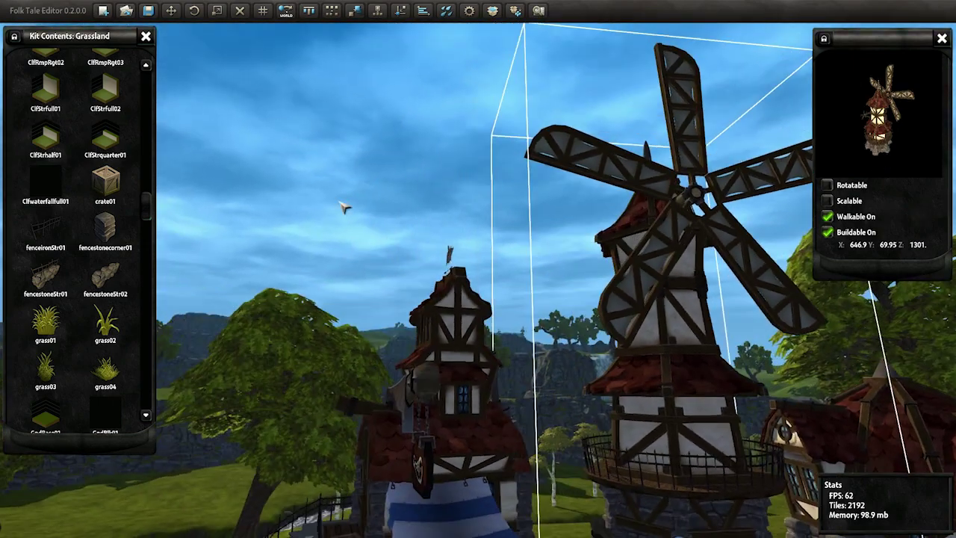
pyautogui.click(342, 207)
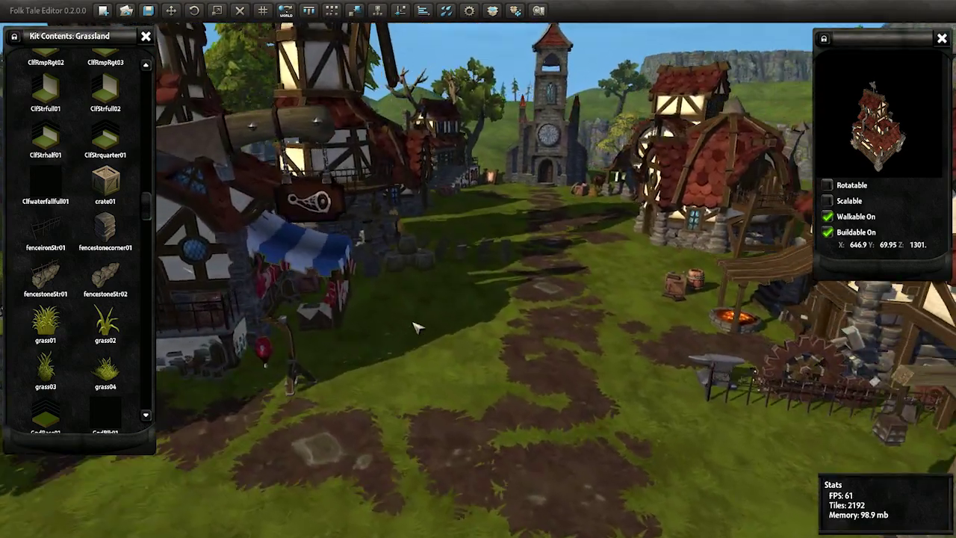
pyautogui.moveTo(417, 328); pyautogui.dragTo(465, 312, button='middle')
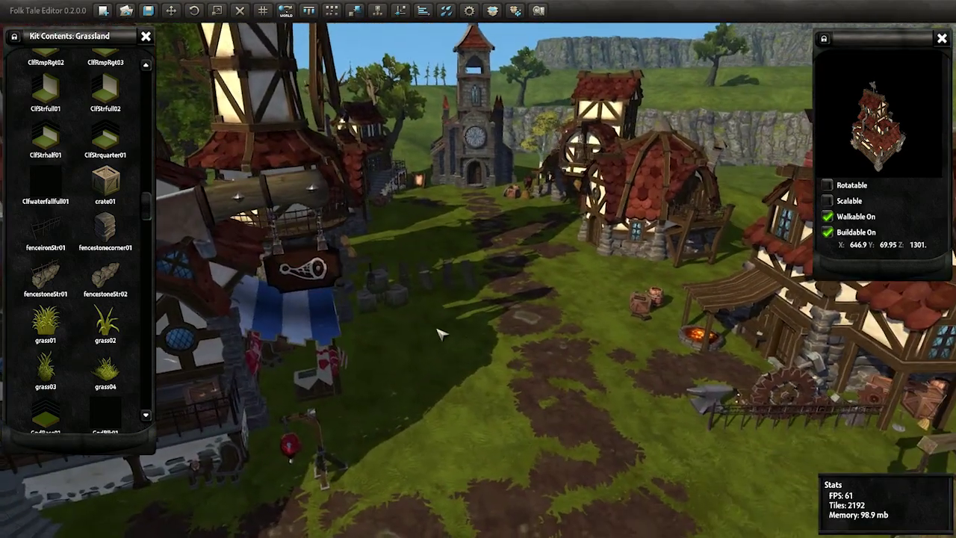
pyautogui.scroll(5, 343, 346)
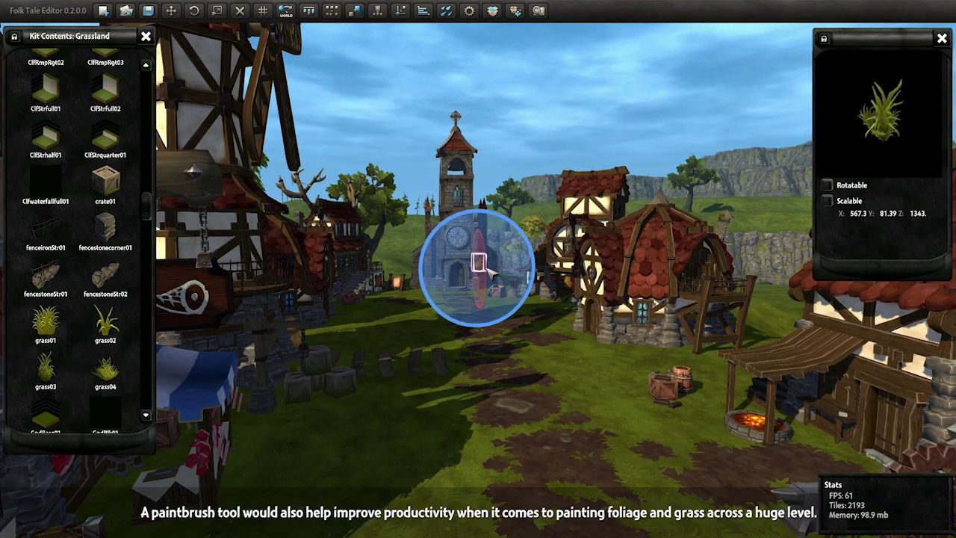
# Step: Plant a grass tuft on the terrain beside the shop
pyautogui.scroll(-5, 527, 233)
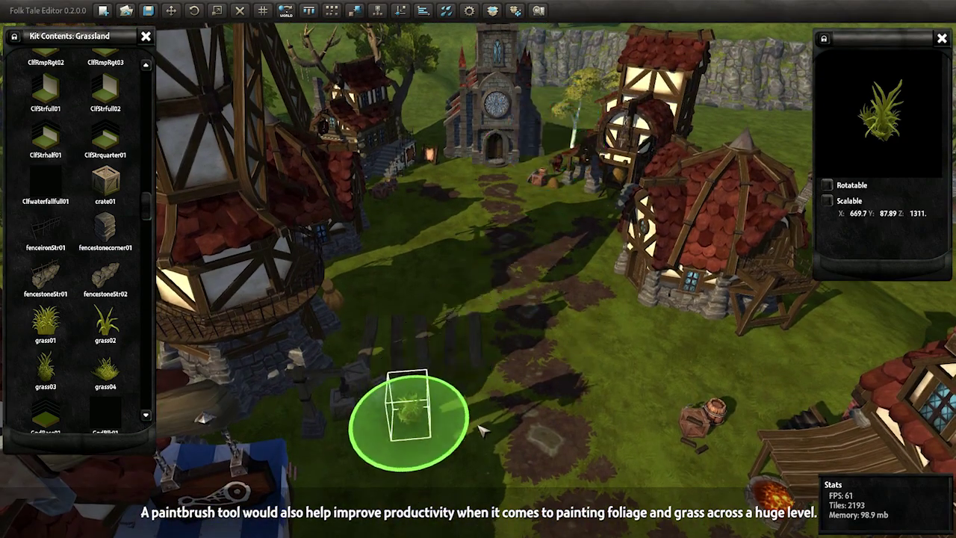
pyautogui.scroll(5, 576, 250)
pyautogui.scroll(3, 576, 250)
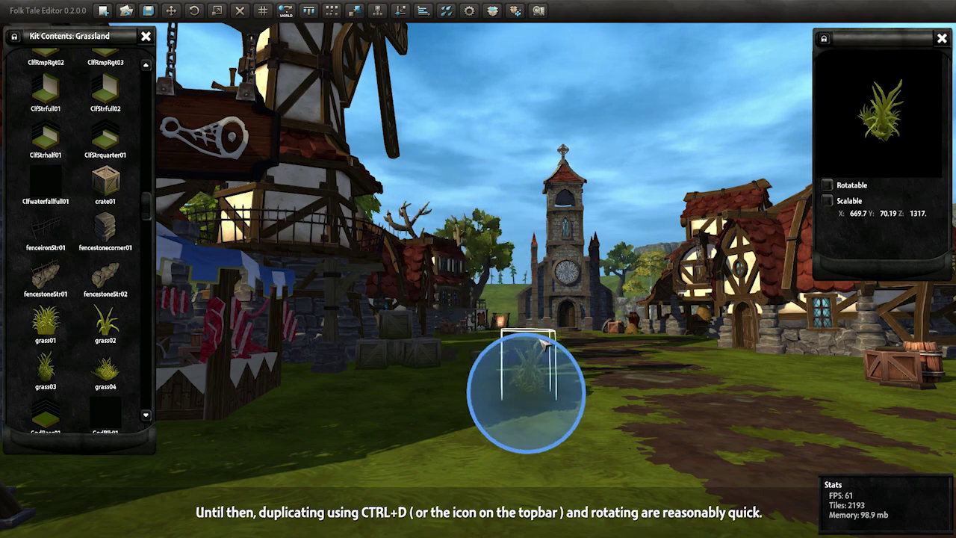
pyautogui.scroll(5, 567, 351)
pyautogui.scroll(3, 604, 373)
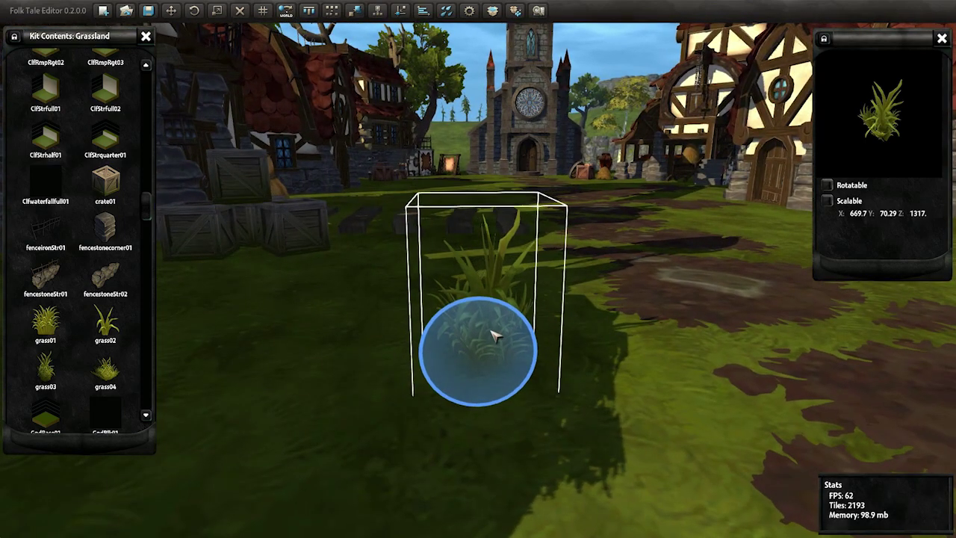
pyautogui.scroll(-5, 609, 349)
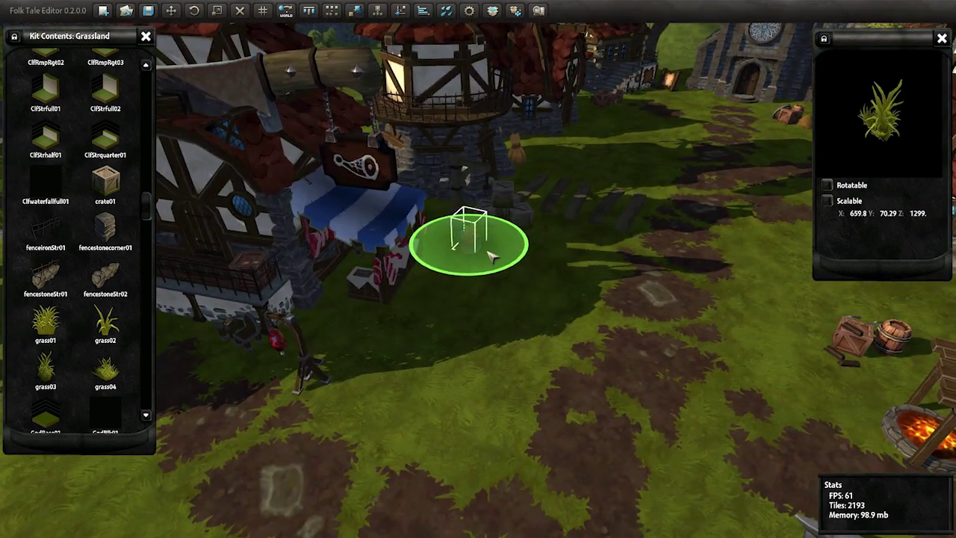
pyautogui.click(495, 262)
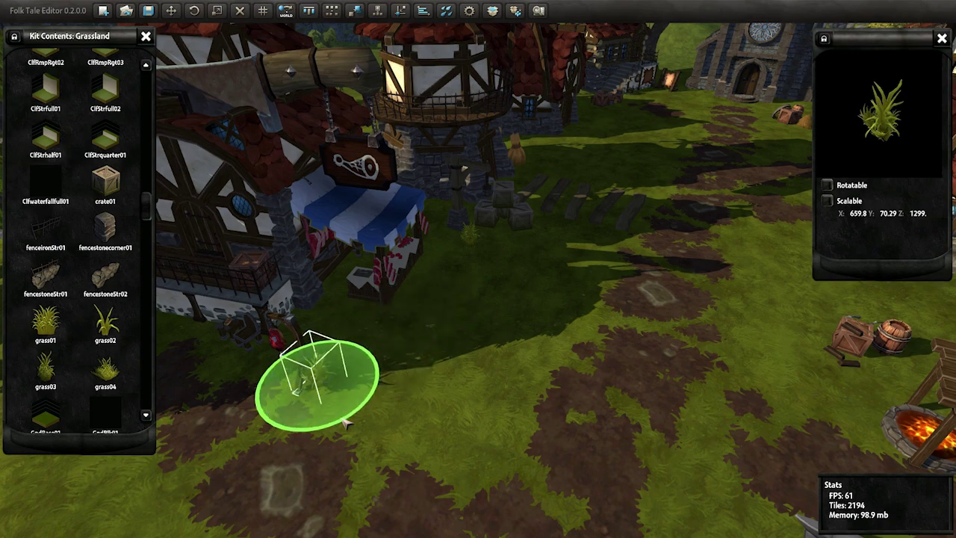
# Step: Orbit past the fence and stone wall to the forge house and its anvil
pyautogui.moveTo(398, 340); pyautogui.dragTo(403, 488, button='right')
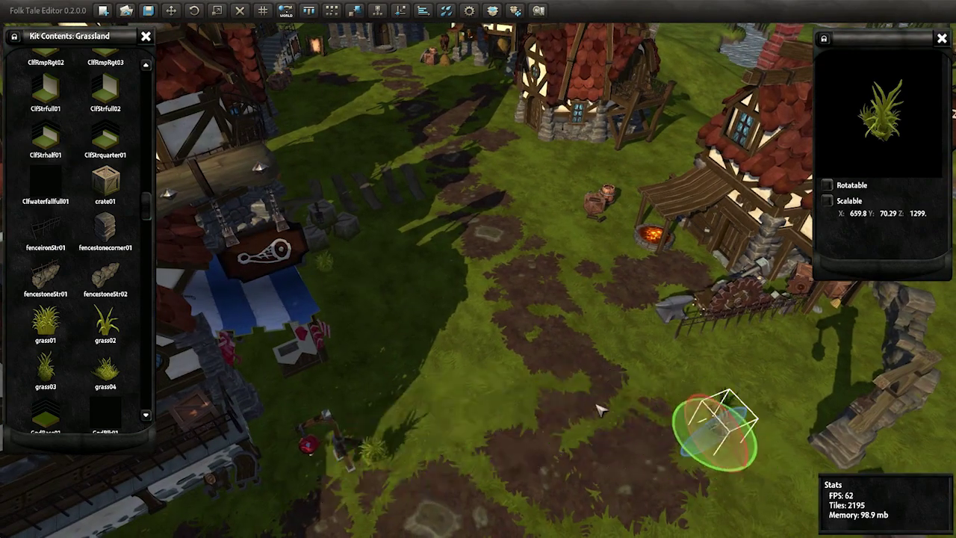
pyautogui.moveTo(715, 423); pyautogui.dragTo(403, 441, button='right')
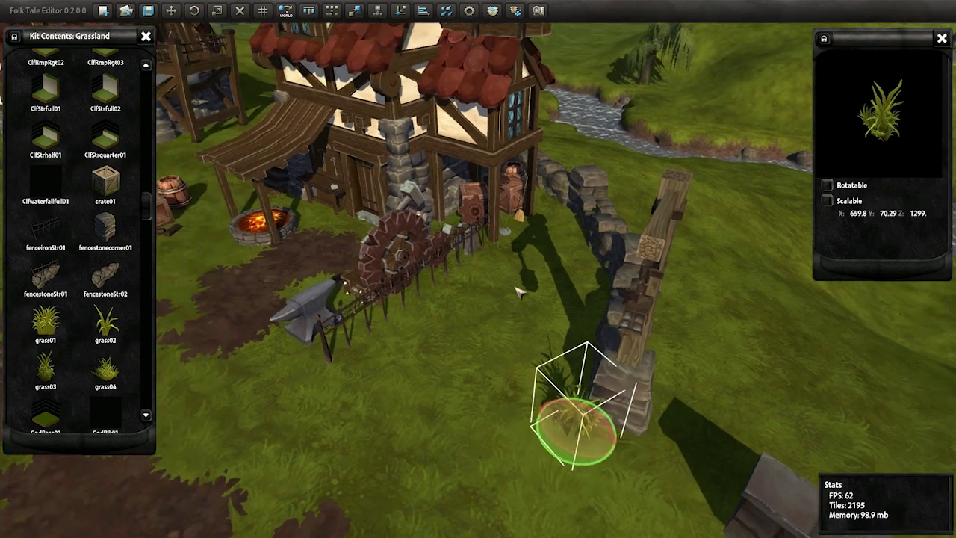
pyautogui.moveTo(539, 377); pyautogui.dragTo(511, 446, button='middle')
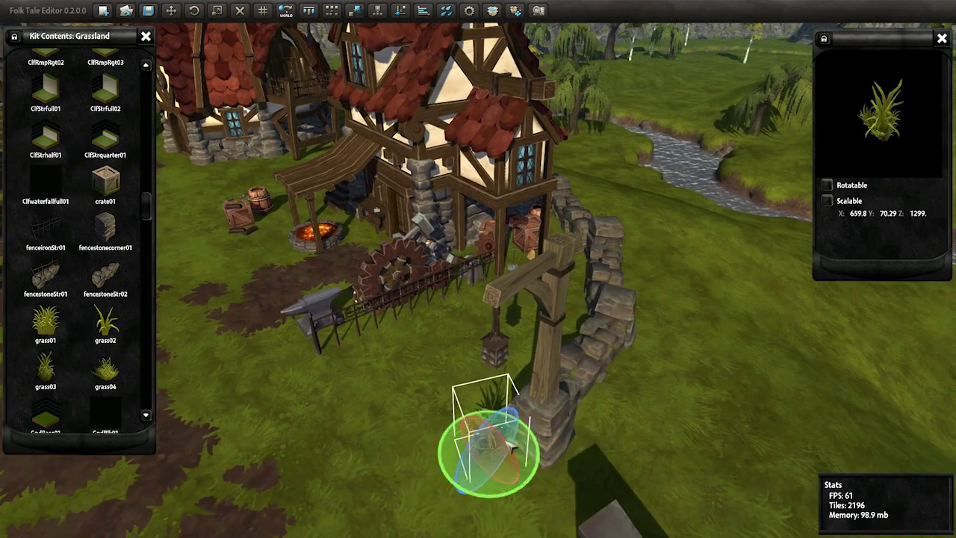
pyautogui.moveTo(468, 411); pyautogui.dragTo(478, 374, button='middle')
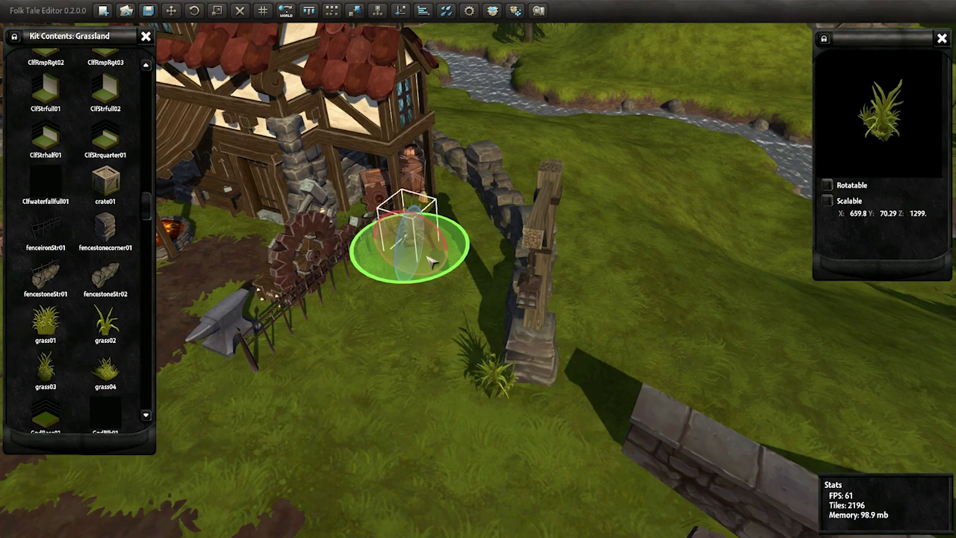
pyautogui.moveTo(431, 259); pyautogui.dragTo(471, 359, button='middle')
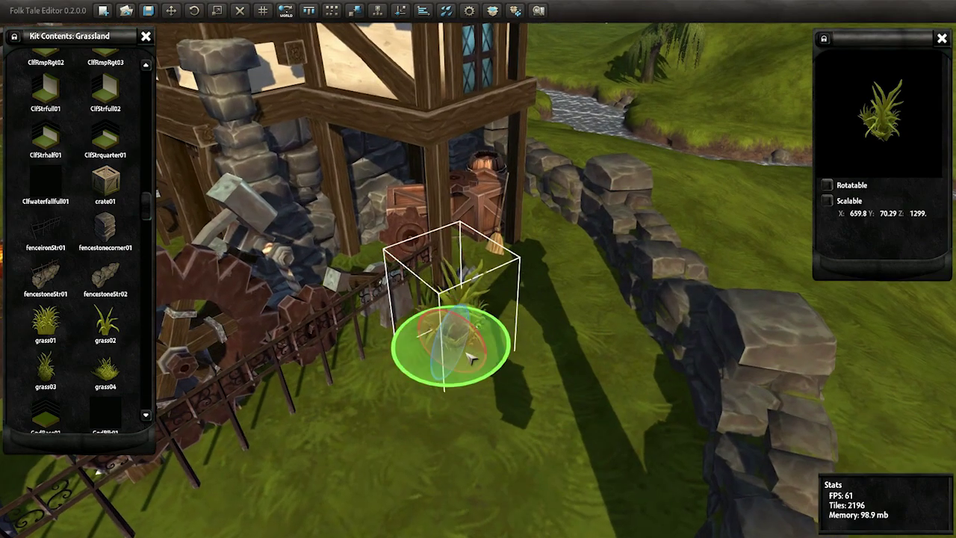
pyautogui.moveTo(465, 346)
pyautogui.mouseDown(button='middle')
pyautogui.moveTo(406, 265)
pyautogui.moveTo(733, 302)
pyautogui.mouseUp(button='middle')
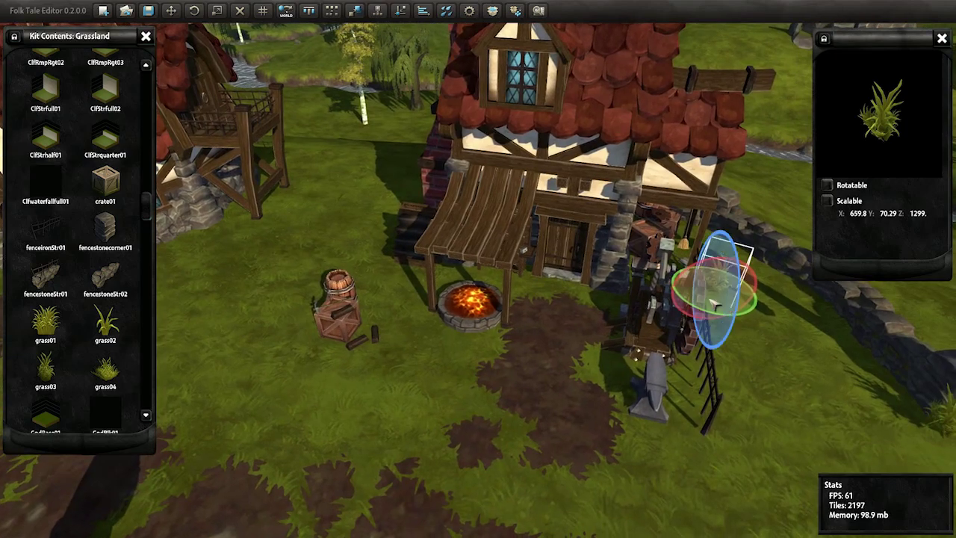
# Step: Plant grass clumps beside the forge house and next to the crate
pyautogui.click(716, 303)
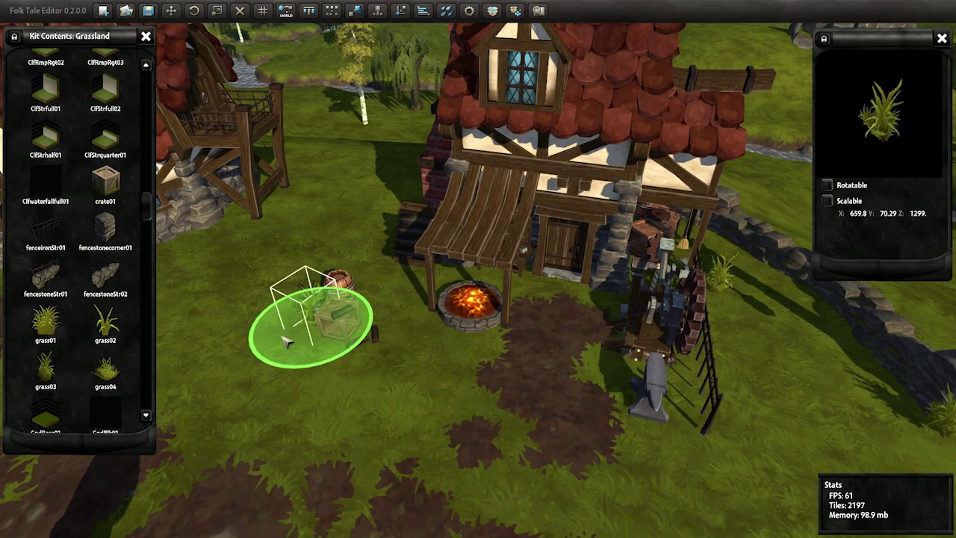
pyautogui.moveTo(286, 341); pyautogui.dragTo(471, 336, button='middle')
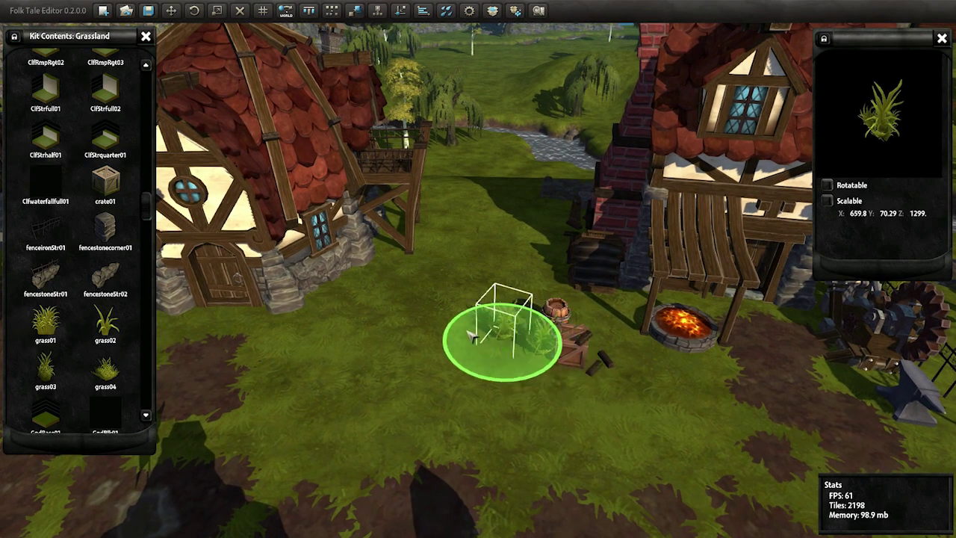
pyautogui.click(473, 336)
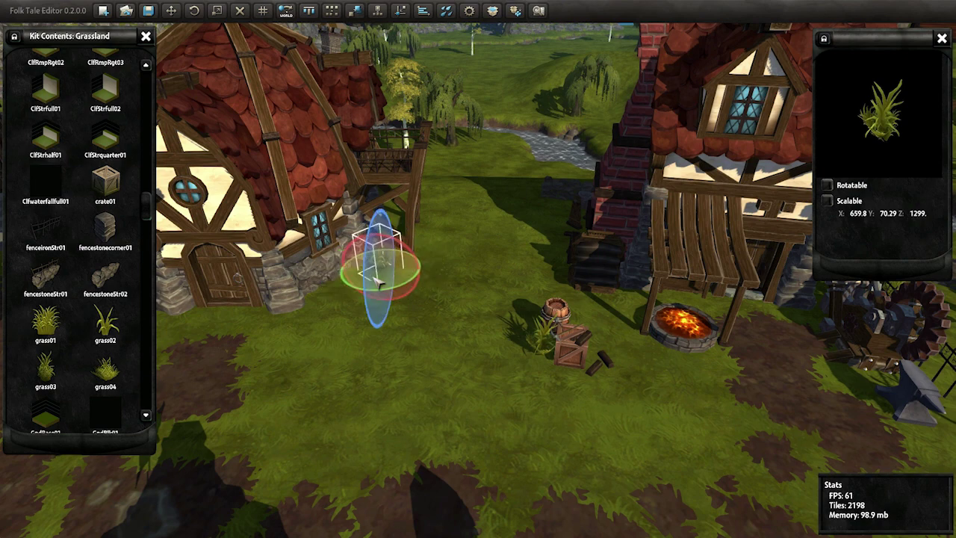
pyautogui.scroll(2, 379, 278)
pyautogui.scroll(3, 448, 313)
pyautogui.scroll(2, 523, 358)
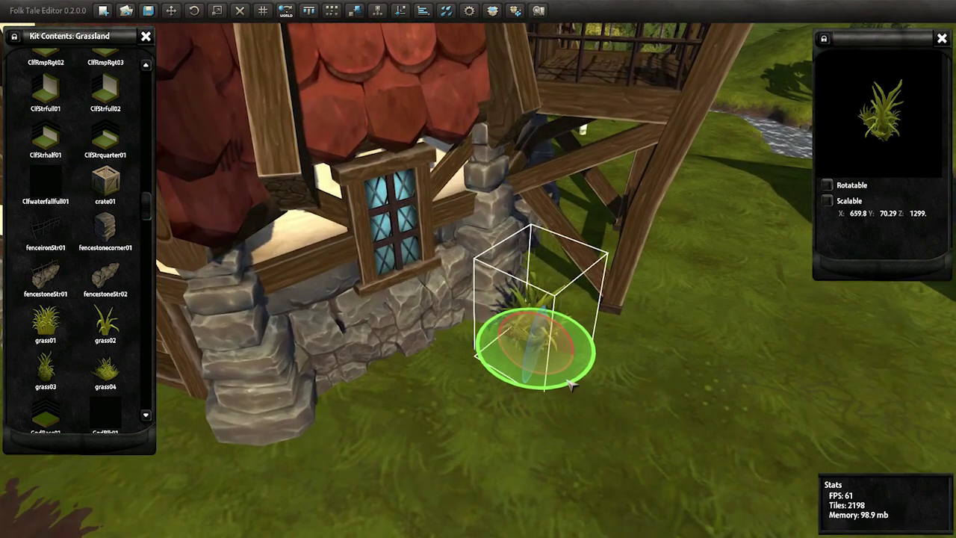
# Step: Plant a grass clump by the house's stone wall and drag it into position
pyautogui.click(567, 382)
pyautogui.scroll(-3, 523, 359)
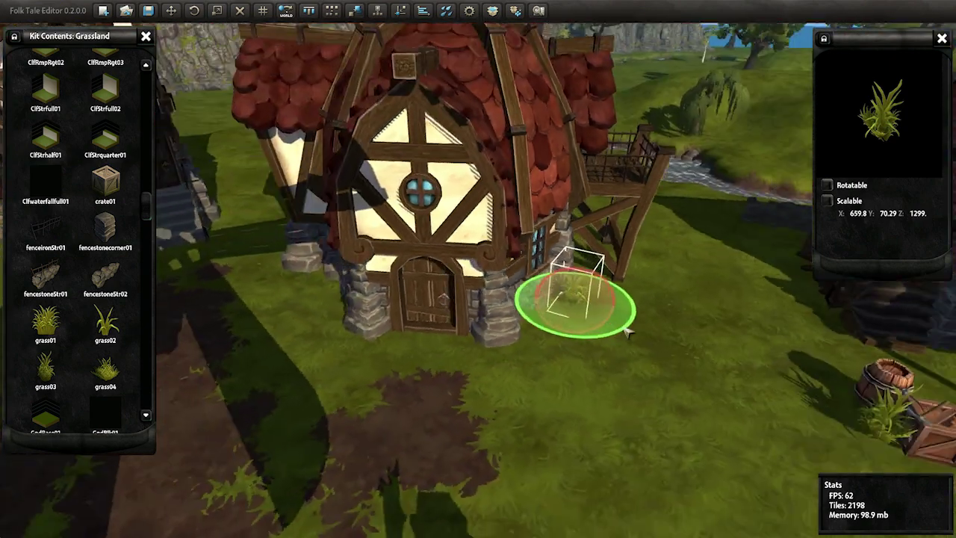
pyautogui.moveTo(523, 359); pyautogui.dragTo(611, 334, button='middle')
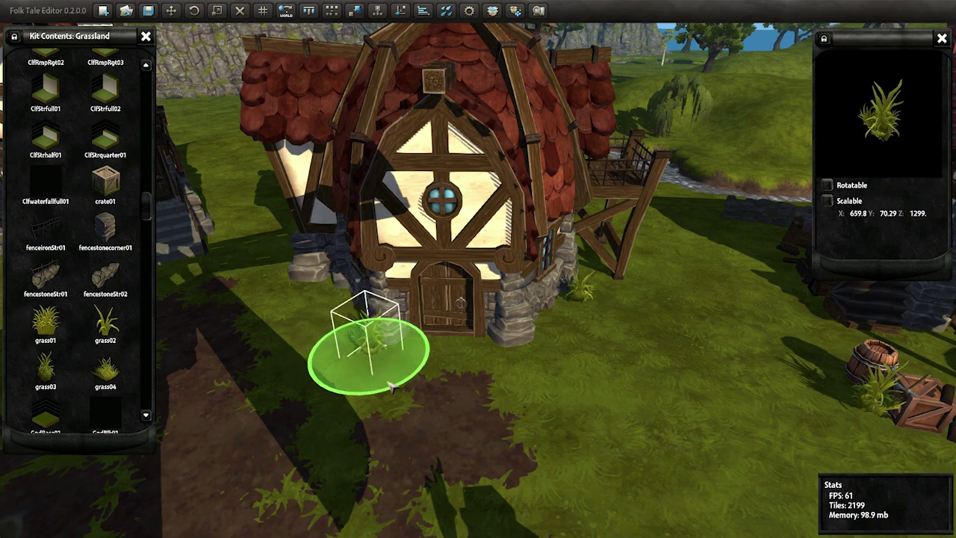
pyautogui.moveTo(431, 369)
pyautogui.mouseDown(button='middle')
pyautogui.moveTo(396, 341)
pyautogui.moveTo(499, 374)
pyautogui.mouseUp(button='middle')
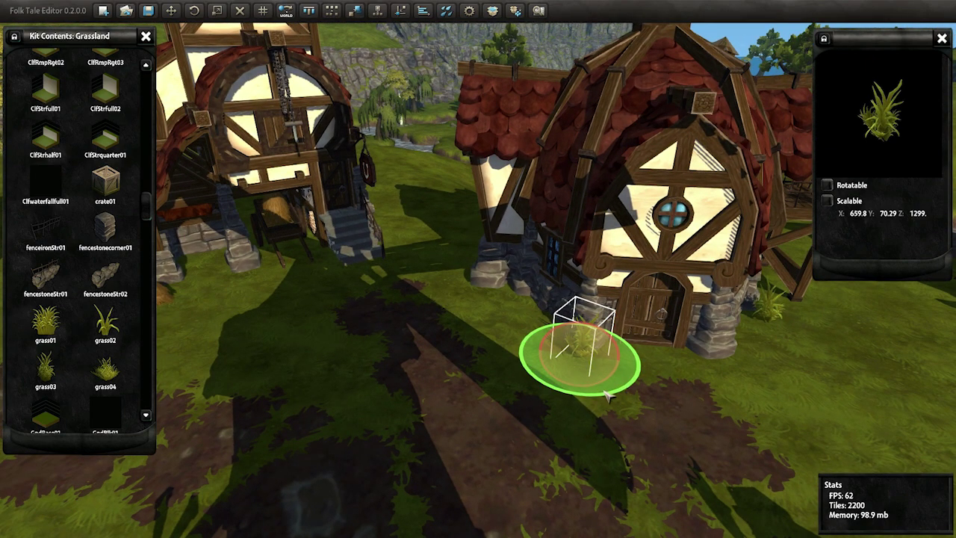
pyautogui.moveTo(609, 397); pyautogui.dragTo(228, 314)
pyautogui.press('f')
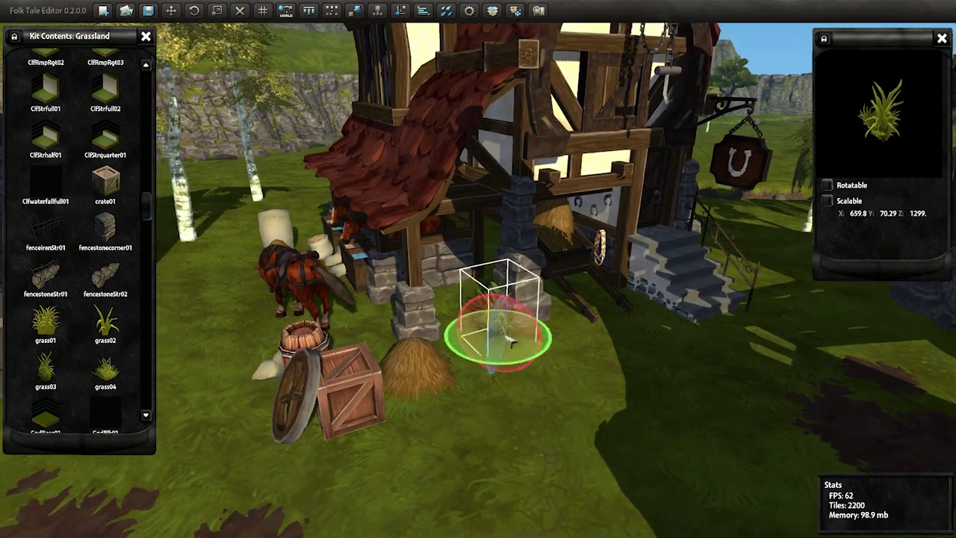
pyautogui.scroll(-10, 545, 333)
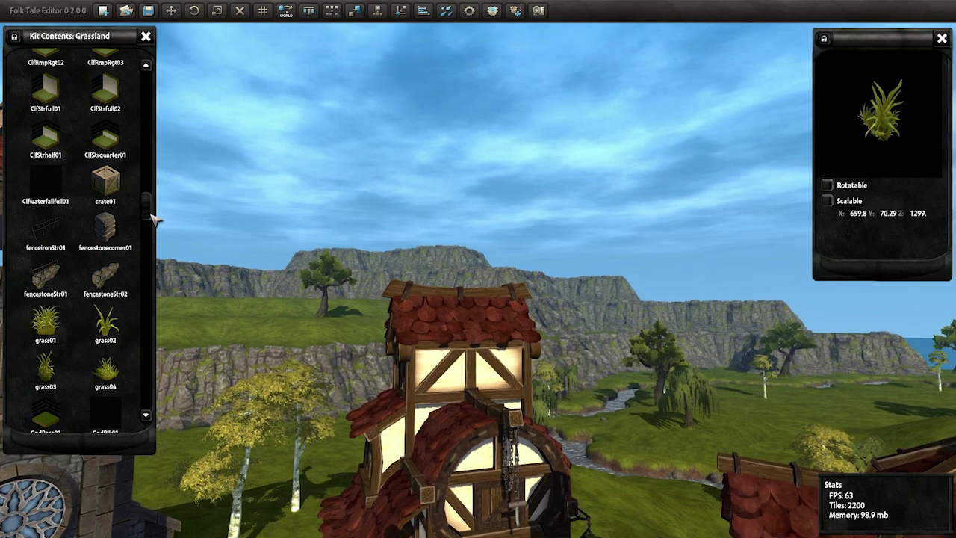
pyautogui.scroll(10, 150, 165)
# Step: Place an alphadirt02 dirt decal and slide it toward the hay pile
pyautogui.click(321, 183)
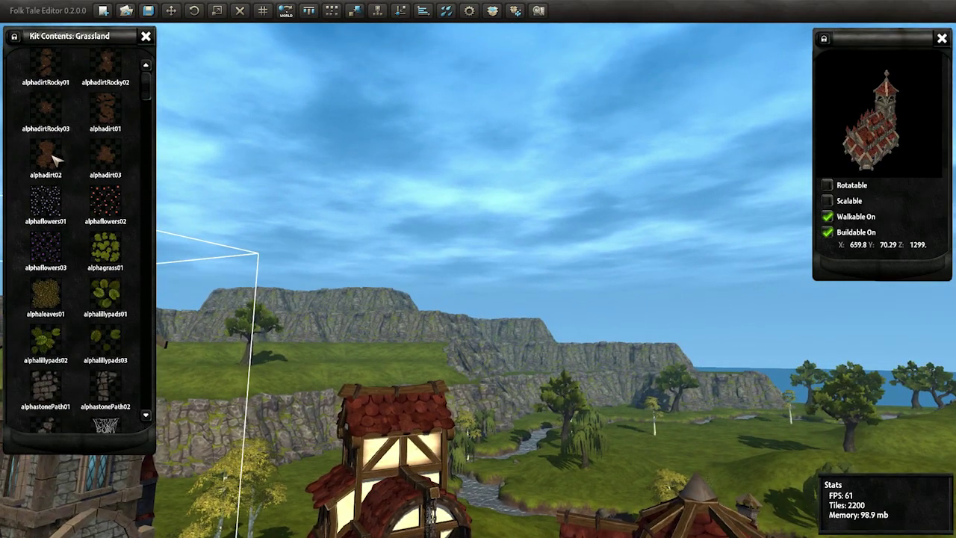
pyautogui.click(52, 155)
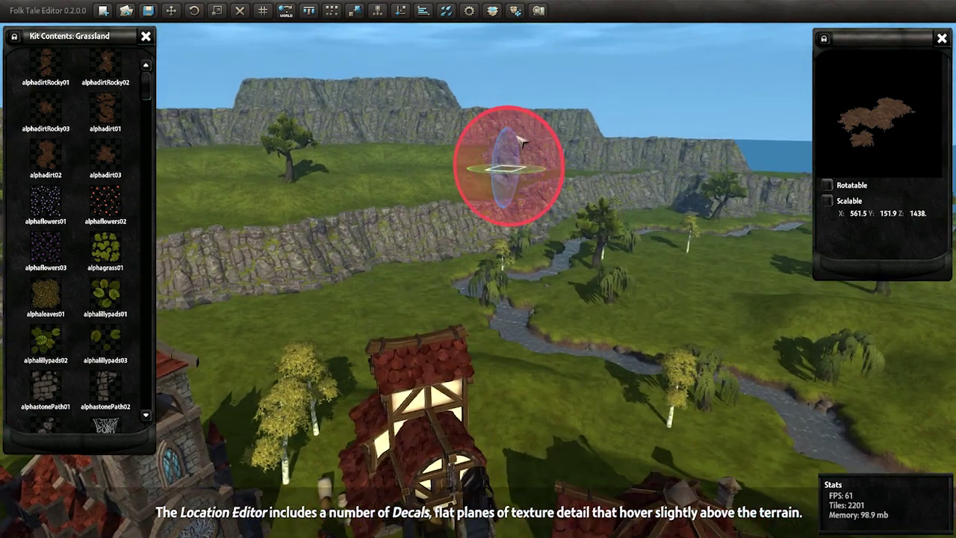
pyautogui.scroll(3, 512, 411)
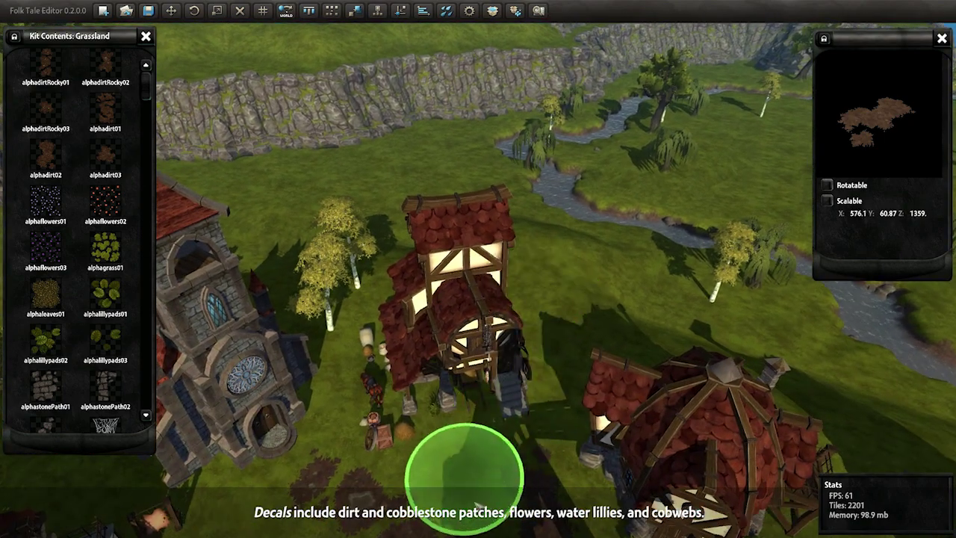
pyautogui.click(448, 408)
pyautogui.scroll(5, 448, 407)
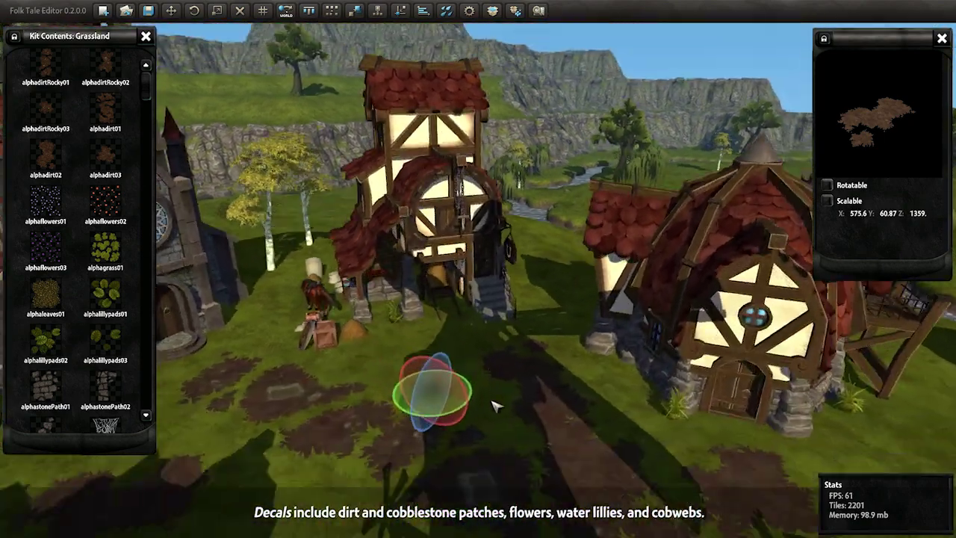
pyautogui.scroll(-3, 475, 317)
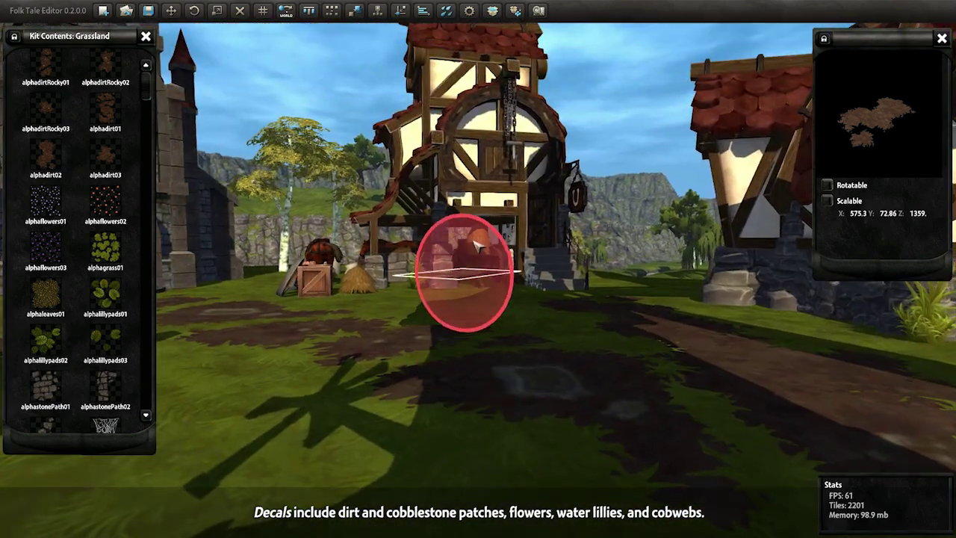
pyautogui.scroll(5, 568, 380)
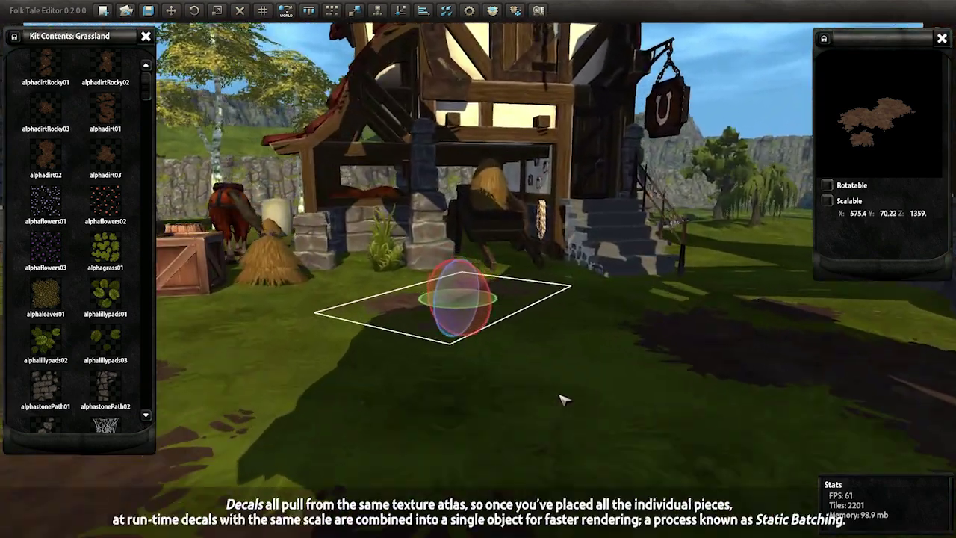
pyautogui.scroll(3, 549, 381)
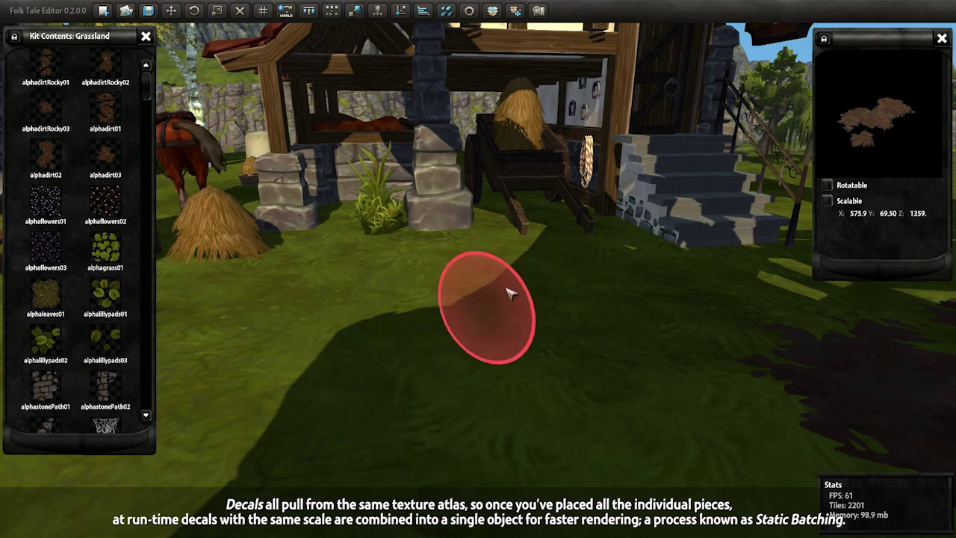
pyautogui.press('e')
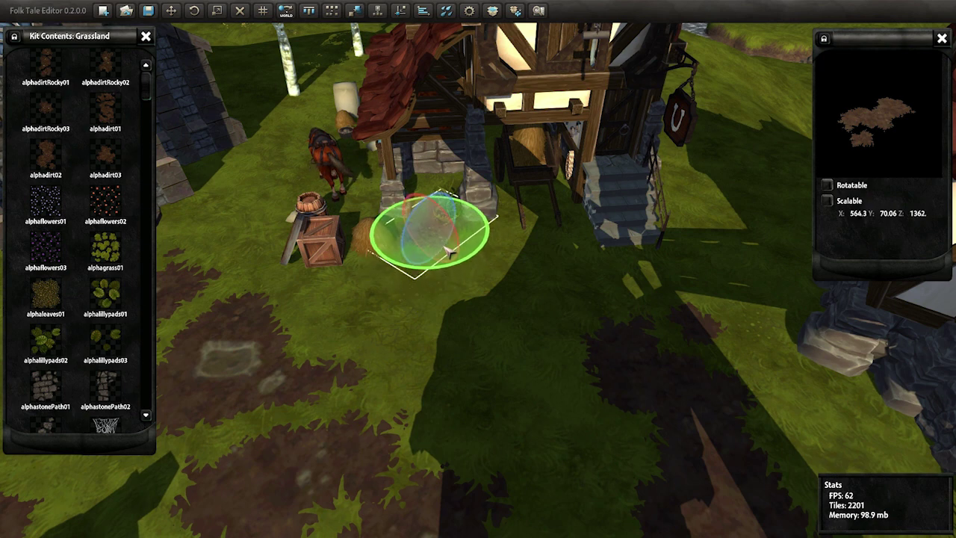
pyautogui.moveTo(463, 263); pyautogui.dragTo(446, 334)
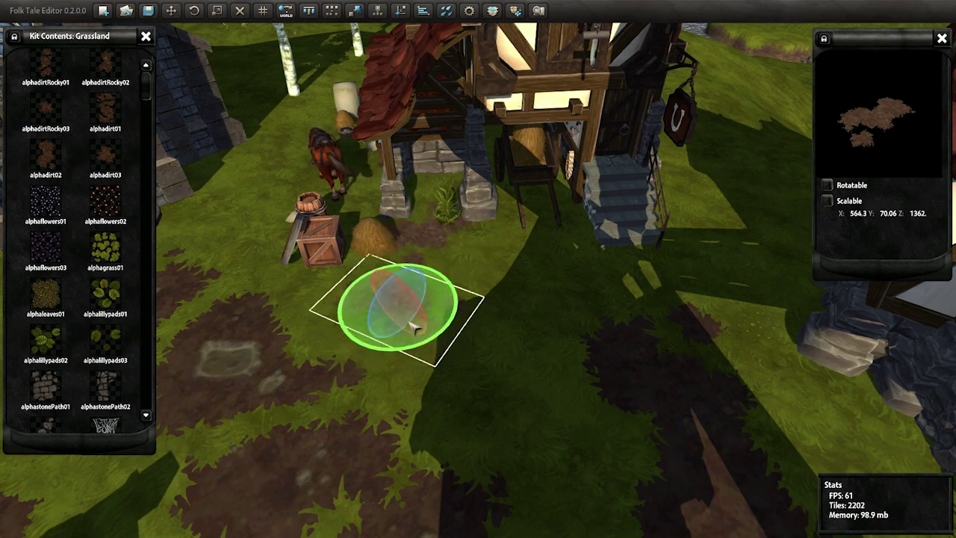
pyautogui.moveTo(417, 327)
pyautogui.mouseDown()
pyautogui.moveTo(357, 292)
pyautogui.moveTo(571, 307)
pyautogui.mouseUp()
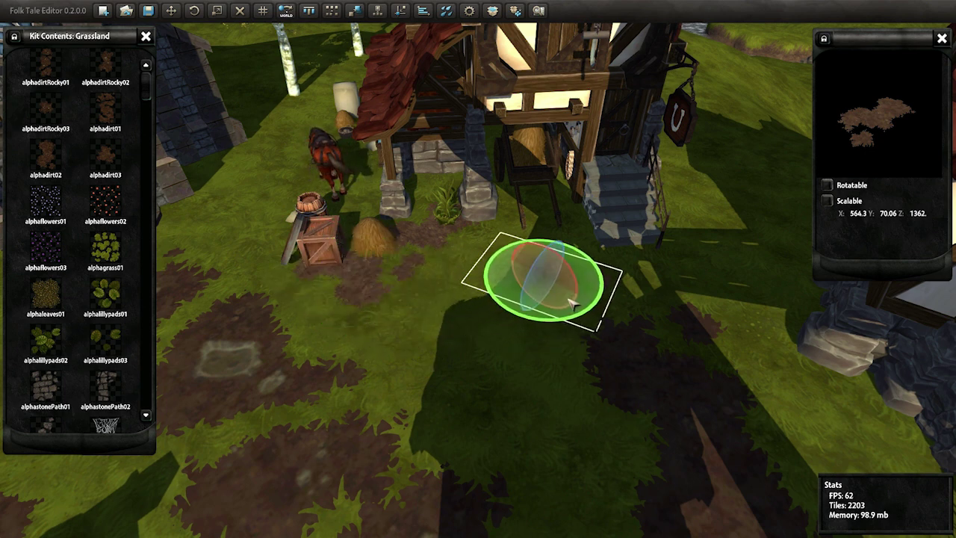
# Step: Place an alphadirt03 dirt patch on the grass in front of the mill
pyautogui.moveTo(453, 342); pyautogui.dragTo(453, 213, button='middle')
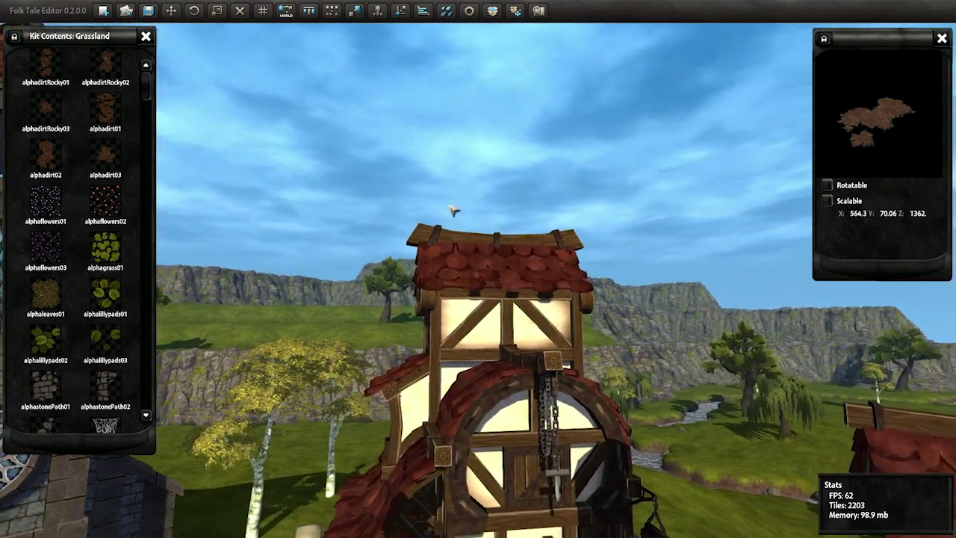
pyautogui.click(109, 159)
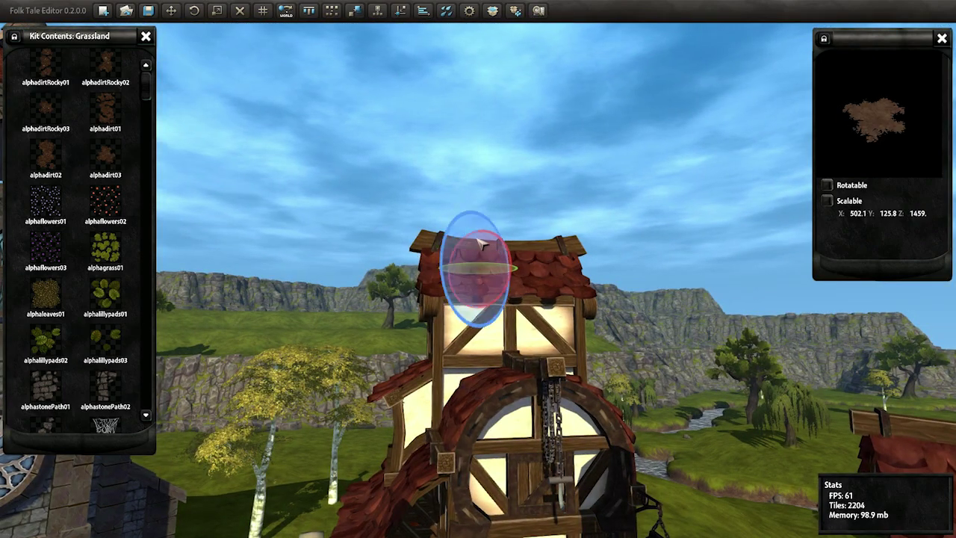
pyautogui.moveTo(470, 459); pyautogui.dragTo(416, 461, button='middle')
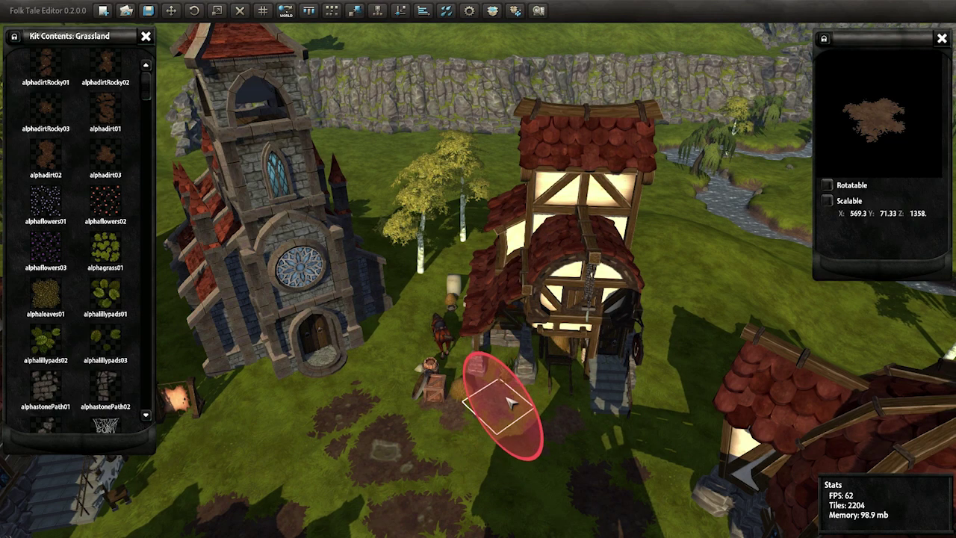
pyautogui.scroll(5, 510, 403)
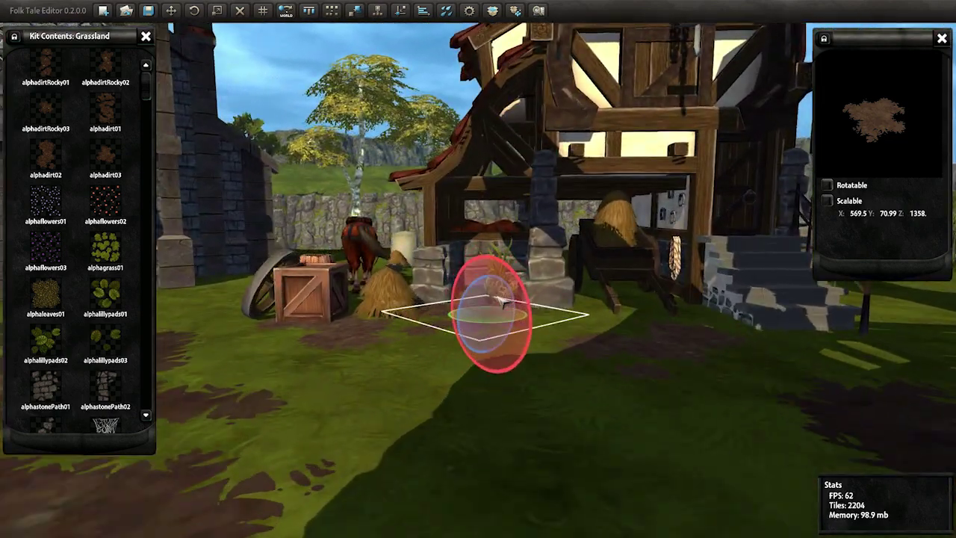
pyautogui.scroll(2, 500, 299)
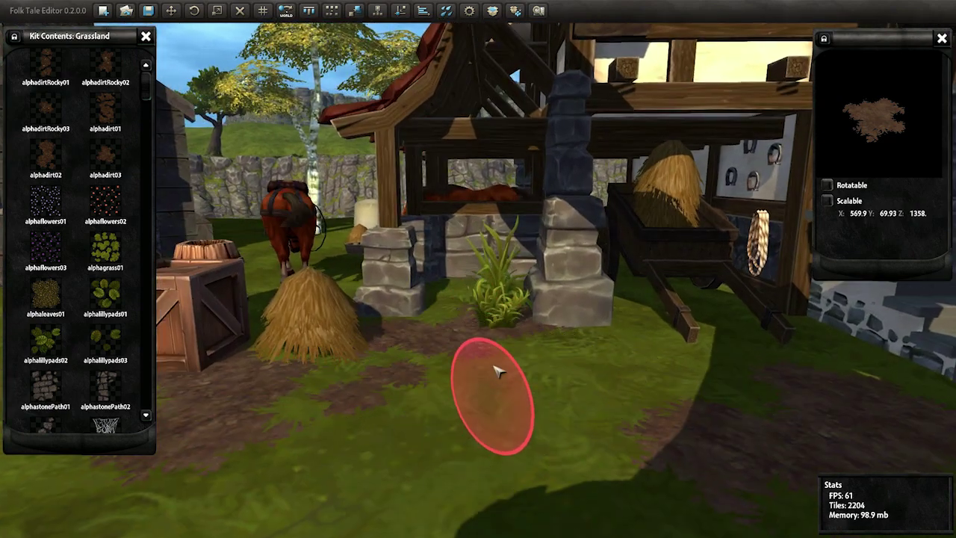
pyautogui.click(496, 371)
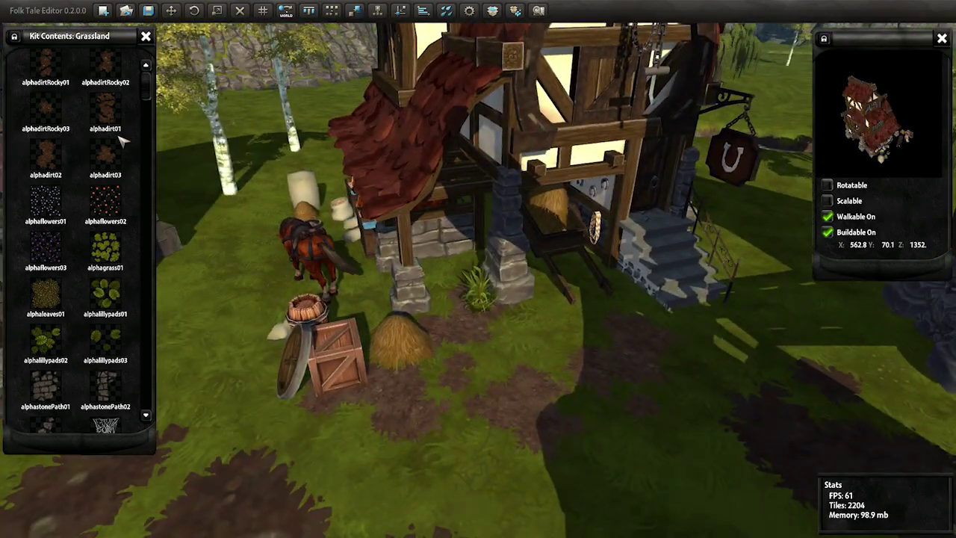
# Step: Place an upright barrel01 by the house steps and move it into position
pyautogui.scroll(-5, 148, 90)
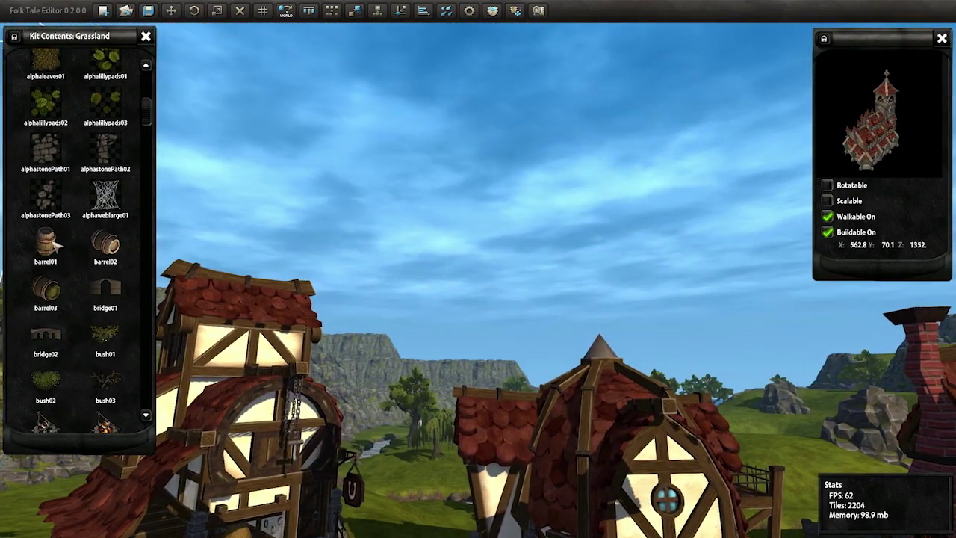
pyautogui.click(54, 242)
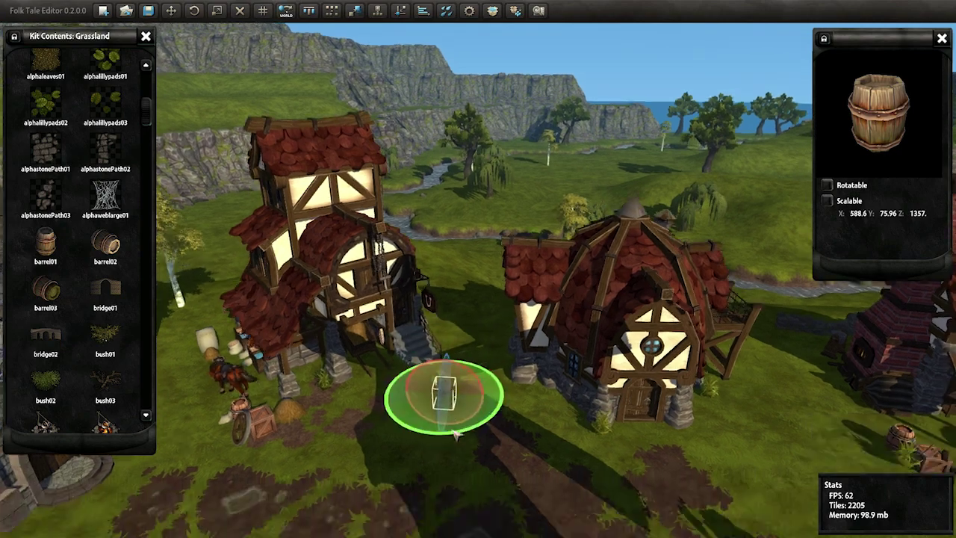
pyautogui.click(454, 433)
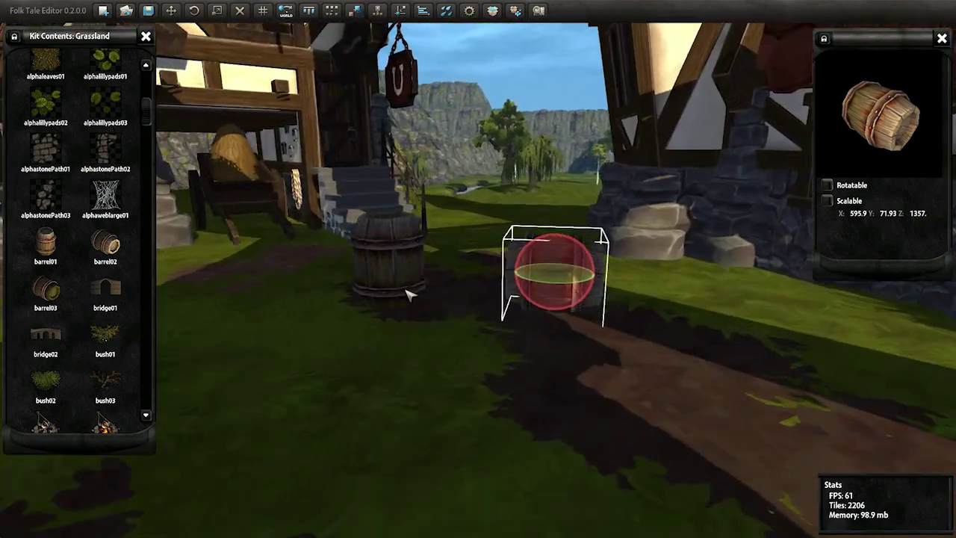
pyautogui.write('72.25')
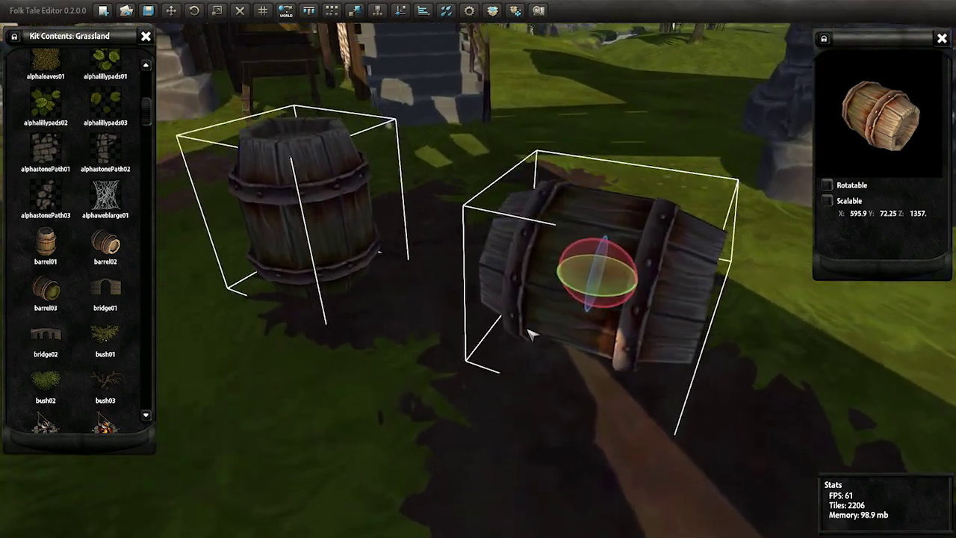
pyautogui.moveTo(529, 334); pyautogui.dragTo(541, 318)
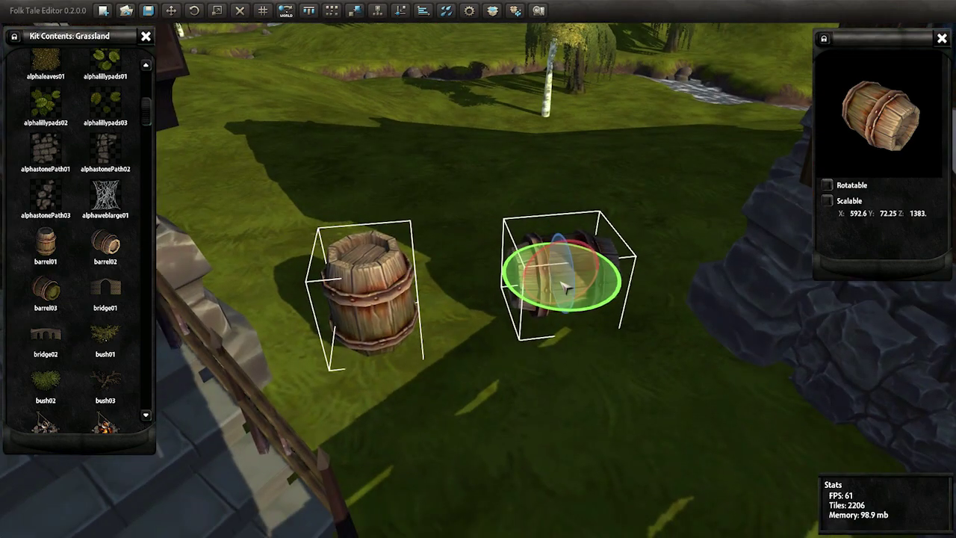
# Step: Add a second barrel lying on its side and undo the stray wall piece
pyautogui.click(613, 252)
pyautogui.click(474, 335)
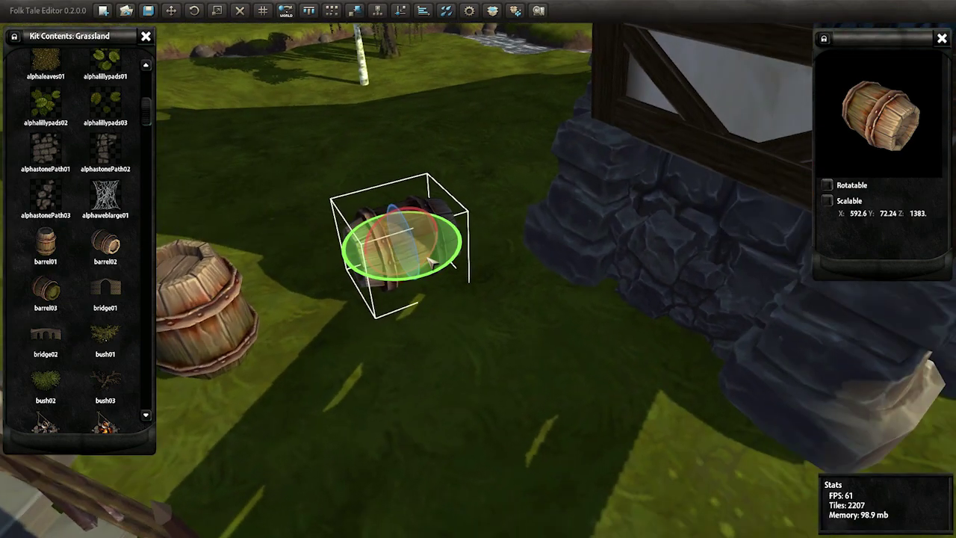
pyautogui.click(489, 347)
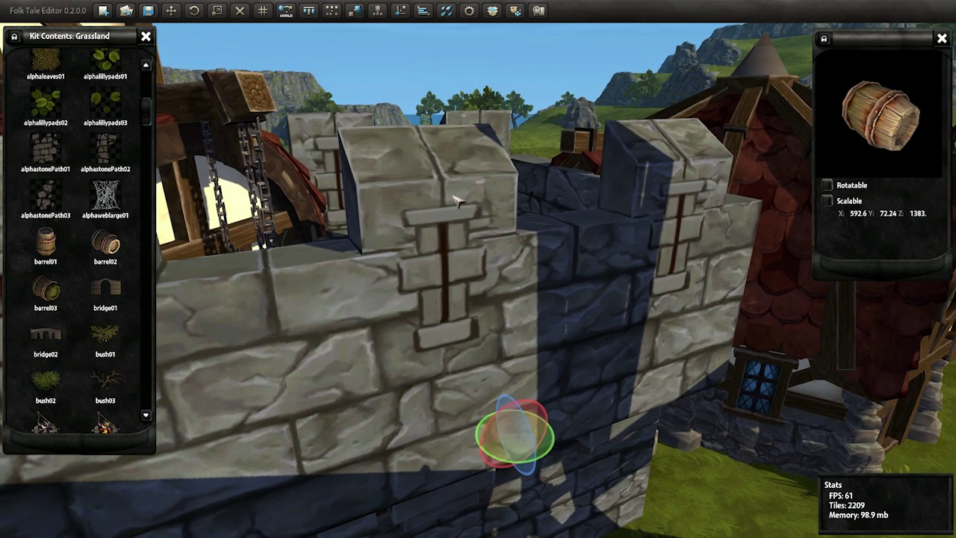
pyautogui.click(464, 211)
pyautogui.hotkey('ctrl', 'z')
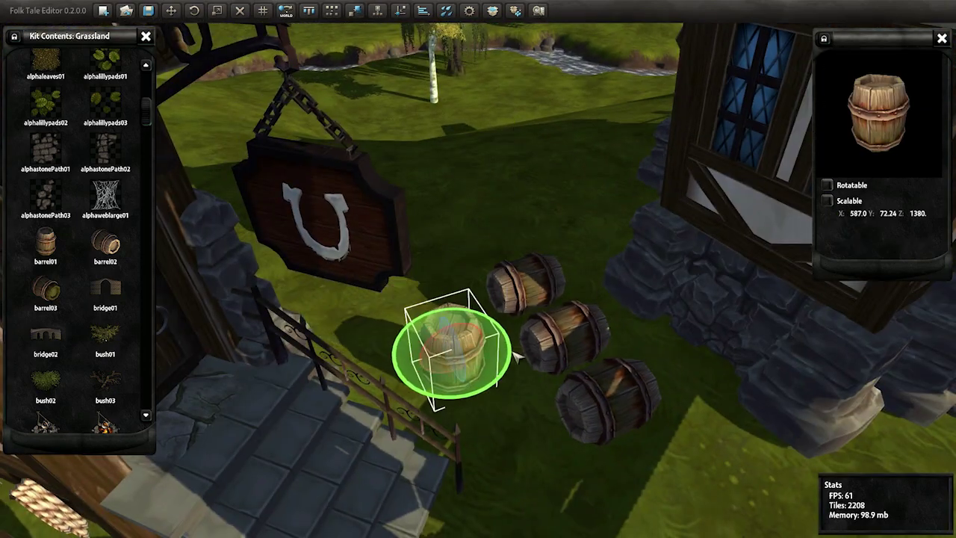
# Step: Review the barrels by the steps, then orbit over toward the windmill and church
pyautogui.moveTo(515, 357); pyautogui.dragTo(457, 351, button='middle')
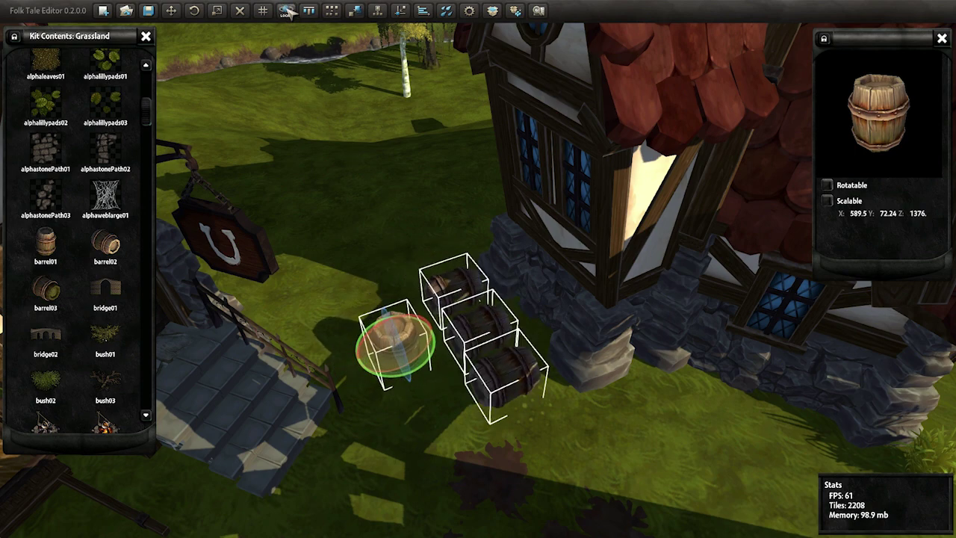
pyautogui.moveTo(352, 166); pyautogui.dragTo(454, 334, button='middle')
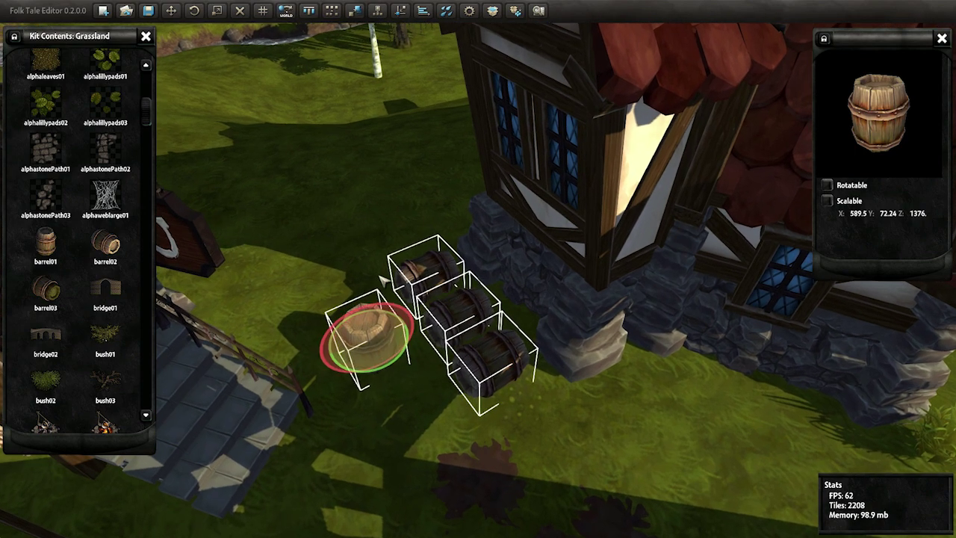
pyautogui.moveTo(385, 357); pyautogui.dragTo(447, 282, button='middle')
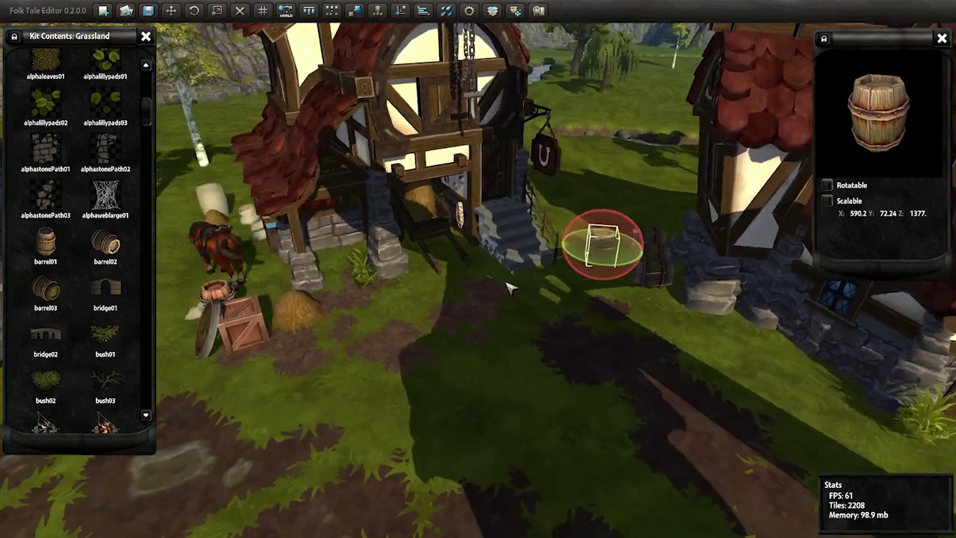
pyautogui.scroll(5, 513, 284)
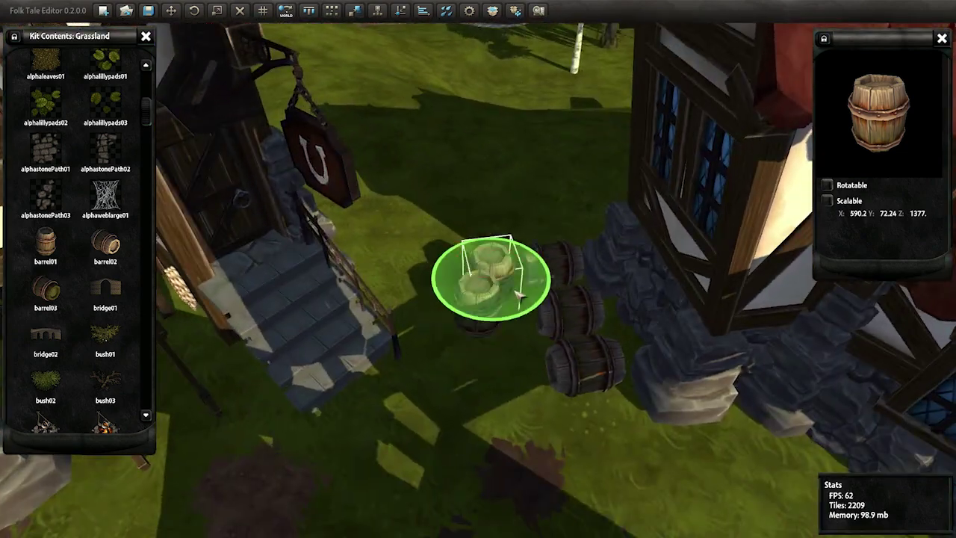
pyautogui.scroll(-5, 452, 282)
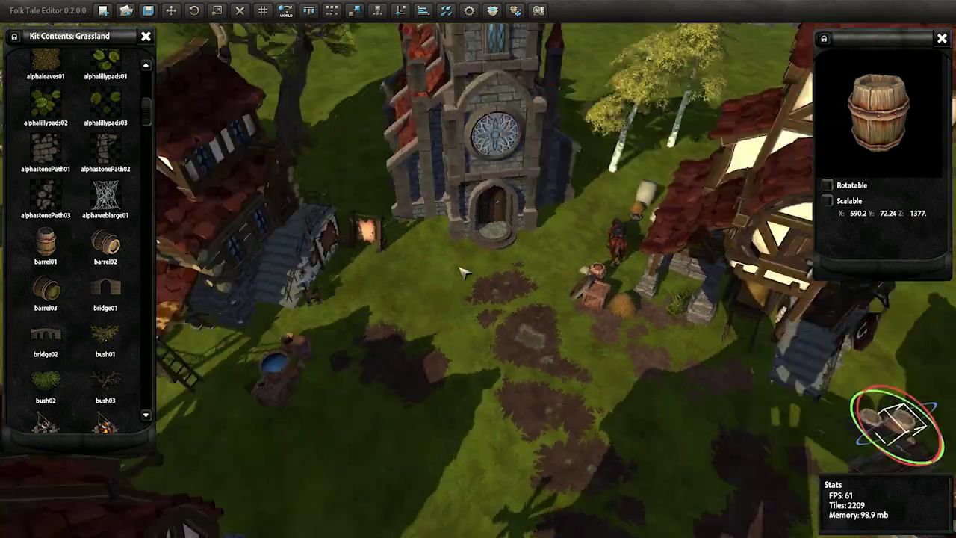
pyautogui.moveTo(454, 271); pyautogui.dragTo(528, 342, button='middle')
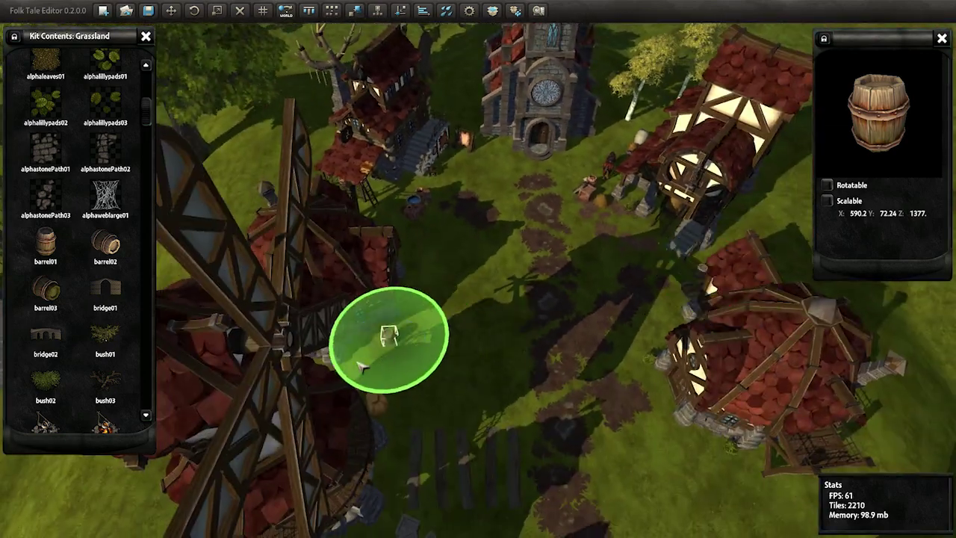
pyautogui.moveTo(362, 366); pyautogui.dragTo(523, 355, button='middle')
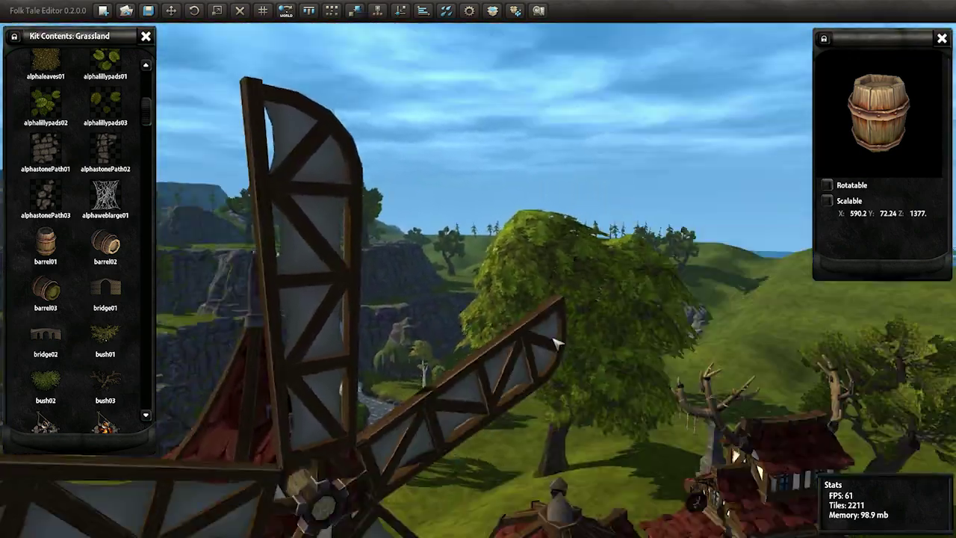
pyautogui.moveTo(502, 337)
pyautogui.mouseDown(button='middle')
pyautogui.moveTo(691, 361)
pyautogui.moveTo(448, 342)
pyautogui.moveTo(112, 338)
pyautogui.mouseUp(button='middle')
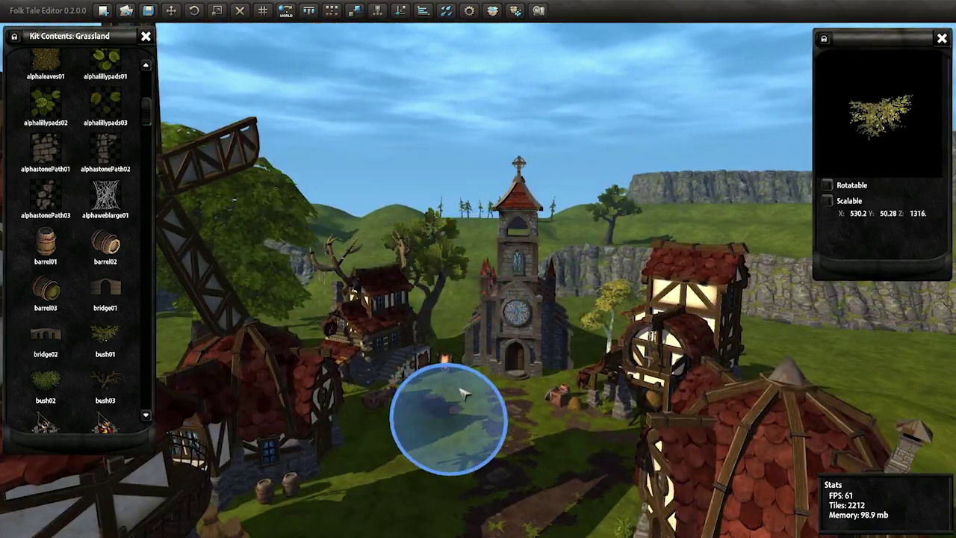
# Step: Place a leafy bush beside the round-roofed house
pyautogui.scroll(3, 476, 388)
pyautogui.scroll(3, 472, 359)
pyautogui.scroll(2, 467, 366)
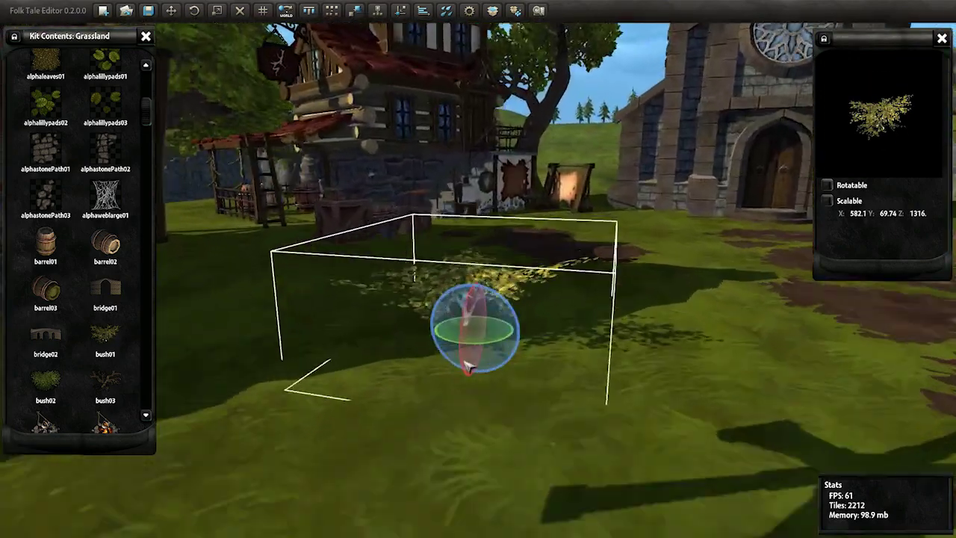
pyautogui.scroll(-5, 499, 358)
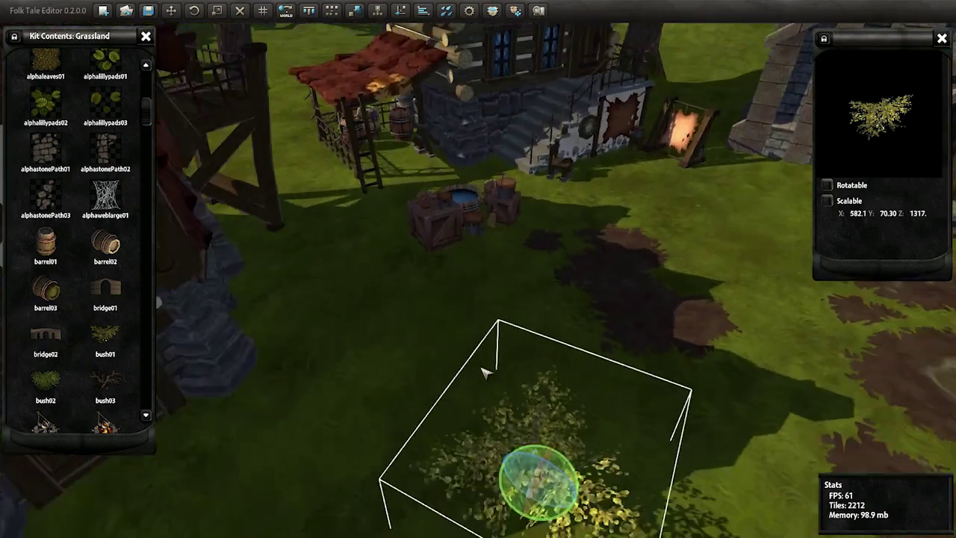
pyautogui.scroll(2, 553, 379)
pyautogui.moveTo(430, 291)
pyautogui.mouseDown(button='middle')
pyautogui.moveTo(487, 284)
pyautogui.moveTo(487, 301)
pyautogui.moveTo(506, 299)
pyautogui.mouseUp(button='middle')
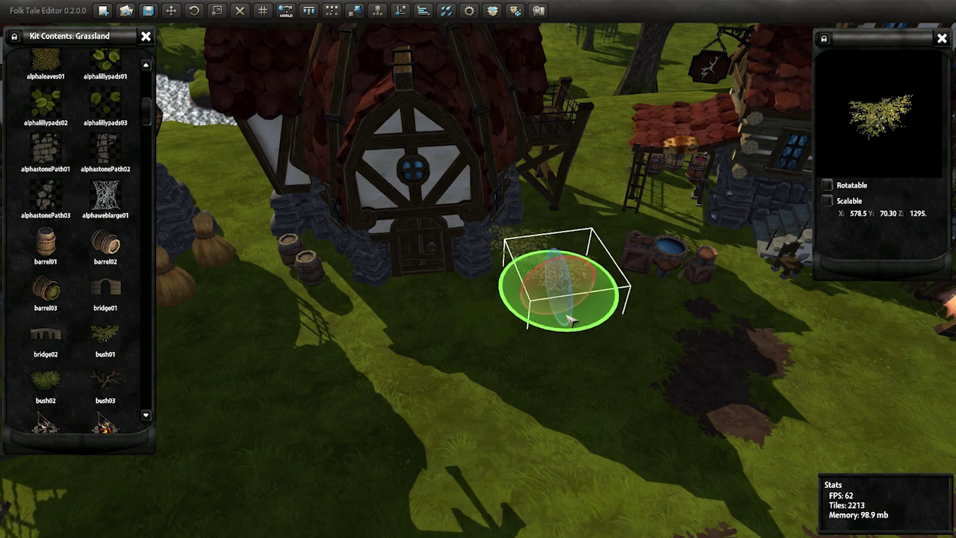
pyautogui.moveTo(568, 321); pyautogui.dragTo(423, 316, button='right')
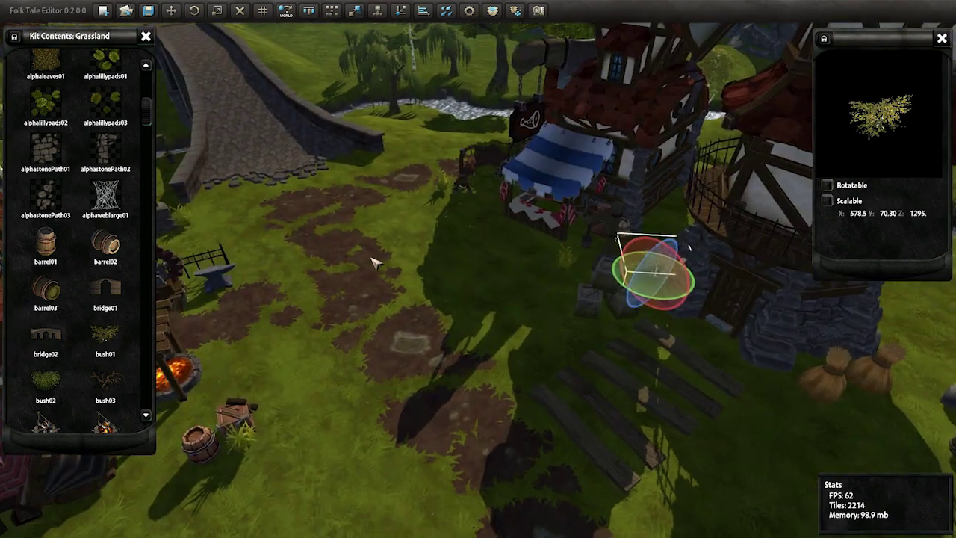
pyautogui.moveTo(380, 262); pyautogui.dragTo(557, 319, button='right')
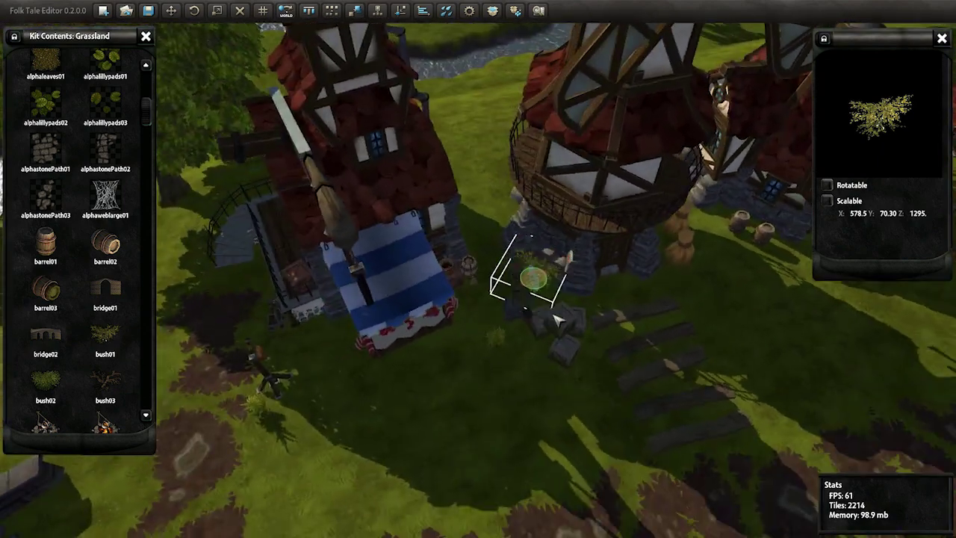
pyautogui.moveTo(316, 368); pyautogui.dragTo(315, 507, button='right')
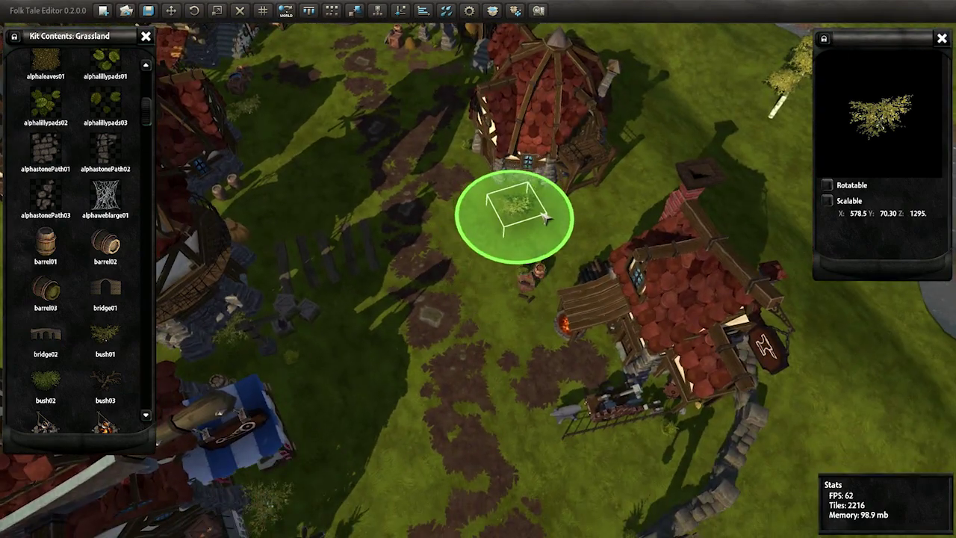
pyautogui.click(547, 217)
# Step: Add a bush beside the forge house and its stone wall
pyautogui.scroll(5, 553, 216)
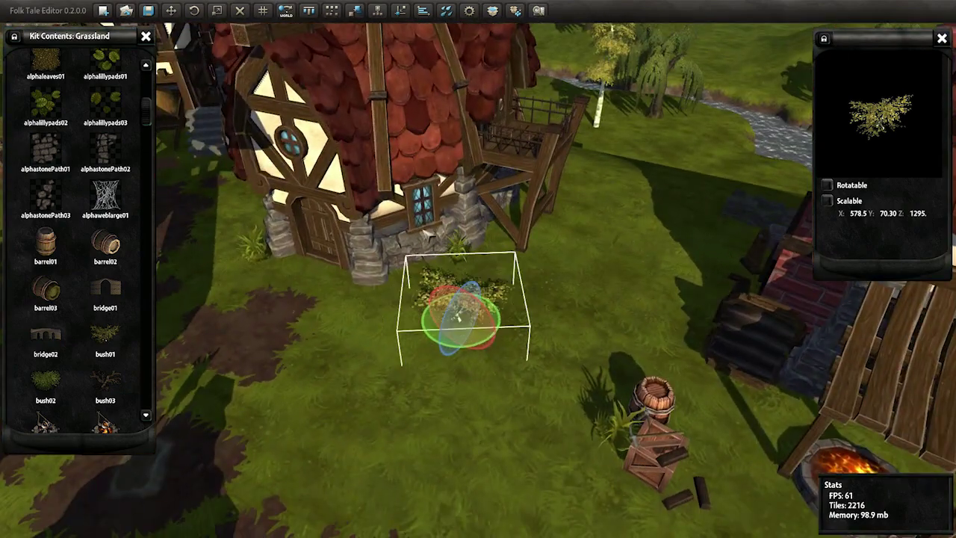
pyautogui.moveTo(459, 318); pyautogui.dragTo(329, 317, button='right')
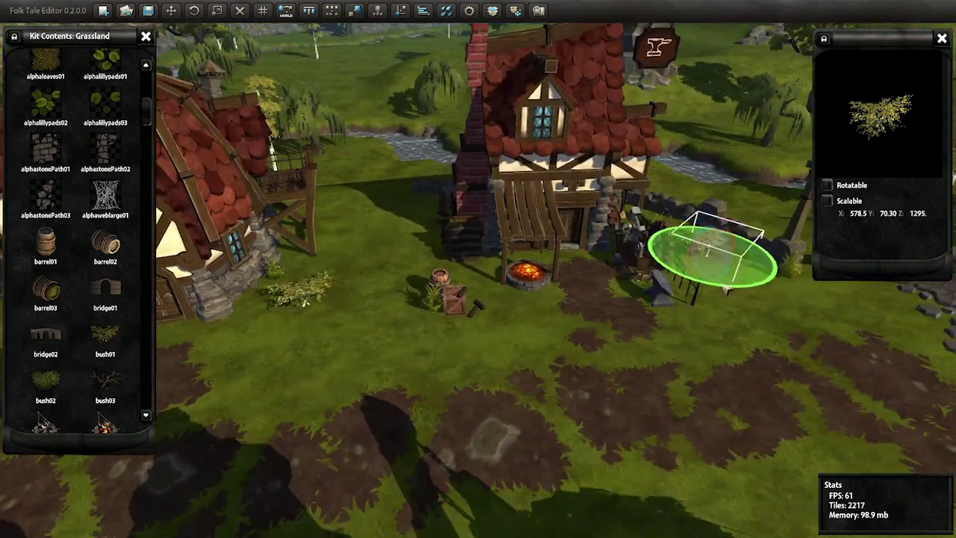
pyautogui.moveTo(727, 290); pyautogui.dragTo(512, 278, button='right')
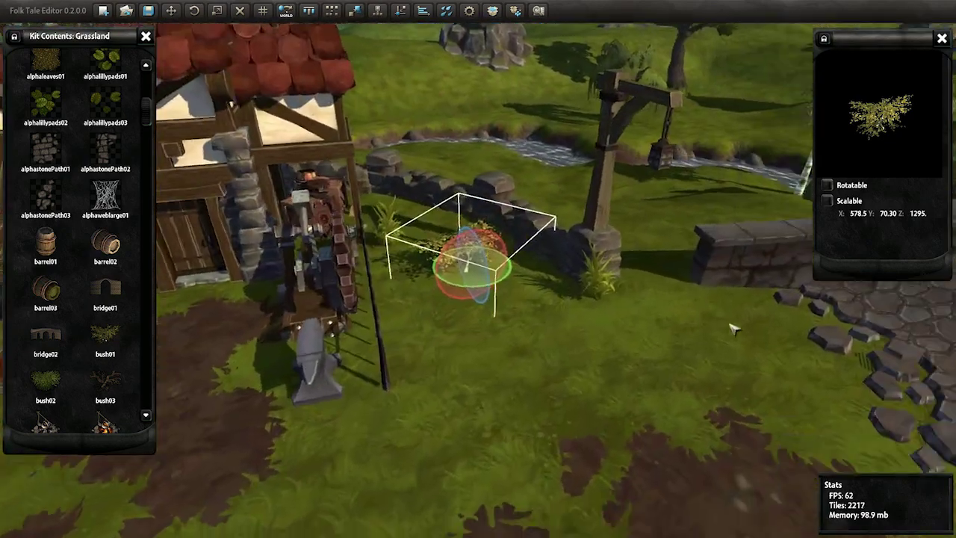
pyautogui.scroll(2, 512, 278)
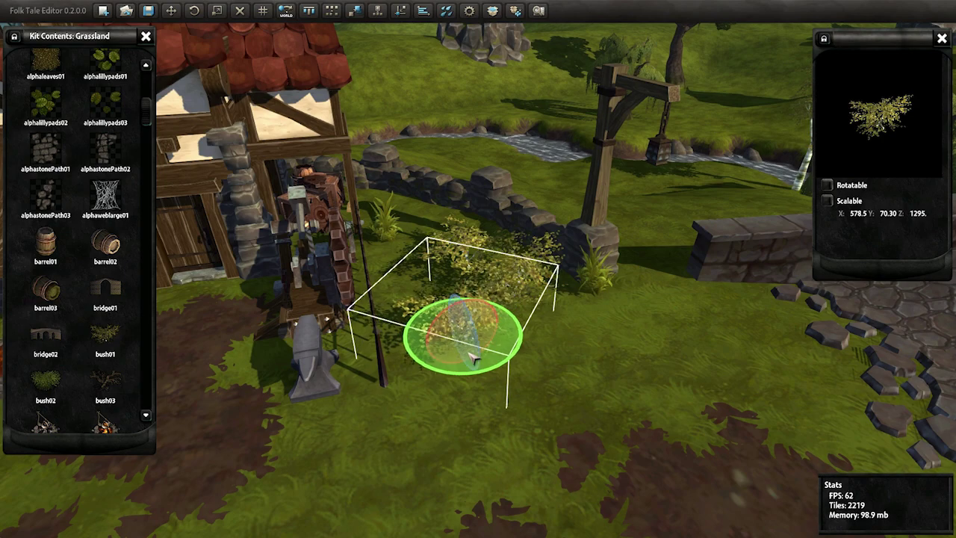
pyautogui.moveTo(514, 299); pyautogui.dragTo(461, 385, button='right')
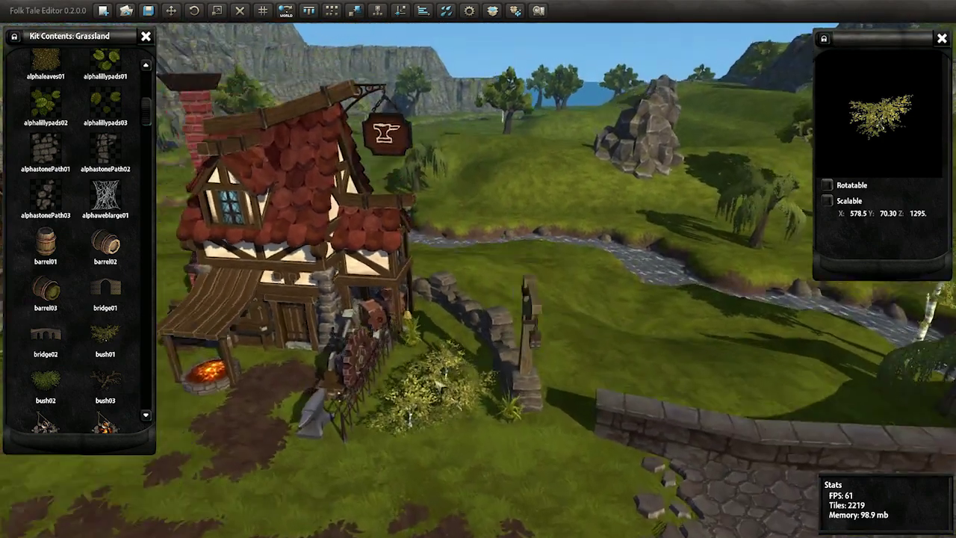
pyautogui.scroll(3, 461, 385)
pyautogui.scroll(-3, 460, 385)
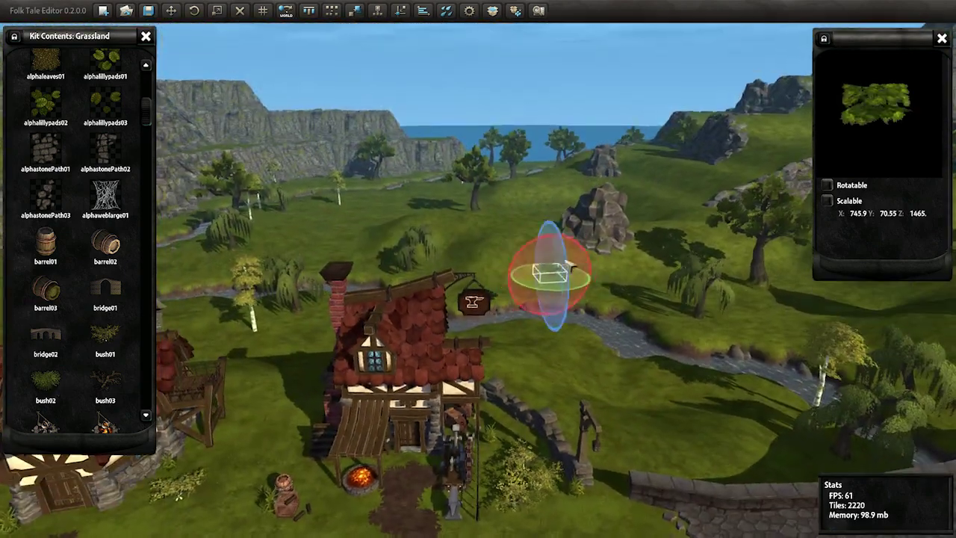
# Step: Set leafy ground-cover plants by the forge and the stone wall near the striped-awning house
pyautogui.scroll(-3, 568, 457)
pyautogui.scroll(5, 568, 457)
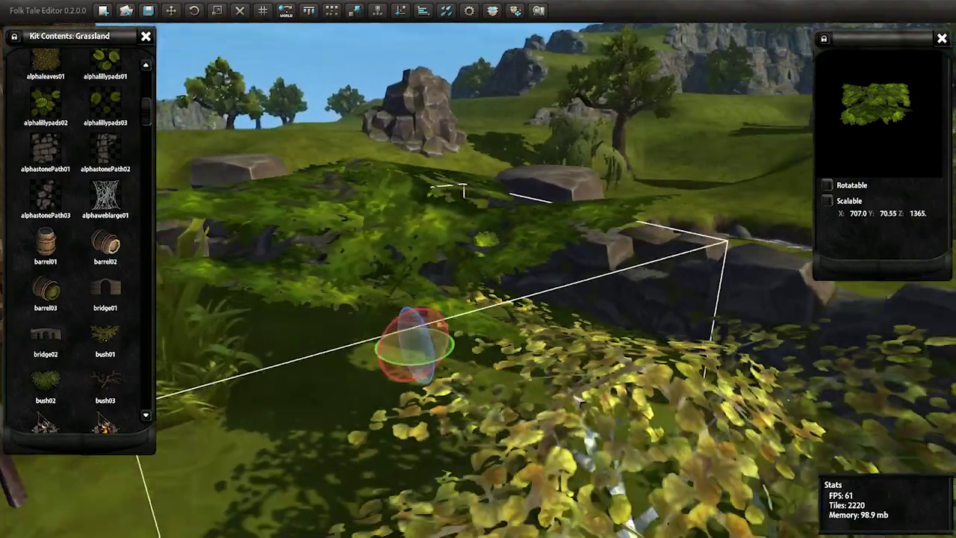
pyautogui.moveTo(495, 385); pyautogui.dragTo(496, 358, button='right')
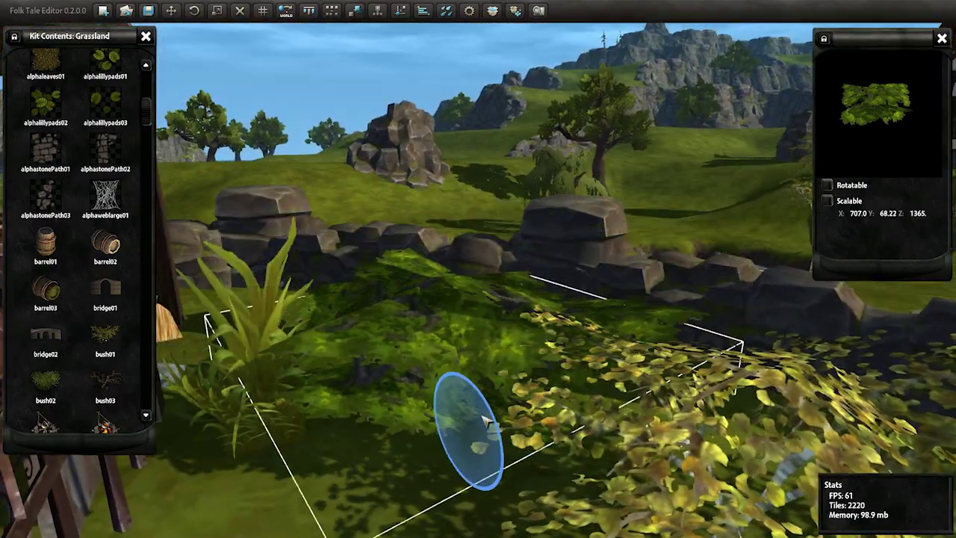
pyautogui.moveTo(485, 385); pyautogui.dragTo(228, 431, button='right')
pyautogui.scroll(-3, 494, 275)
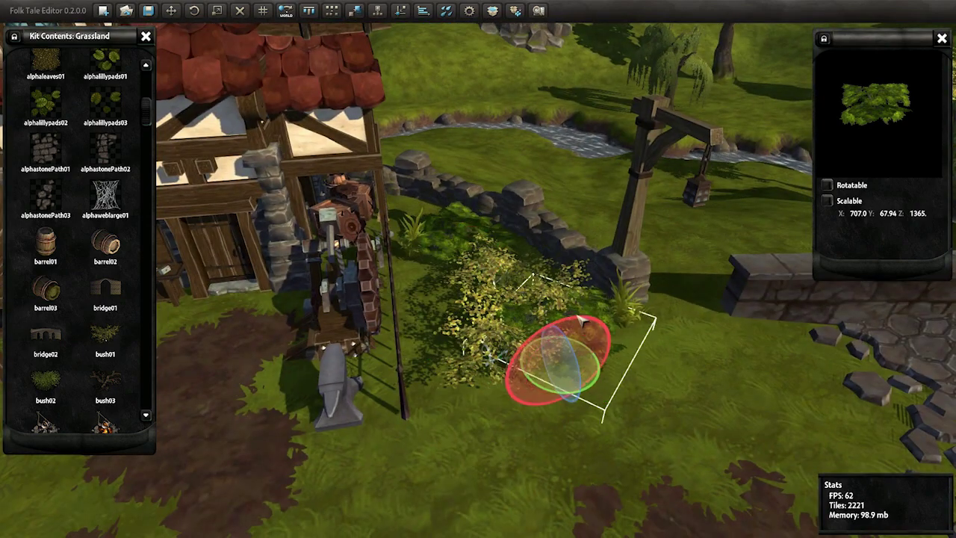
pyautogui.moveTo(582, 321); pyautogui.dragTo(553, 340, button='right')
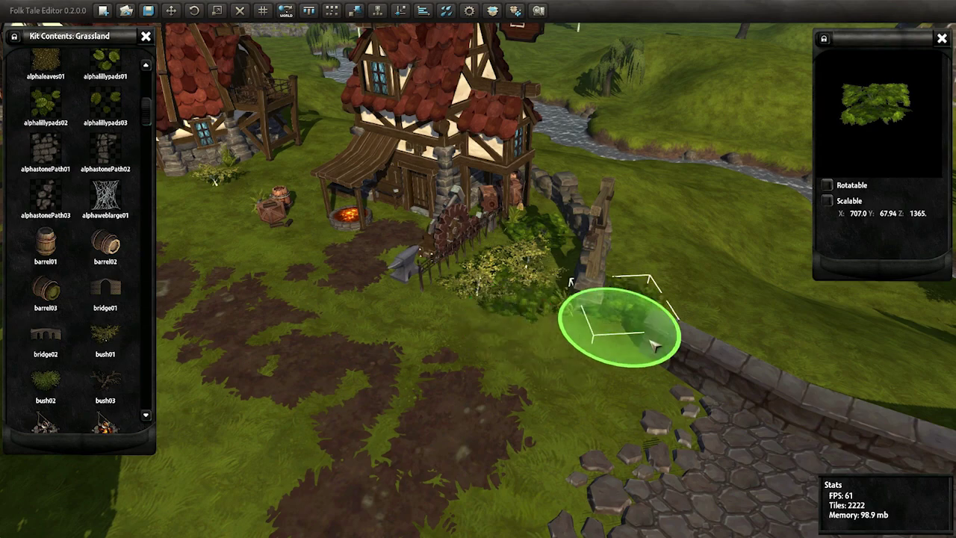
pyautogui.moveTo(668, 344); pyautogui.dragTo(725, 340, button='right')
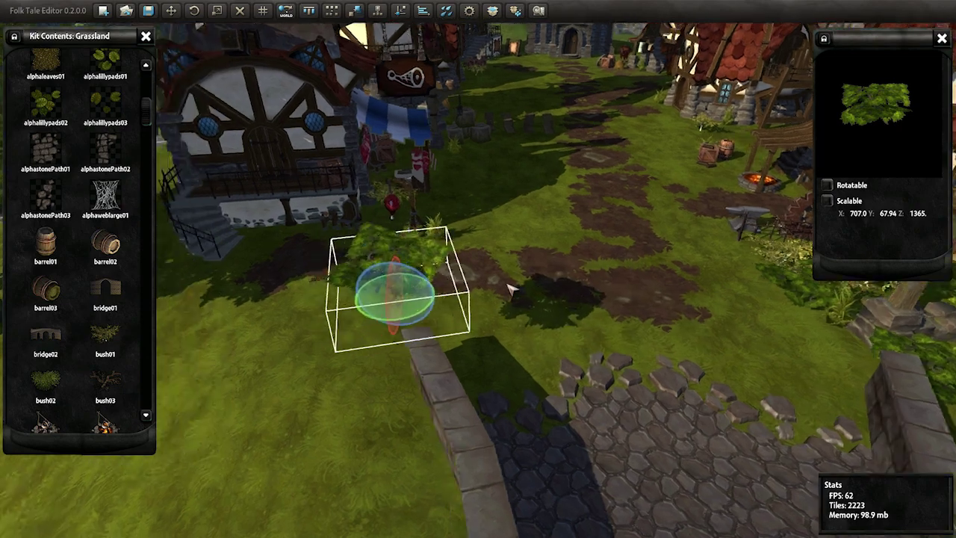
pyautogui.scroll(5, 373, 277)
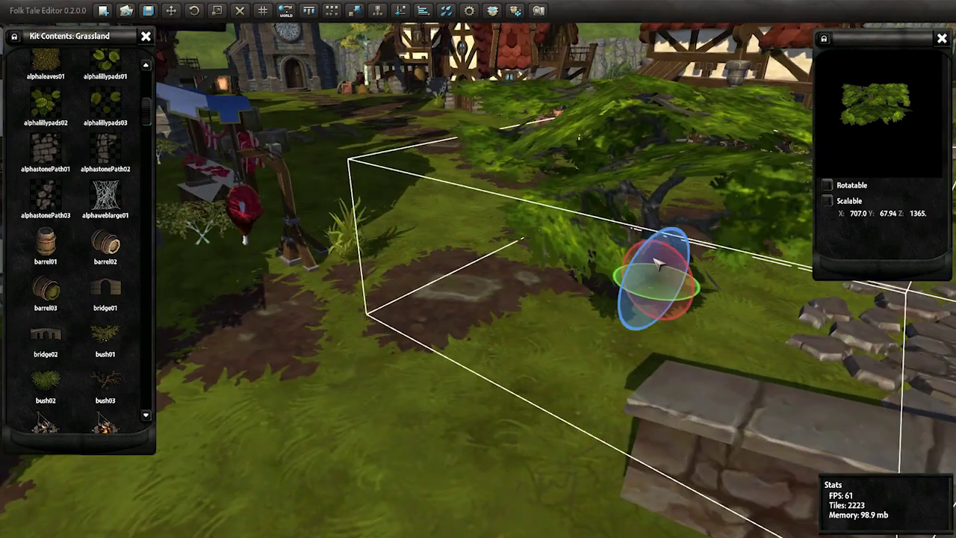
pyautogui.moveTo(490, 334); pyautogui.dragTo(516, 129, button='right')
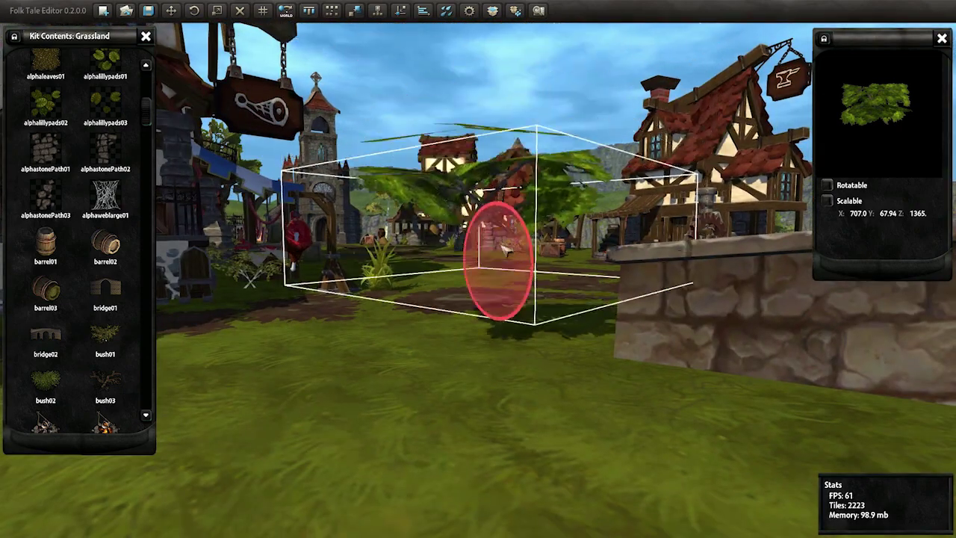
pyautogui.moveTo(462, 312)
pyautogui.mouseDown(button='right')
pyautogui.moveTo(443, 304)
pyautogui.moveTo(444, 271)
pyautogui.moveTo(535, 375)
pyautogui.mouseUp(button='right')
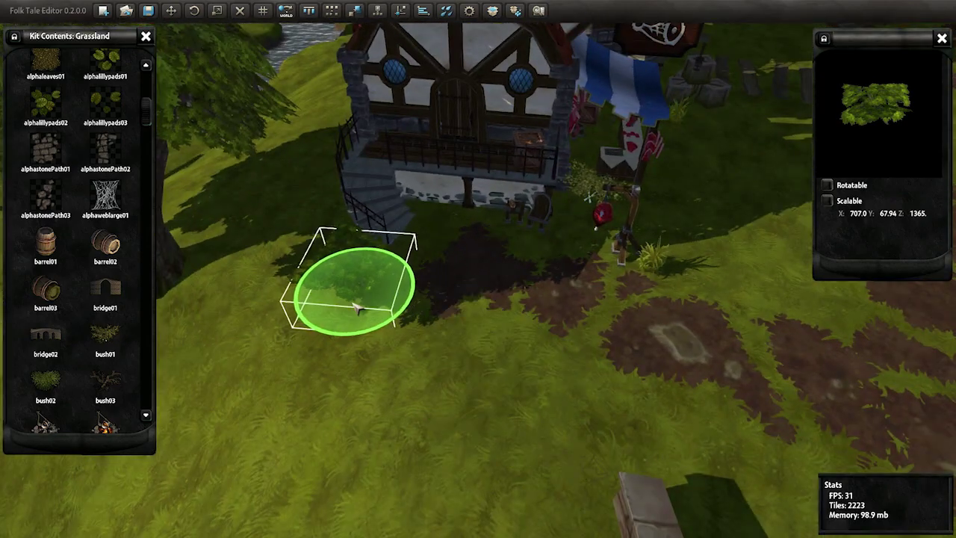
pyautogui.moveTo(359, 308)
pyautogui.mouseDown(button='right')
pyautogui.moveTo(570, 222)
pyautogui.moveTo(572, 134)
pyautogui.moveTo(491, 228)
pyautogui.moveTo(439, 238)
pyautogui.moveTo(579, 265)
pyautogui.moveTo(522, 235)
pyautogui.moveTo(498, 292)
pyautogui.moveTo(148, 338)
pyautogui.mouseUp(button='right')
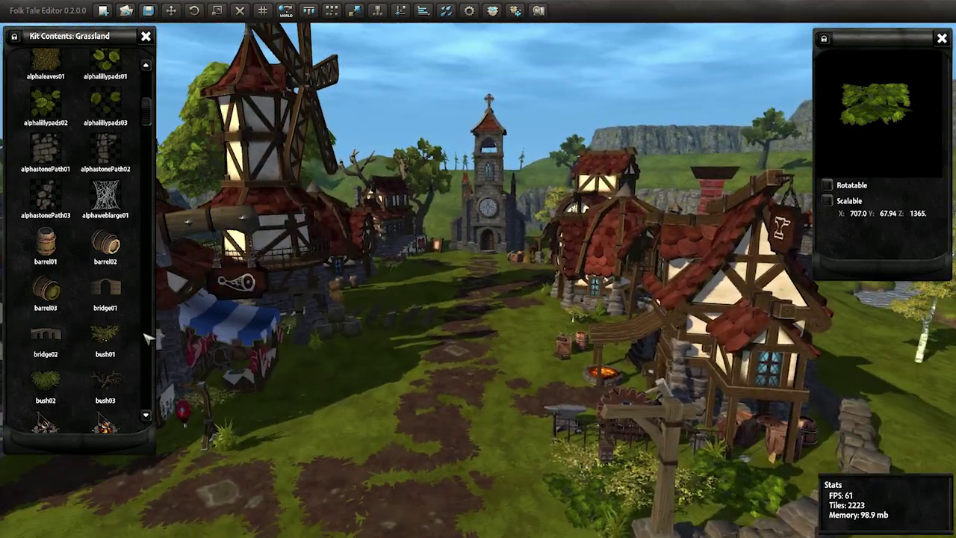
# Step: Place a campfire on the grass near the barrels in front of the round-windowed house
pyautogui.scroll(-5, 151, 127)
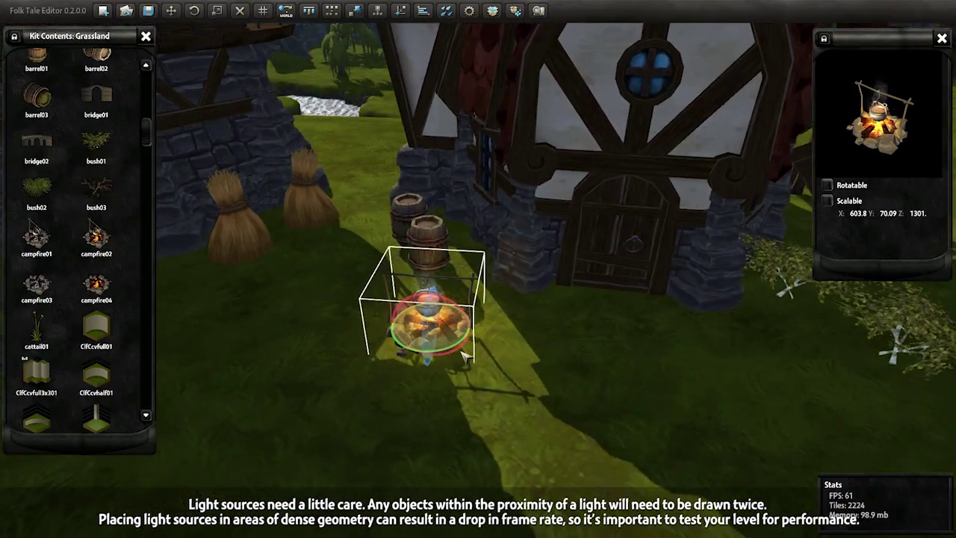
pyautogui.moveTo(463, 357)
pyautogui.mouseDown(button='middle')
pyautogui.moveTo(559, 279)
pyautogui.moveTo(505, 342)
pyautogui.mouseUp(button='middle')
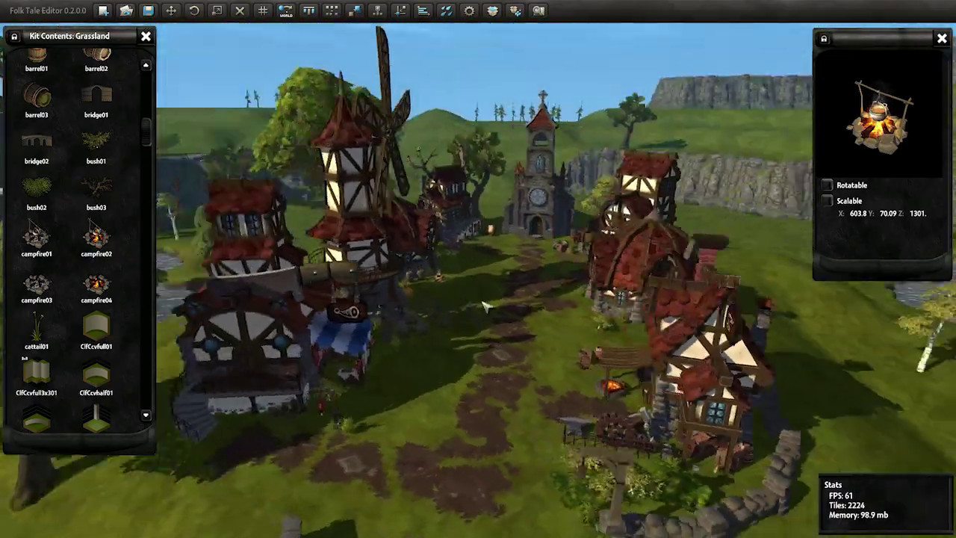
pyautogui.scroll(5, 503, 342)
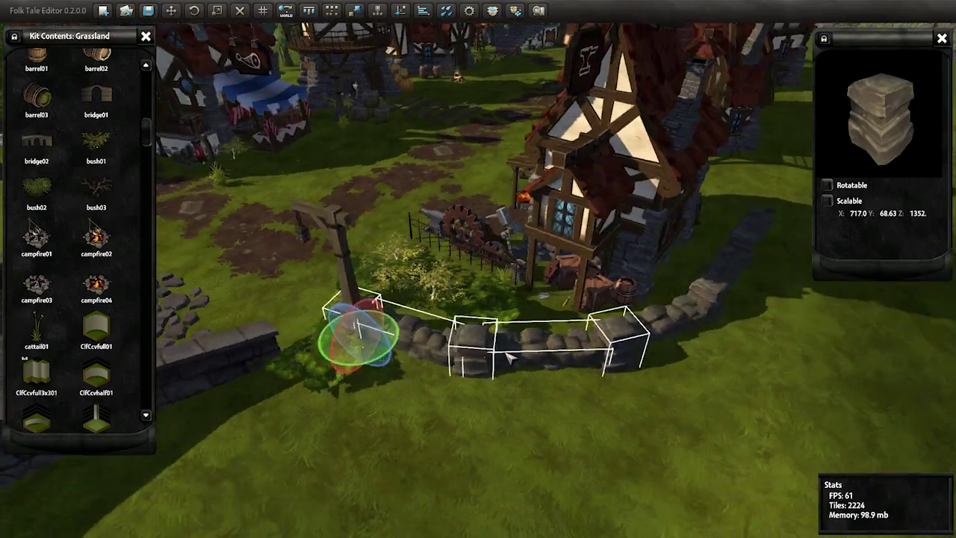
# Step: Select the wall block beneath the birch trees
pyautogui.moveTo(654, 326)
pyautogui.mouseDown(button='middle')
pyautogui.moveTo(490, 349)
pyautogui.moveTo(484, 359)
pyautogui.mouseUp(button='middle')
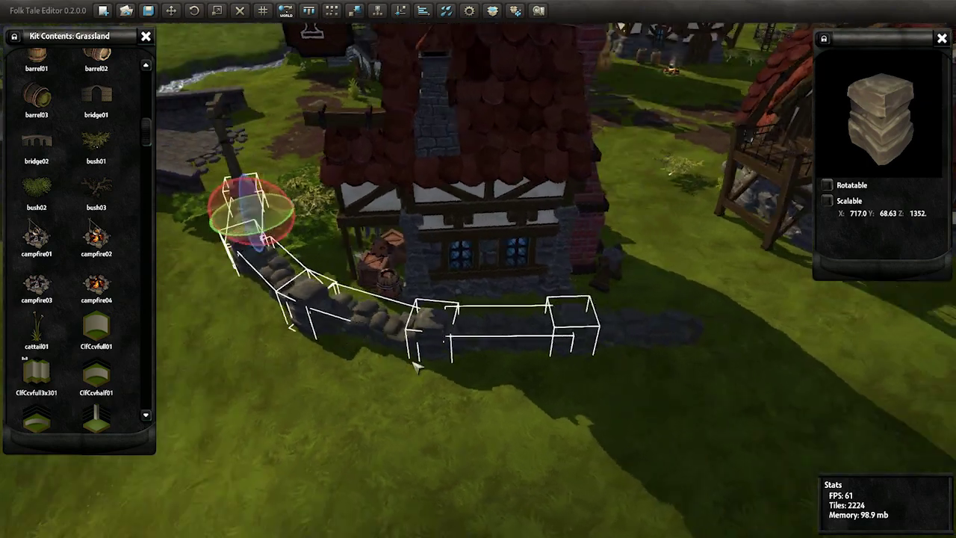
pyautogui.moveTo(579, 314); pyautogui.dragTo(213, 267, button='middle')
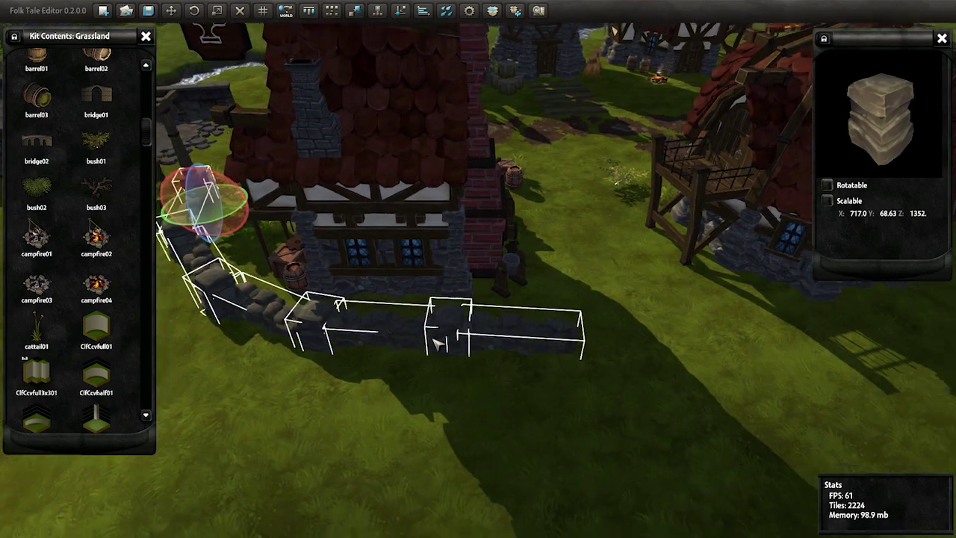
pyautogui.scroll(-5, 213, 267)
pyautogui.scroll(5, 478, 269)
pyautogui.moveTo(479, 269); pyautogui.dragTo(419, 276, button='middle')
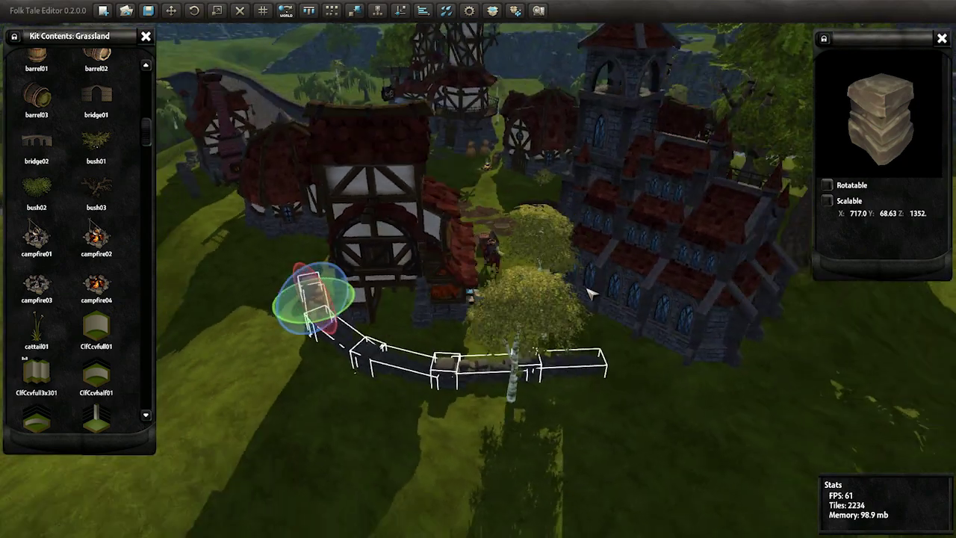
pyautogui.moveTo(461, 337); pyautogui.dragTo(382, 303, button='middle')
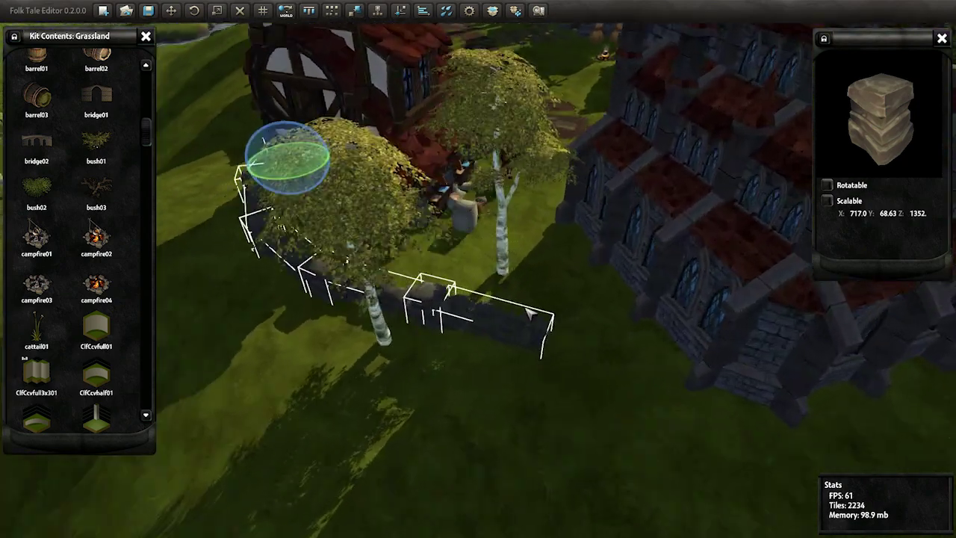
pyautogui.click(383, 303)
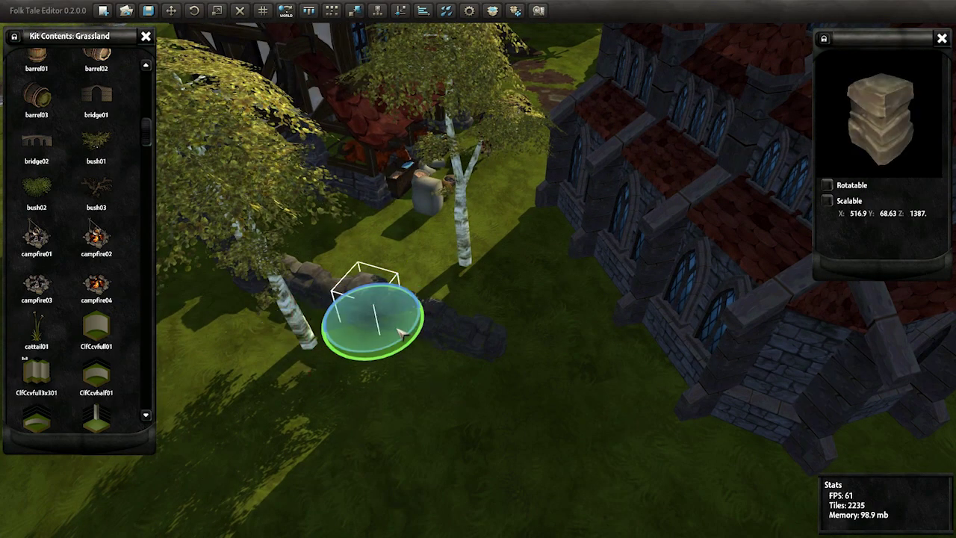
pyautogui.scroll(3, 506, 379)
pyautogui.moveTo(513, 378); pyautogui.dragTo(734, 324, button='middle')
pyautogui.scroll(3, 550, 401)
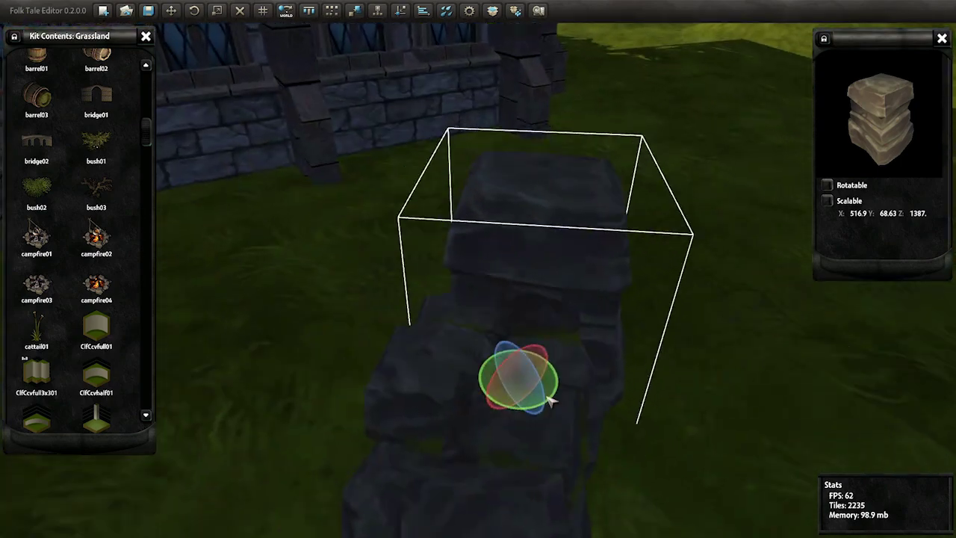
pyautogui.moveTo(535, 376)
pyautogui.mouseDown(button='middle')
pyautogui.moveTo(314, 324)
pyautogui.moveTo(510, 318)
pyautogui.moveTo(513, 374)
pyautogui.mouseUp(button='middle')
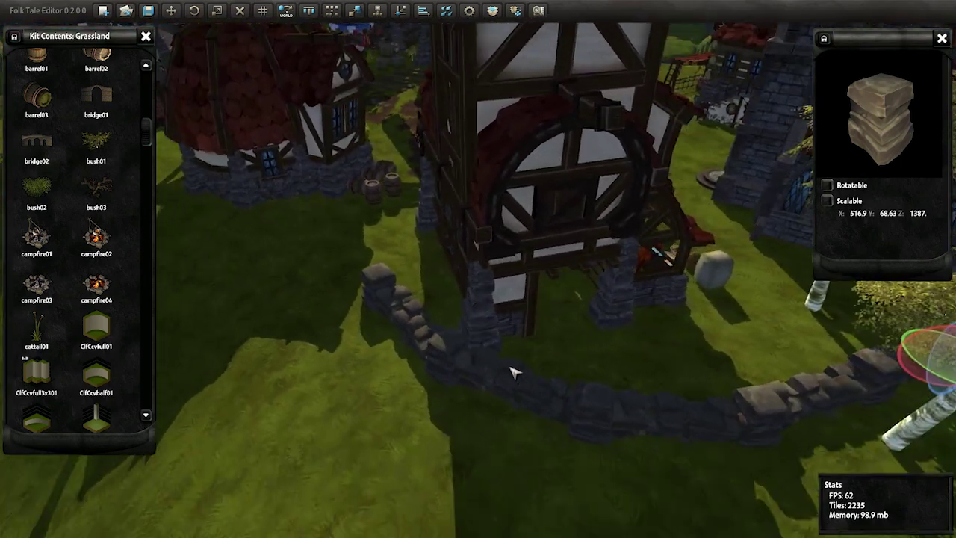
# Step: Drag the long wall segment along the curve by the mill and select a neighbouring piece
pyautogui.moveTo(513, 374); pyautogui.dragTo(452, 353)
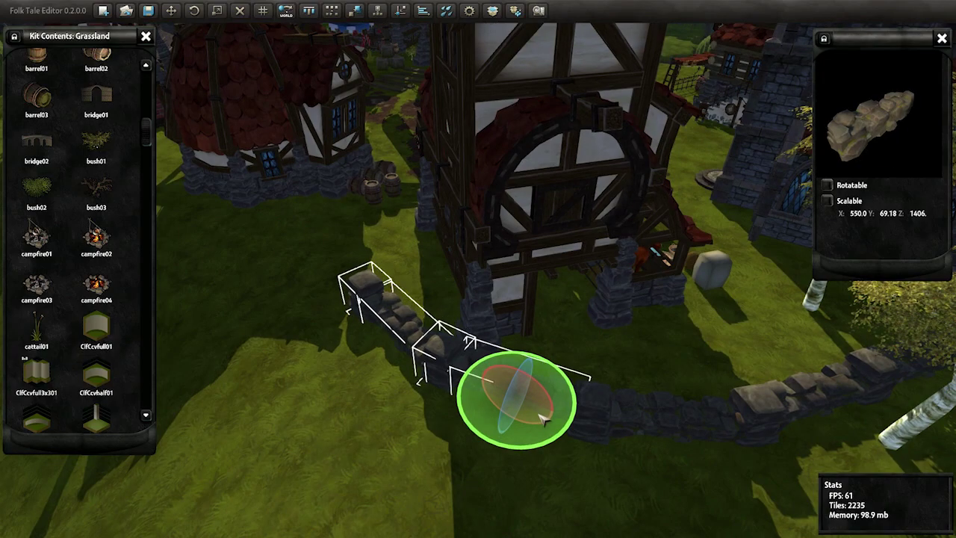
pyautogui.moveTo(541, 417); pyautogui.dragTo(515, 440)
pyautogui.moveTo(529, 436)
pyautogui.mouseDown(button='middle')
pyautogui.moveTo(626, 378)
pyautogui.moveTo(733, 397)
pyautogui.moveTo(495, 450)
pyautogui.moveTo(508, 225)
pyautogui.moveTo(337, 392)
pyautogui.moveTo(474, 341)
pyautogui.moveTo(651, 390)
pyautogui.moveTo(435, 341)
pyautogui.moveTo(545, 359)
pyautogui.moveTo(410, 365)
pyautogui.mouseUp(button='middle')
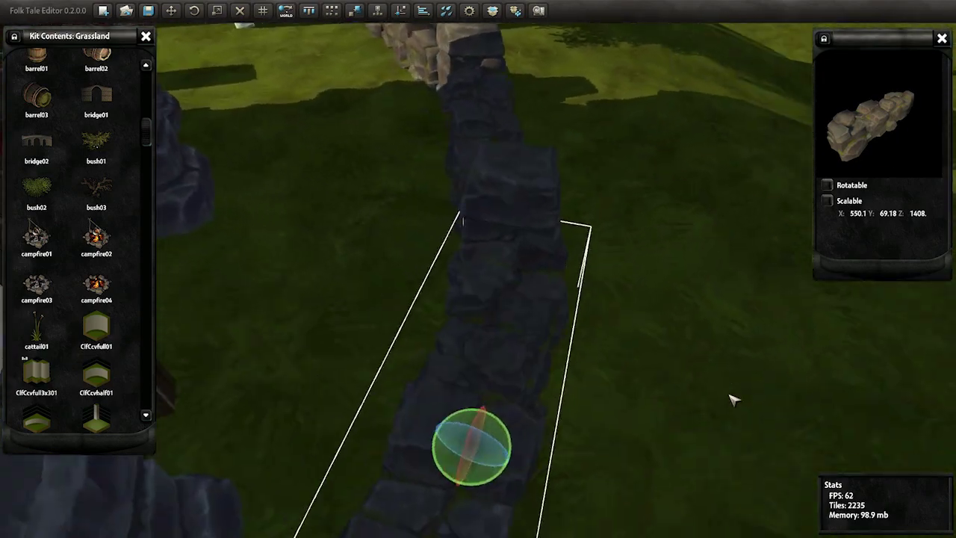
pyautogui.click(410, 365)
pyautogui.scroll(5, 342, 384)
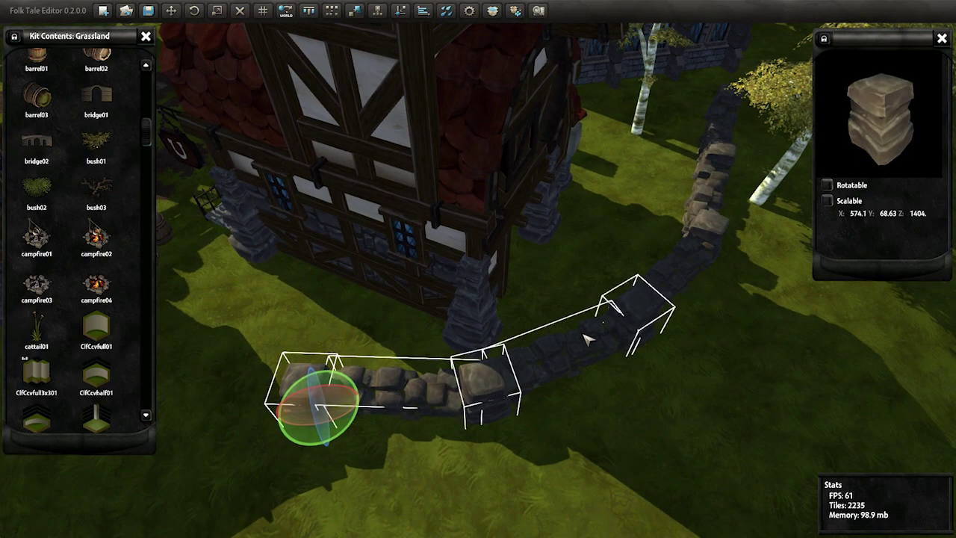
pyautogui.moveTo(587, 338); pyautogui.dragTo(594, 322, button='middle')
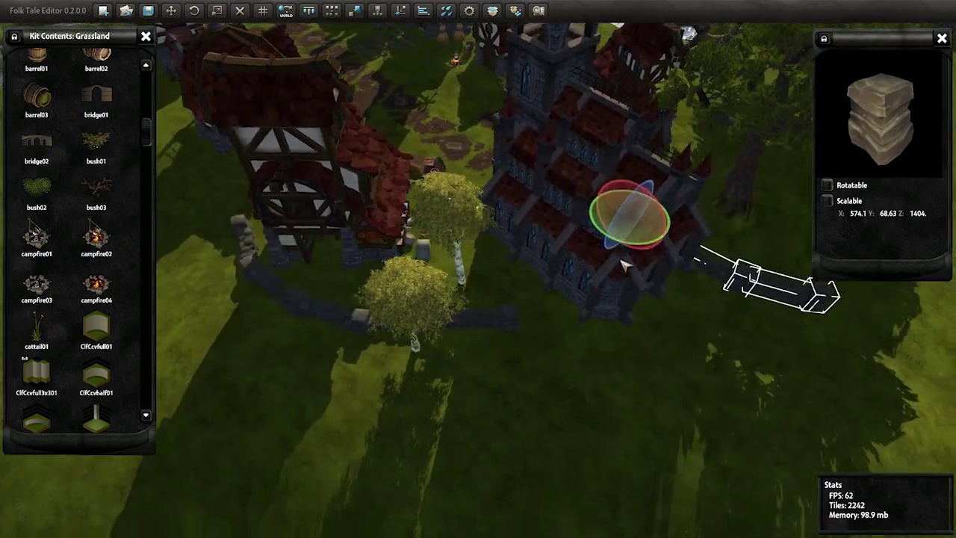
pyautogui.moveTo(625, 266)
pyautogui.mouseDown(button='middle')
pyautogui.moveTo(498, 273)
pyautogui.moveTo(496, 285)
pyautogui.mouseUp(button='middle')
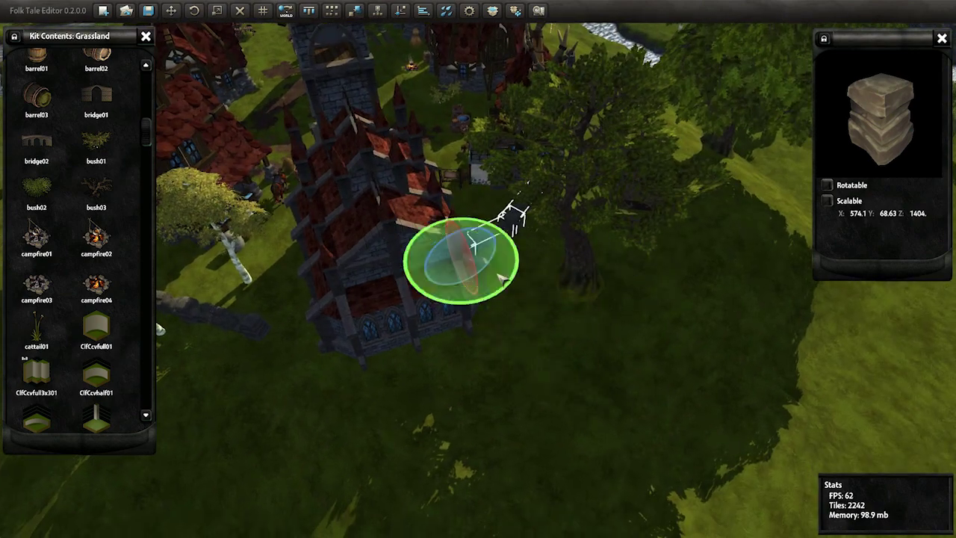
pyautogui.moveTo(570, 351); pyautogui.dragTo(535, 302, button='middle')
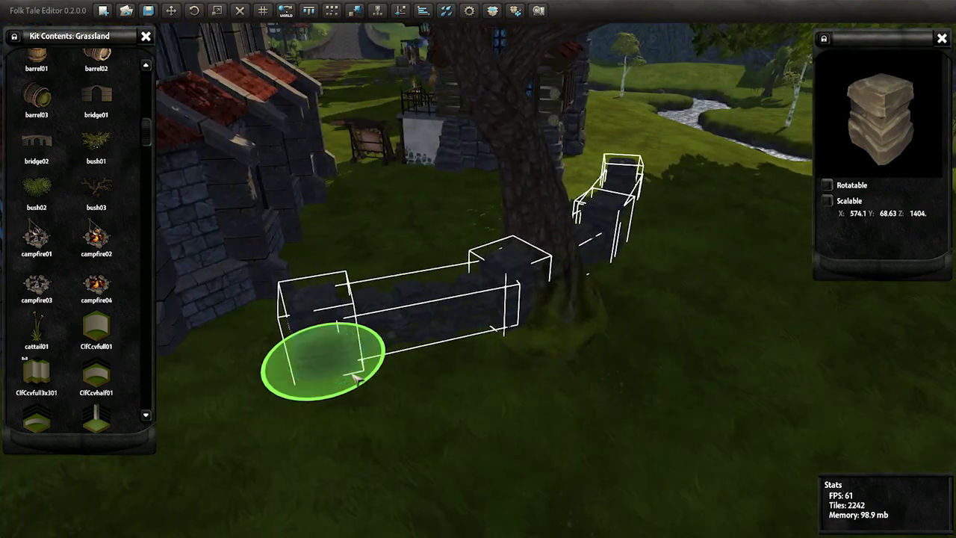
pyautogui.moveTo(423, 314)
pyautogui.mouseDown(button='middle')
pyautogui.moveTo(444, 305)
pyautogui.moveTo(441, 279)
pyautogui.moveTo(579, 340)
pyautogui.moveTo(391, 219)
pyautogui.moveTo(416, 388)
pyautogui.moveTo(561, 453)
pyautogui.moveTo(694, 463)
pyautogui.moveTo(502, 376)
pyautogui.moveTo(384, 367)
pyautogui.moveTo(381, 385)
pyautogui.moveTo(397, 384)
pyautogui.moveTo(158, 253)
pyautogui.mouseUp(button='middle')
# Step: Drop a rockmediumcluster on the grass between the timber house and the church
pyautogui.moveTo(147, 132); pyautogui.dragTo(159, 359)
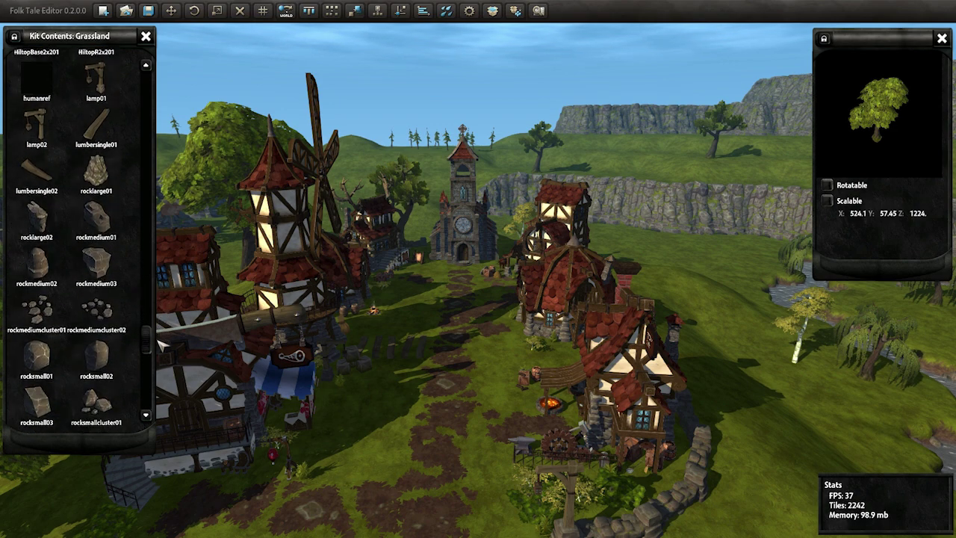
pyautogui.click(216, 441)
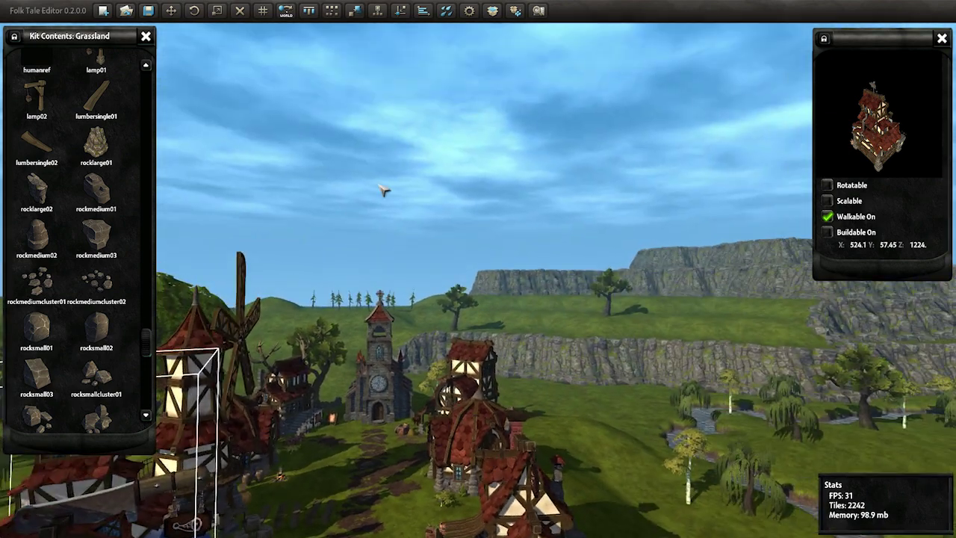
pyautogui.click(101, 281)
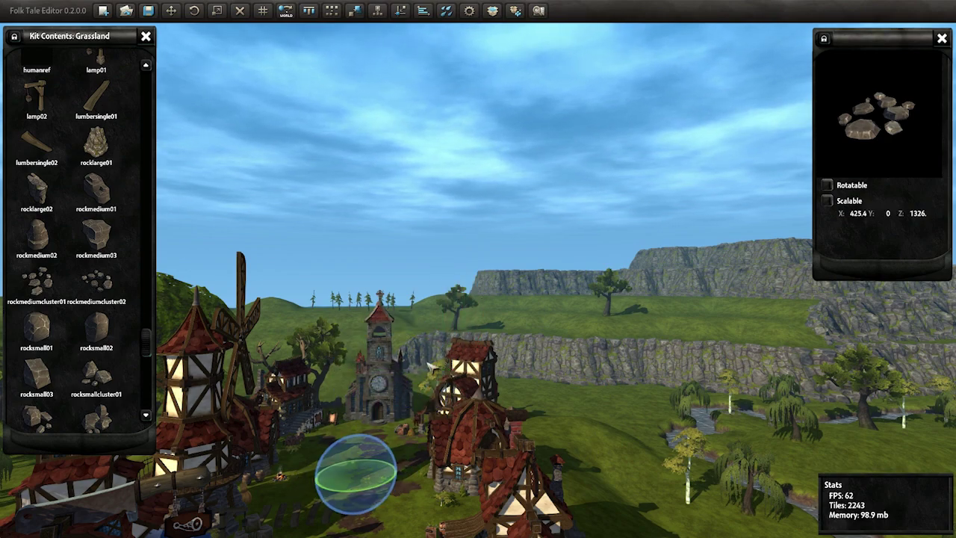
pyautogui.scroll(5, 432, 366)
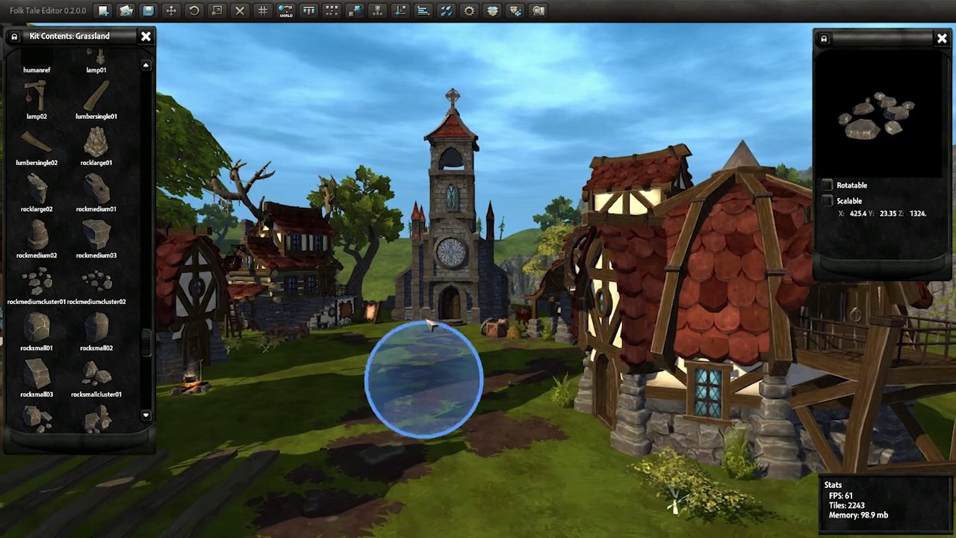
pyautogui.scroll(-3, 441, 302)
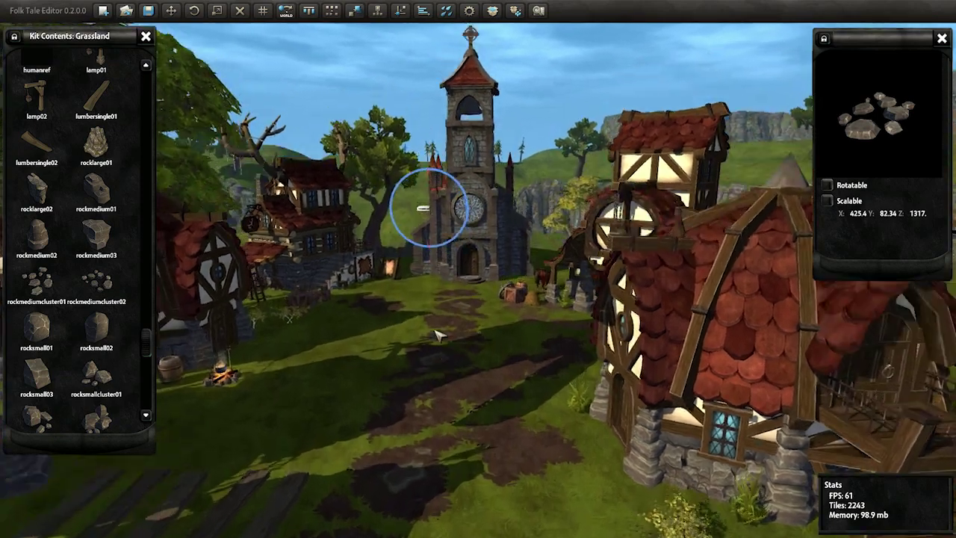
pyautogui.scroll(-3, 459, 255)
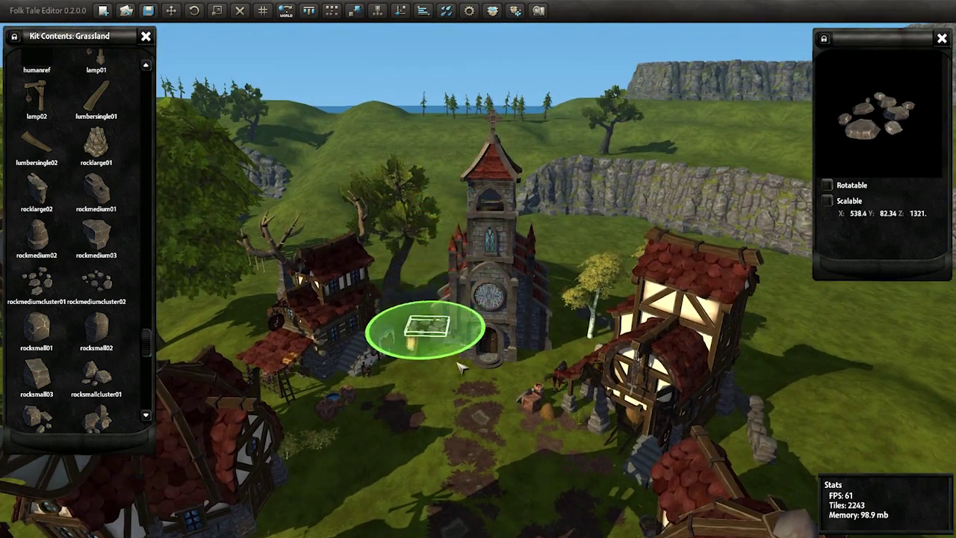
pyautogui.scroll(3, 384, 430)
pyautogui.scroll(3, 416, 280)
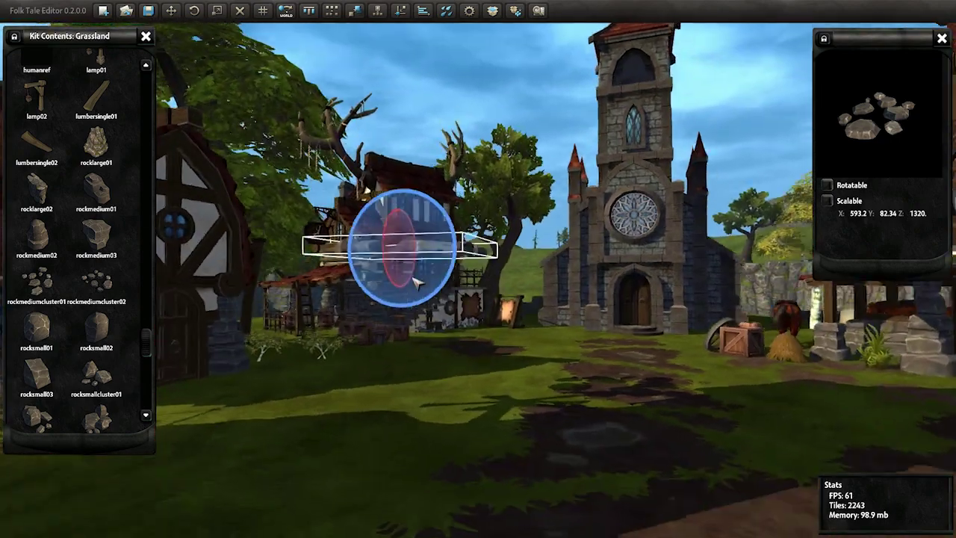
pyautogui.scroll(2, 415, 280)
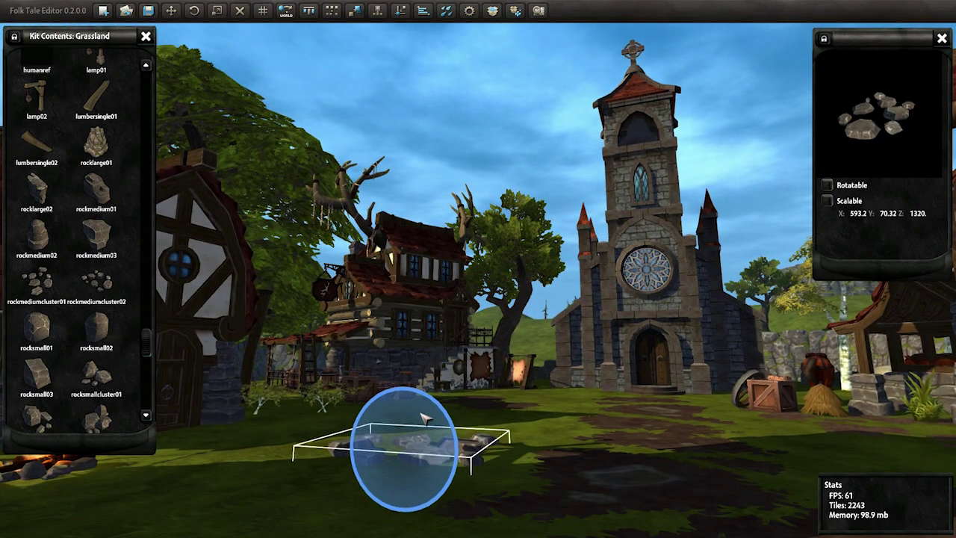
pyautogui.scroll(5, 425, 418)
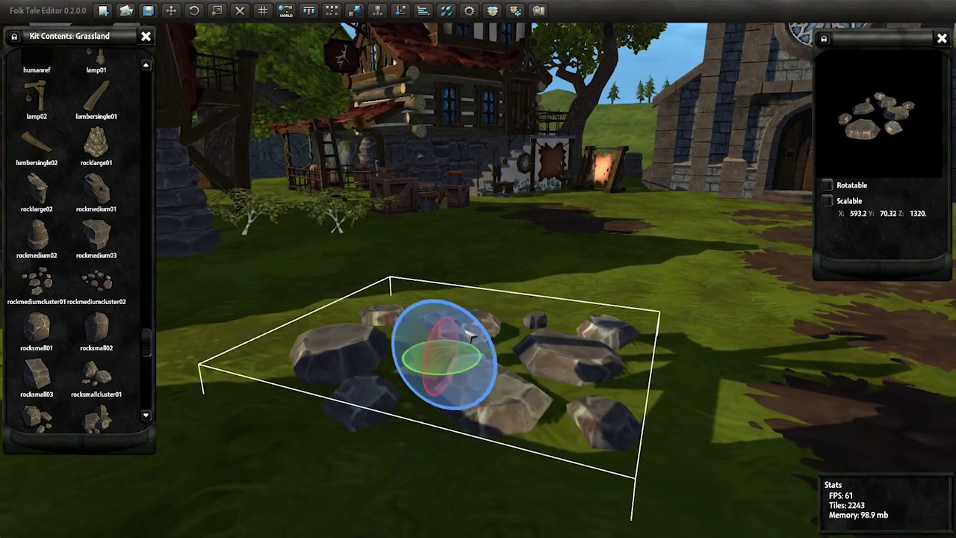
pyautogui.click(469, 334)
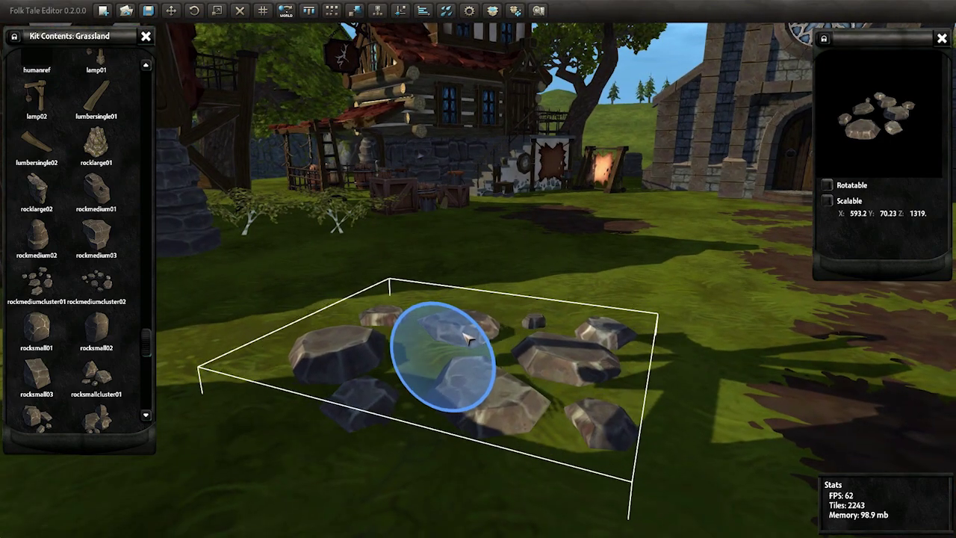
# Step: Check the rock cluster from another angle toward the church and select the treehouse
pyautogui.scroll(-4, 469, 338)
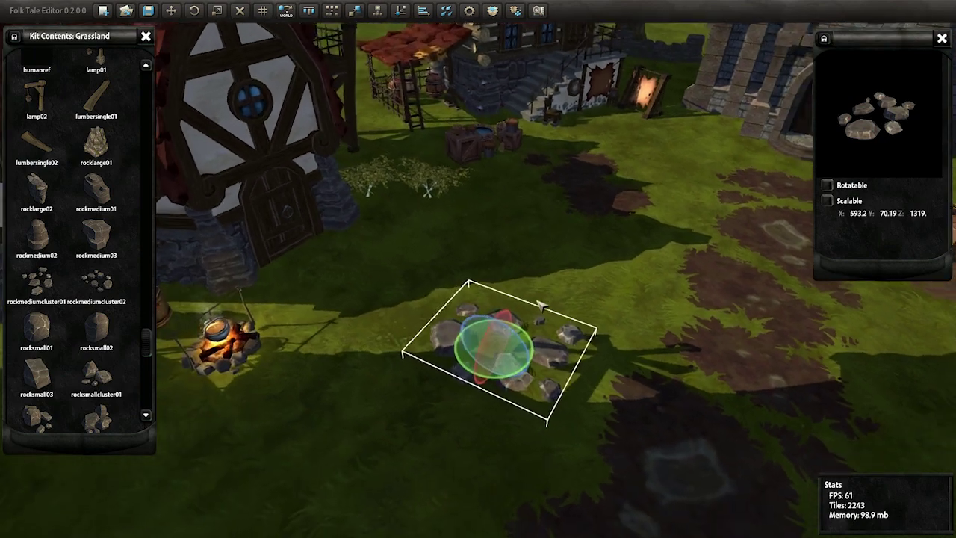
pyautogui.moveTo(541, 305); pyautogui.dragTo(503, 359, button='middle')
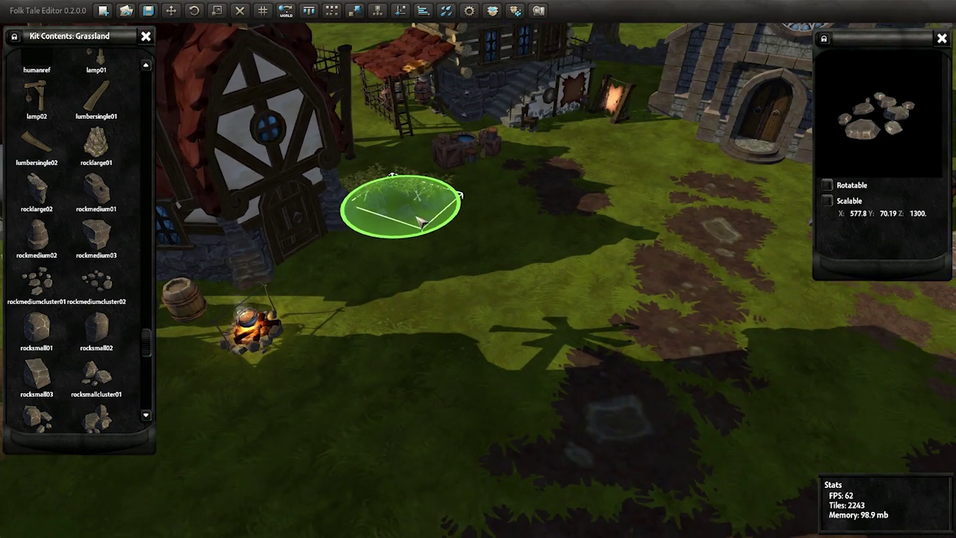
pyautogui.moveTo(484, 210); pyautogui.dragTo(505, 132, button='middle')
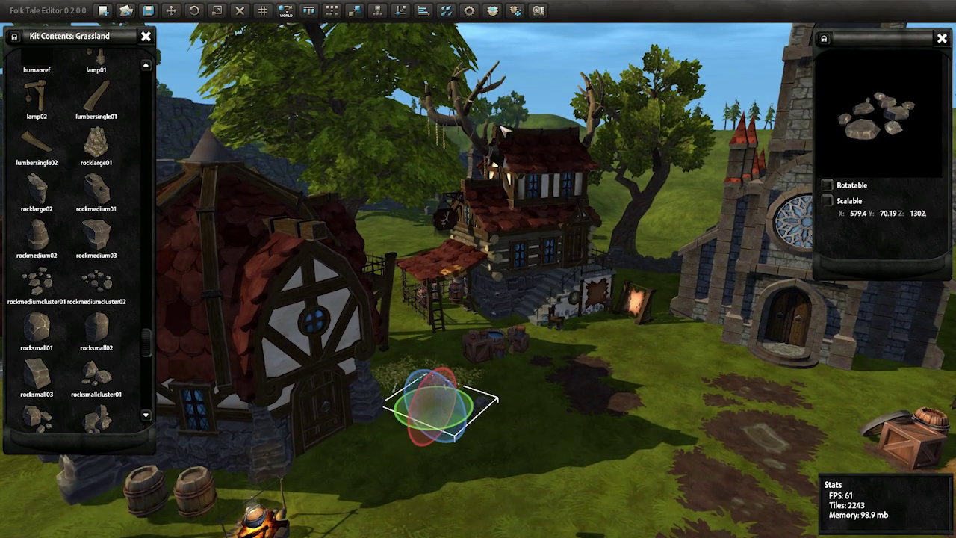
pyautogui.click(532, 80)
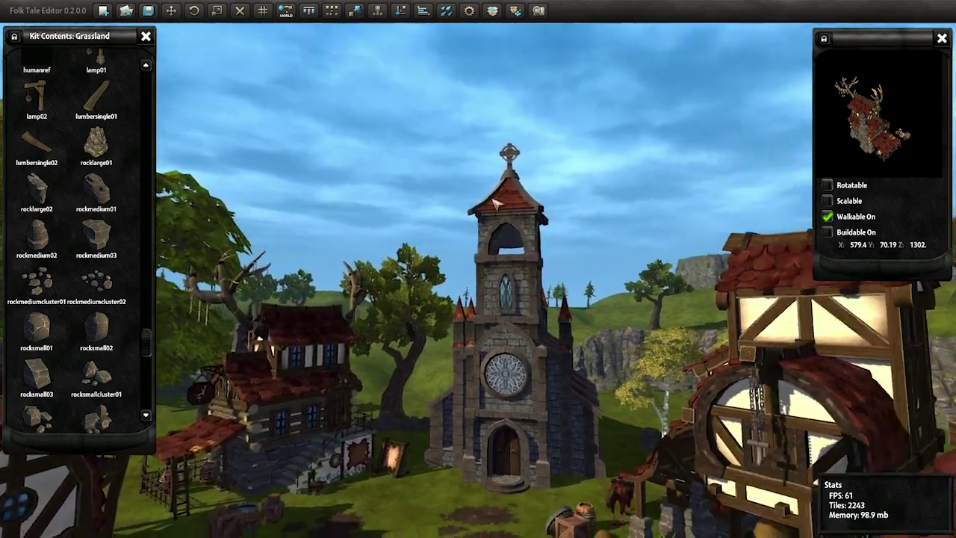
# Step: Bring a medium rock into the village and slide it into place beside the timber house
pyautogui.moveTo(533, 81); pyautogui.dragTo(491, 232, button='middle')
pyautogui.press('w')
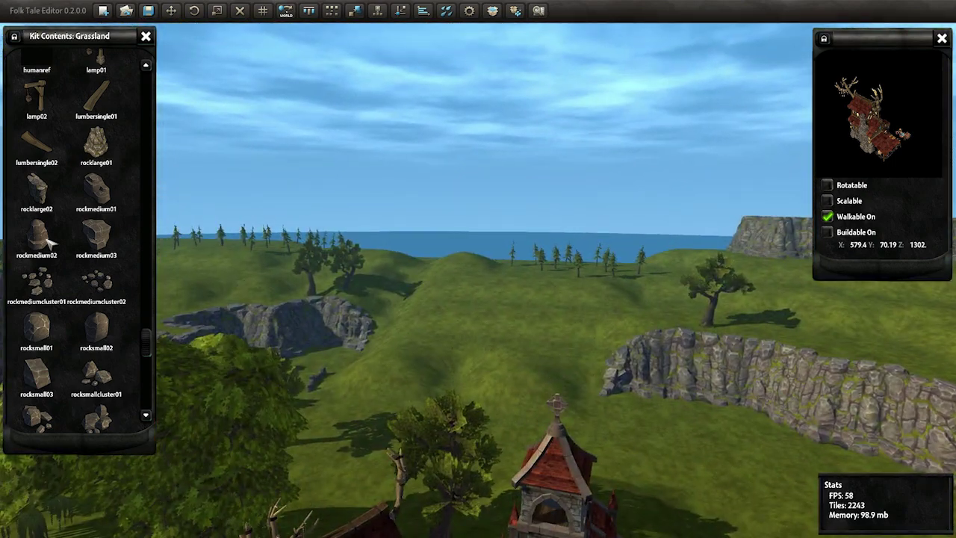
pyautogui.moveTo(45, 239); pyautogui.dragTo(459, 241)
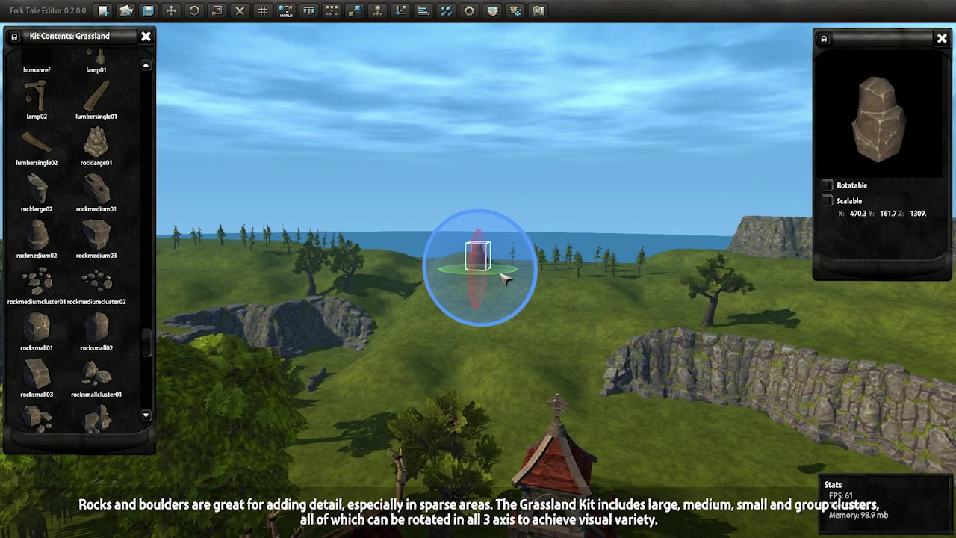
pyautogui.moveTo(481, 347); pyautogui.dragTo(538, 108)
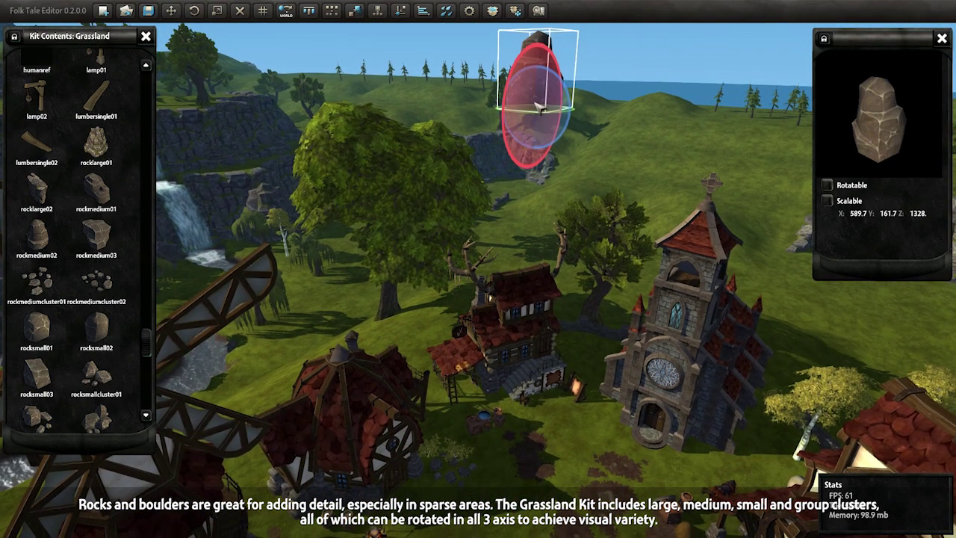
pyautogui.press('w')
pyautogui.moveTo(482, 262); pyautogui.dragTo(493, 71, button='right')
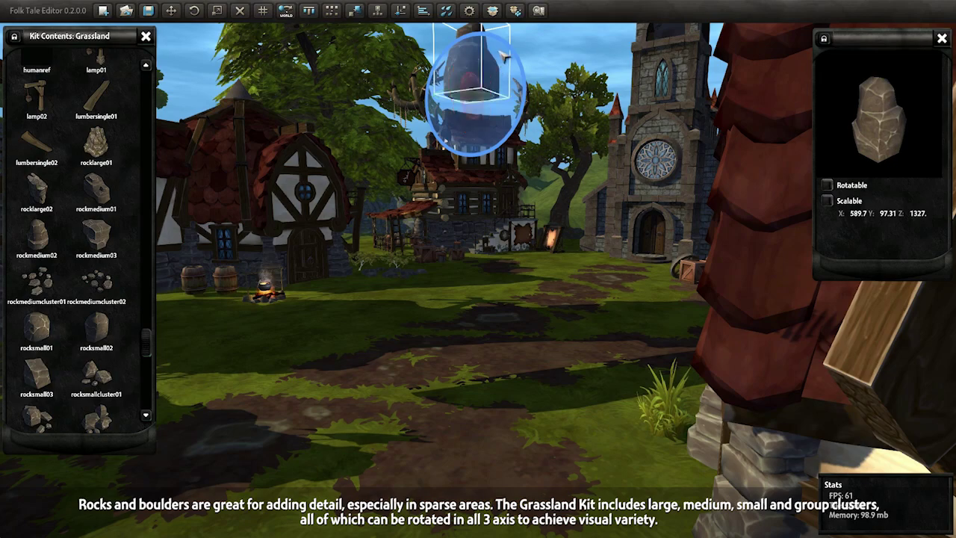
pyautogui.press('w')
pyautogui.moveTo(451, 278)
pyautogui.mouseDown(button='right')
pyautogui.moveTo(446, 338)
pyautogui.moveTo(482, 383)
pyautogui.mouseUp(button='right')
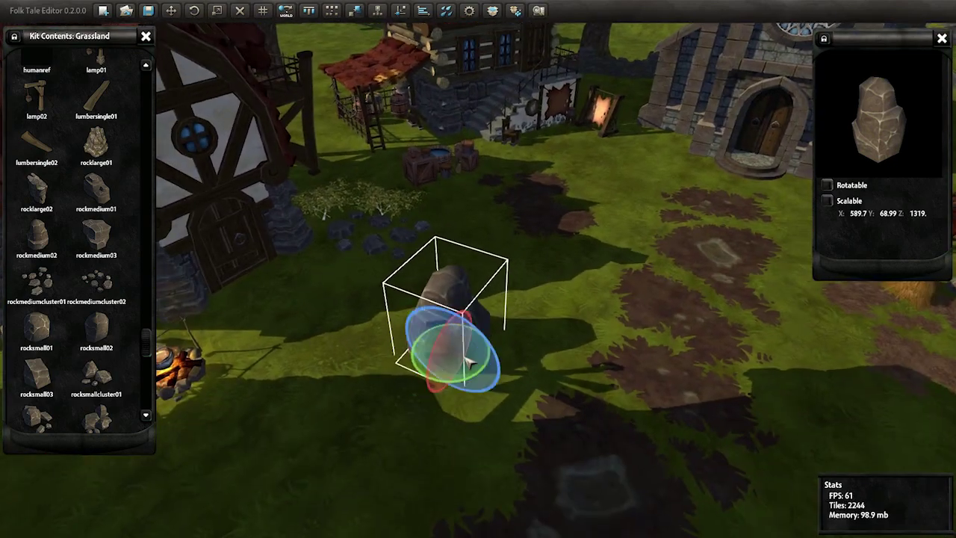
pyautogui.moveTo(482, 381); pyautogui.dragTo(360, 225)
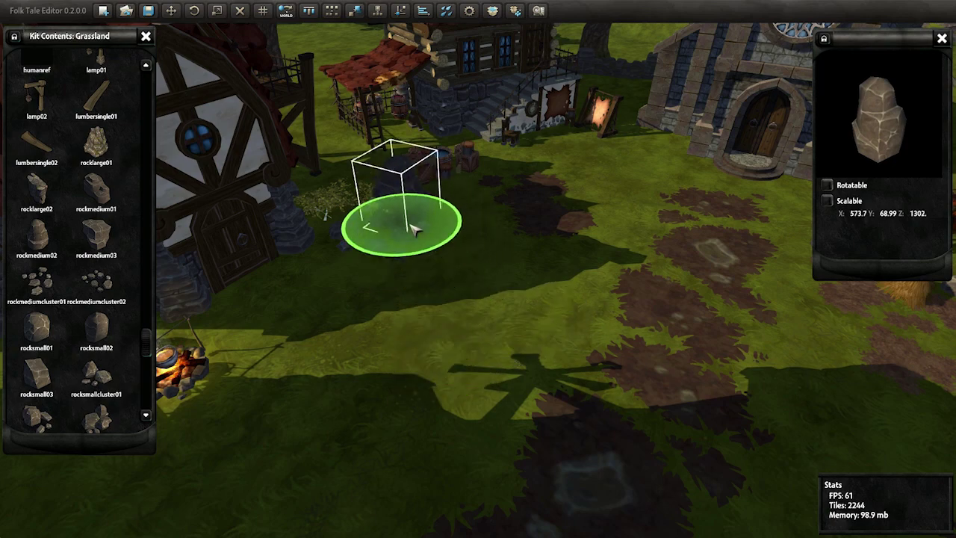
# Step: Switch to the rotate gizmo and turn the view to face the church
pyautogui.press('e')
pyautogui.moveTo(359, 221)
pyautogui.mouseDown(button='right')
pyautogui.moveTo(570, 251)
pyautogui.moveTo(435, 269)
pyautogui.moveTo(391, 168)
pyautogui.mouseUp(button='right')
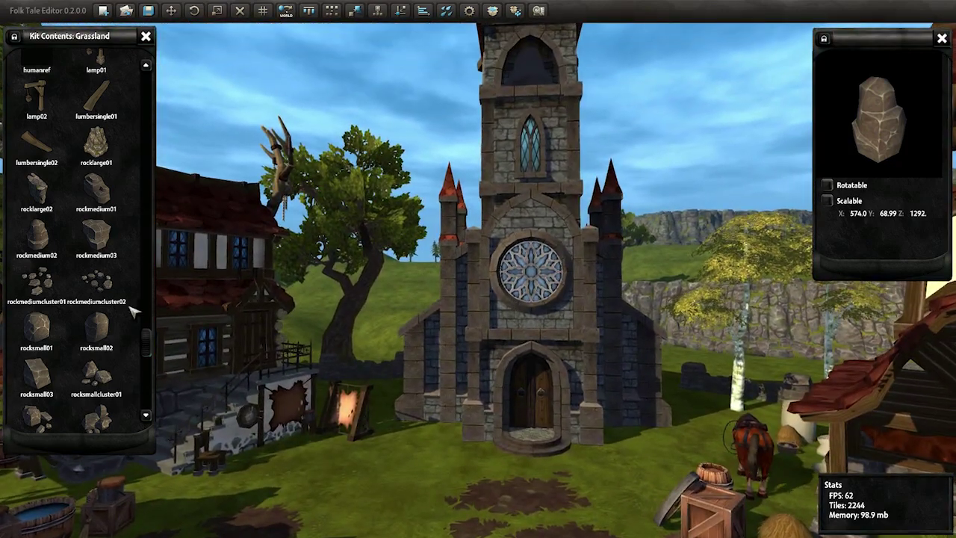
pyautogui.moveTo(145, 338)
pyautogui.mouseDown()
pyautogui.moveTo(148, 159)
pyautogui.moveTo(148, 213)
pyautogui.mouseUp()
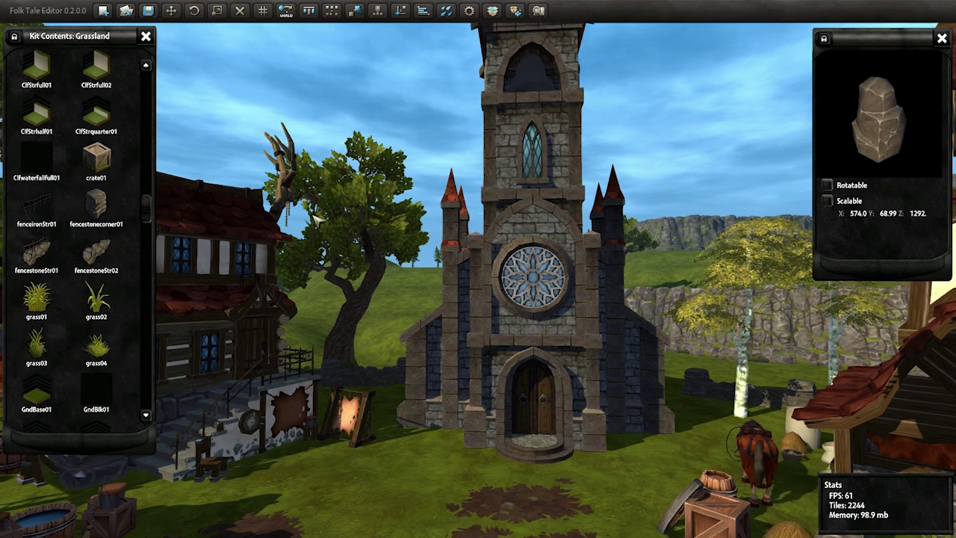
# Step: Place a fencestoneStr01 fence section and rotate it to run along the church front
pyautogui.scroll(3, 316, 219)
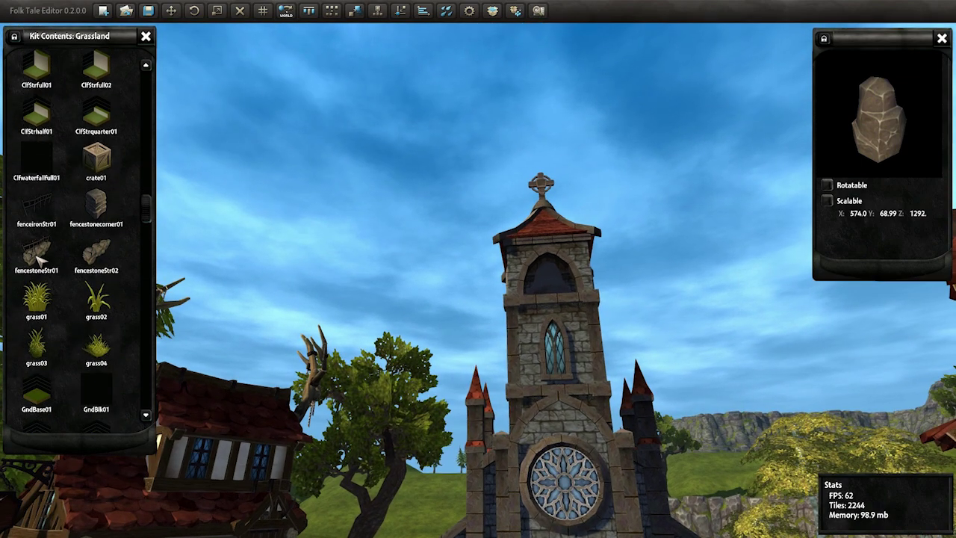
pyautogui.click(37, 256)
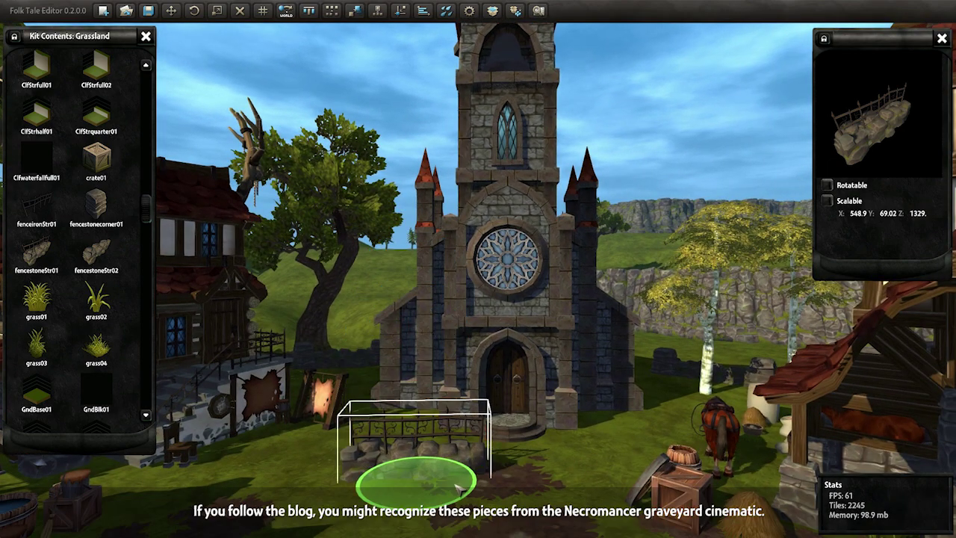
pyautogui.scroll(3, 472, 470)
pyautogui.scroll(5, 472, 470)
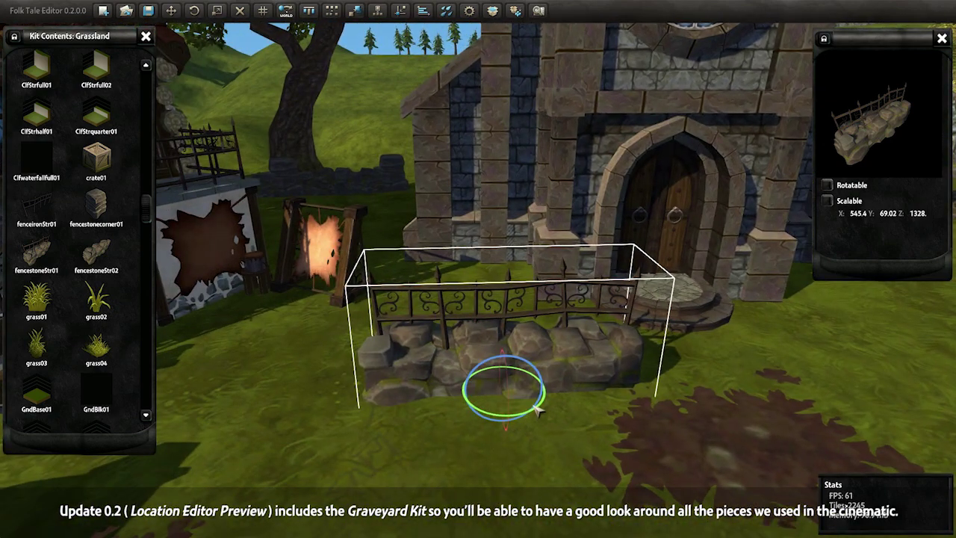
pyautogui.moveTo(537, 409)
pyautogui.mouseDown()
pyautogui.moveTo(531, 418)
pyautogui.moveTo(472, 409)
pyautogui.mouseUp()
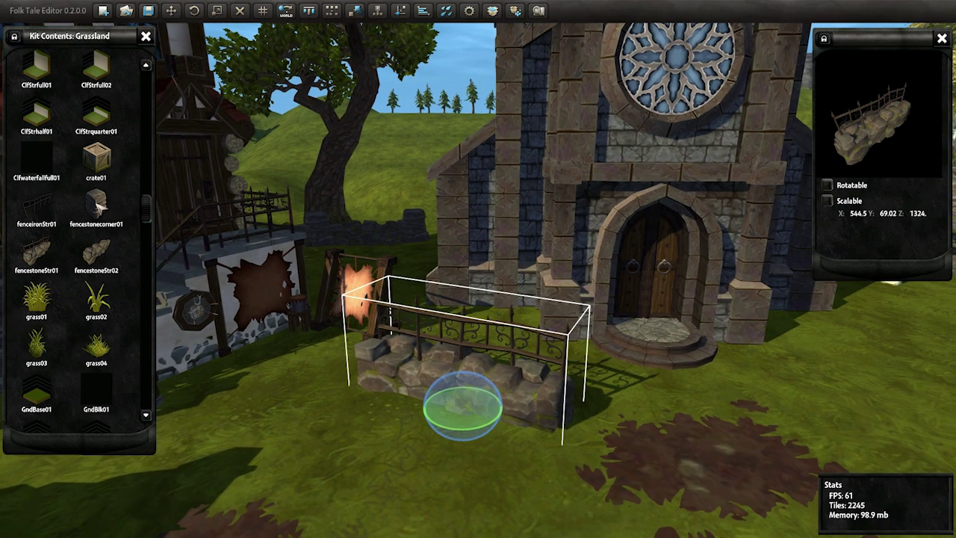
# Step: Set a fencestonecorner01 stone pillar at the fence's right end and slide the fence against it
pyautogui.click(441, 296)
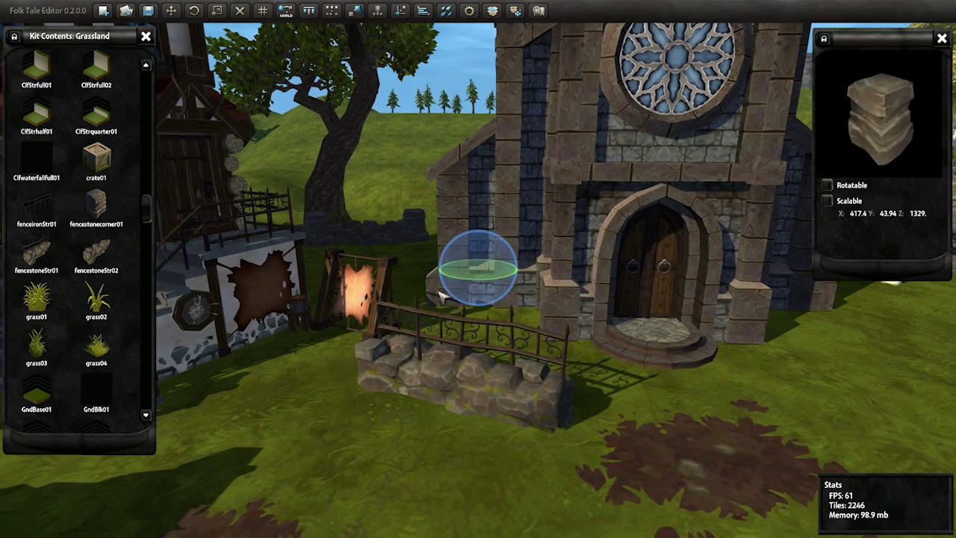
pyautogui.moveTo(510, 278); pyautogui.dragTo(619, 301)
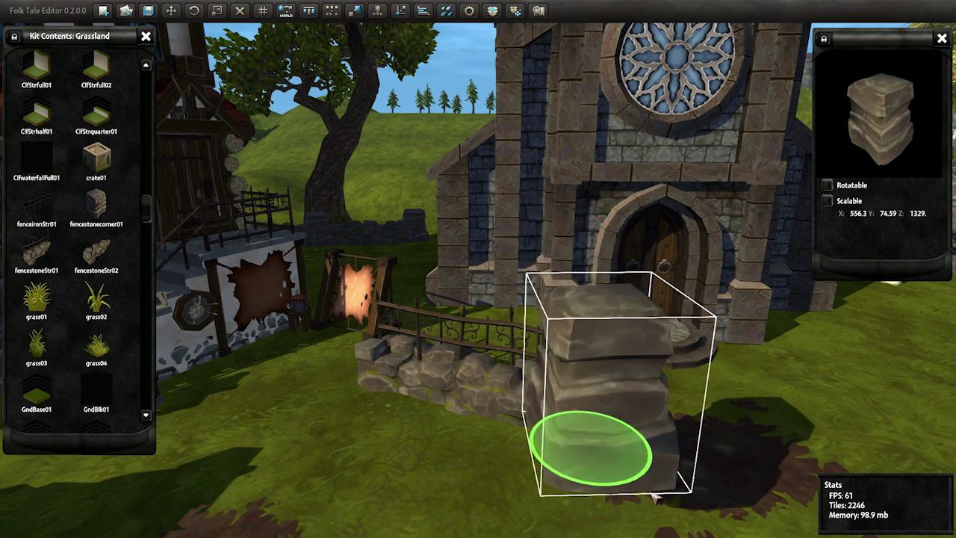
pyautogui.moveTo(618, 301)
pyautogui.mouseDown()
pyautogui.moveTo(661, 414)
pyautogui.moveTo(632, 398)
pyautogui.moveTo(607, 457)
pyautogui.mouseUp()
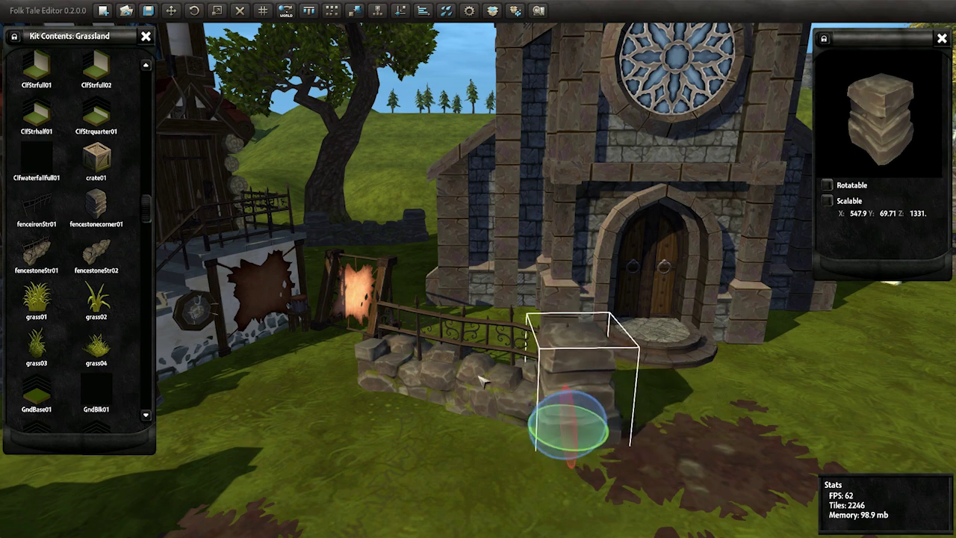
pyautogui.moveTo(497, 407)
pyautogui.mouseDown()
pyautogui.moveTo(461, 425)
pyautogui.moveTo(476, 425)
pyautogui.mouseUp()
pyautogui.scroll(-5, 478, 425)
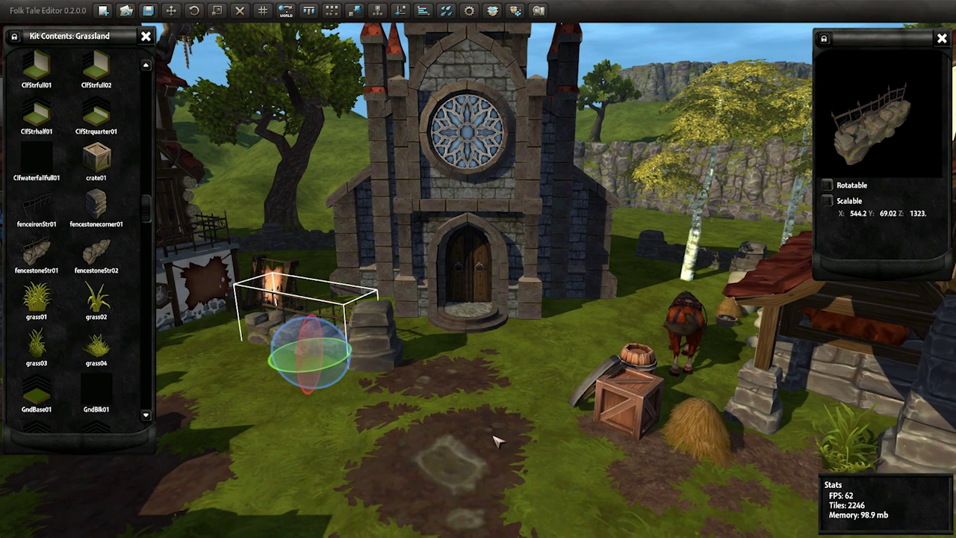
# Step: Place a second fencestoneStr01 right of the church steps, with a fencestonecorner01 pillar at its inner end
pyautogui.moveTo(353, 364); pyautogui.dragTo(635, 369)
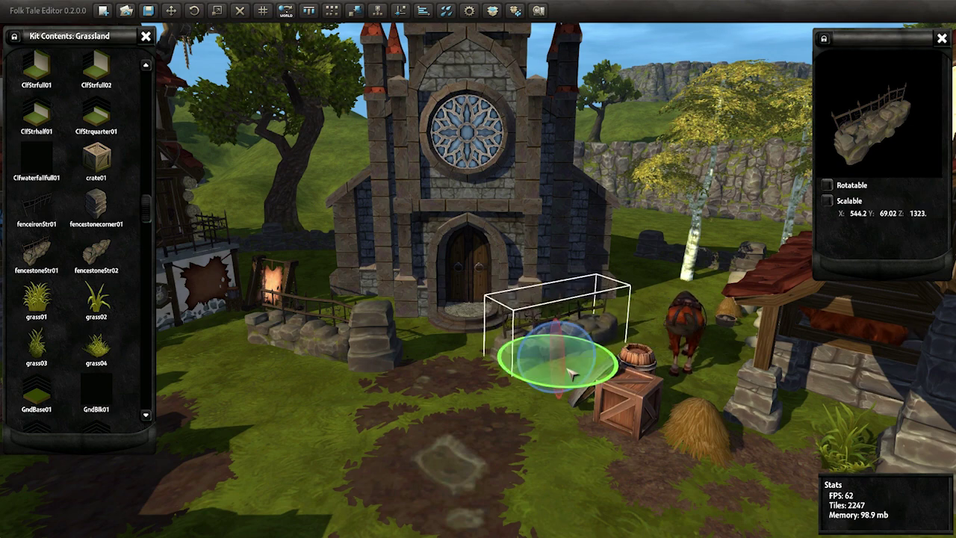
pyautogui.moveTo(573, 374); pyautogui.dragTo(598, 372)
pyautogui.click(362, 351)
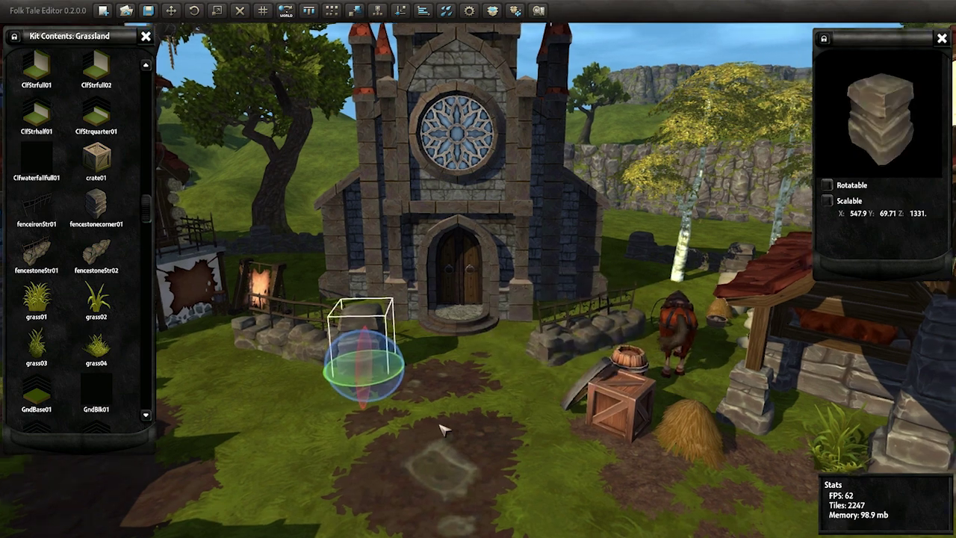
pyautogui.scroll(3, 441, 430)
pyautogui.scroll(2, 455, 389)
pyautogui.scroll(-2, 545, 341)
pyautogui.scroll(1, 410, 282)
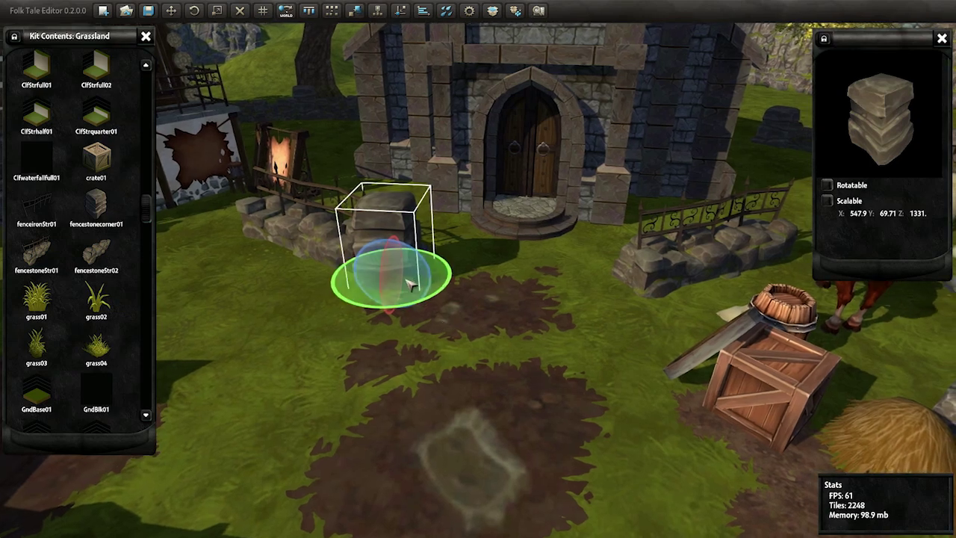
pyautogui.moveTo(409, 283); pyautogui.dragTo(615, 299)
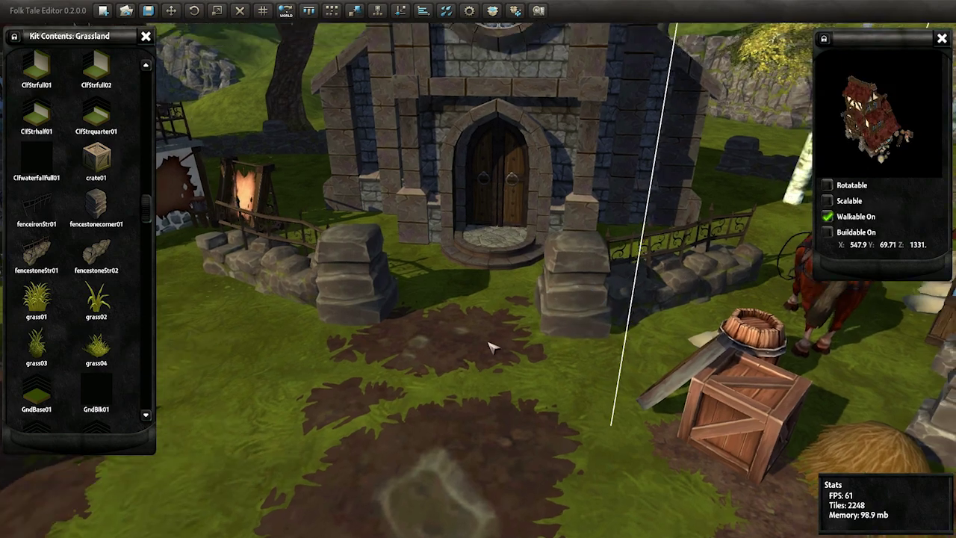
pyautogui.scroll(3, 456, 342)
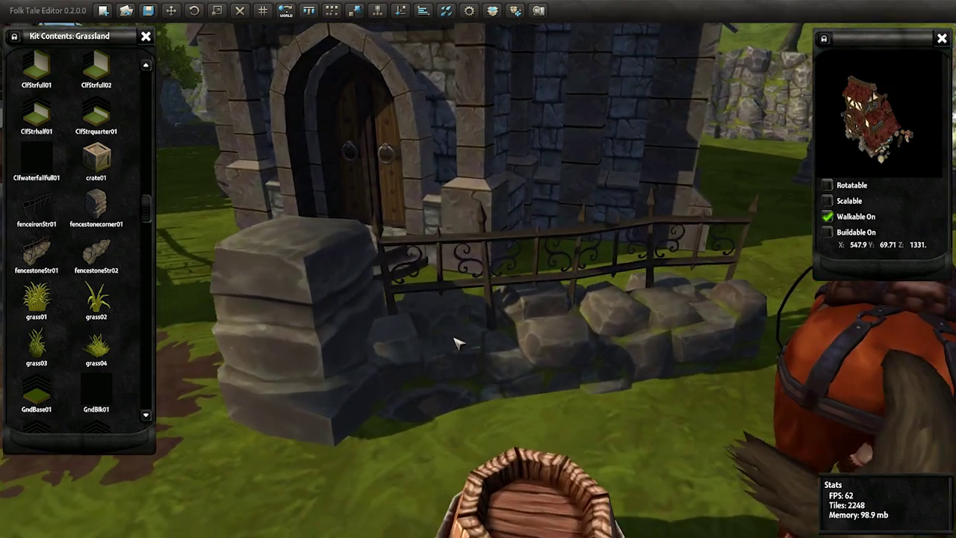
pyautogui.click(495, 328)
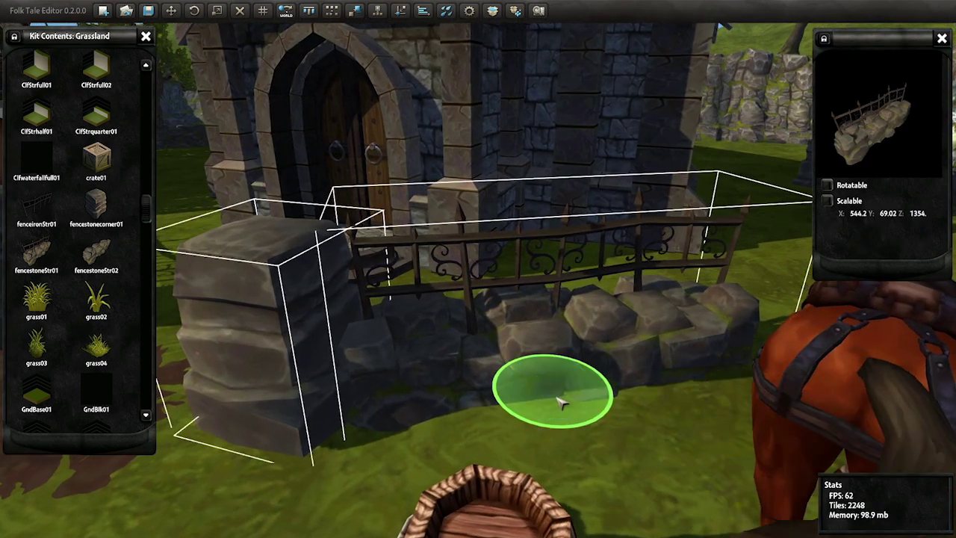
pyautogui.moveTo(560, 401); pyautogui.dragTo(470, 399)
# Step: Pan along the church front to check both fences, then select the house beside the church
pyautogui.scroll(3, 540, 410)
pyautogui.scroll(-5, 540, 410)
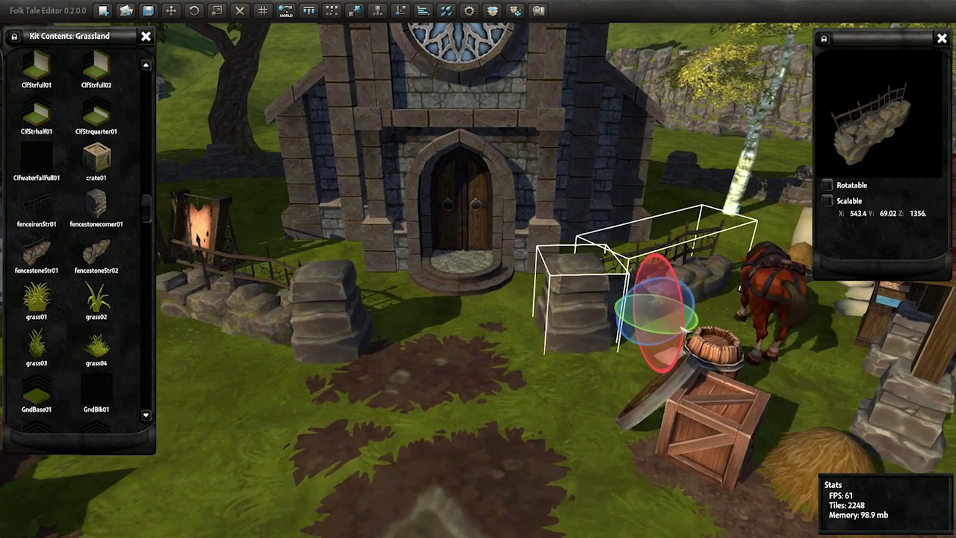
pyautogui.scroll(1, 508, 360)
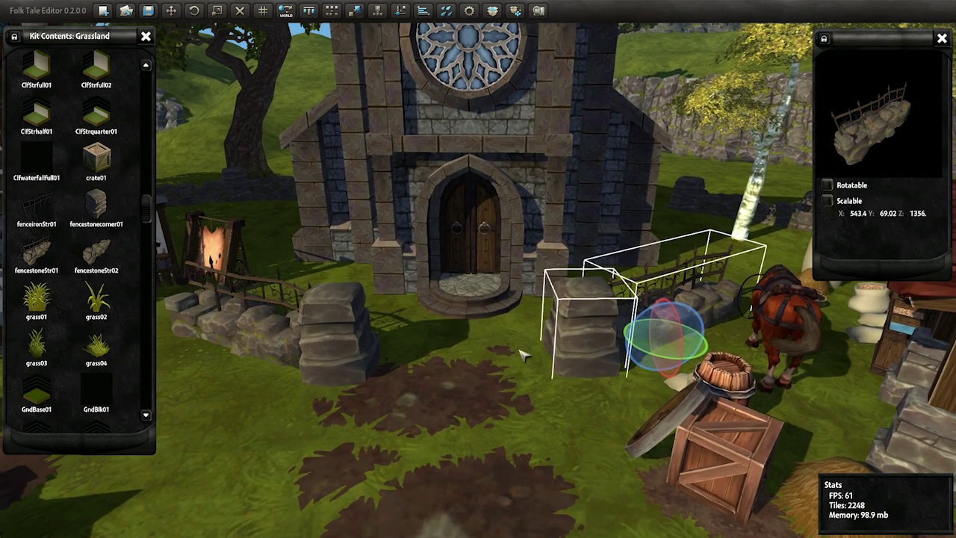
pyautogui.press('a')
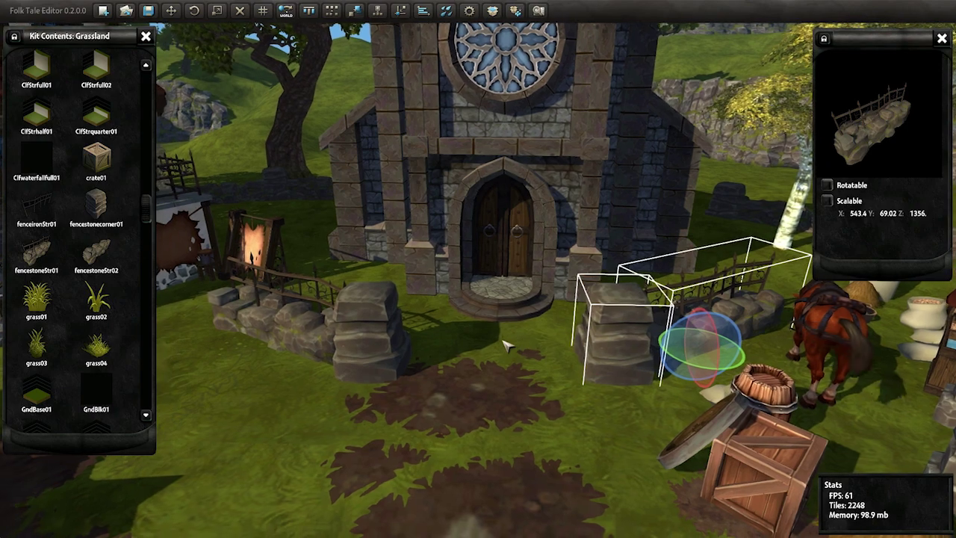
pyautogui.press('s')
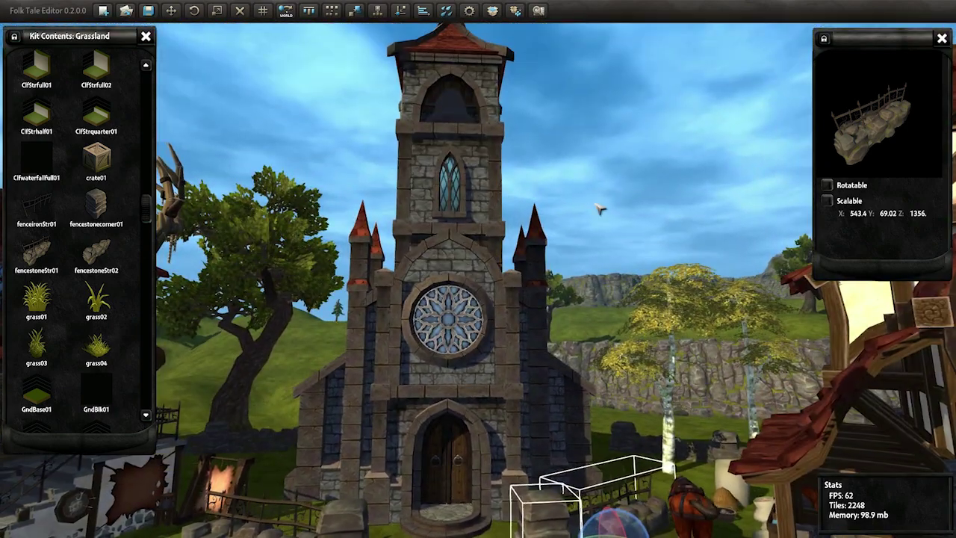
pyautogui.click(600, 210)
pyautogui.press('s')
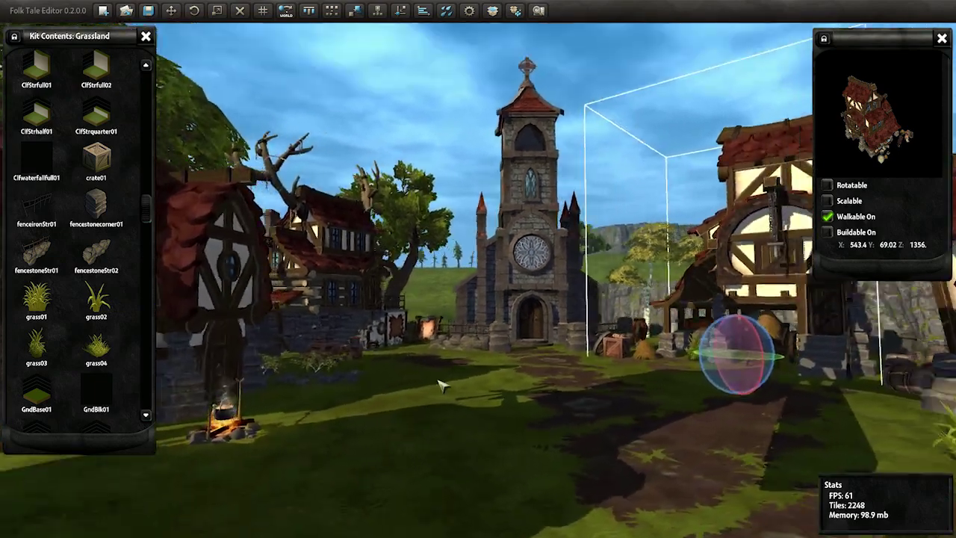
# Step: Tilt the camera up the village street past the church spire and hide the Kit Contents and properties panels
pyautogui.moveTo(437, 385)
pyautogui.mouseDown(button='right')
pyautogui.moveTo(470, 382)
pyautogui.moveTo(485, 504)
pyautogui.mouseUp(button='right')
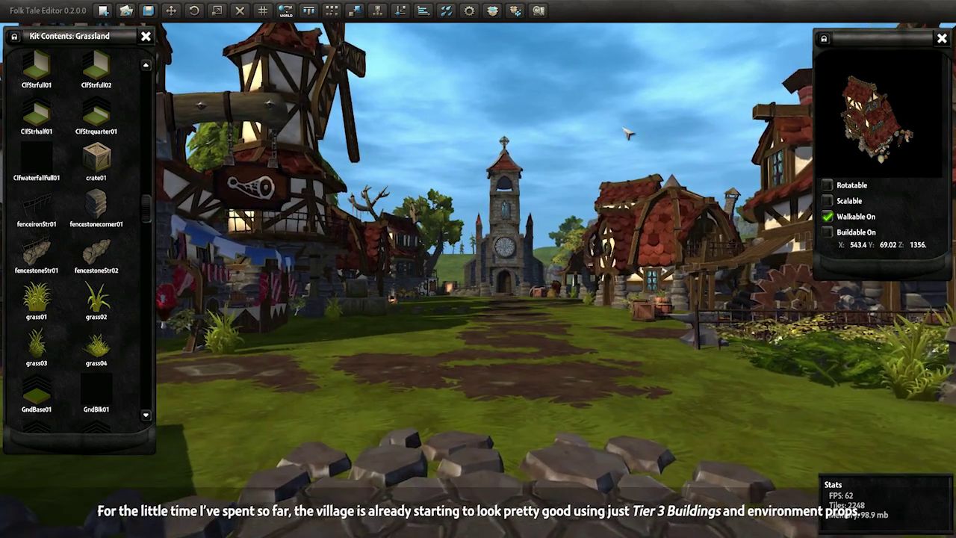
pyautogui.click(538, 10)
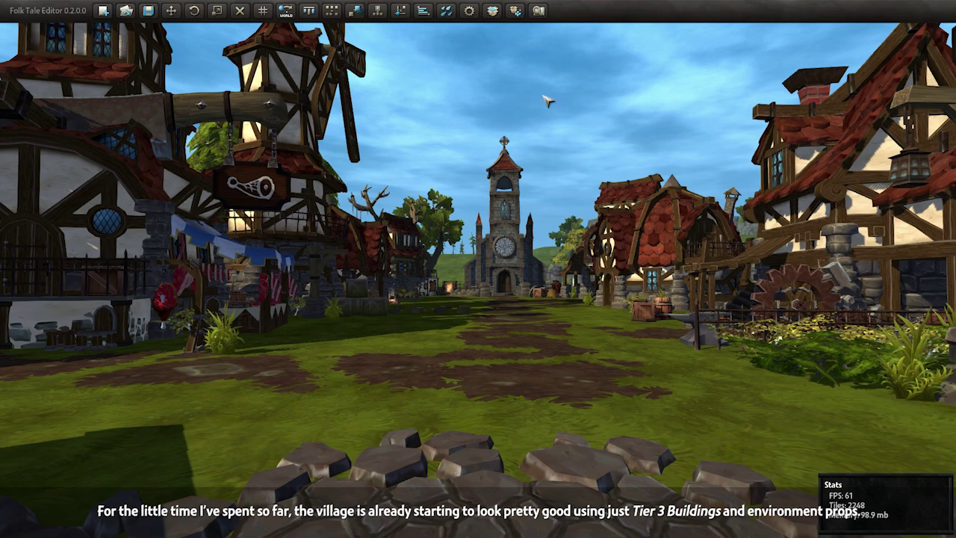
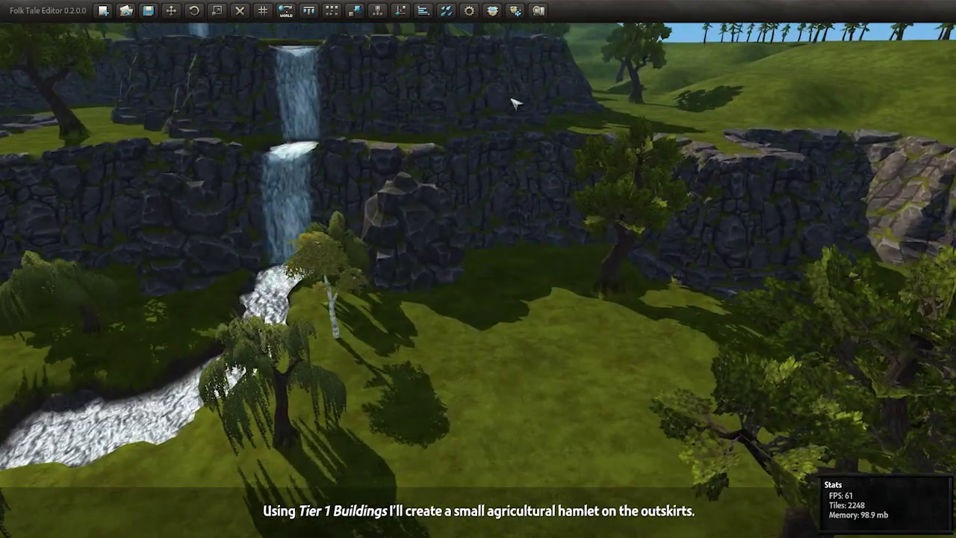
# Step: Switch to the Human Buildings kit and place a WoodcuttersT0 building in front of the cliffs
pyautogui.click(515, 10)
pyautogui.click(493, 11)
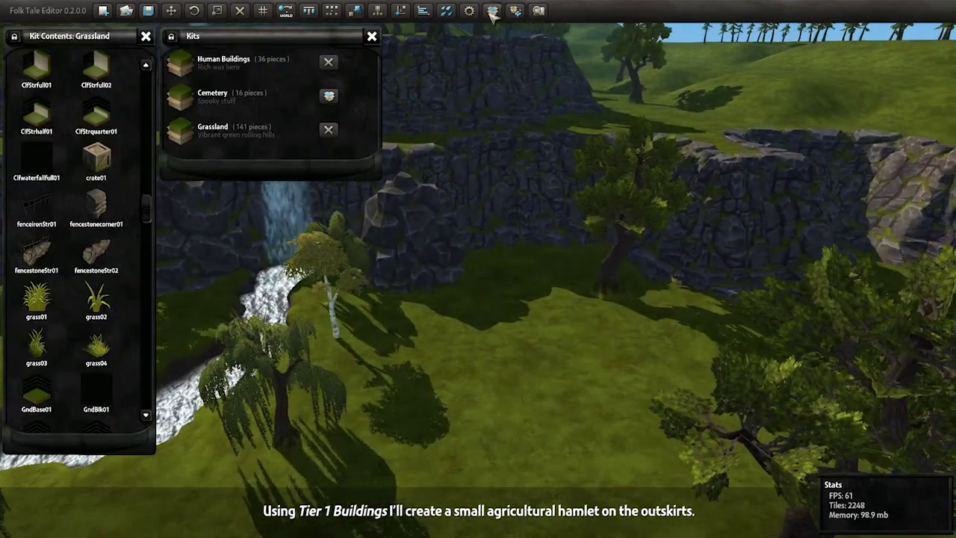
pyautogui.click(329, 62)
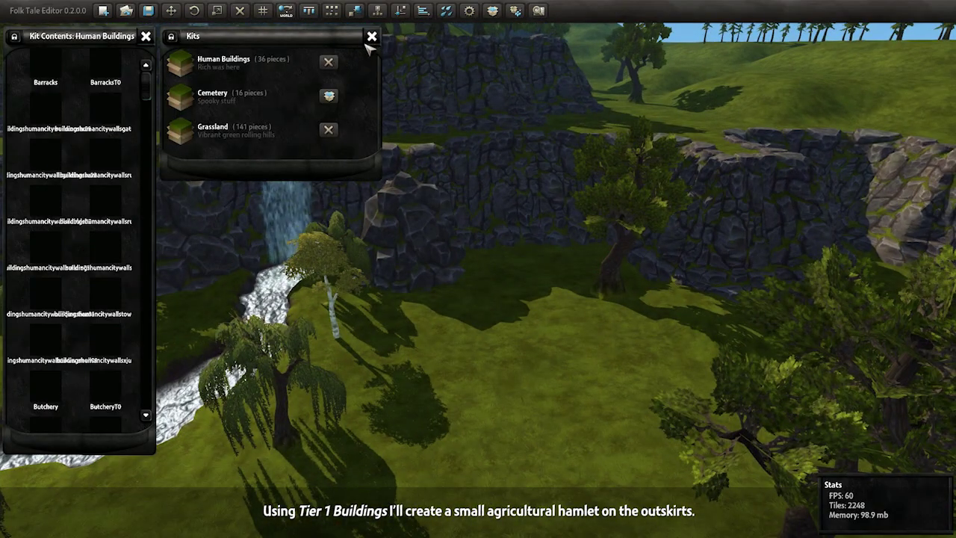
pyautogui.click(371, 36)
pyautogui.scroll(-10, 75, 225)
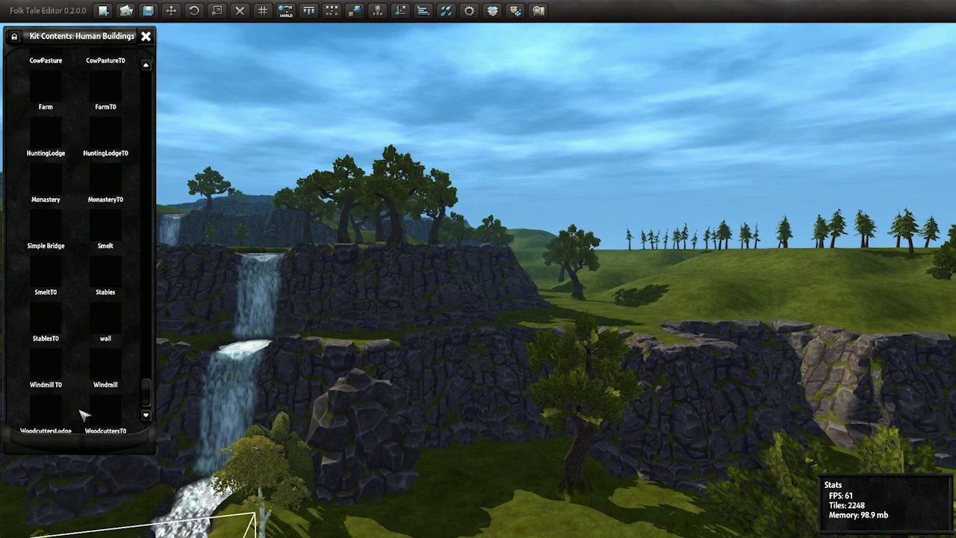
pyautogui.moveTo(114, 417); pyautogui.dragTo(478, 423)
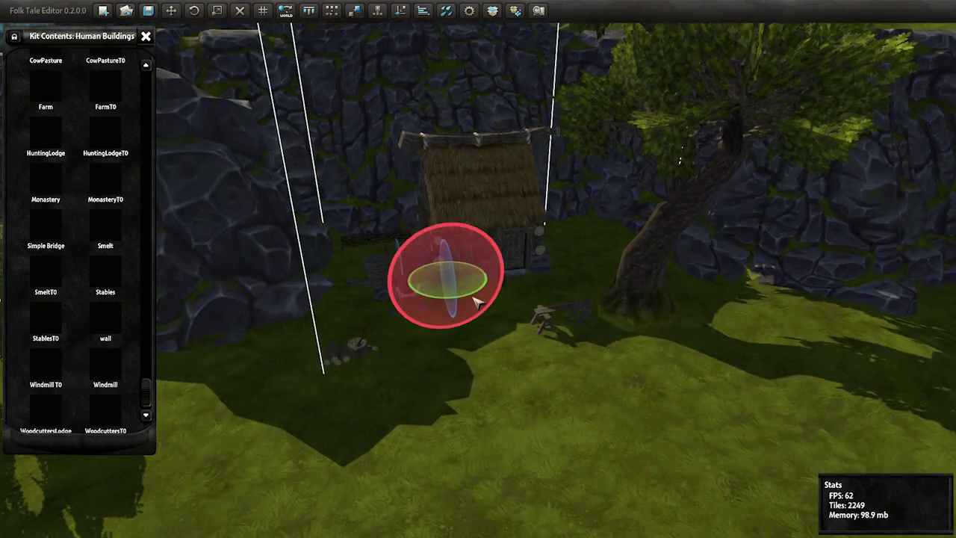
pyautogui.moveTo(478, 299)
pyautogui.mouseDown(button='middle')
pyautogui.moveTo(569, 280)
pyautogui.moveTo(597, 334)
pyautogui.moveTo(633, 340)
pyautogui.mouseUp(button='middle')
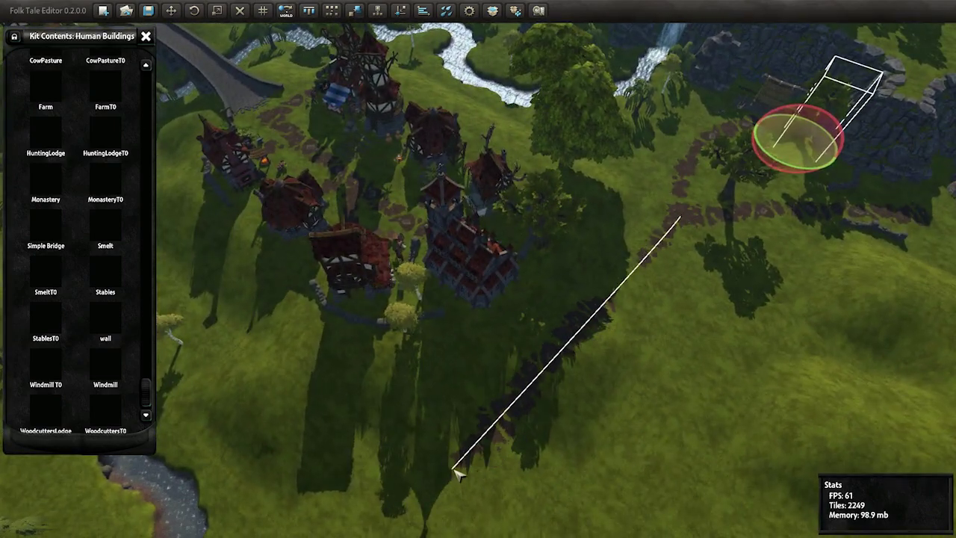
# Step: Frame the woodcutter's building, then fly over the river and along the dirt path to the stone wall
pyautogui.press('f')
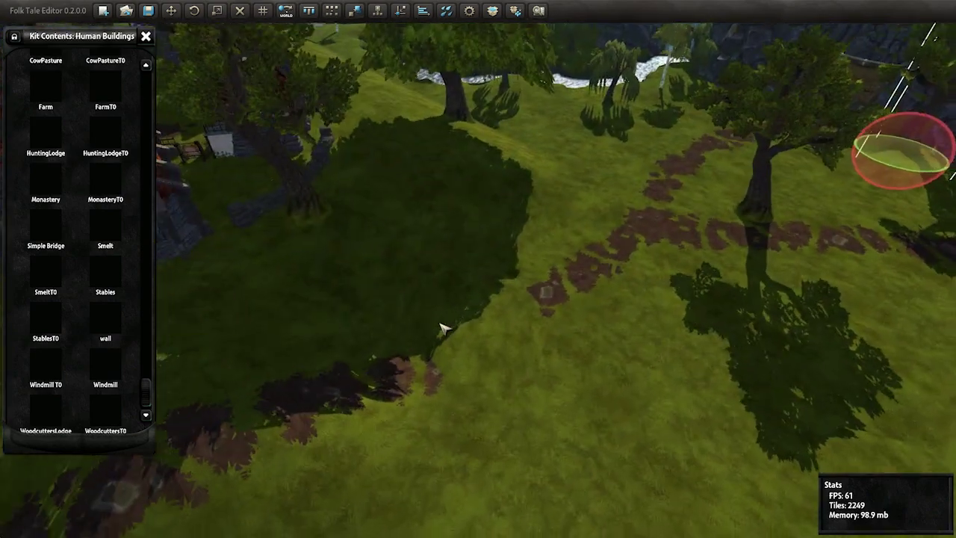
pyautogui.moveTo(476, 340)
pyautogui.mouseDown(button='right')
pyautogui.moveTo(551, 127)
pyautogui.moveTo(533, 405)
pyautogui.moveTo(625, 299)
pyautogui.mouseUp(button='right')
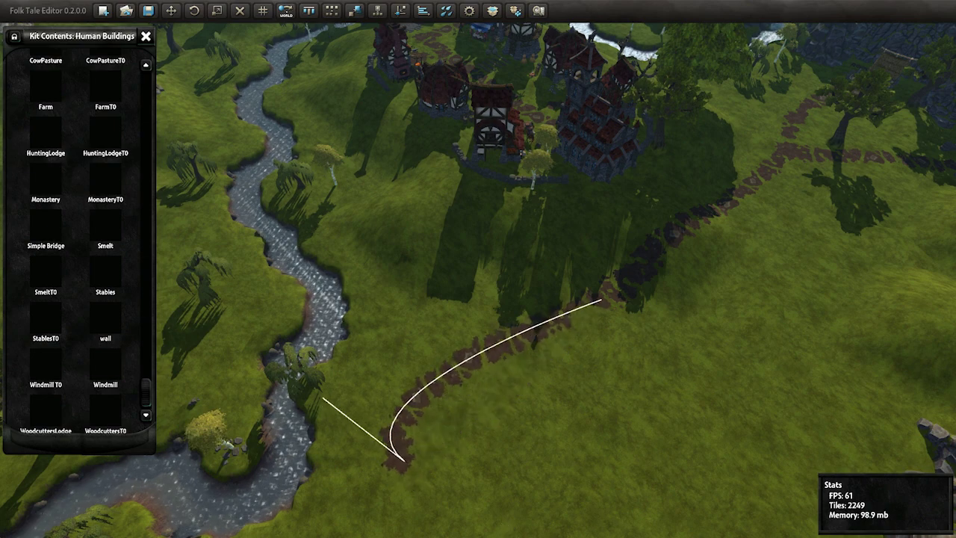
pyautogui.moveTo(625, 299); pyautogui.dragTo(546, 323, button='right')
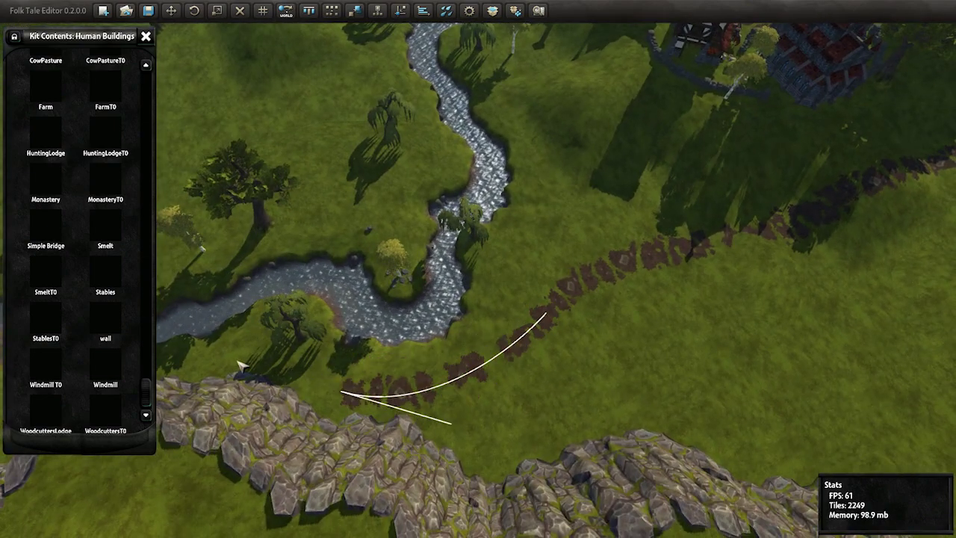
pyautogui.scroll(5, 591, 306)
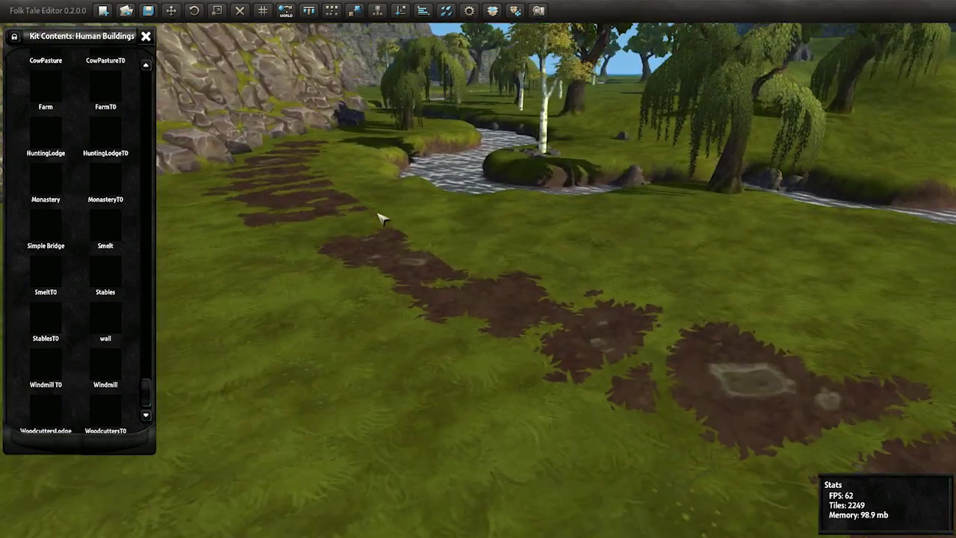
pyautogui.moveTo(379, 216); pyautogui.dragTo(536, 226, button='right')
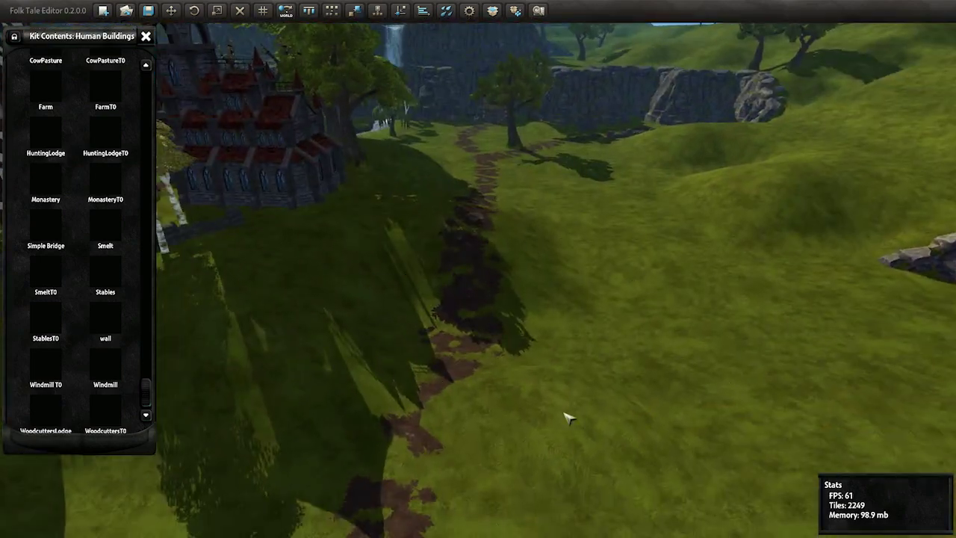
pyautogui.scroll(5, 527, 412)
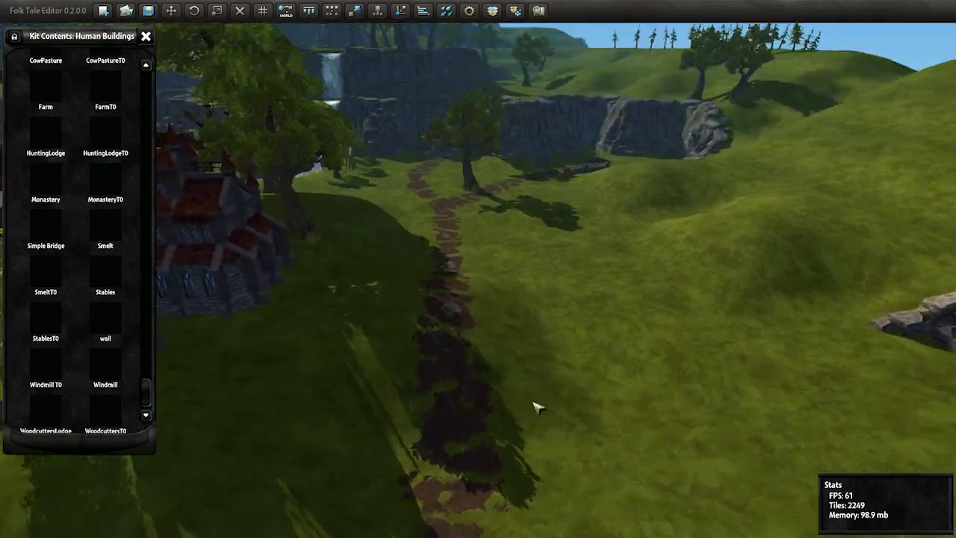
pyautogui.moveTo(538, 406)
pyautogui.mouseDown(button='right')
pyautogui.moveTo(284, 404)
pyautogui.moveTo(436, 345)
pyautogui.mouseUp(button='right')
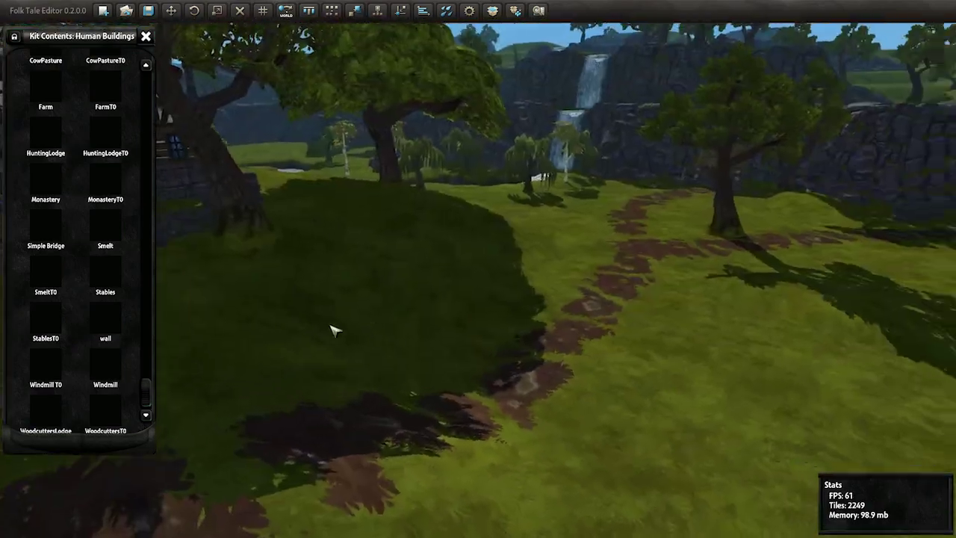
pyautogui.scroll(5, 435, 345)
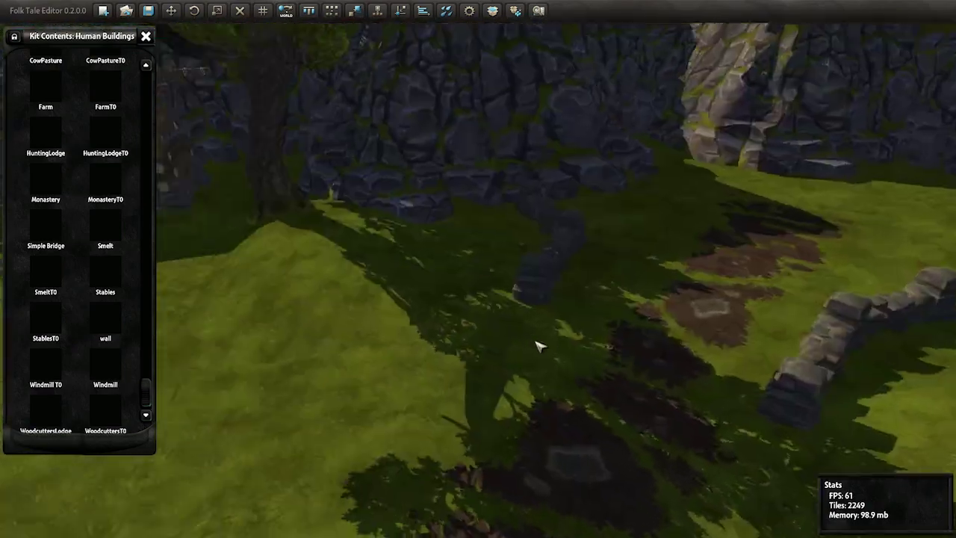
pyautogui.moveTo(501, 335); pyautogui.dragTo(585, 334, button='right')
# Step: Select the stone wall's end piece, frame it, and drag a new piece along the ground
pyautogui.click(585, 334)
pyautogui.scroll(2, 582, 298)
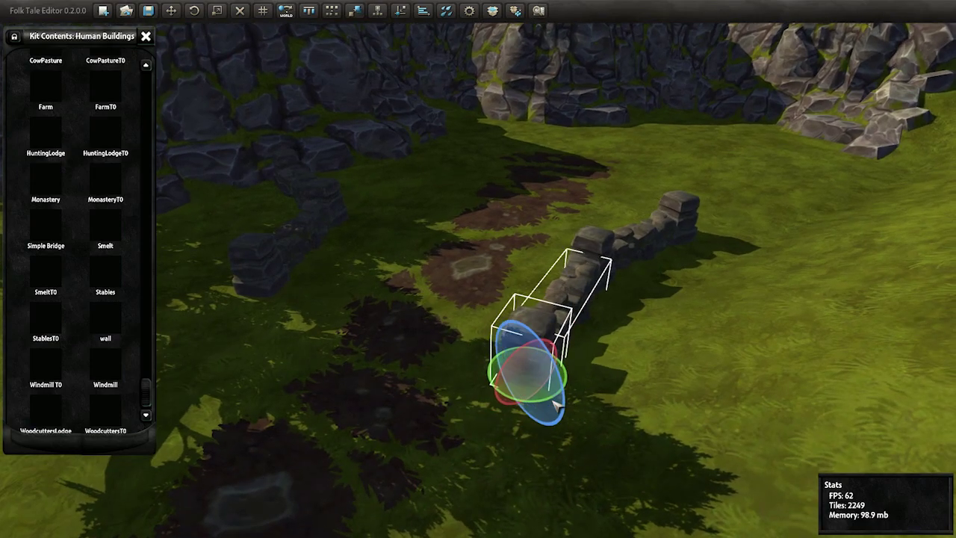
pyautogui.scroll(-3, 557, 396)
pyautogui.moveTo(557, 396); pyautogui.dragTo(291, 297, button='right')
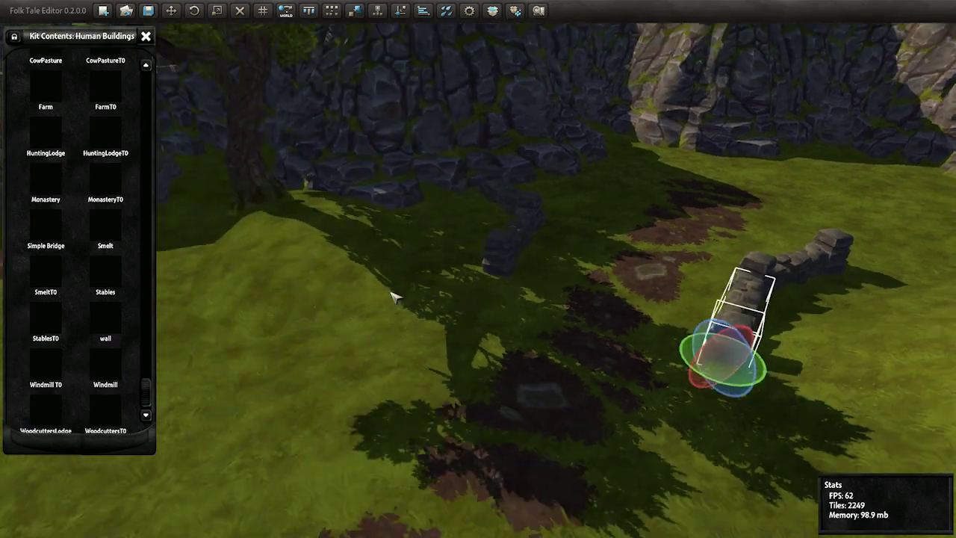
pyautogui.press('f')
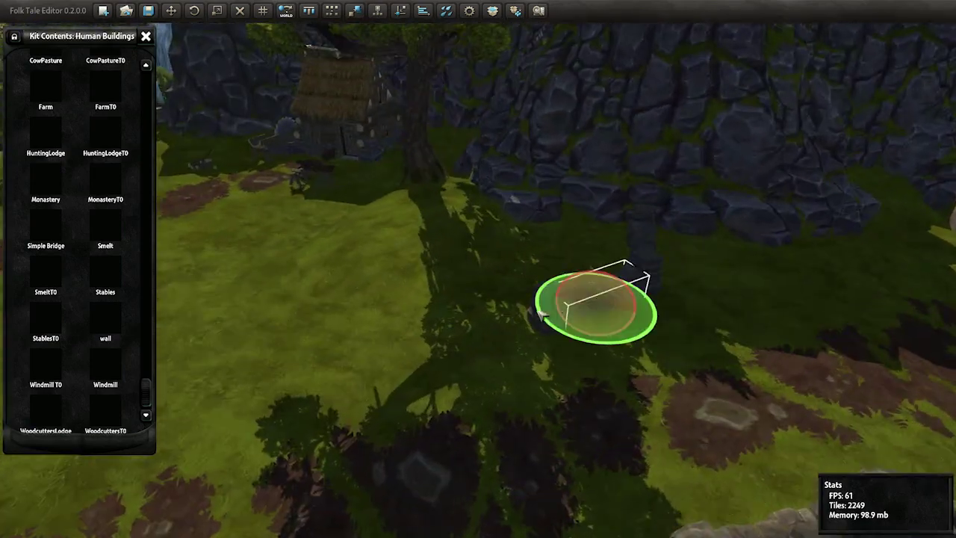
pyautogui.moveTo(506, 276); pyautogui.dragTo(485, 367, button='right')
pyautogui.moveTo(634, 332); pyautogui.dragTo(493, 393)
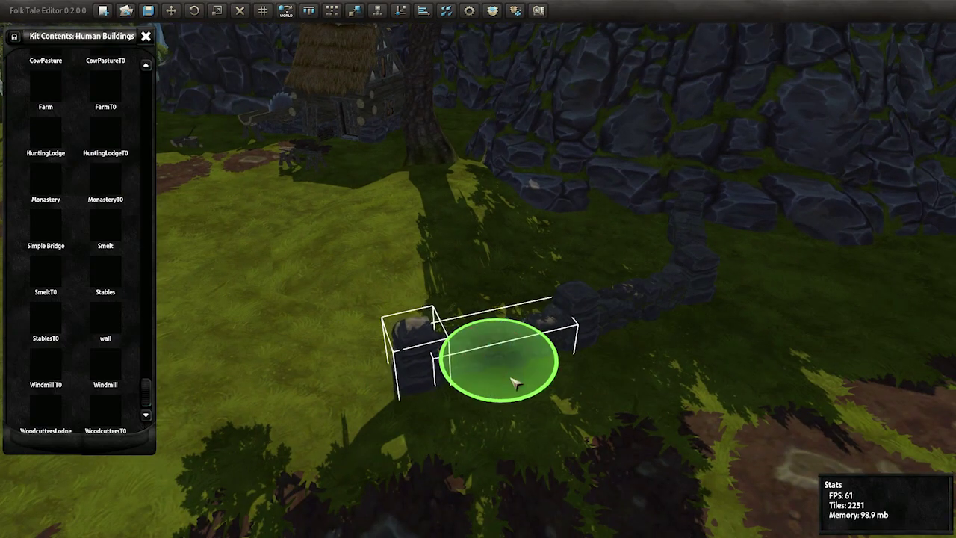
# Step: Add two more wall pieces, one slid to the left and another extending down-left
pyautogui.moveTo(516, 384); pyautogui.dragTo(516, 367, button='right')
pyautogui.scroll(-3, 517, 367)
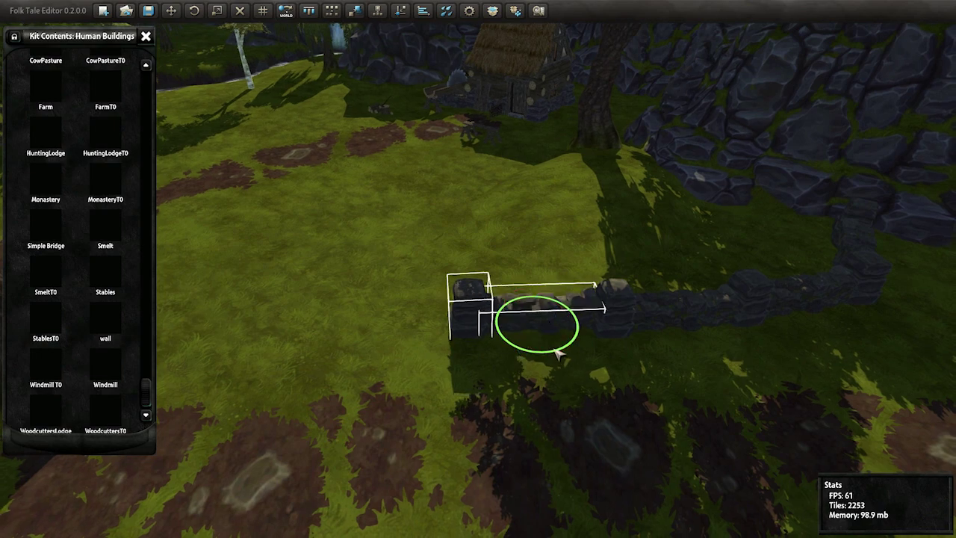
pyautogui.moveTo(562, 347); pyautogui.dragTo(433, 350)
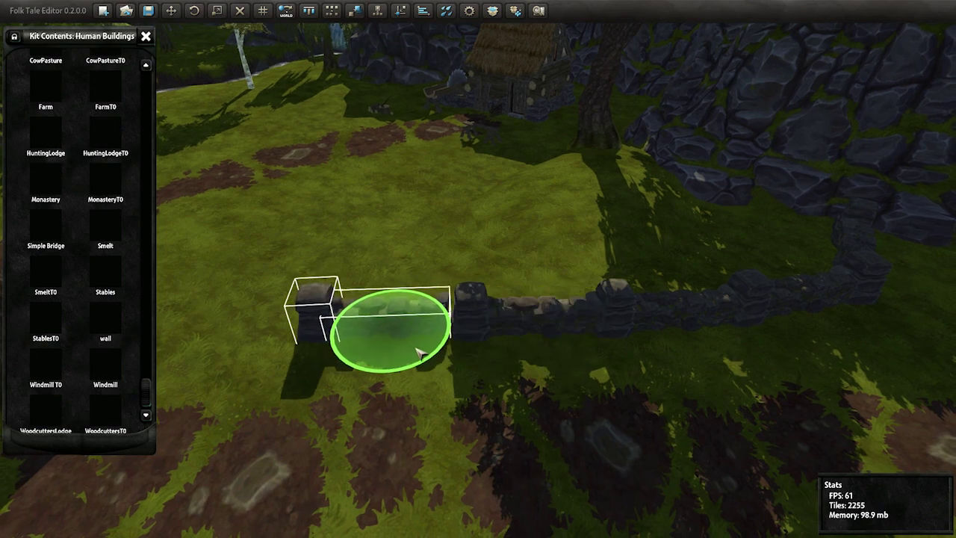
pyautogui.moveTo(434, 349); pyautogui.dragTo(538, 342, button='right')
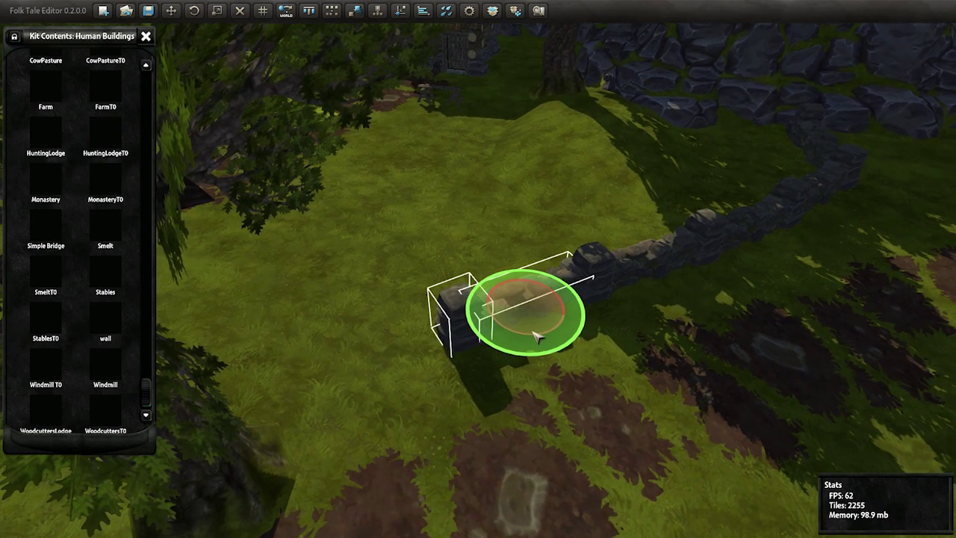
pyautogui.moveTo(536, 342); pyautogui.dragTo(413, 394)
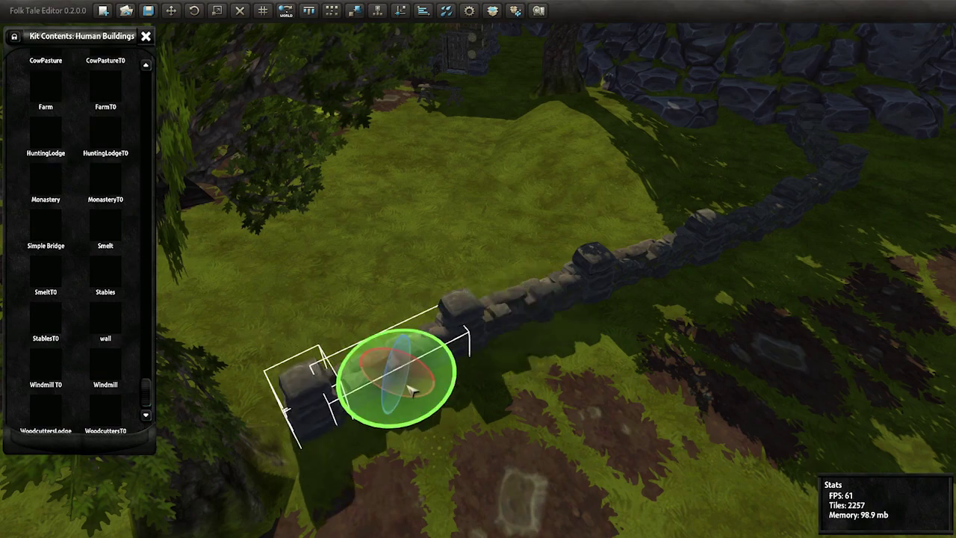
pyautogui.moveTo(413, 393); pyautogui.dragTo(536, 27, button='right')
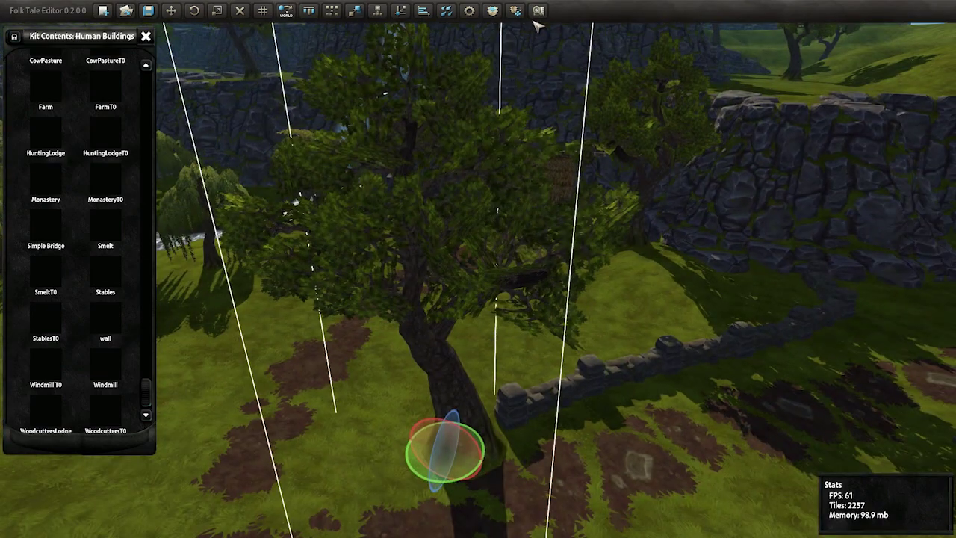
# Step: Check the large tree's details, then select the wall's long piece and its end pillar
pyautogui.click(538, 11)
pyautogui.click(538, 11)
pyautogui.click(538, 11)
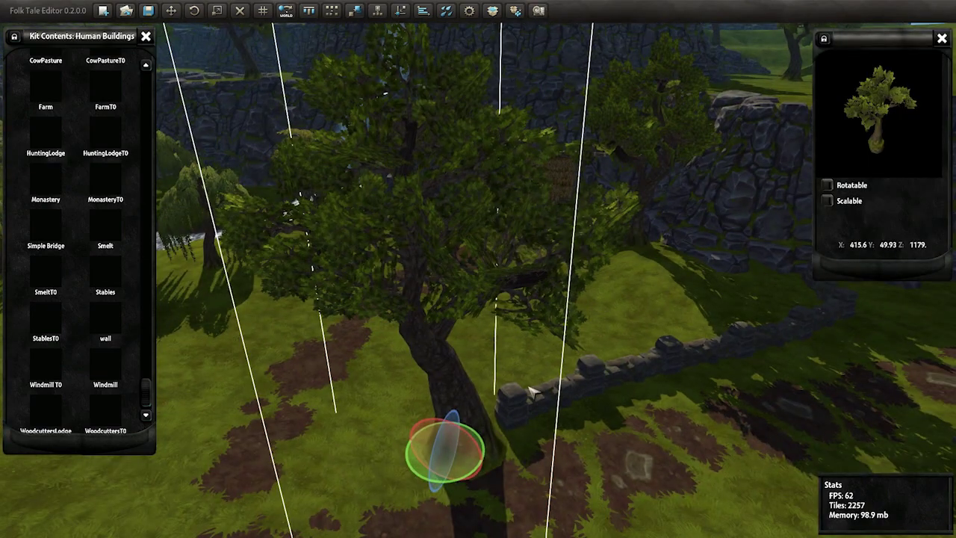
pyautogui.moveTo(464, 444); pyautogui.dragTo(497, 457, button='right')
pyautogui.click(433, 441)
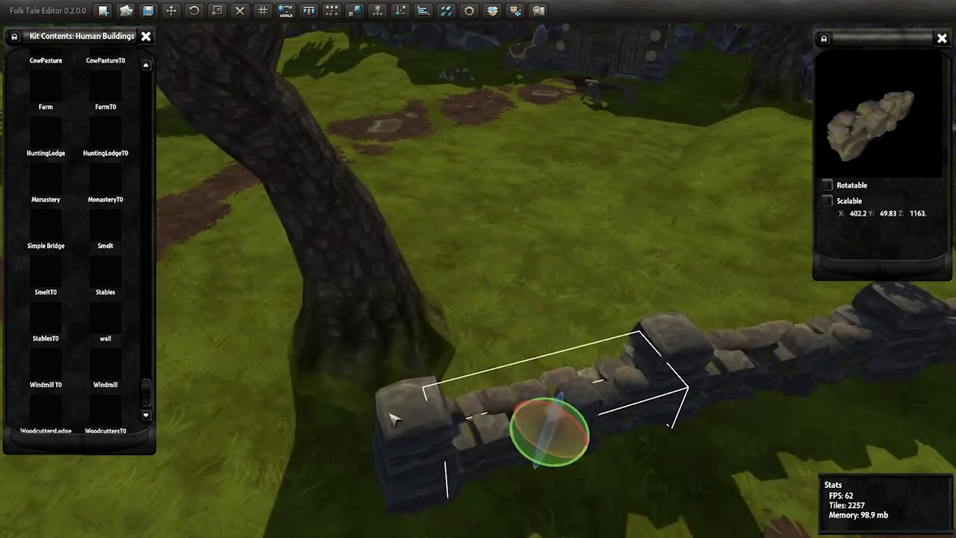
pyautogui.doubleClick(398, 424)
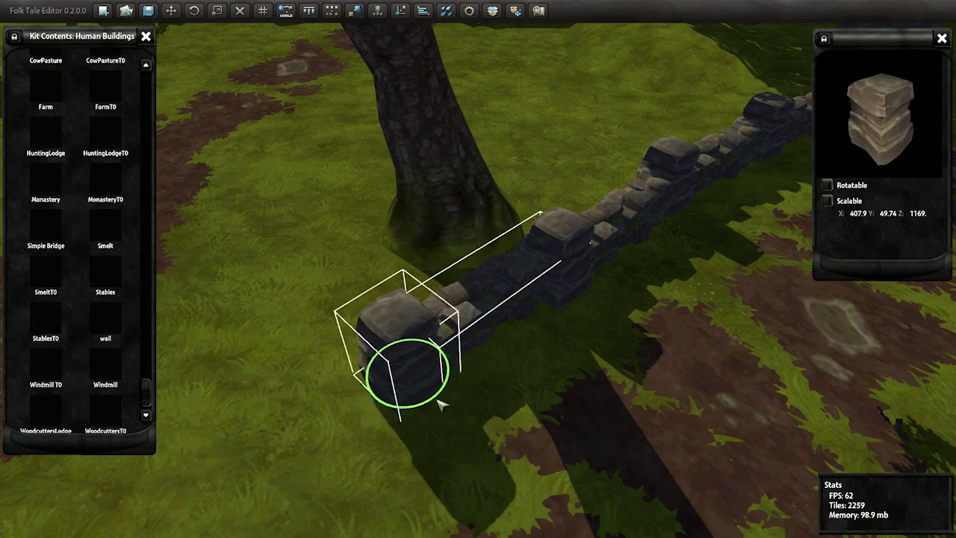
# Step: Orbit around the wall and tree and reselect the long wall segment
pyautogui.scroll(-3, 484, 340)
pyautogui.moveTo(484, 340); pyautogui.dragTo(525, 342, button='right')
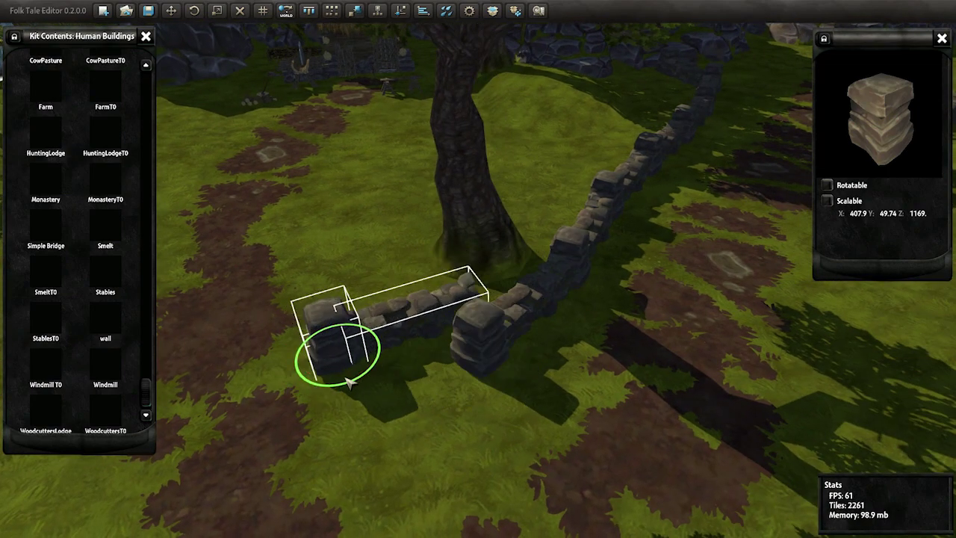
pyautogui.moveTo(334, 383)
pyautogui.mouseDown(button='right')
pyautogui.moveTo(404, 379)
pyautogui.moveTo(529, 397)
pyautogui.mouseUp(button='right')
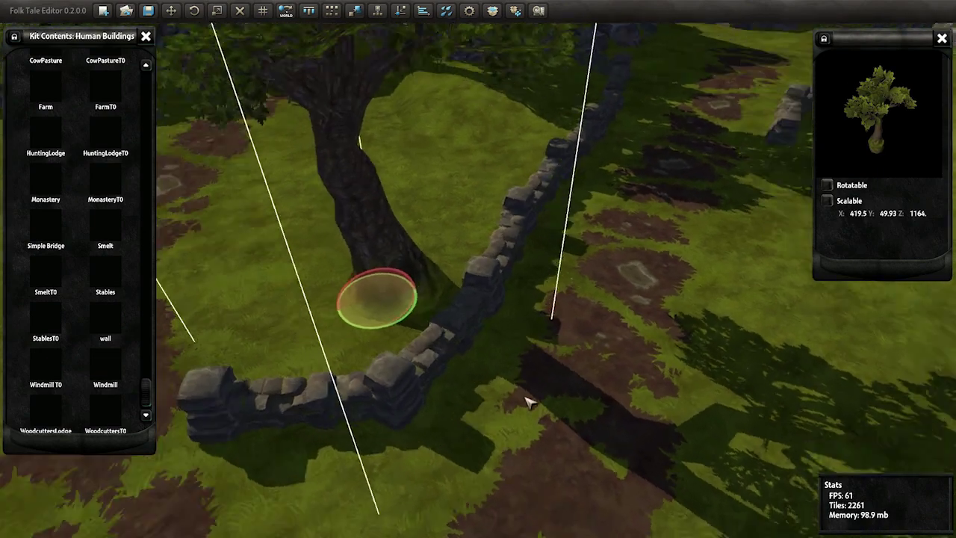
pyautogui.scroll(5, 373, 391)
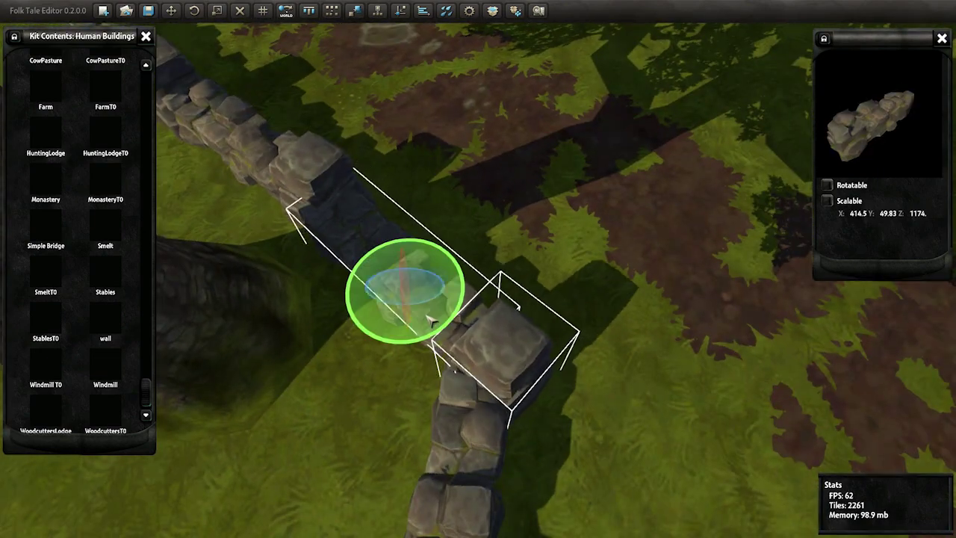
pyautogui.moveTo(421, 327); pyautogui.dragTo(350, 396, button='right')
pyautogui.click(351, 396)
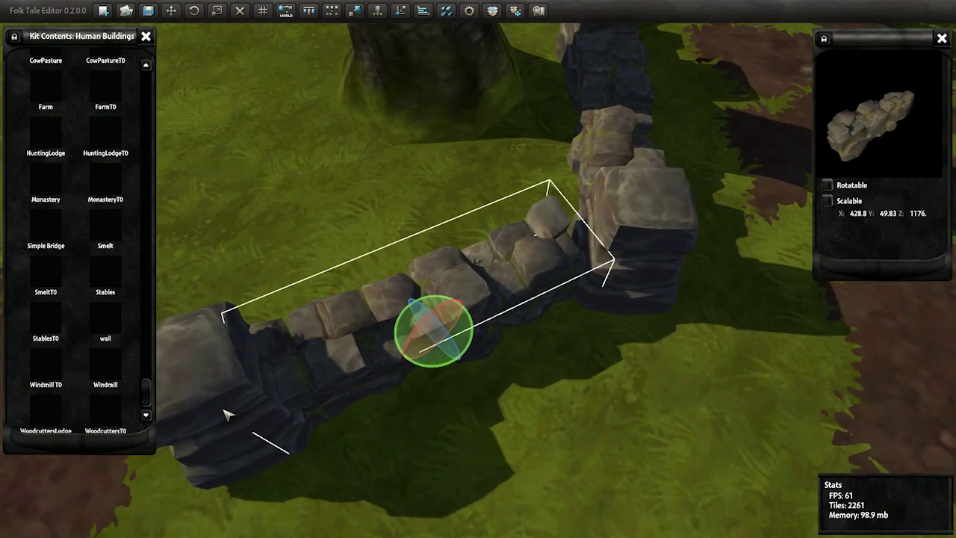
pyautogui.scroll(-3, 437, 340)
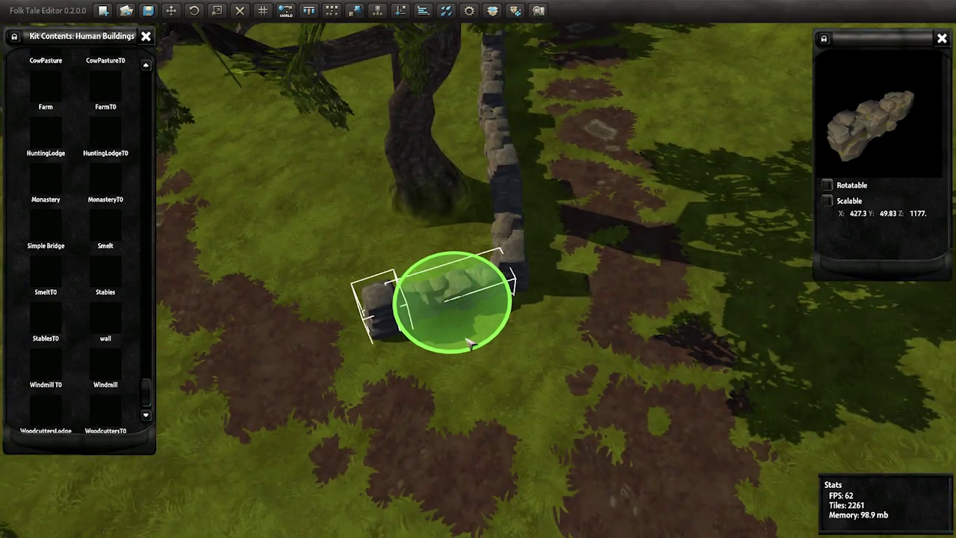
pyautogui.moveTo(470, 342); pyautogui.dragTo(448, 313, button='right')
pyautogui.scroll(3, 458, 374)
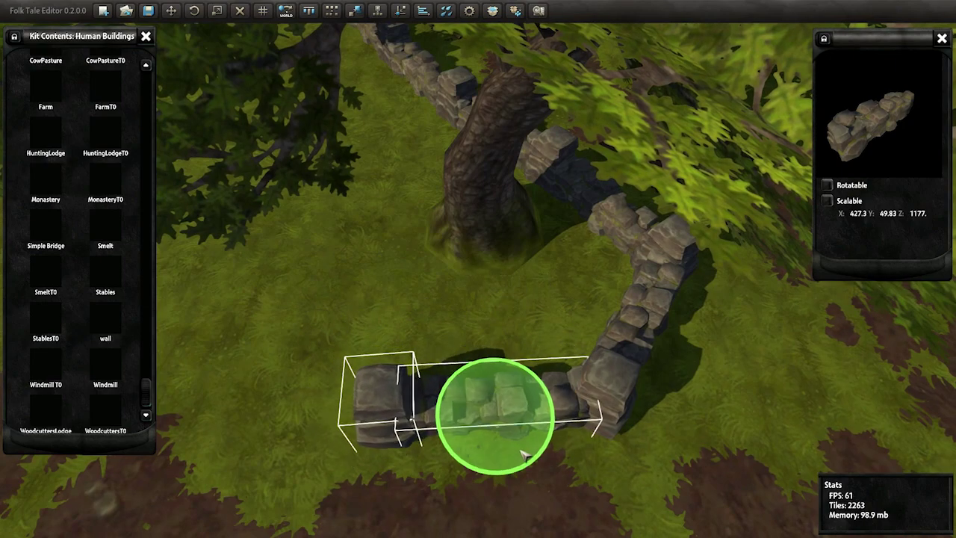
# Step: Line the view up along the wall and add another wall block at its far end
pyautogui.moveTo(523, 456); pyautogui.dragTo(497, 182, button='right')
pyautogui.scroll(-3, 483, 198)
pyautogui.scroll(-5, 463, 256)
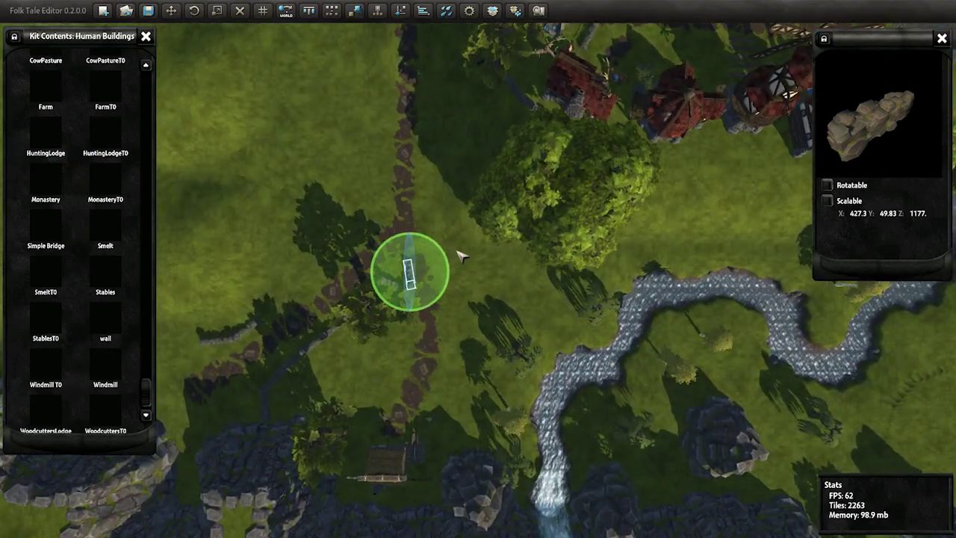
pyautogui.scroll(5, 445, 279)
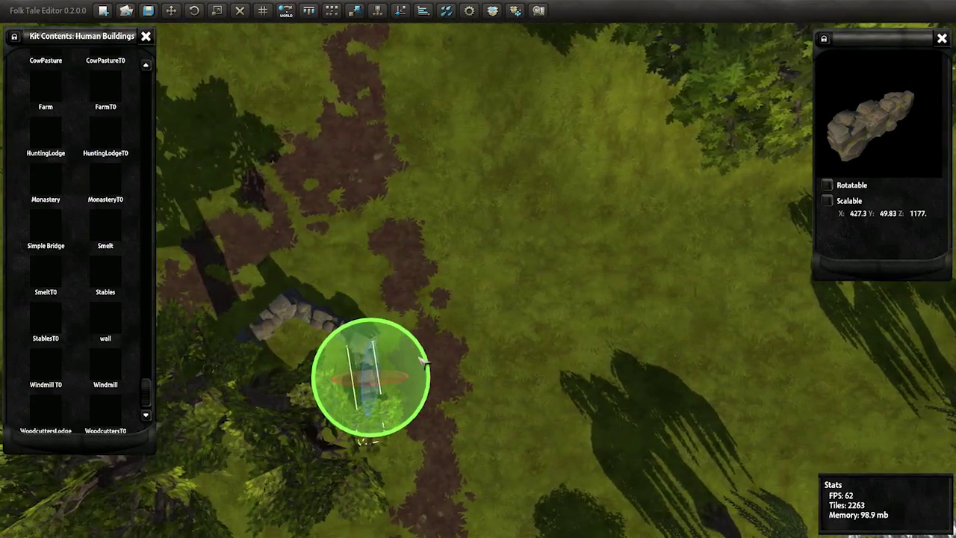
pyautogui.scroll(3, 506, 305)
pyautogui.scroll(3, 512, 305)
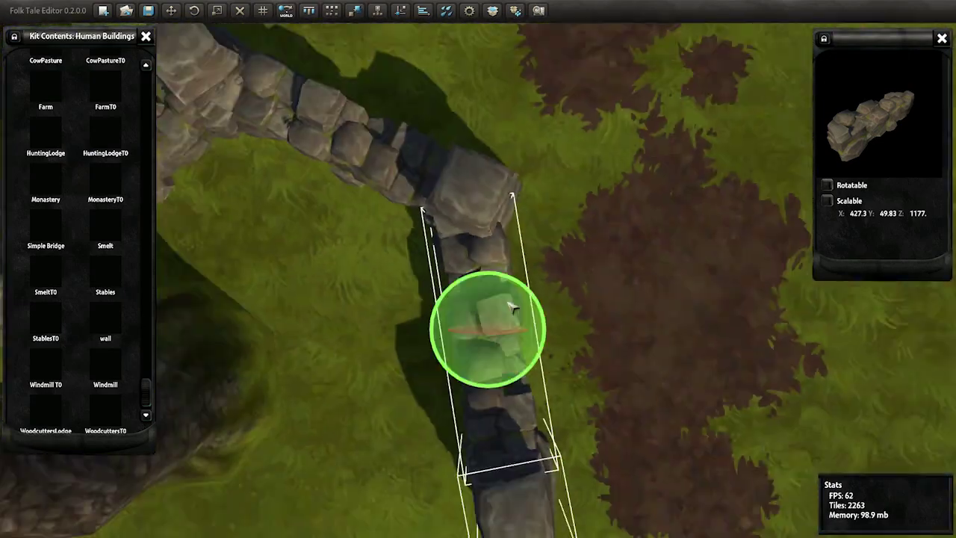
pyautogui.scroll(3, 524, 296)
pyautogui.scroll(2, 526, 294)
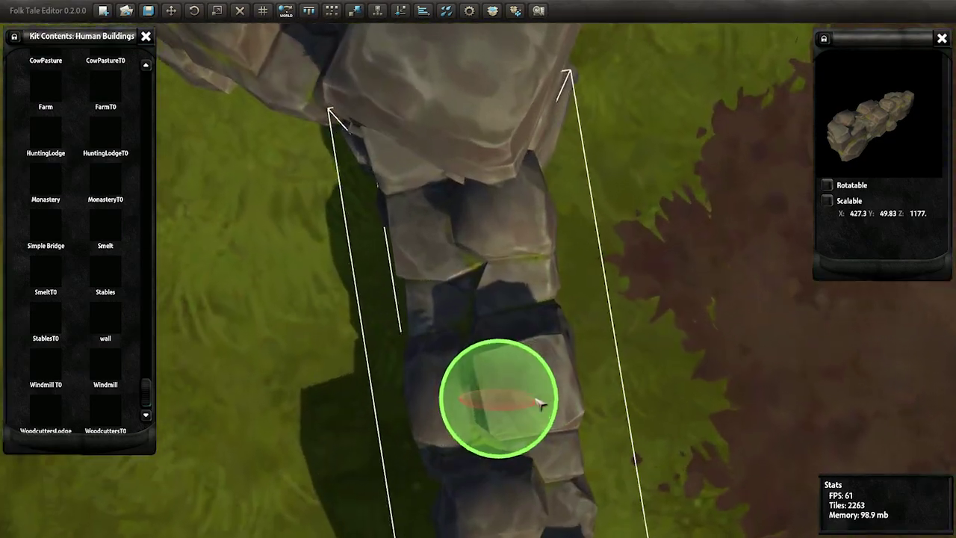
pyautogui.scroll(-3, 608, 336)
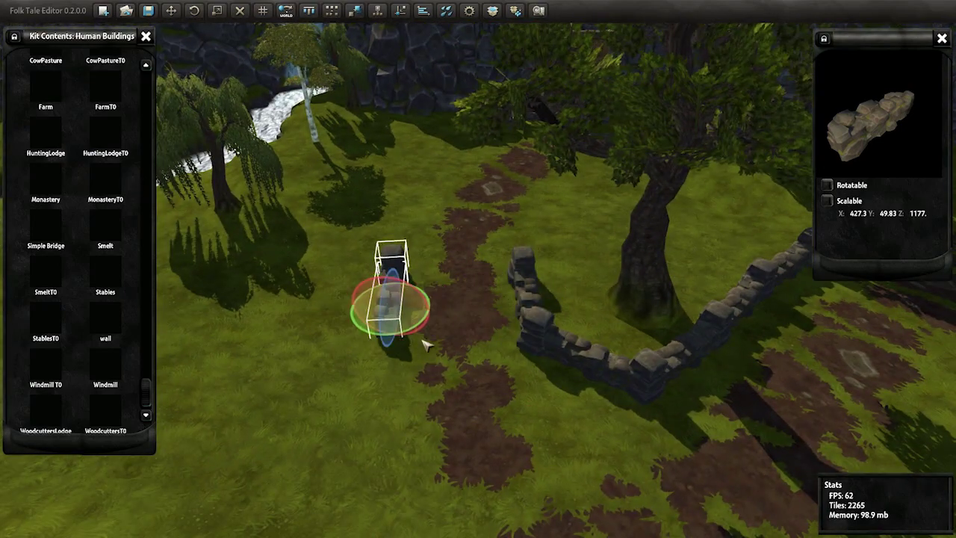
pyautogui.scroll(5, 405, 375)
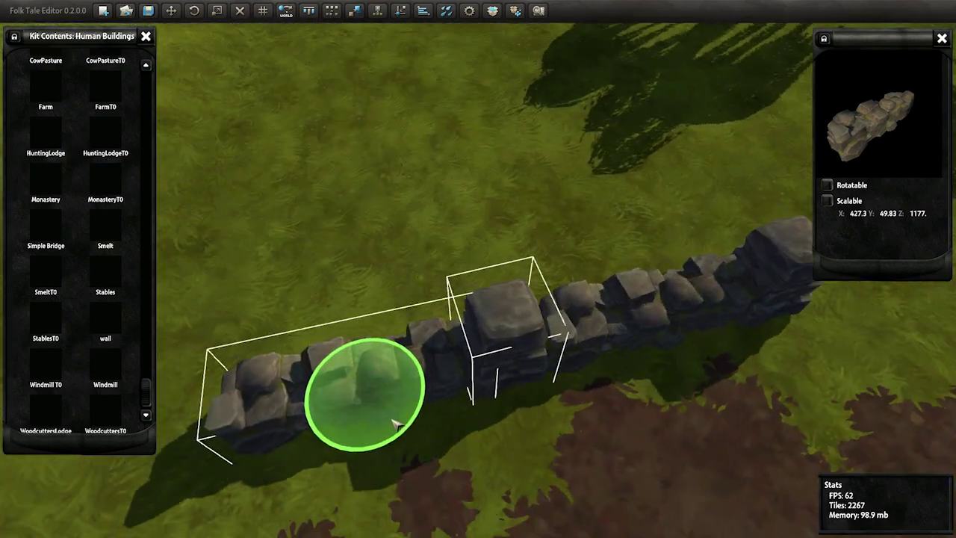
pyautogui.scroll(-5, 486, 391)
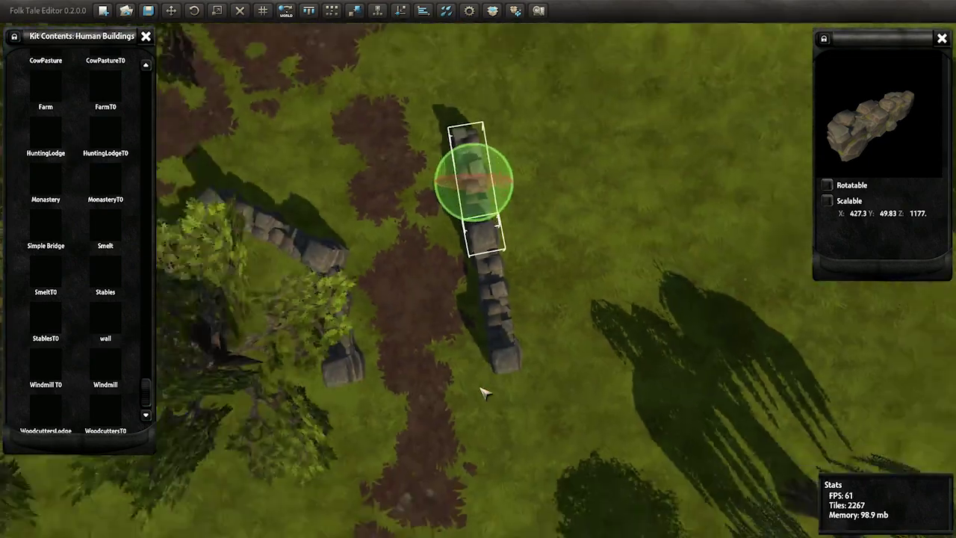
pyautogui.scroll(3, 483, 394)
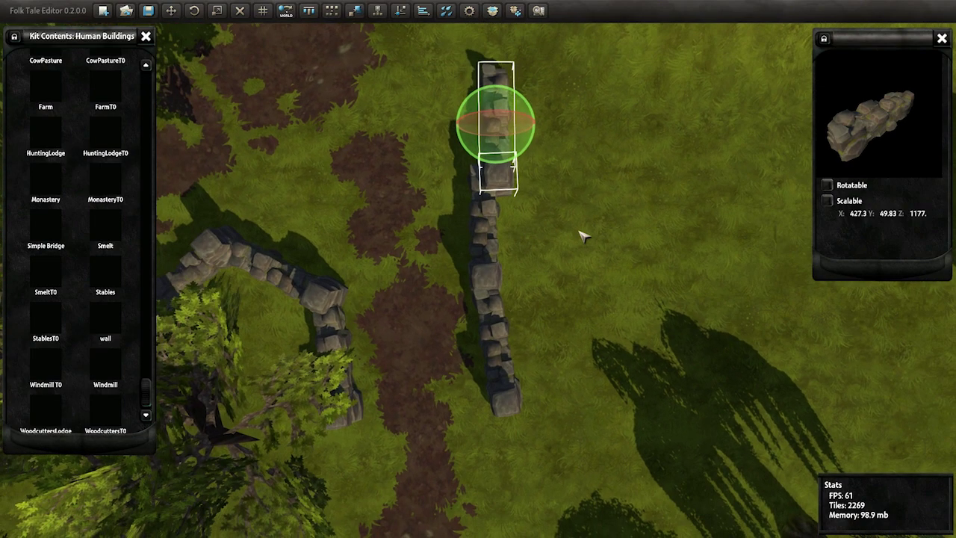
pyautogui.scroll(3, 623, 218)
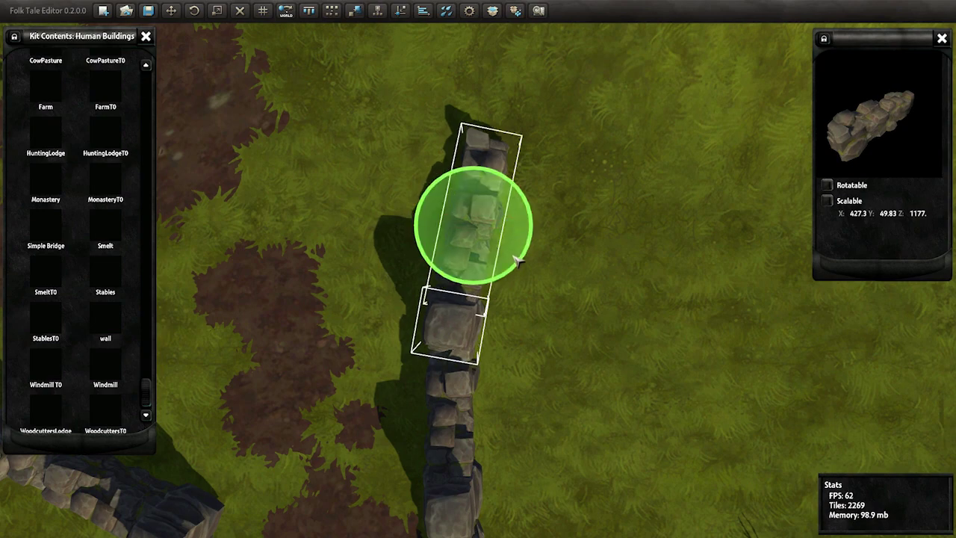
pyautogui.scroll(-3, 523, 123)
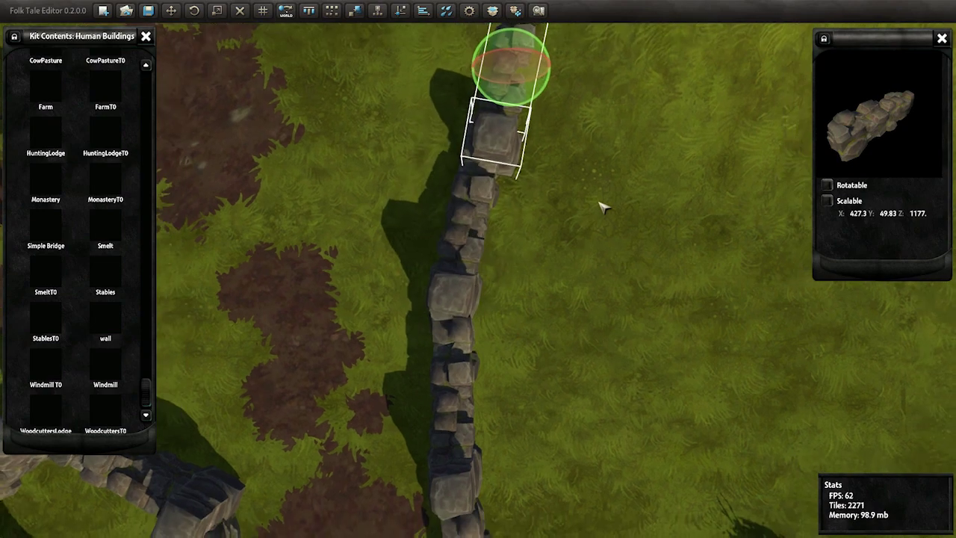
pyautogui.moveTo(604, 207); pyautogui.dragTo(604, 207, button='middle')
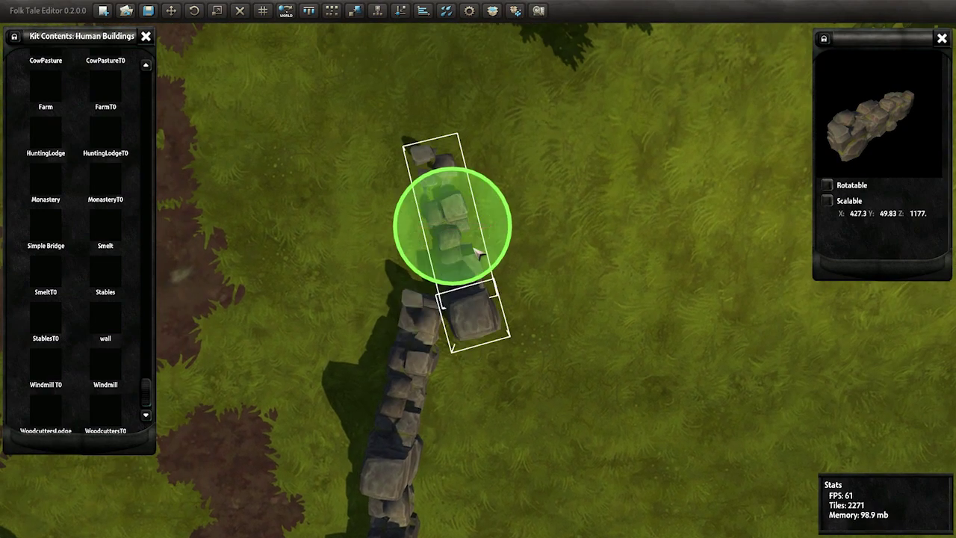
pyautogui.click(429, 297)
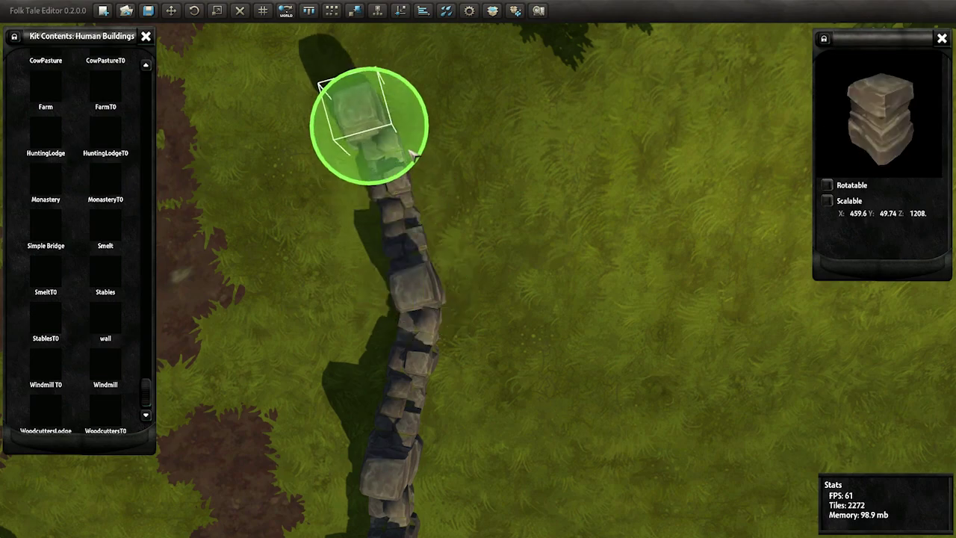
pyautogui.moveTo(442, 194)
pyautogui.mouseDown(button='middle')
pyautogui.moveTo(443, 135)
pyautogui.moveTo(500, 120)
pyautogui.moveTo(689, 187)
pyautogui.moveTo(511, 163)
pyautogui.moveTo(668, 301)
pyautogui.moveTo(673, 324)
pyautogui.moveTo(629, 317)
pyautogui.mouseUp(button='middle')
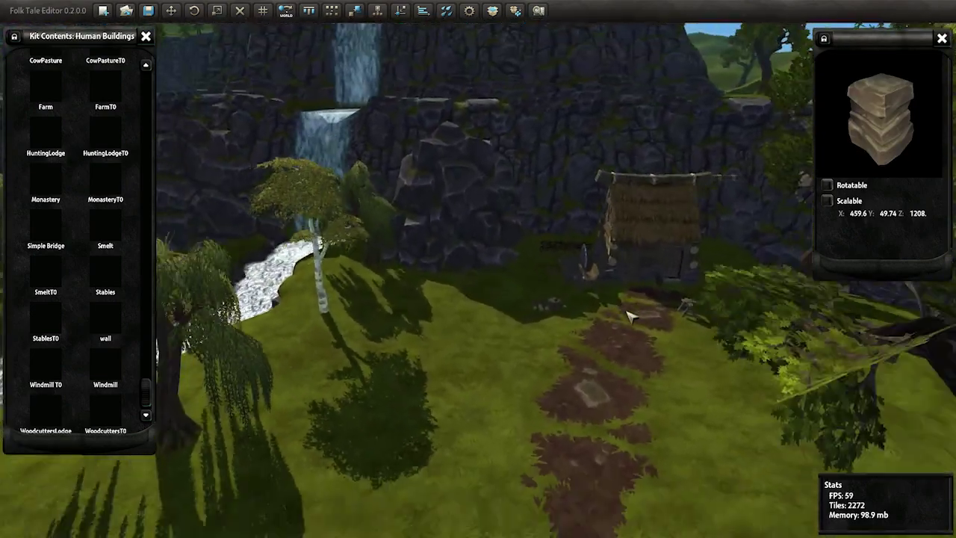
# Step: Place a red building on top of the cliff and centre the view on it
pyautogui.moveTo(142, 326); pyautogui.dragTo(455, 220, button='middle')
pyautogui.click(112, 230)
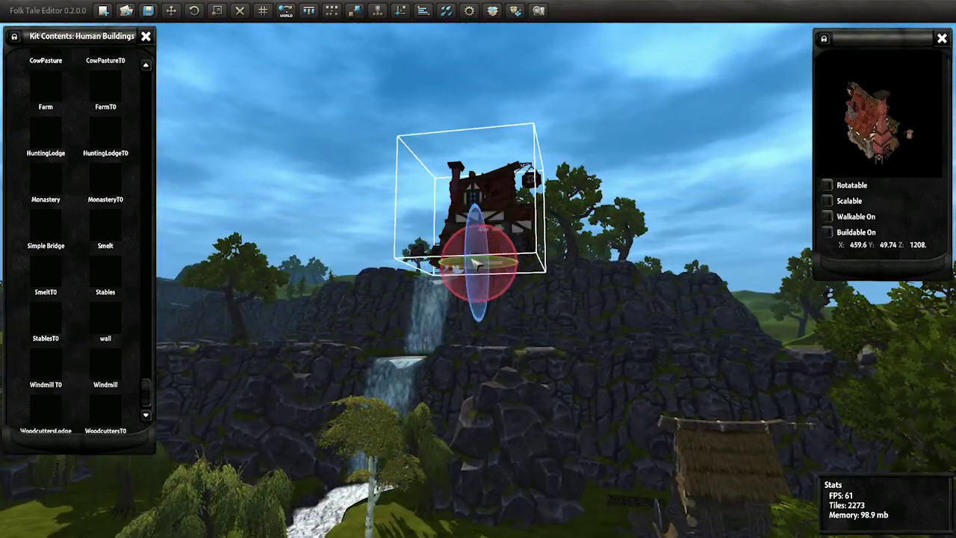
pyautogui.scroll(5, 234, 319)
pyautogui.scroll(-5, 442, 395)
pyautogui.scroll(2, 391, 363)
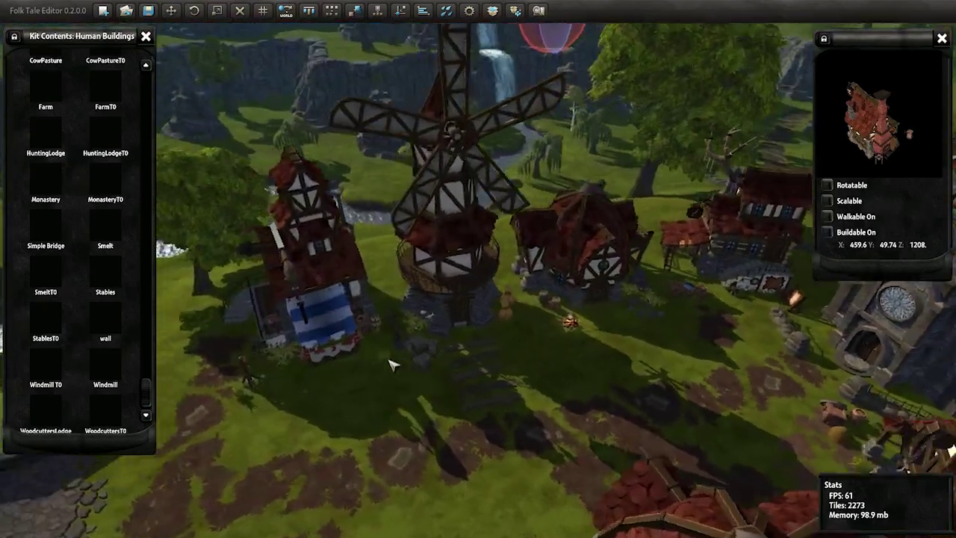
pyautogui.scroll(3, 626, 357)
pyautogui.press('f')
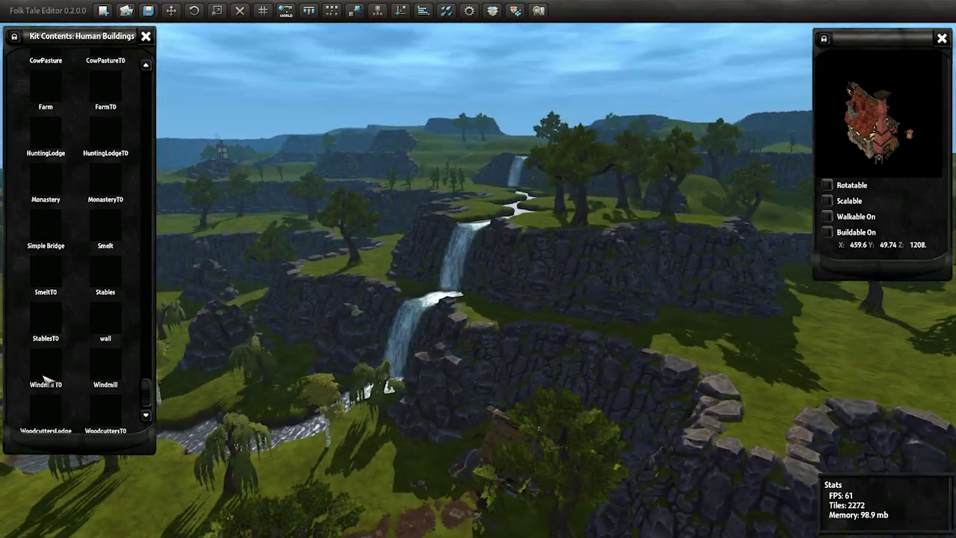
# Step: Place Windmill T0 on the ground beside the low stone wall
pyautogui.click(44, 379)
pyautogui.press('f')
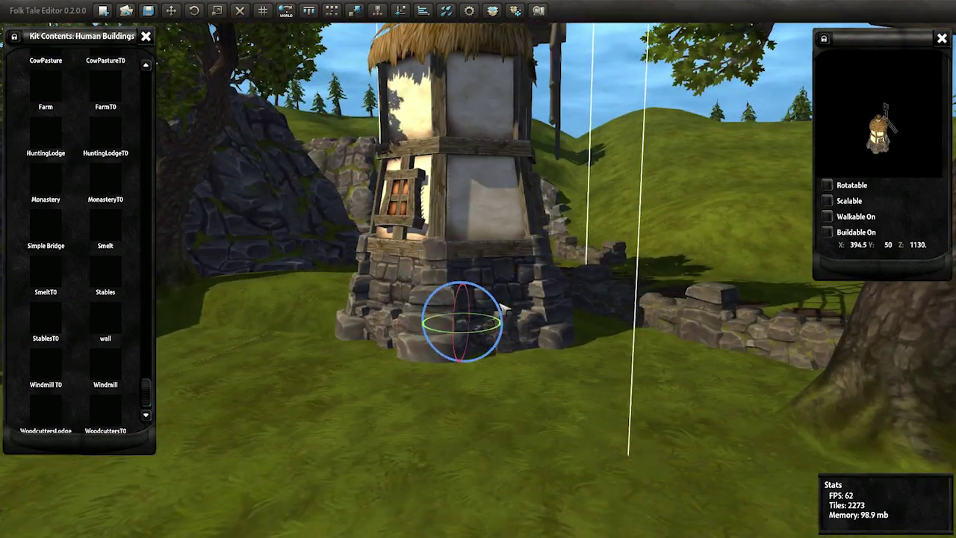
pyautogui.scroll(-5, 458, 381)
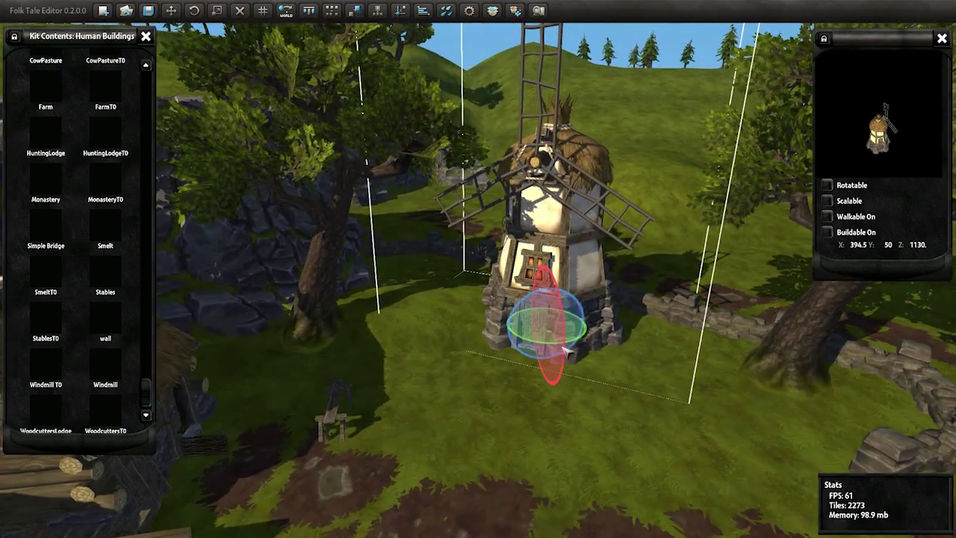
pyautogui.moveTo(607, 362); pyautogui.dragTo(495, 344, button='right')
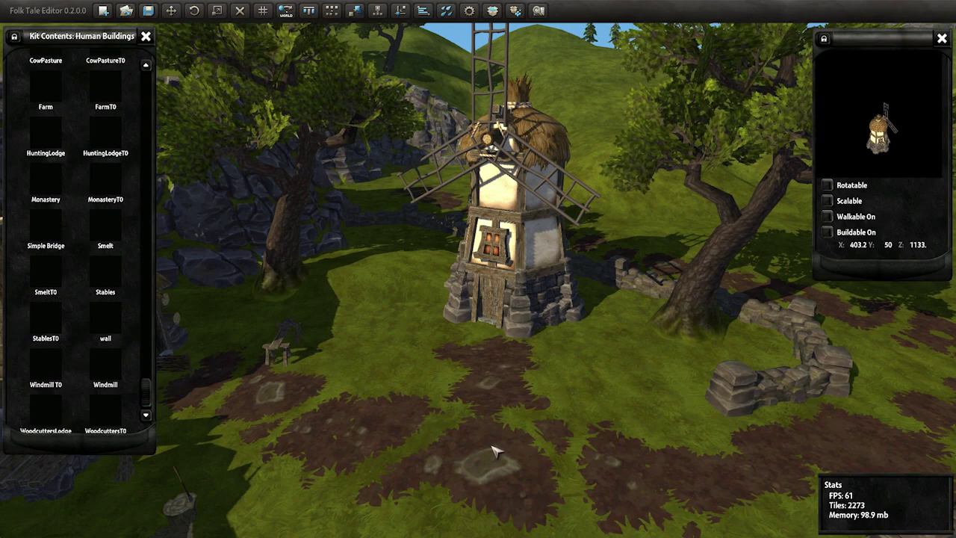
pyautogui.moveTo(493, 452); pyautogui.dragTo(246, 340, button='right')
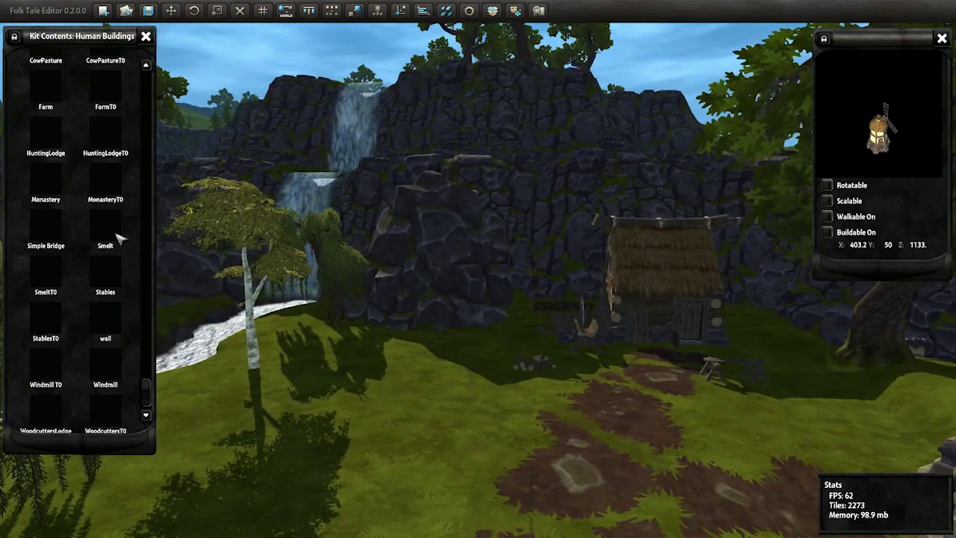
pyautogui.moveTo(122, 239); pyautogui.dragTo(171, 127, button='right')
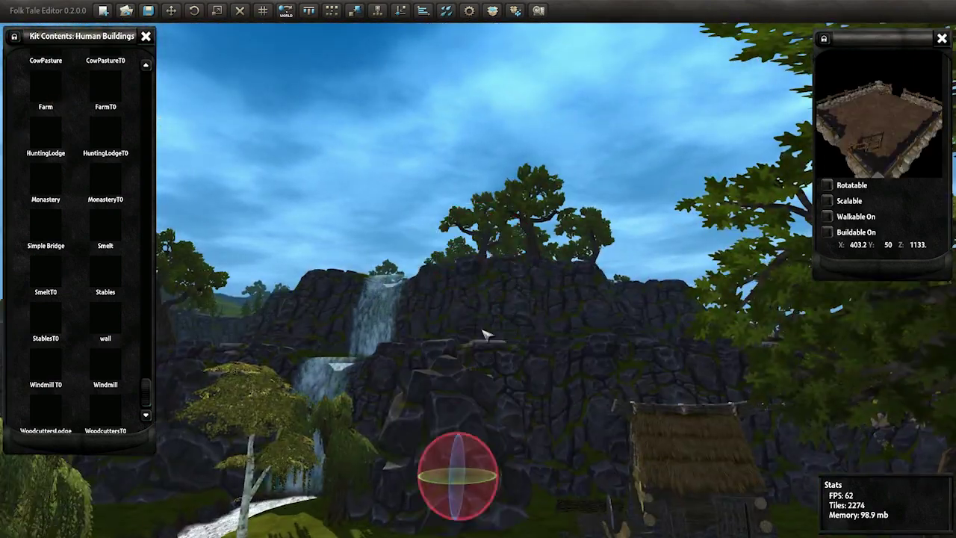
# Step: Place a CowPasture and move it down beside the new farm plot
pyautogui.moveTo(485, 334); pyautogui.dragTo(487, 247, button='right')
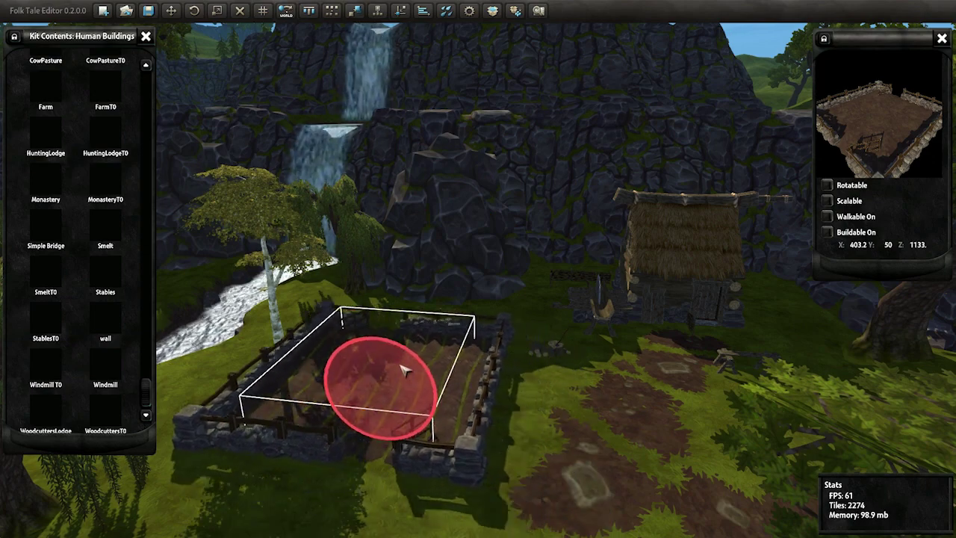
pyautogui.moveTo(404, 371); pyautogui.dragTo(466, 350, button='right')
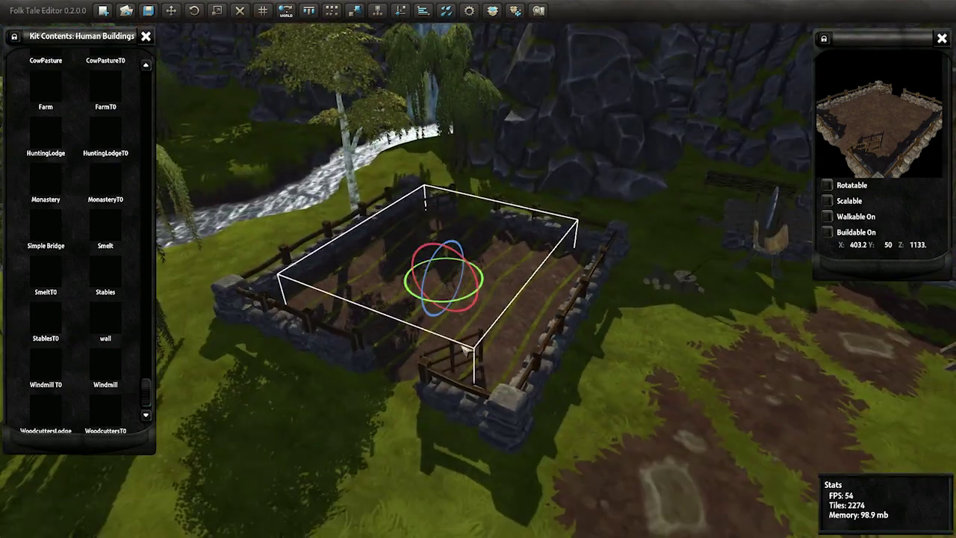
pyautogui.moveTo(588, 275)
pyautogui.mouseDown(button='right')
pyautogui.moveTo(455, 284)
pyautogui.moveTo(574, 258)
pyautogui.moveTo(222, 210)
pyautogui.mouseUp(button='right')
pyautogui.scroll(3, 51, 173)
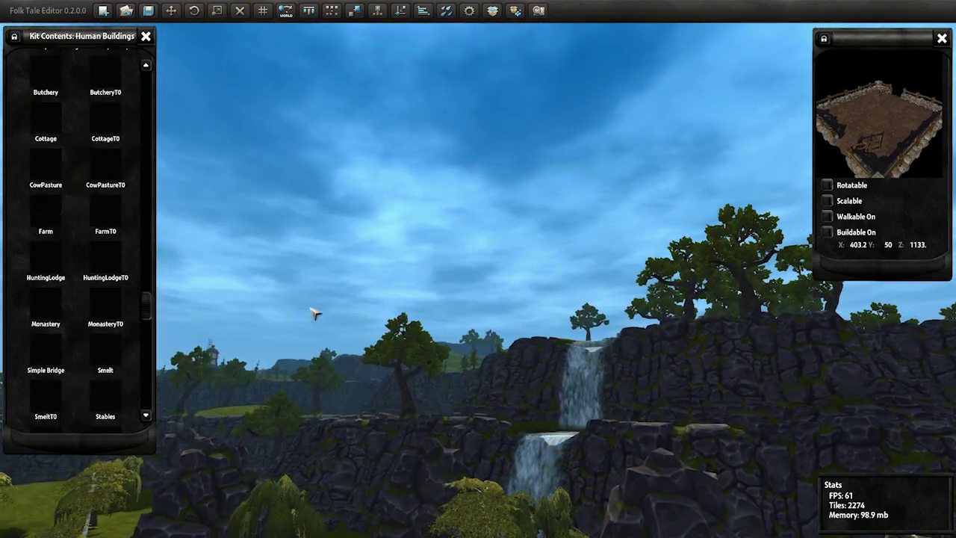
pyautogui.click(51, 173)
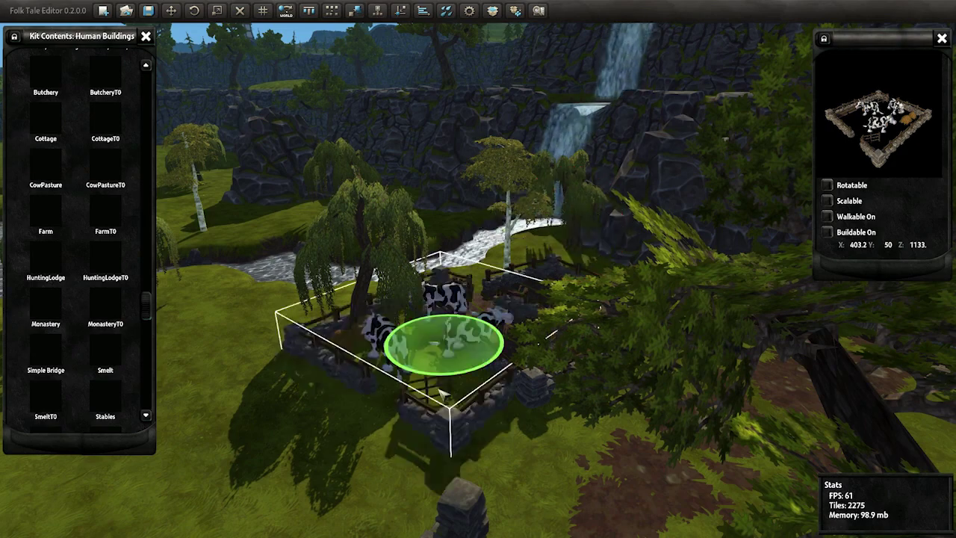
pyautogui.moveTo(583, 226); pyautogui.dragTo(317, 454)
pyautogui.moveTo(318, 454); pyautogui.dragTo(490, 368, button='right')
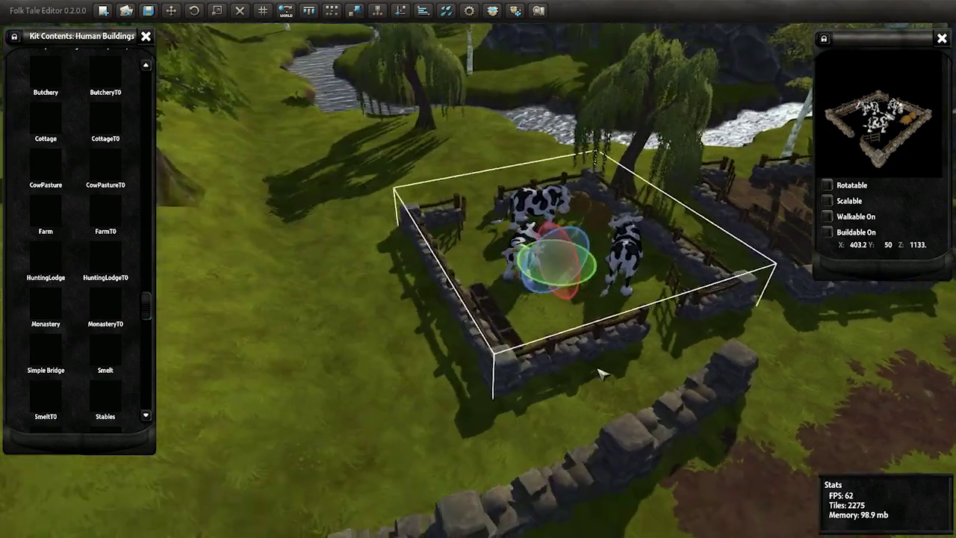
pyautogui.scroll(5, 568, 366)
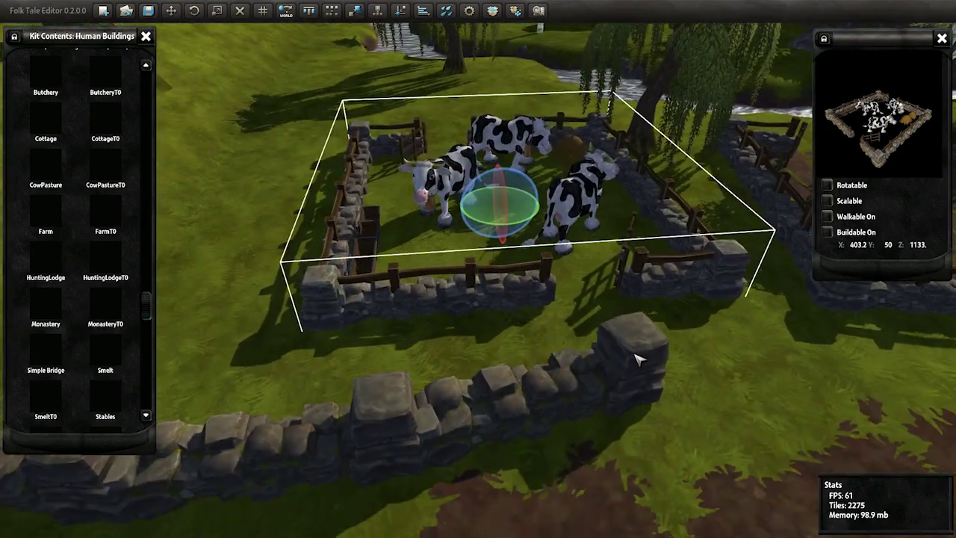
# Step: Select the willow behind the pasture and shift it slightly to the right
pyautogui.click(635, 351)
pyautogui.moveTo(502, 348); pyautogui.dragTo(525, 354, button='right')
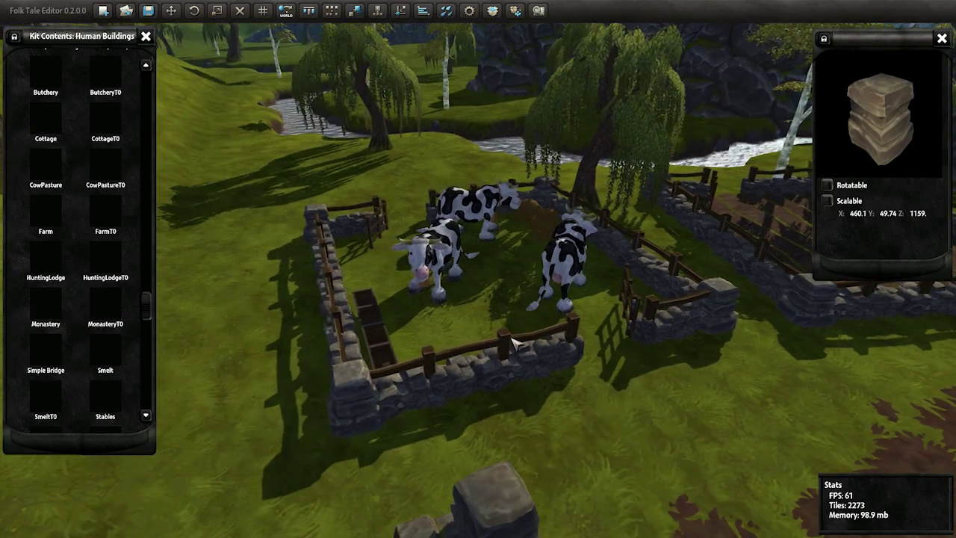
pyautogui.click(525, 354)
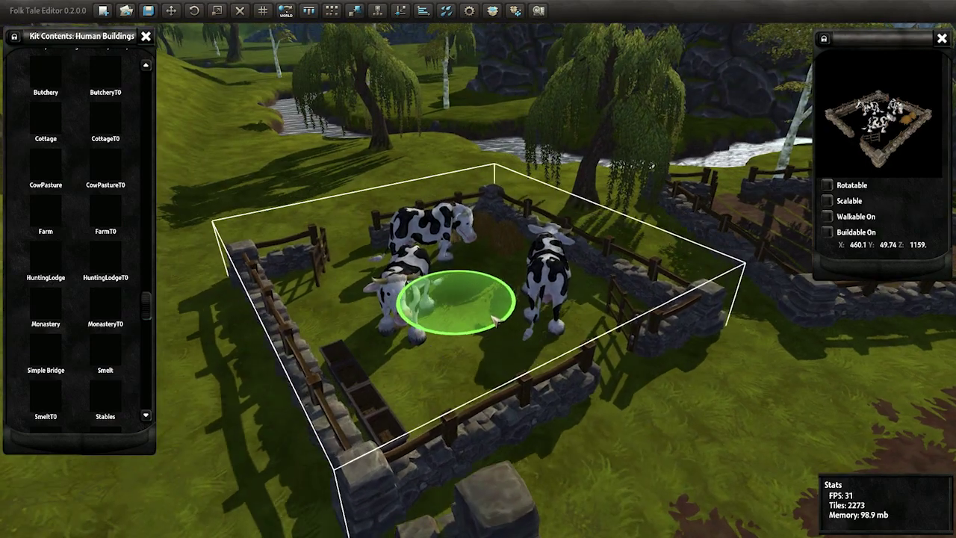
pyautogui.moveTo(522, 289)
pyautogui.mouseDown(button='right')
pyautogui.moveTo(591, 273)
pyautogui.moveTo(564, 273)
pyautogui.mouseUp(button='right')
pyautogui.click(564, 272)
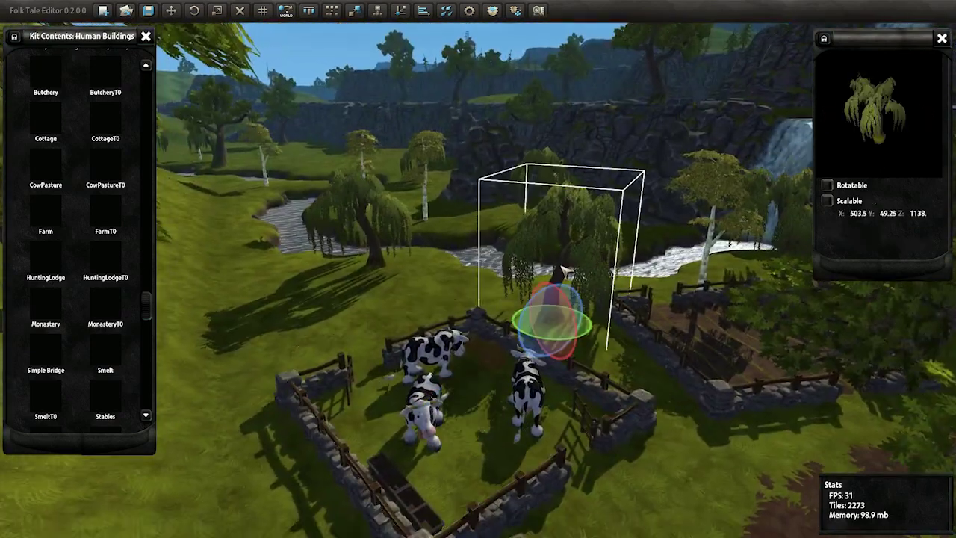
pyautogui.moveTo(578, 351)
pyautogui.mouseDown(button='right')
pyautogui.moveTo(705, 459)
pyautogui.moveTo(647, 420)
pyautogui.moveTo(576, 395)
pyautogui.mouseUp(button='right')
pyautogui.press('e')
pyautogui.moveTo(576, 395); pyautogui.dragTo(585, 404)
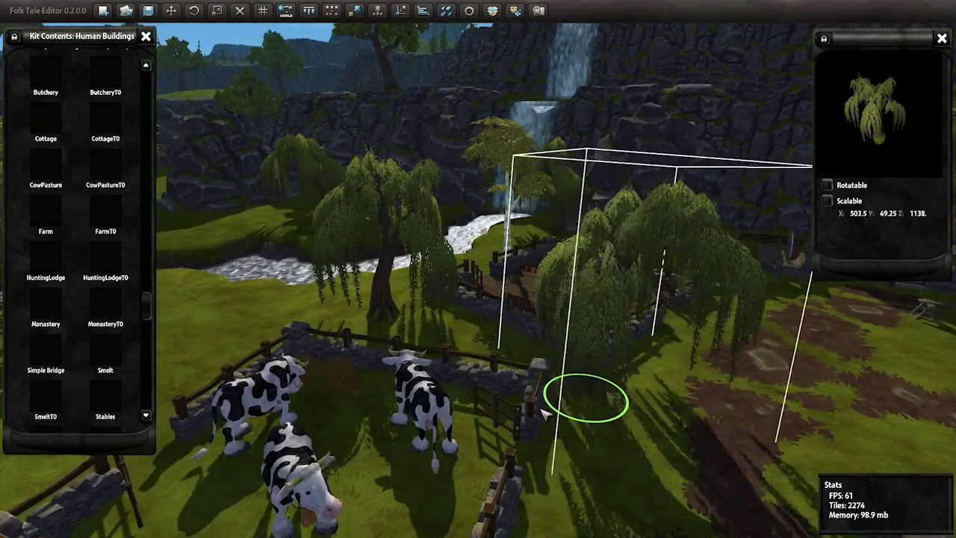
pyautogui.moveTo(585, 404)
pyautogui.mouseDown(button='right')
pyautogui.moveTo(408, 334)
pyautogui.moveTo(299, 380)
pyautogui.moveTo(449, 427)
pyautogui.moveTo(444, 390)
pyautogui.mouseUp(button='right')
# Step: Select a haystack on the farm field and orbit the view around it
pyautogui.click(437, 340)
pyautogui.click(437, 340)
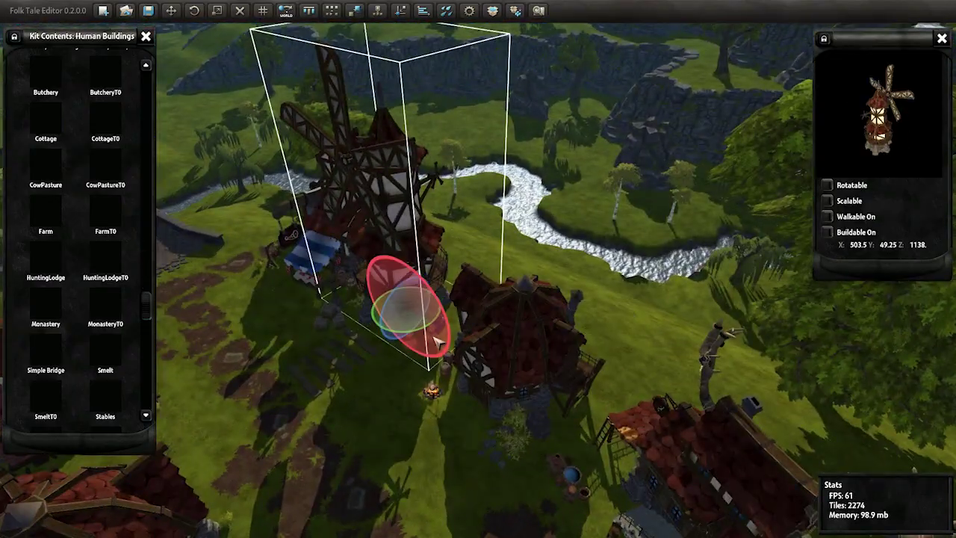
pyautogui.scroll(3, 433, 351)
pyautogui.click(422, 337)
pyautogui.moveTo(426, 340); pyautogui.dragTo(235, 276, button='right')
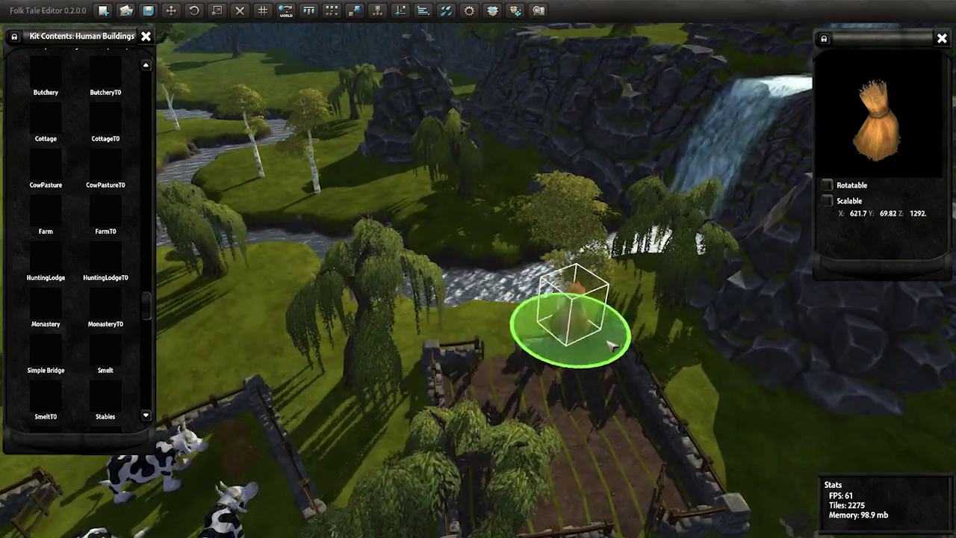
pyautogui.scroll(5, 508, 374)
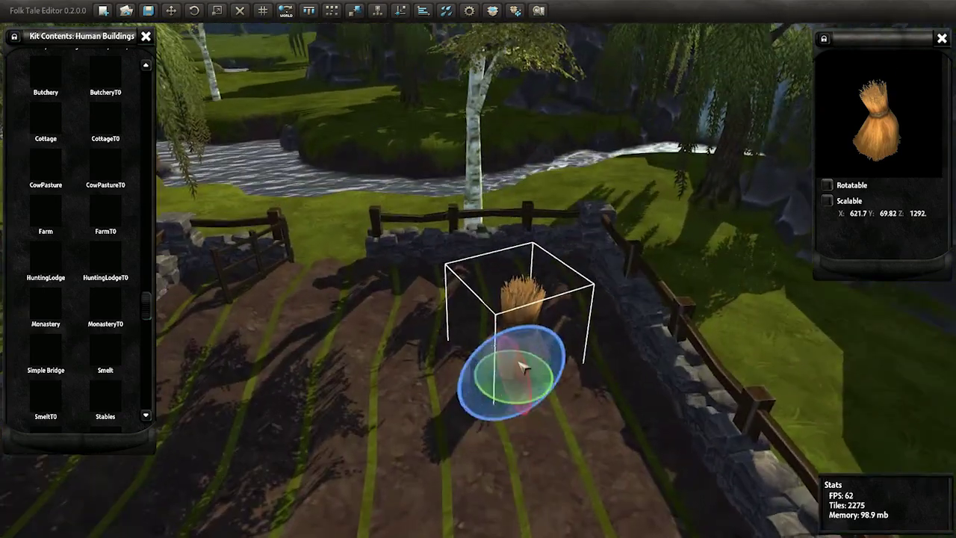
pyautogui.scroll(-3, 555, 382)
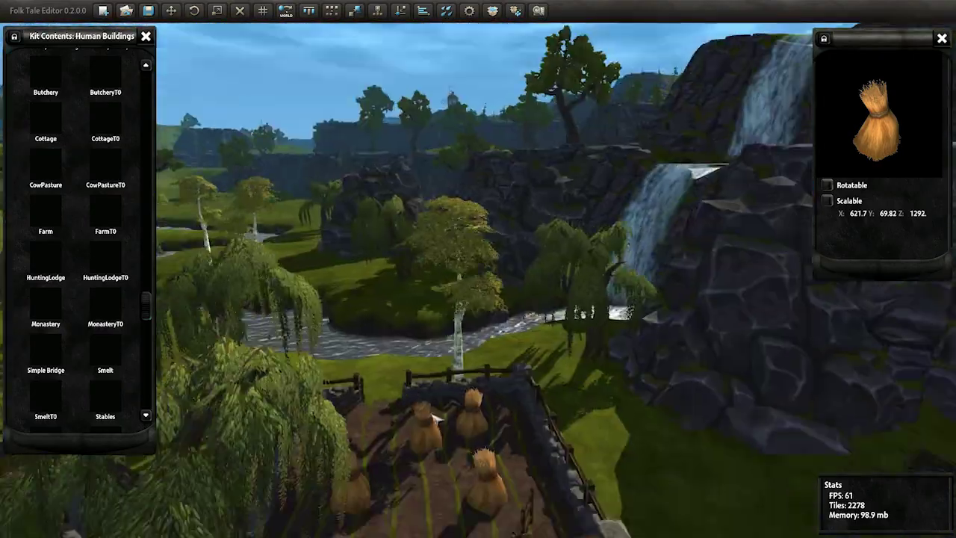
pyautogui.moveTo(463, 346)
pyautogui.mouseDown(button='middle')
pyautogui.moveTo(487, 455)
pyautogui.moveTo(616, 396)
pyautogui.moveTo(150, 312)
pyautogui.mouseUp(button='middle')
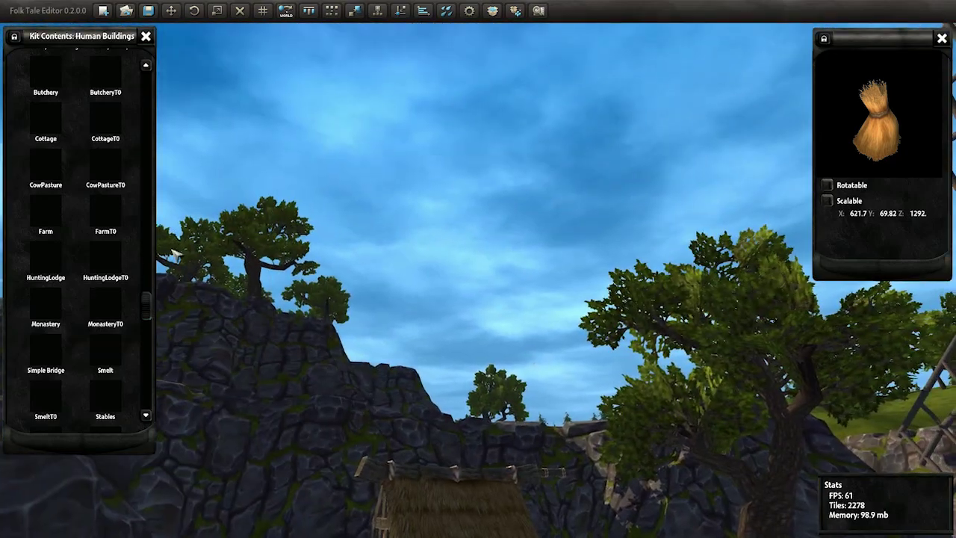
# Step: Pick up the antlered building, then cancel placing it
pyautogui.click(46, 269)
pyautogui.moveTo(448, 336); pyautogui.dragTo(512, 388, button='middle')
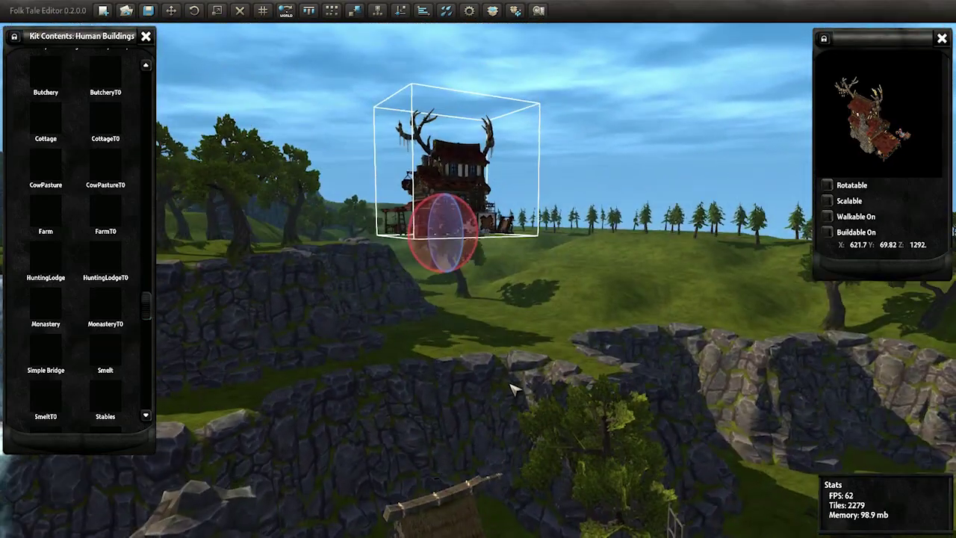
pyautogui.rightClick(512, 389)
pyautogui.moveTo(148, 305); pyautogui.dragTo(150, 377)
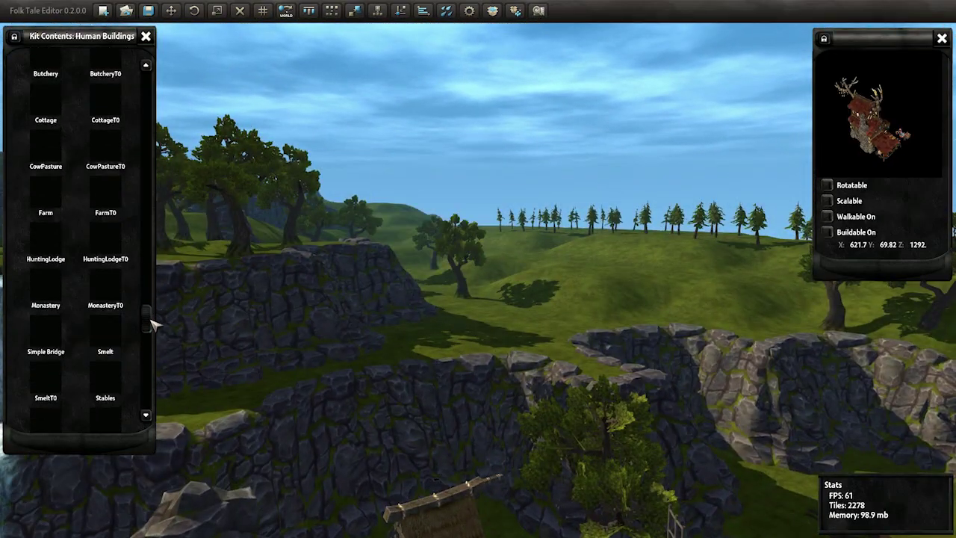
pyautogui.moveTo(149, 378); pyautogui.dragTo(340, 317, button='middle')
# Step: Place a thatched building with a horseshoe sign against the rocky hollow
pyautogui.click(55, 325)
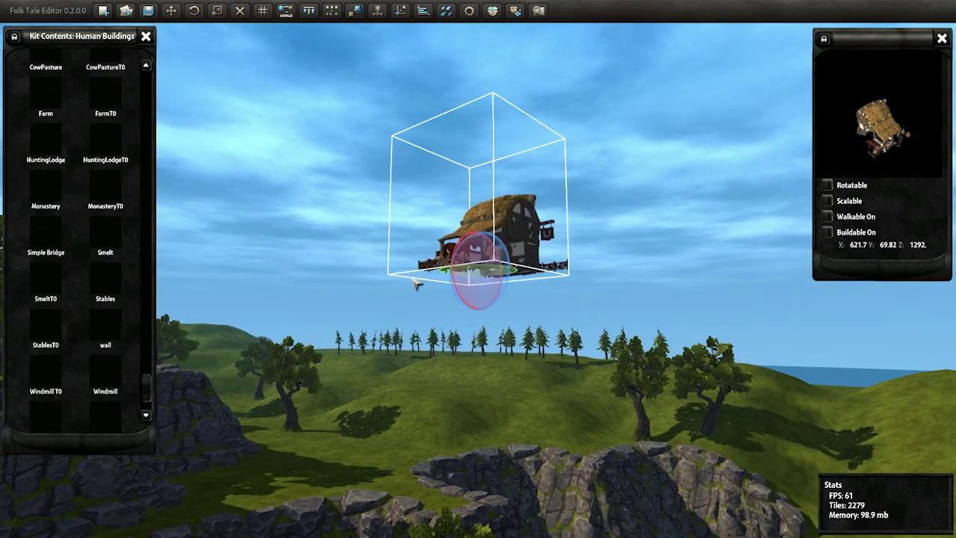
pyautogui.moveTo(505, 441); pyautogui.dragTo(445, 327, button='middle')
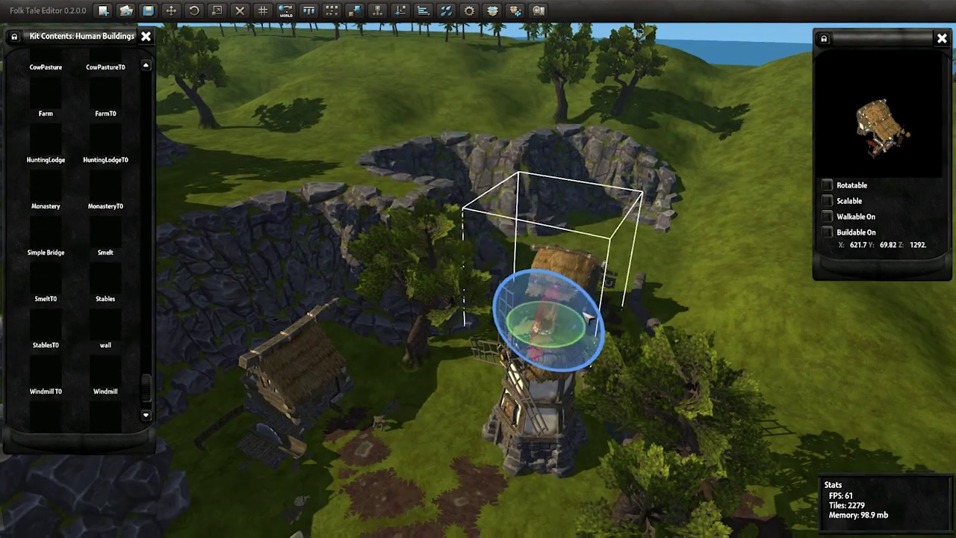
pyautogui.scroll(5, 588, 318)
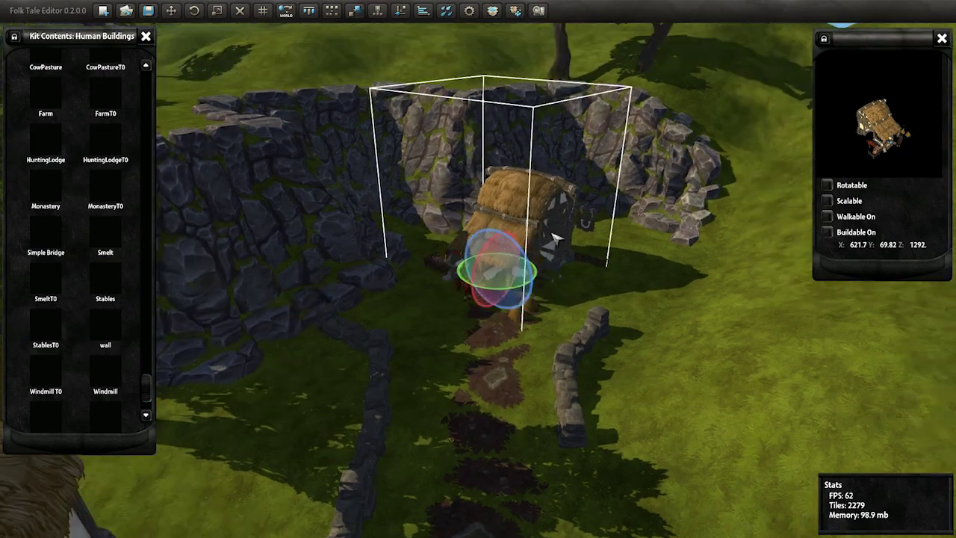
pyautogui.scroll(5, 558, 234)
pyautogui.scroll(-3, 457, 332)
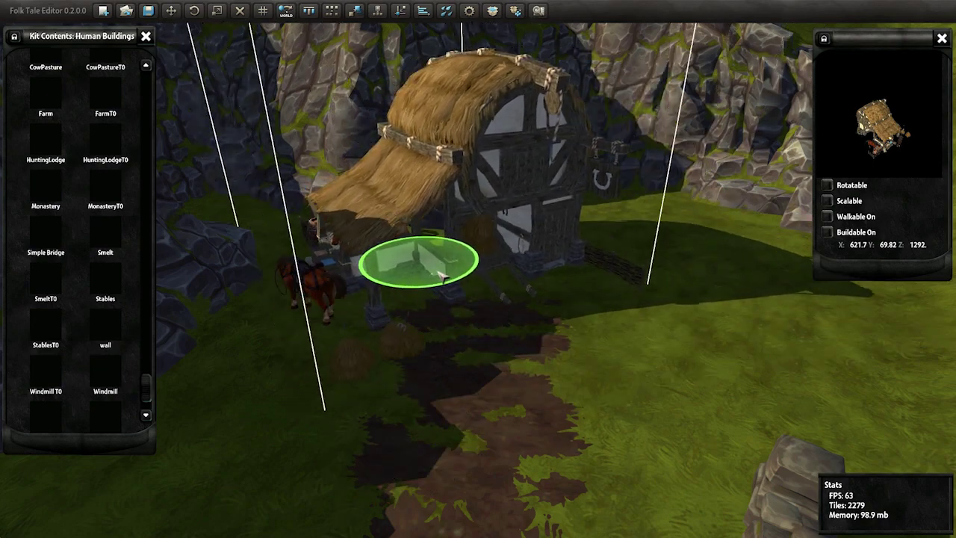
pyautogui.moveTo(441, 277); pyautogui.dragTo(284, 273, button='middle')
pyautogui.scroll(5, 284, 274)
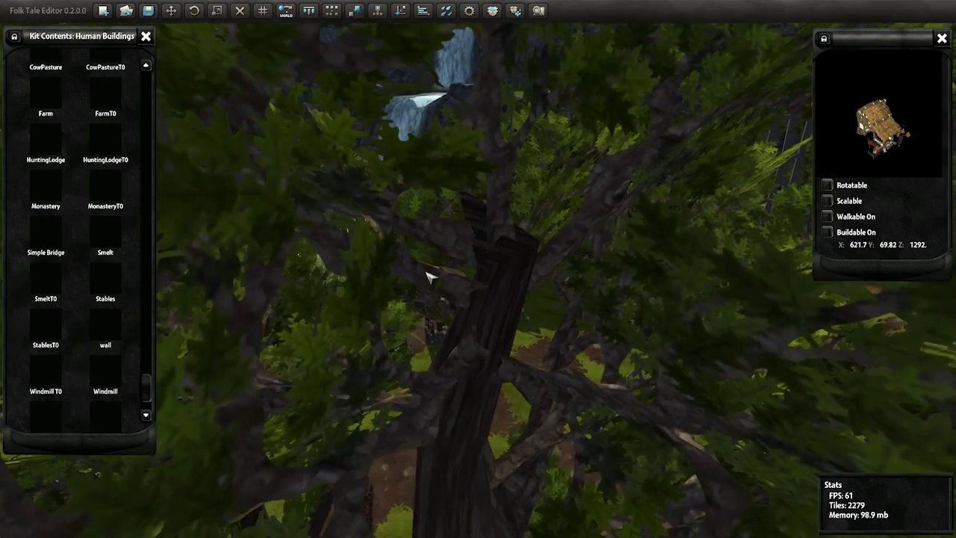
pyautogui.scroll(-5, 426, 274)
# Step: Select a haystack and move it onto the grass beside the thatched building
pyautogui.click(363, 316)
pyautogui.click(362, 318)
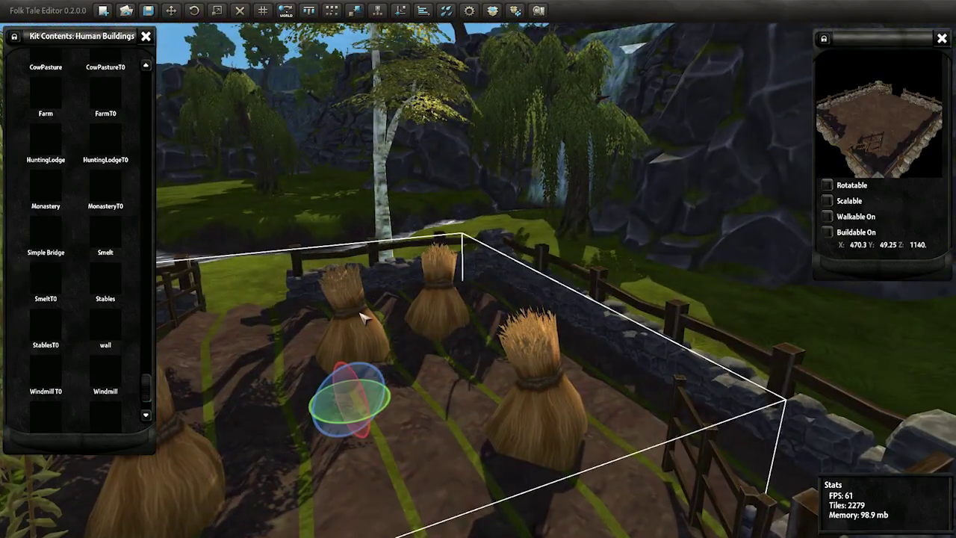
pyautogui.click(364, 316)
pyautogui.moveTo(433, 331)
pyautogui.mouseDown(button='middle')
pyautogui.moveTo(641, 357)
pyautogui.moveTo(322, 358)
pyautogui.mouseUp(button='middle')
pyautogui.scroll(3, 321, 359)
pyautogui.moveTo(322, 363); pyautogui.dragTo(449, 363)
pyautogui.scroll(3, 449, 363)
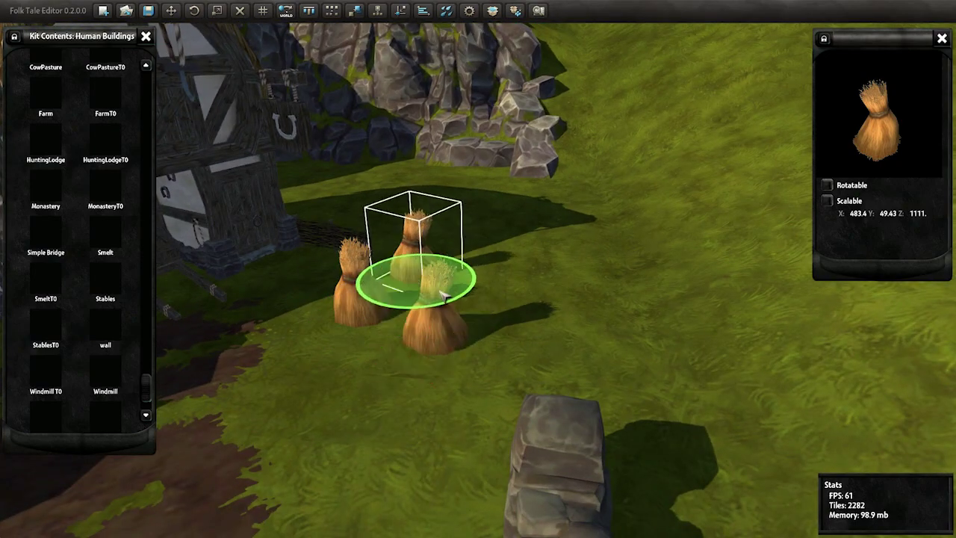
pyautogui.moveTo(440, 293)
pyautogui.mouseDown(button='middle')
pyautogui.moveTo(454, 350)
pyautogui.moveTo(410, 310)
pyautogui.mouseUp(button='middle')
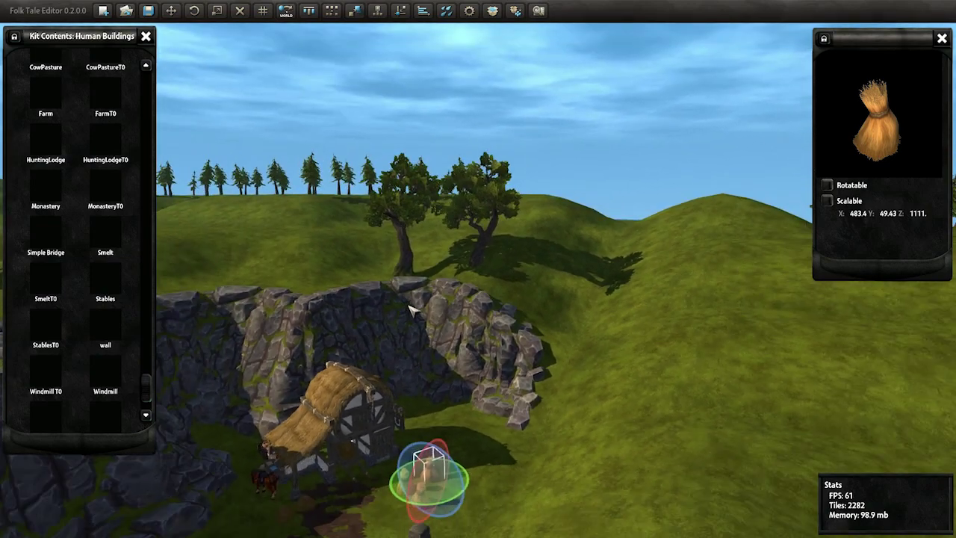
pyautogui.scroll(-1, 152, 402)
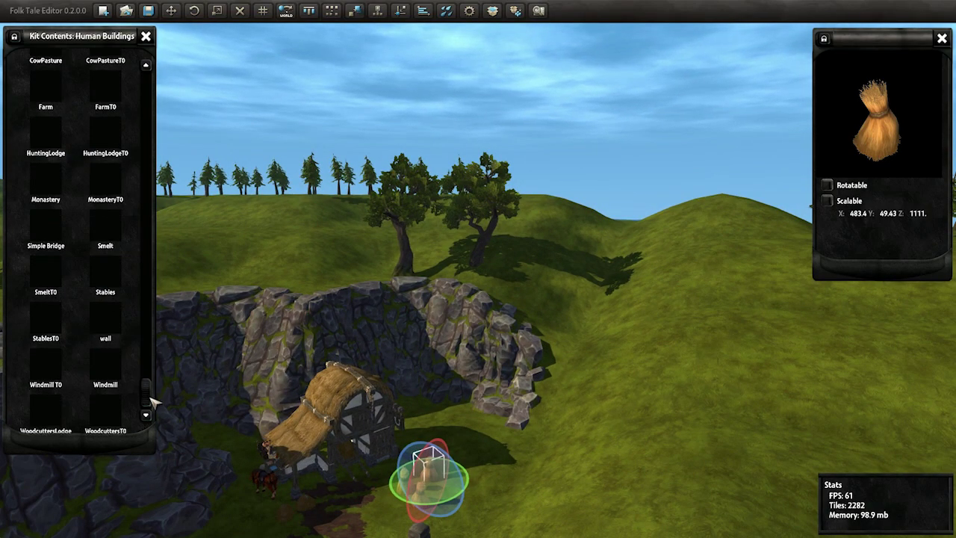
pyautogui.moveTo(151, 401); pyautogui.dragTo(154, 219)
# Step: Place a Cottage with a hanging sign on the grass, then select the nearby stone wall piece
pyautogui.click(94, 235)
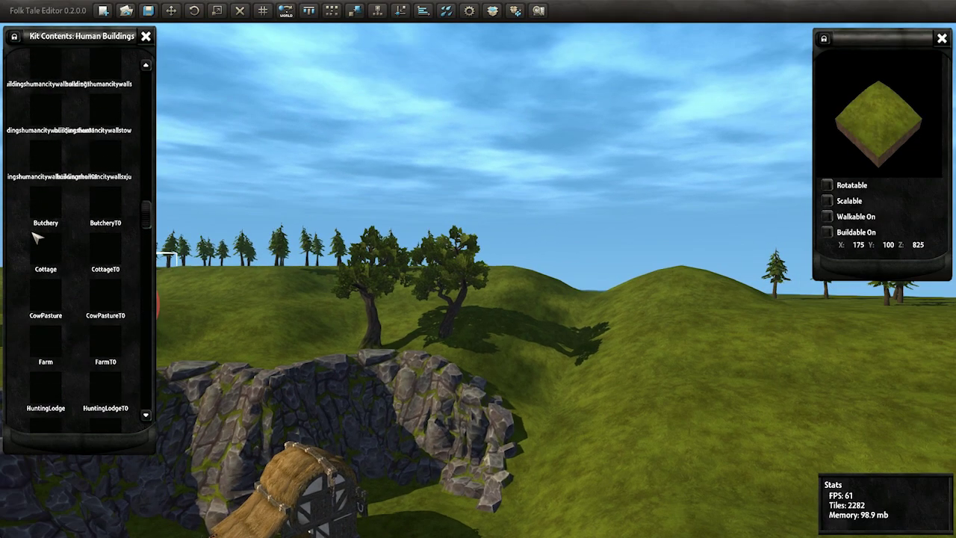
pyautogui.moveTo(484, 238); pyautogui.dragTo(494, 510, button='middle')
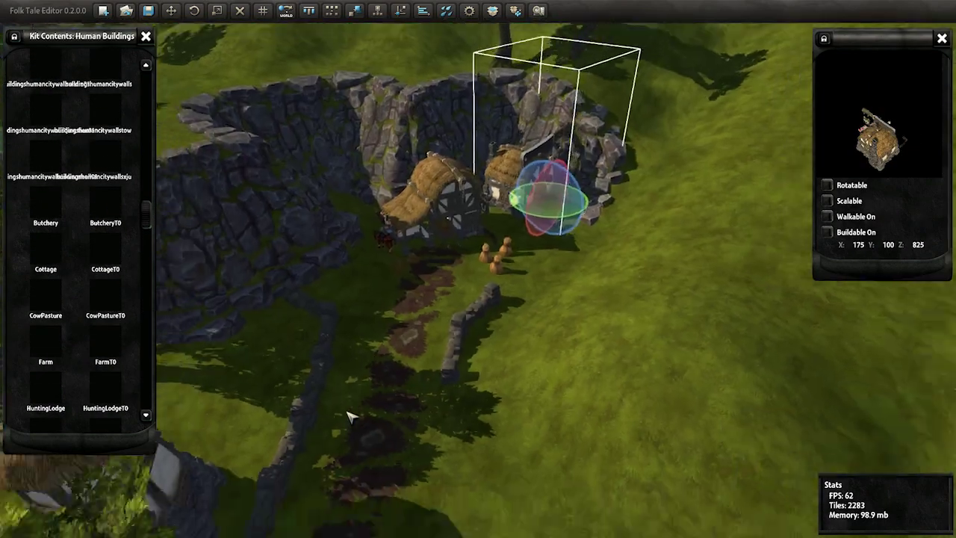
pyautogui.press('f')
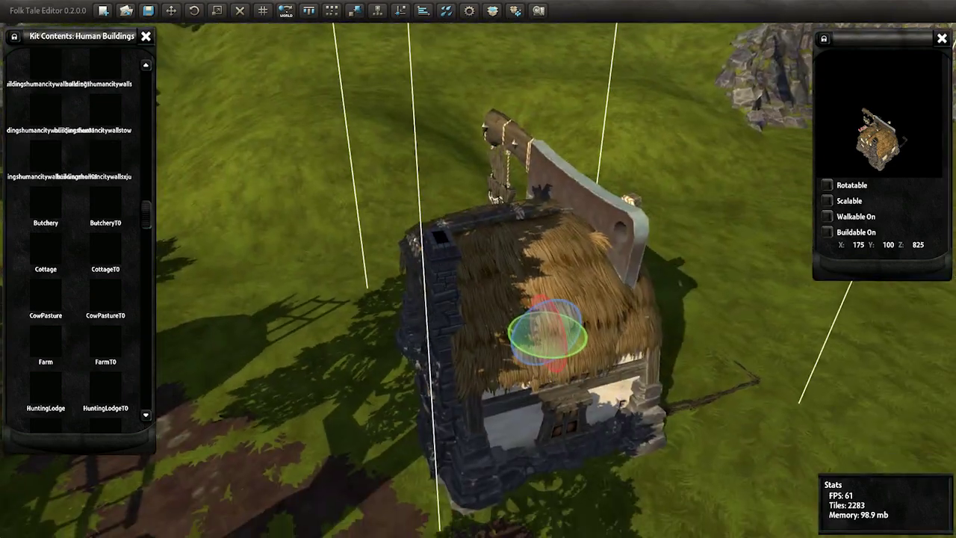
pyautogui.moveTo(549, 336)
pyautogui.mouseDown(button='middle')
pyautogui.moveTo(594, 327)
pyautogui.moveTo(671, 366)
pyautogui.moveTo(562, 294)
pyautogui.moveTo(502, 360)
pyautogui.mouseUp(button='middle')
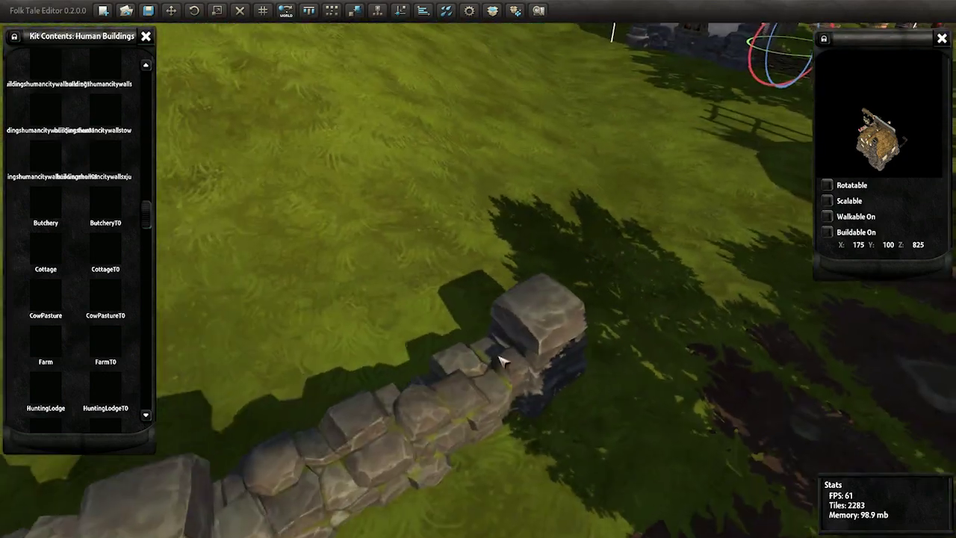
pyautogui.click(502, 361)
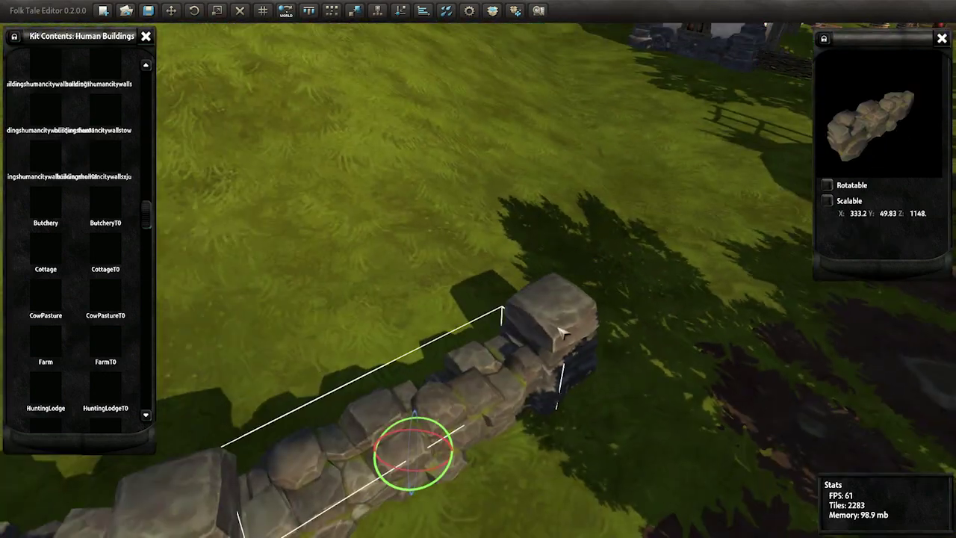
pyautogui.moveTo(502, 361); pyautogui.dragTo(446, 325, button='middle')
# Step: Place a new stone wall segment extending the existing wall
pyautogui.scroll(5, 576, 331)
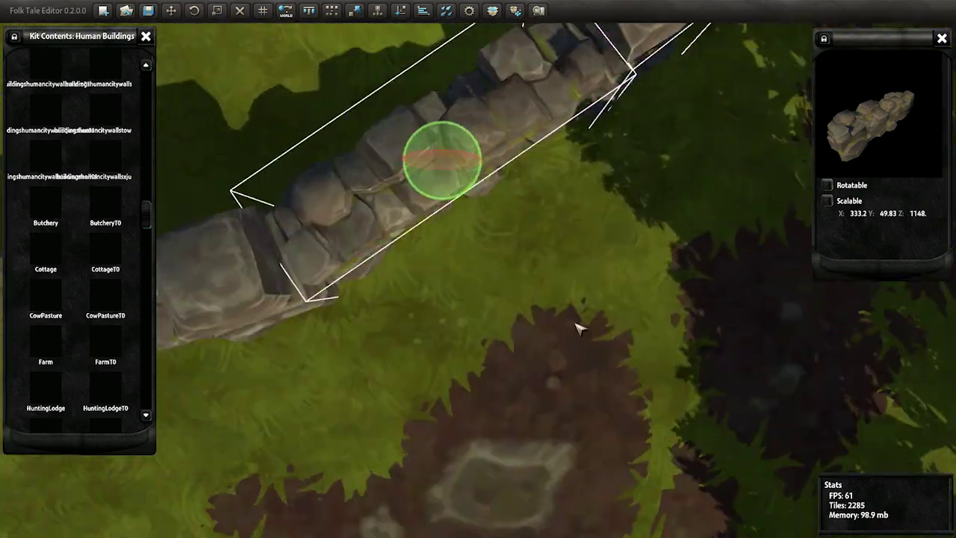
pyautogui.scroll(-5, 563, 324)
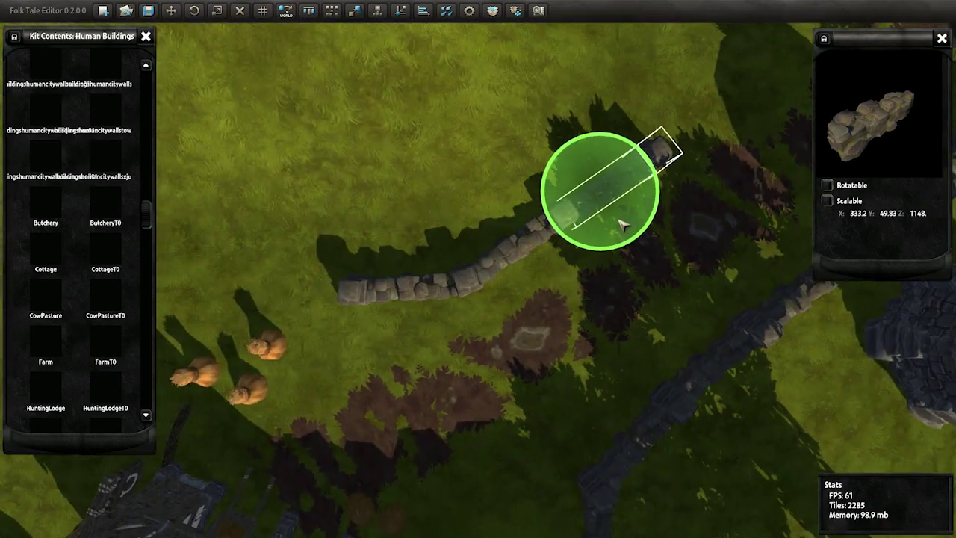
pyautogui.scroll(2, 560, 266)
pyautogui.scroll(2, 560, 267)
pyautogui.scroll(1, 560, 267)
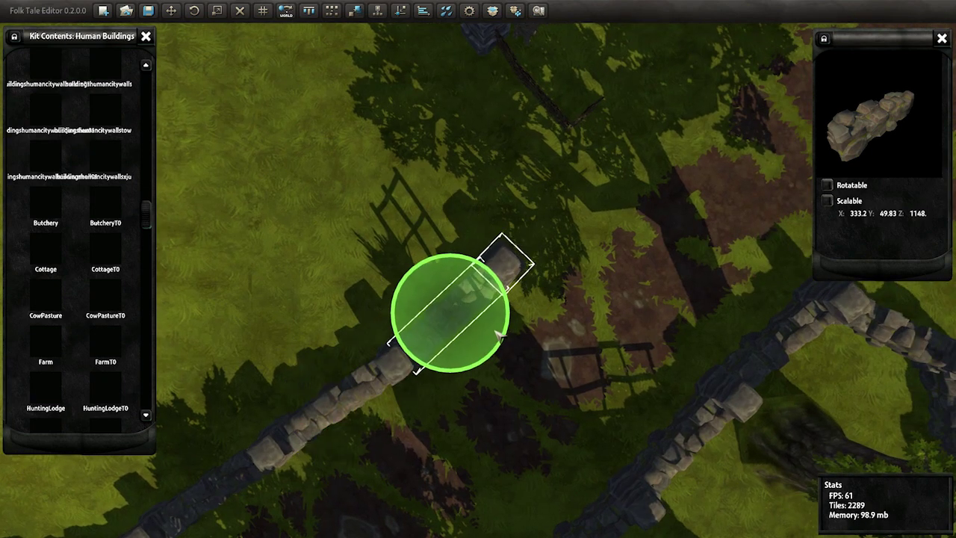
pyautogui.click(490, 333)
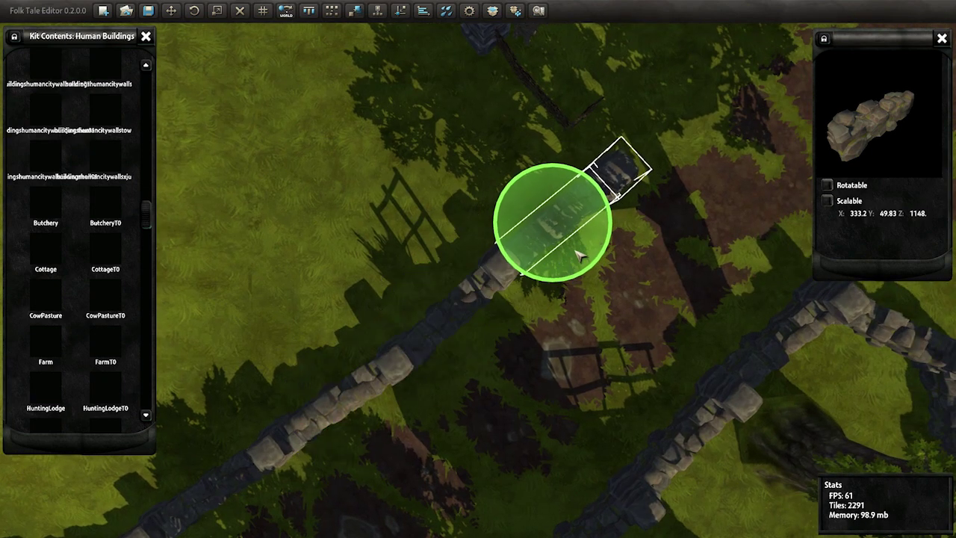
# Step: Pan toward the house and tents and set another wall piece along the dirt path
pyautogui.press('d')
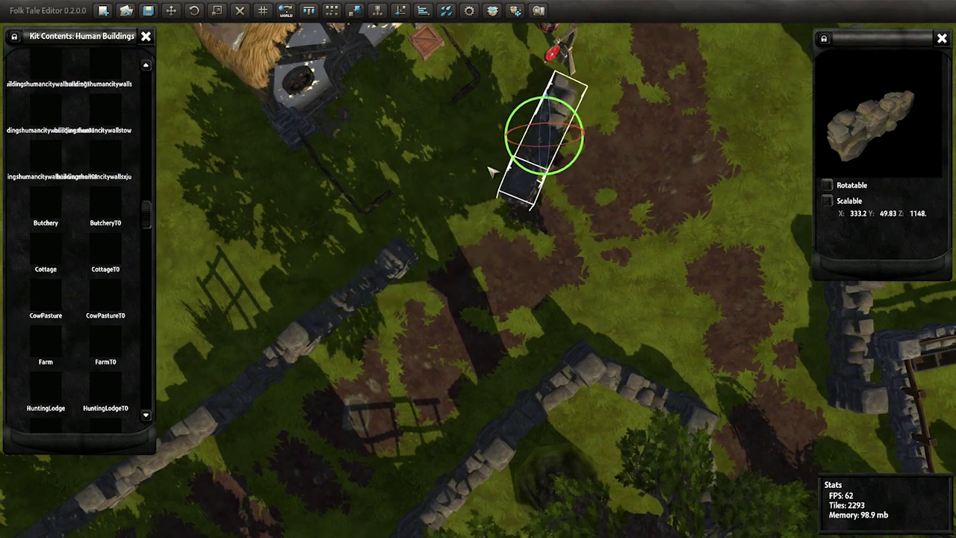
pyautogui.press('w')
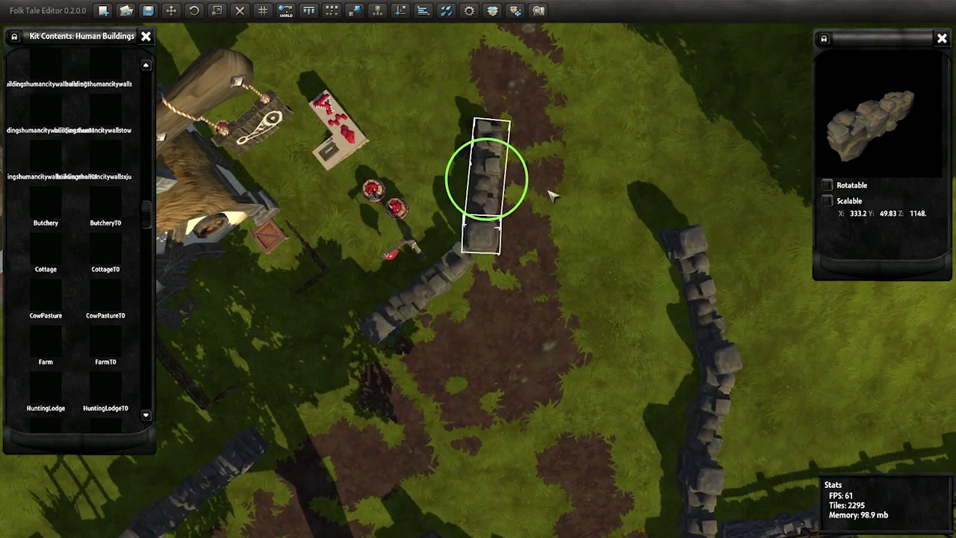
pyautogui.scroll(5, 499, 217)
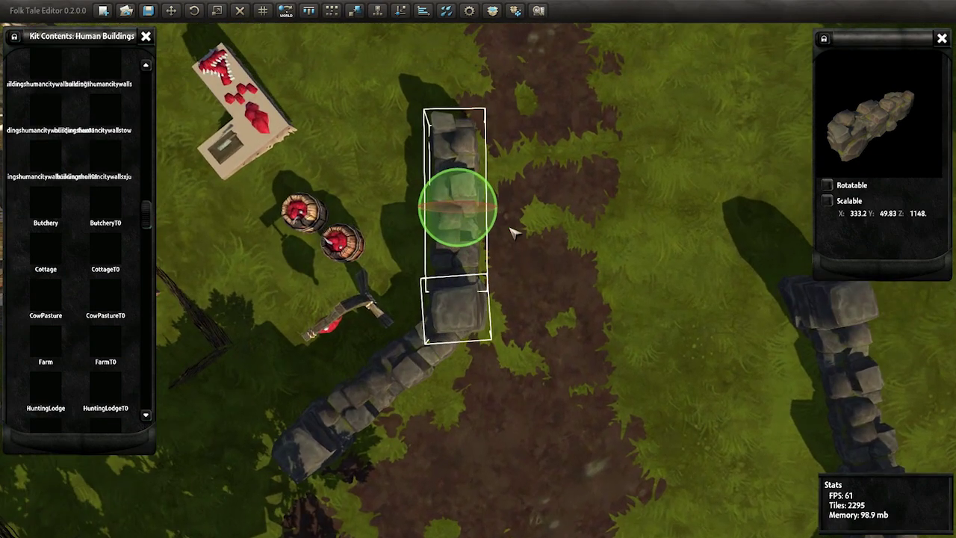
pyautogui.click(471, 312)
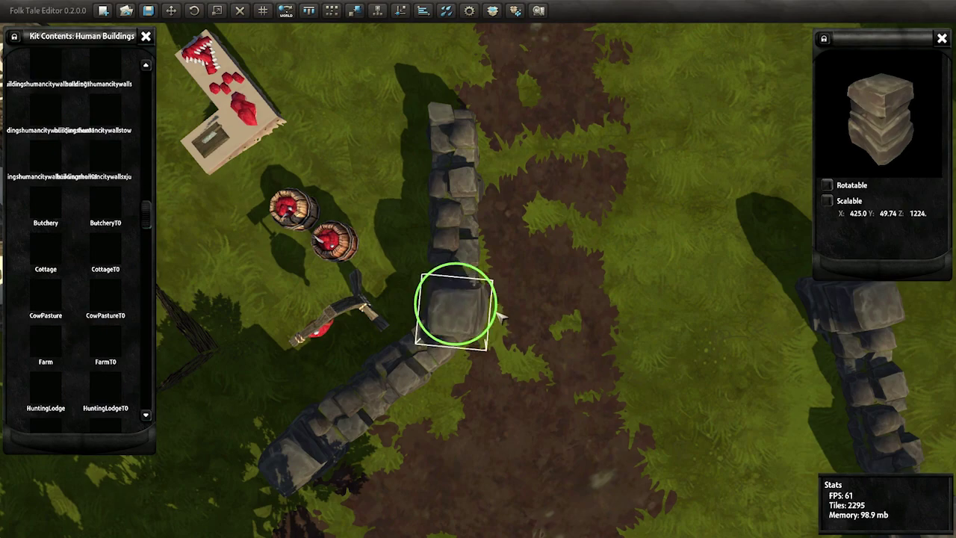
pyautogui.scroll(-3, 483, 222)
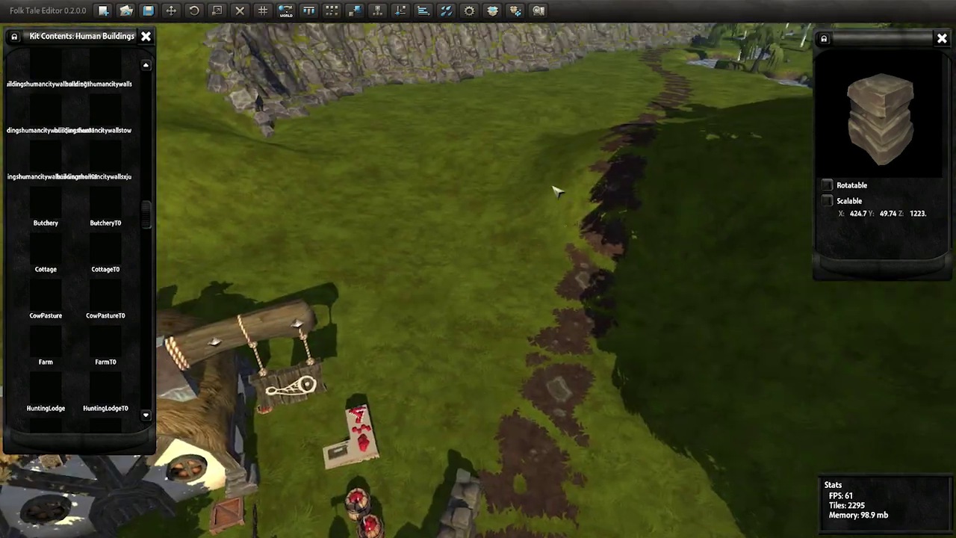
pyautogui.scroll(5, 560, 224)
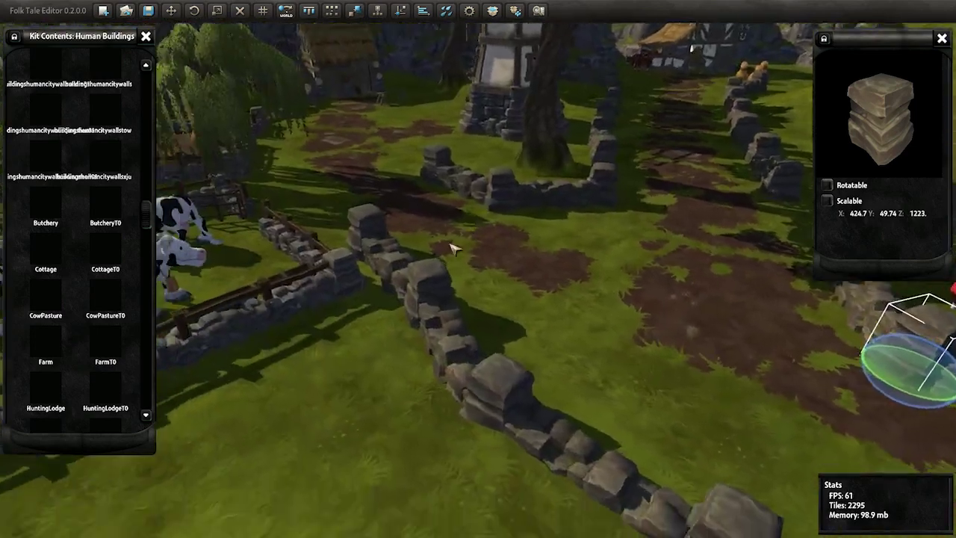
pyautogui.moveTo(452, 249); pyautogui.dragTo(339, 200, button='middle')
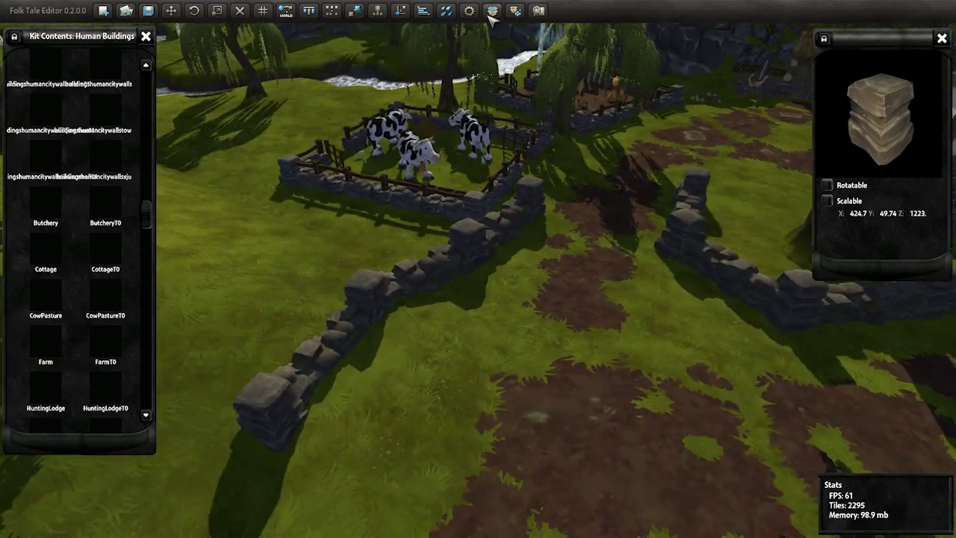
# Step: Switch the active kit to Grassland and browse down its Kit Contents list
pyautogui.click(491, 11)
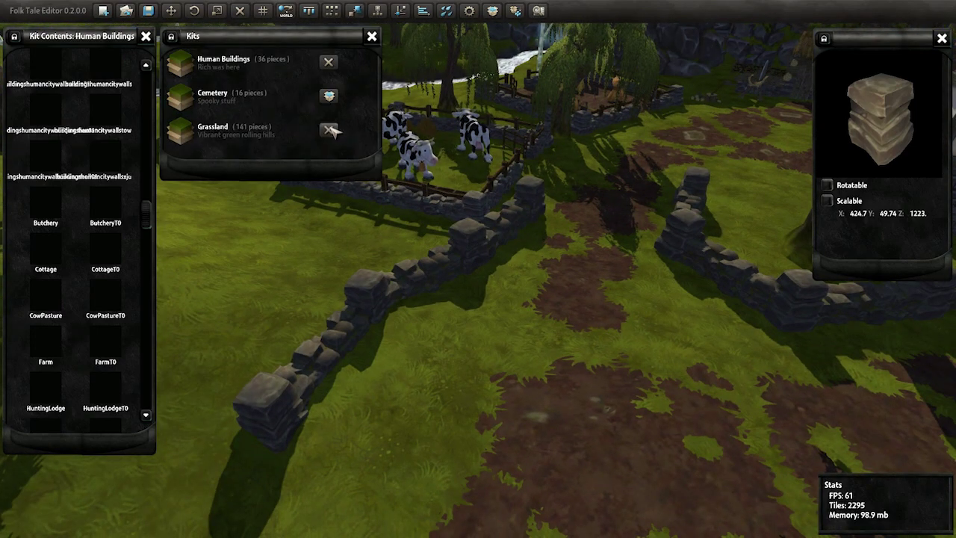
pyautogui.click(331, 131)
pyautogui.click(373, 36)
pyautogui.scroll(-5, 224, 187)
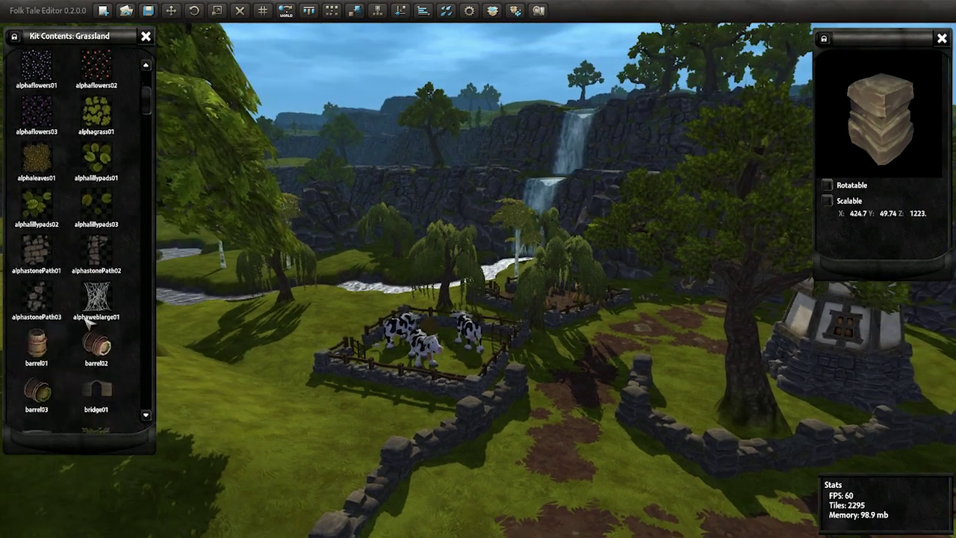
pyautogui.scroll(-3, 86, 318)
pyautogui.scroll(-3, 86, 317)
pyautogui.scroll(-3, 86, 316)
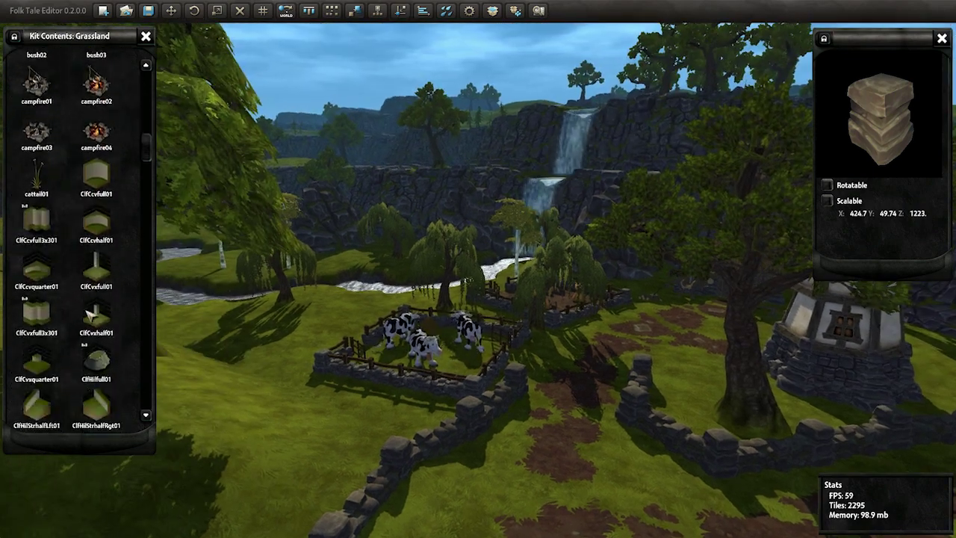
pyautogui.scroll(-3, 86, 314)
pyautogui.scroll(-3, 86, 315)
pyautogui.scroll(-3, 87, 315)
pyautogui.scroll(-3, 87, 315)
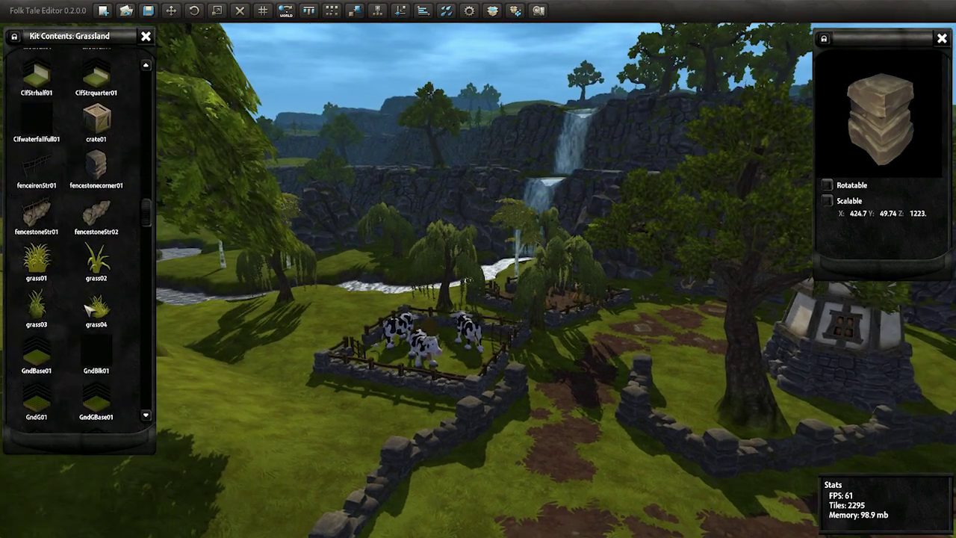
pyautogui.scroll(-3, 87, 316)
pyautogui.scroll(-3, 87, 315)
pyautogui.scroll(-2, 88, 315)
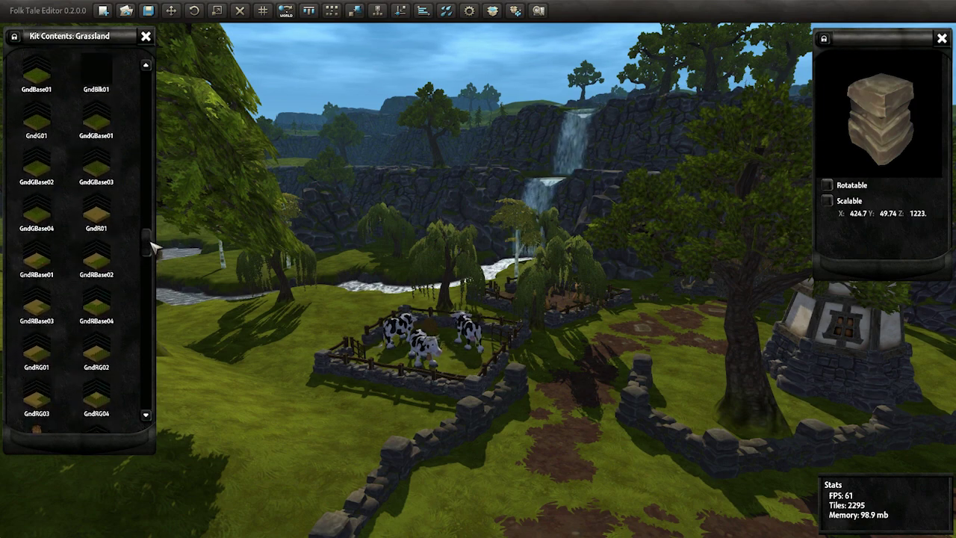
pyautogui.scroll(-3, 153, 247)
# Step: Drop a hanging lamp post onto the wall's square pillar and rotate it upright
pyautogui.scroll(-3, 153, 246)
pyautogui.moveTo(300, 271); pyautogui.dragTo(319, 252, button='middle')
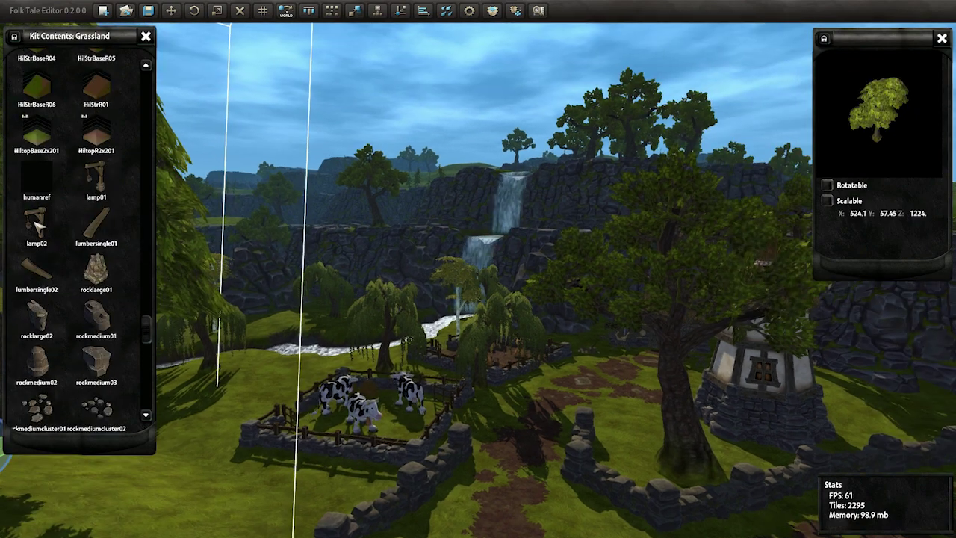
pyautogui.moveTo(352, 496); pyautogui.dragTo(384, 202, button='middle')
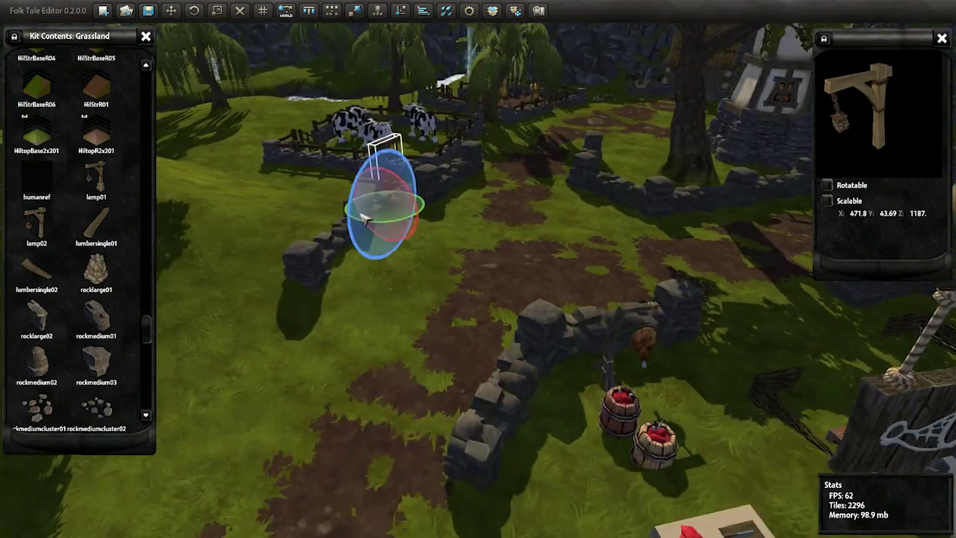
pyautogui.moveTo(324, 317); pyautogui.dragTo(328, 284)
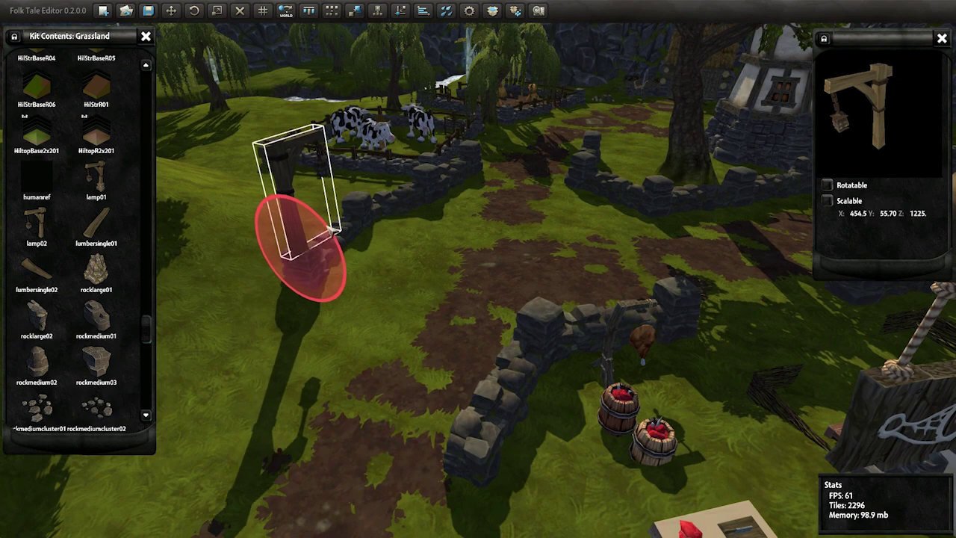
pyautogui.moveTo(329, 284)
pyautogui.mouseDown(button='middle')
pyautogui.moveTo(404, 259)
pyautogui.moveTo(456, 351)
pyautogui.mouseUp(button='middle')
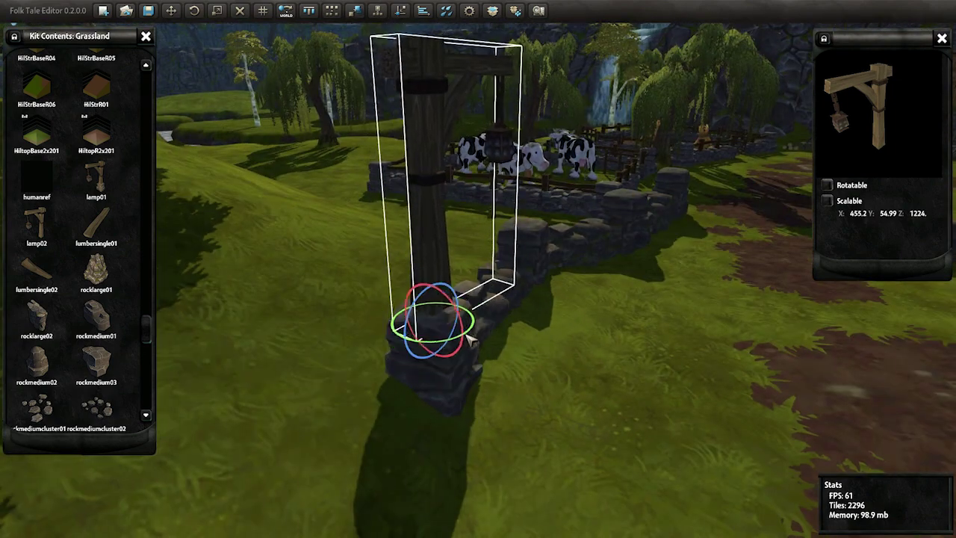
pyautogui.moveTo(469, 338); pyautogui.dragTo(449, 328)
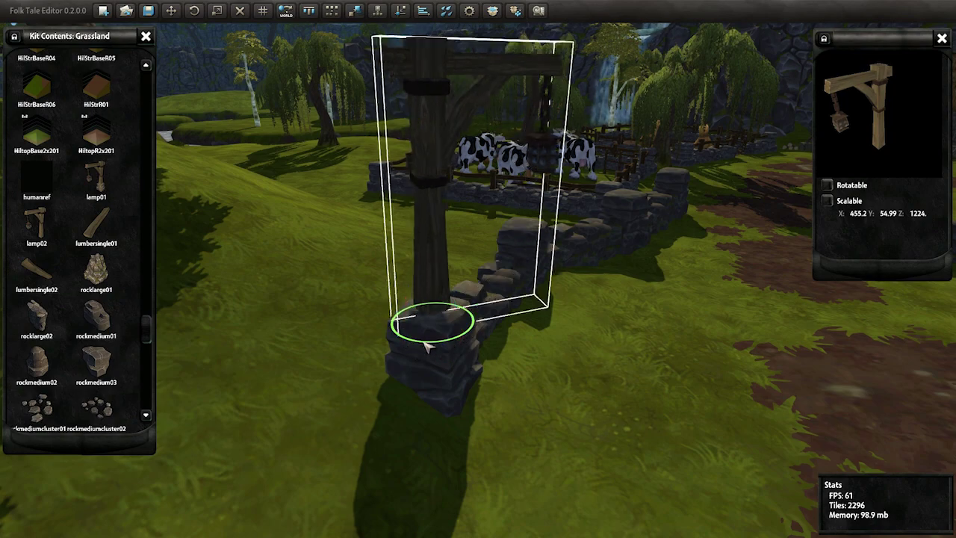
pyautogui.moveTo(448, 328)
pyautogui.mouseDown(button='middle')
pyautogui.moveTo(357, 317)
pyautogui.moveTo(710, 344)
pyautogui.moveTo(432, 447)
pyautogui.mouseUp(button='middle')
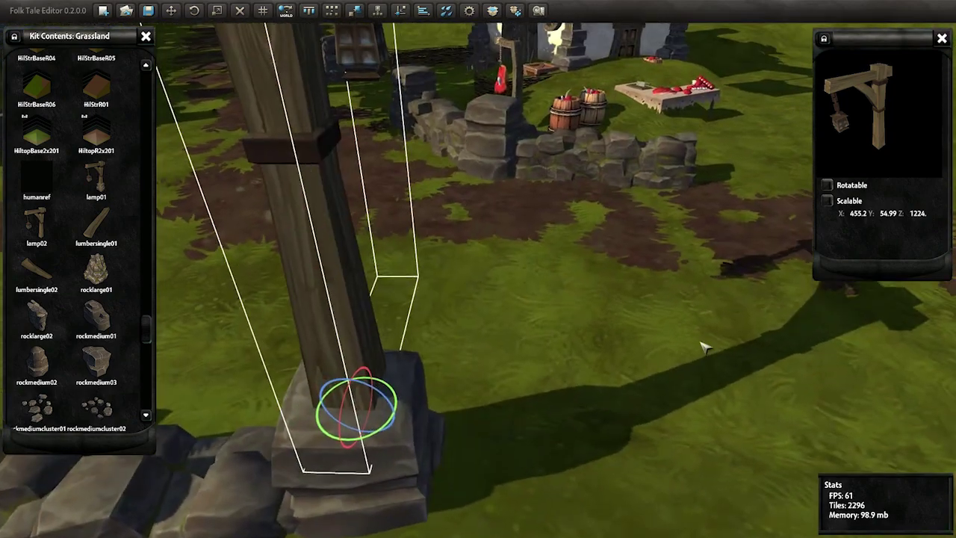
pyautogui.moveTo(447, 416); pyautogui.dragTo(396, 403, button='middle')
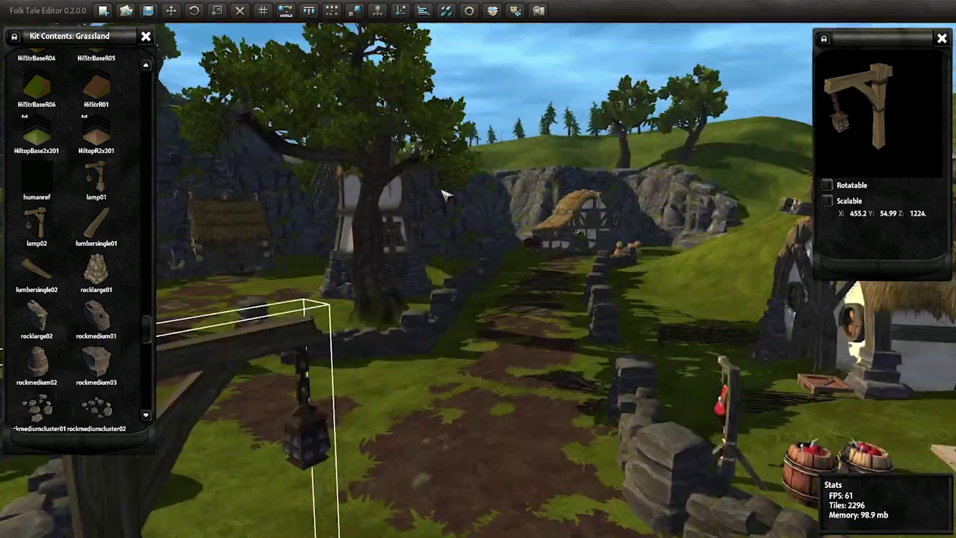
pyautogui.scroll(5, 396, 404)
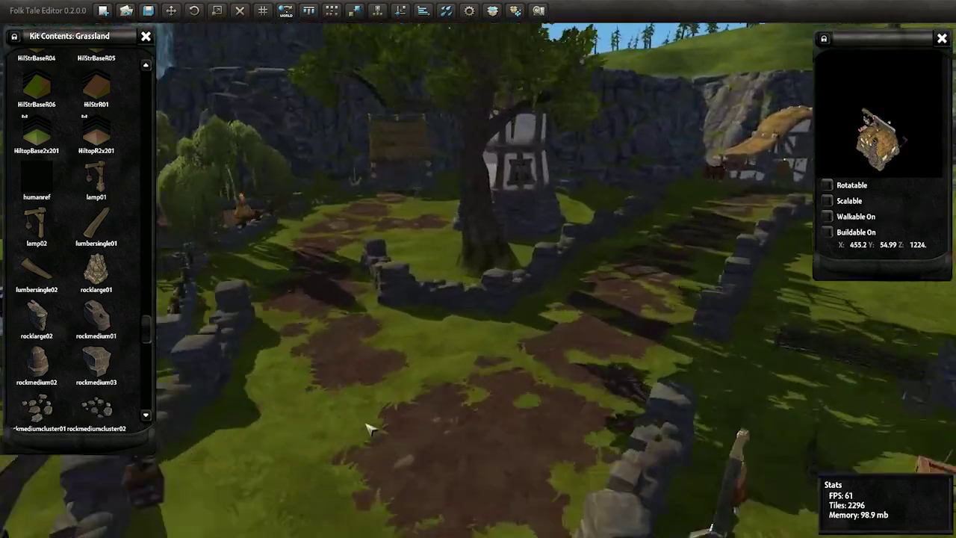
pyautogui.scroll(-1, 151, 327)
pyautogui.scroll(-5, 332, 323)
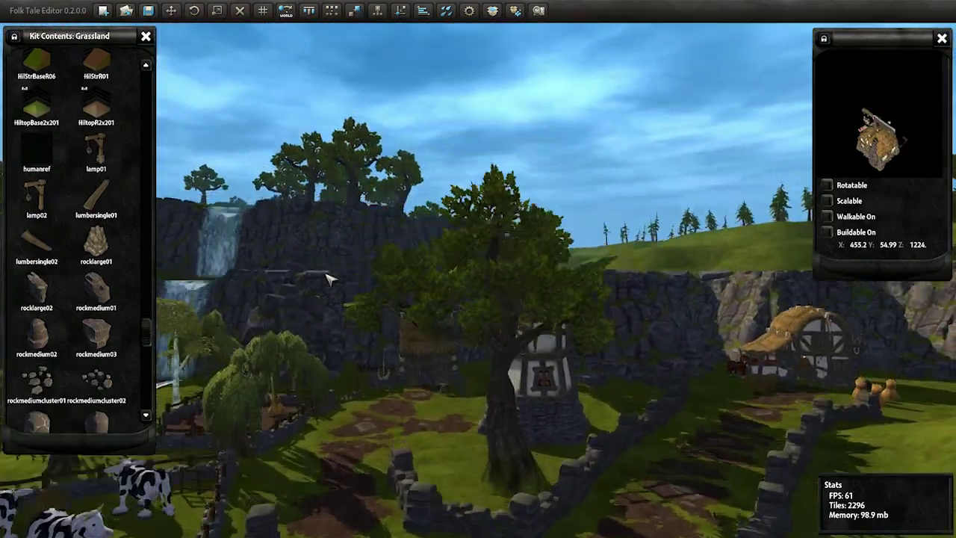
pyautogui.scroll(-2, 326, 277)
# Step: Place a rock on the dirt before the walled tree enclosure and orbit to inspect it
pyautogui.click(96, 334)
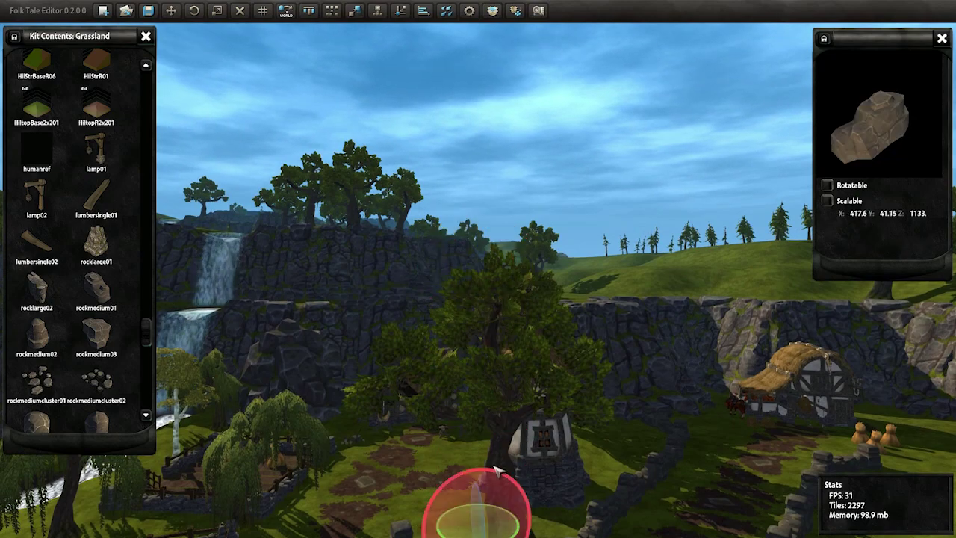
pyautogui.scroll(3, 498, 442)
pyautogui.scroll(2, 486, 336)
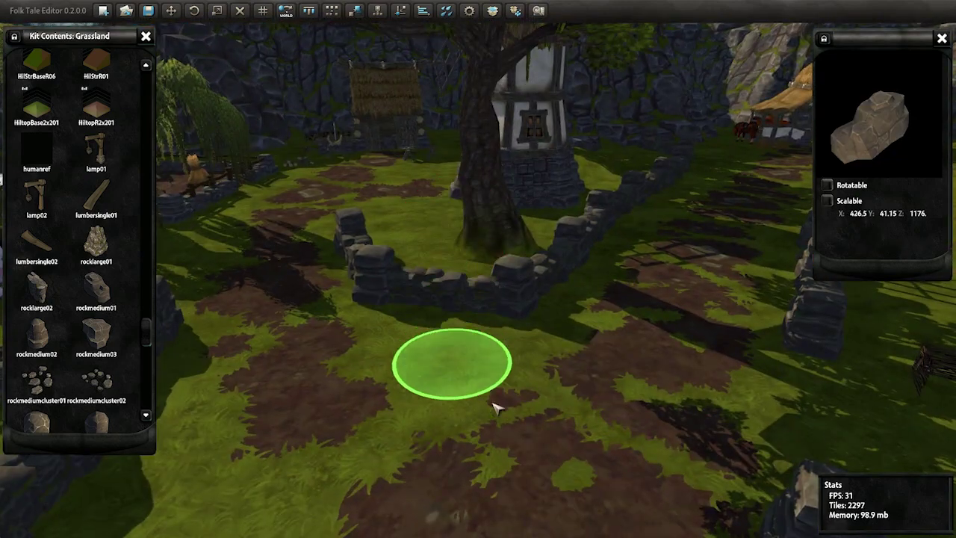
pyautogui.scroll(3, 487, 299)
pyautogui.scroll(2, 513, 337)
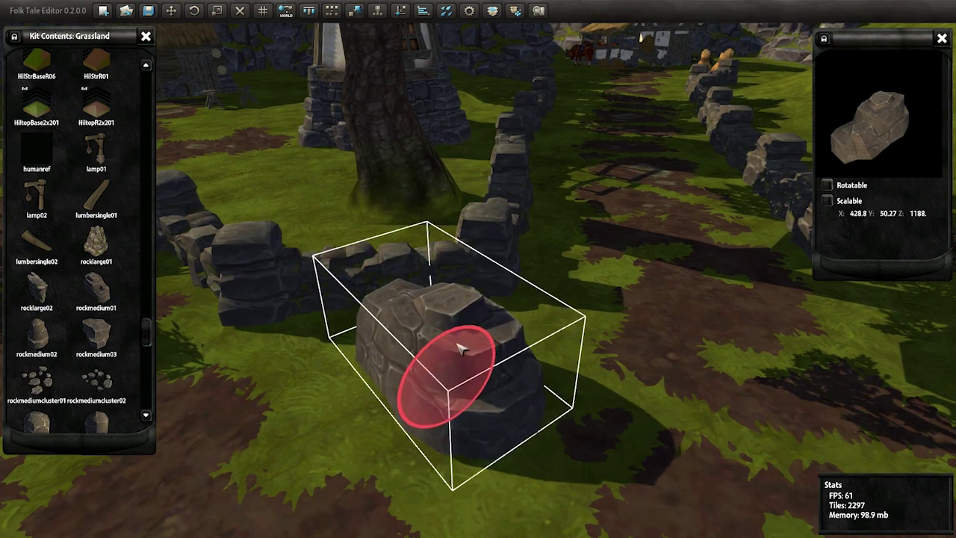
pyautogui.scroll(-2, 461, 349)
pyautogui.moveTo(461, 349); pyautogui.dragTo(614, 329, button='middle')
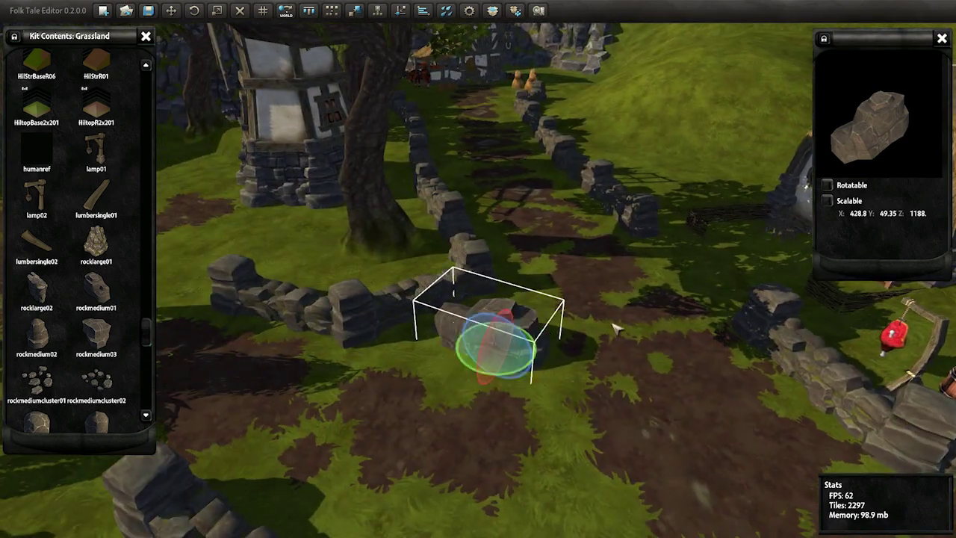
pyautogui.scroll(-3, 491, 384)
pyautogui.scroll(2, 507, 228)
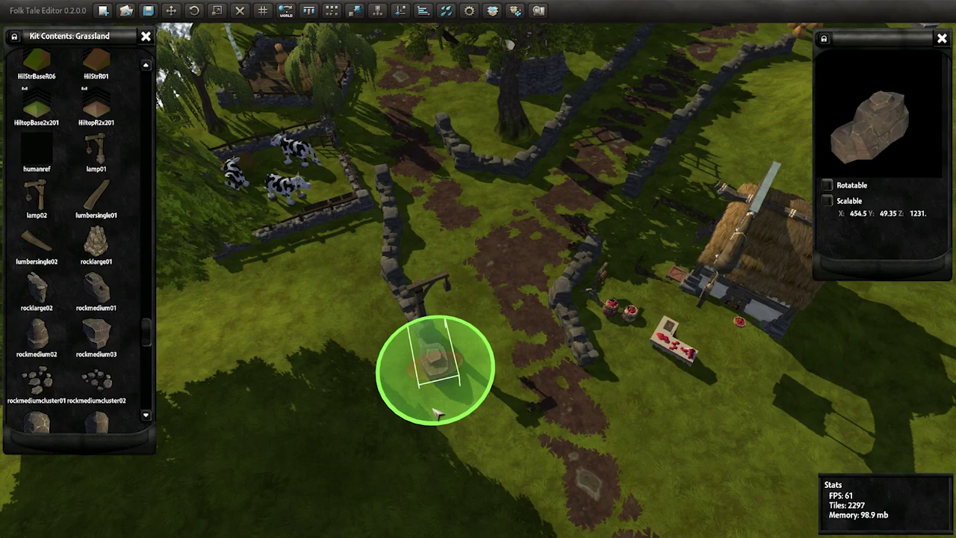
pyautogui.moveTo(437, 413)
pyautogui.mouseDown(button='middle')
pyautogui.moveTo(373, 250)
pyautogui.moveTo(442, 197)
pyautogui.moveTo(355, 258)
pyautogui.moveTo(366, 215)
pyautogui.mouseUp(button='middle')
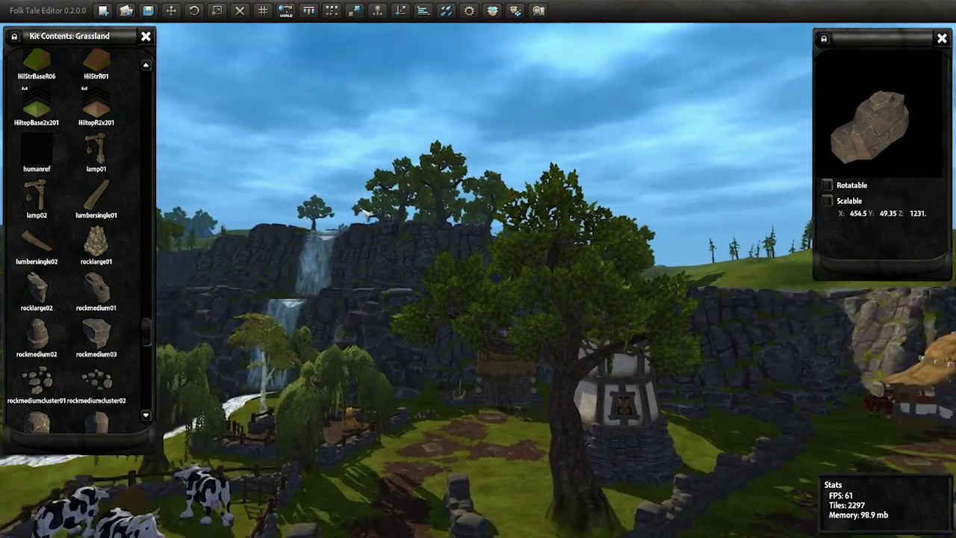
pyautogui.scroll(-1, 147, 340)
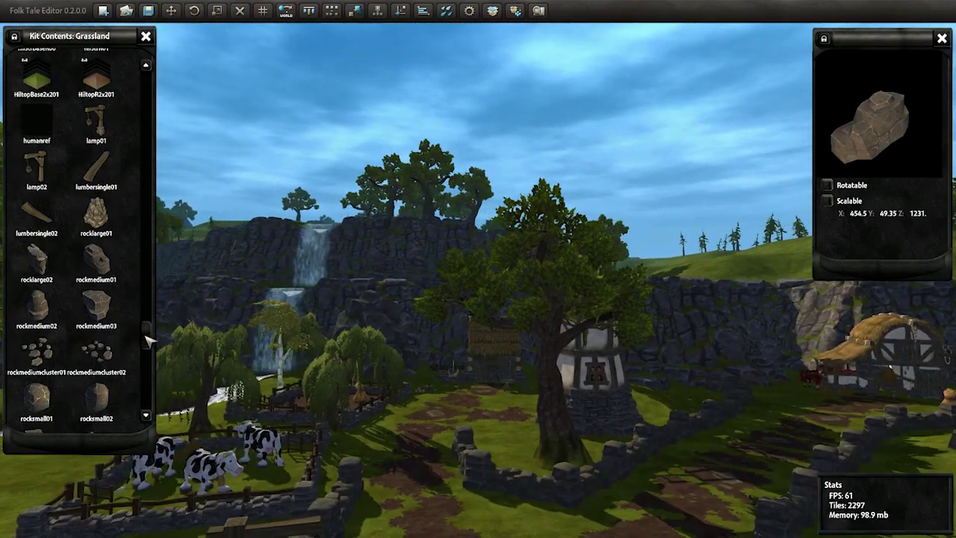
pyautogui.moveTo(146, 333)
pyautogui.mouseDown()
pyautogui.moveTo(155, 301)
pyautogui.moveTo(157, 374)
pyautogui.moveTo(149, 217)
pyautogui.mouseUp()
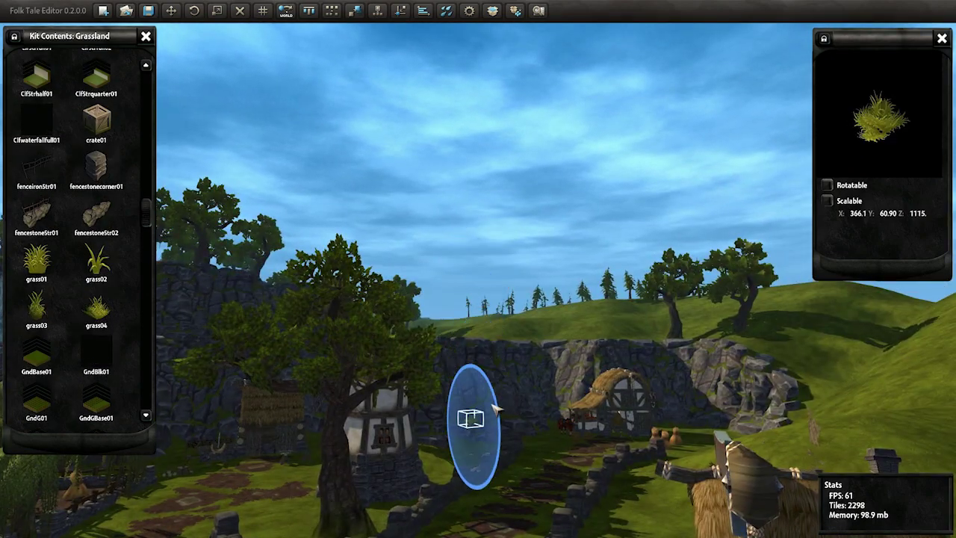
# Step: Place grass clumps on the lawn, by the wall, and along the fenced path
pyautogui.scroll(3, 478, 411)
pyautogui.scroll(2, 416, 352)
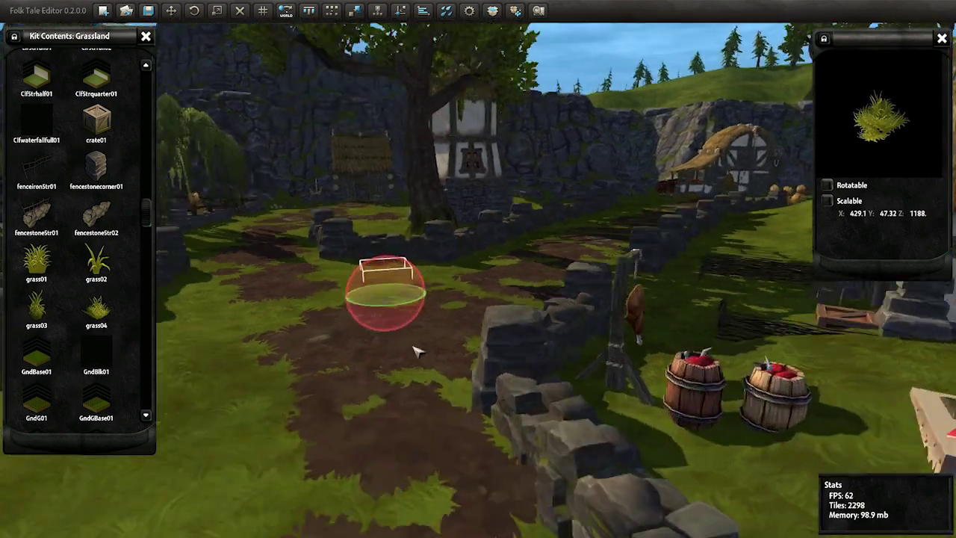
pyautogui.scroll(3, 416, 353)
pyautogui.scroll(1, 461, 351)
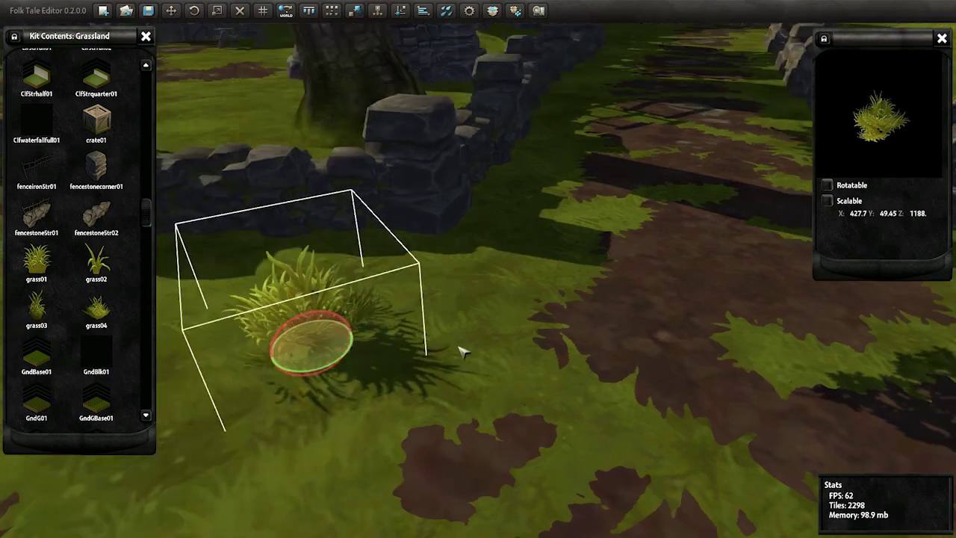
pyautogui.scroll(-3, 461, 351)
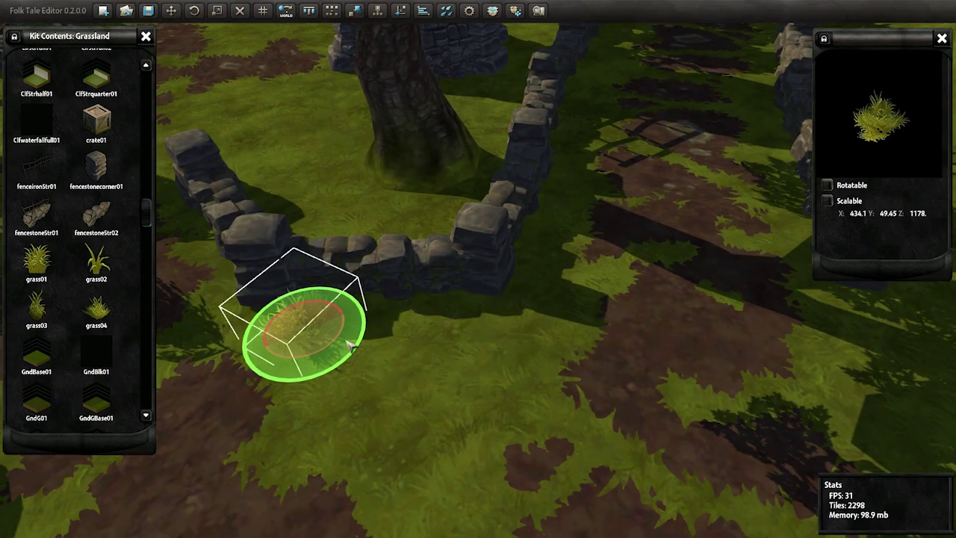
pyautogui.click(338, 348)
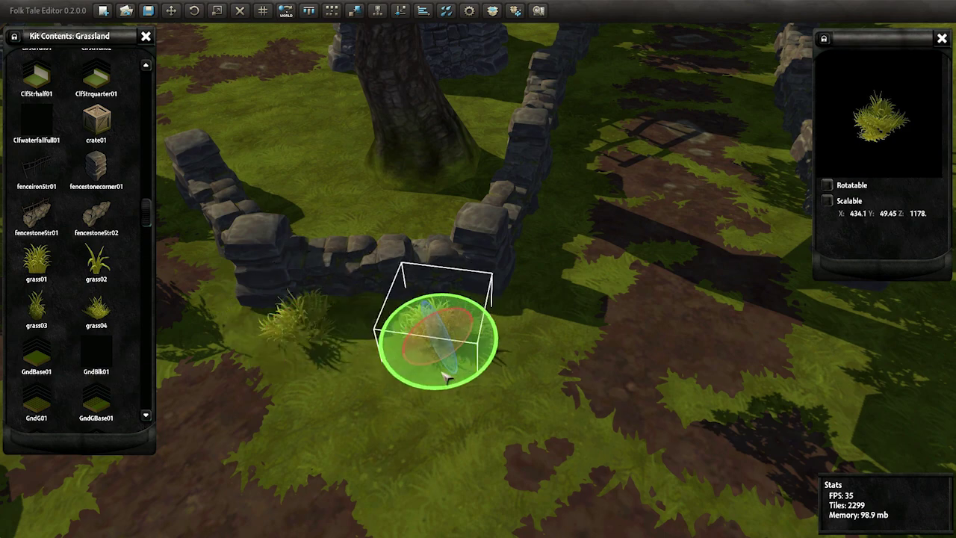
pyautogui.click(488, 363)
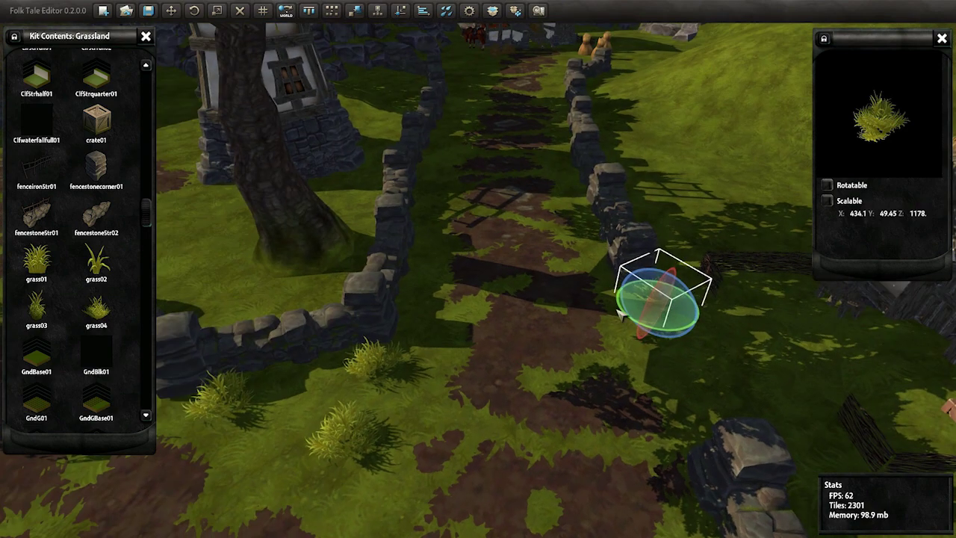
pyautogui.click(654, 293)
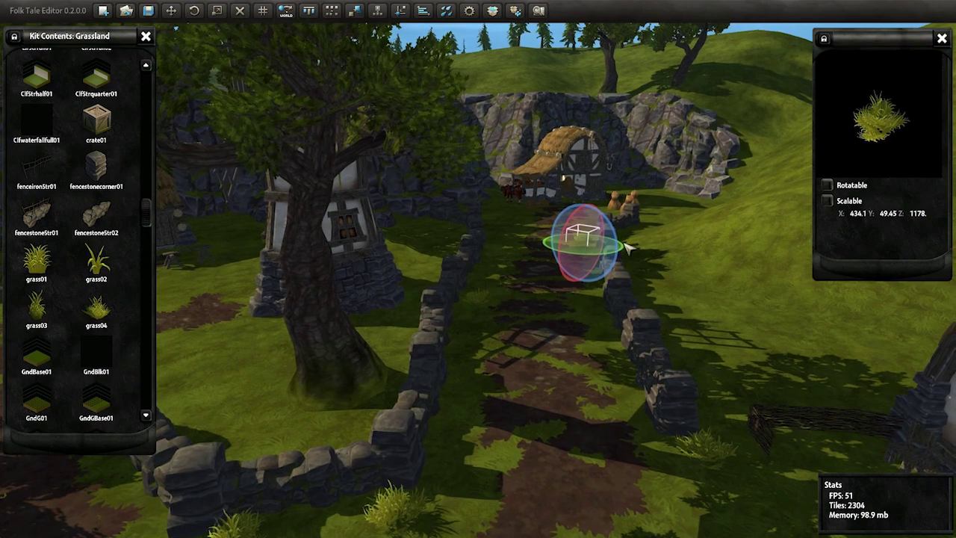
pyautogui.click(587, 250)
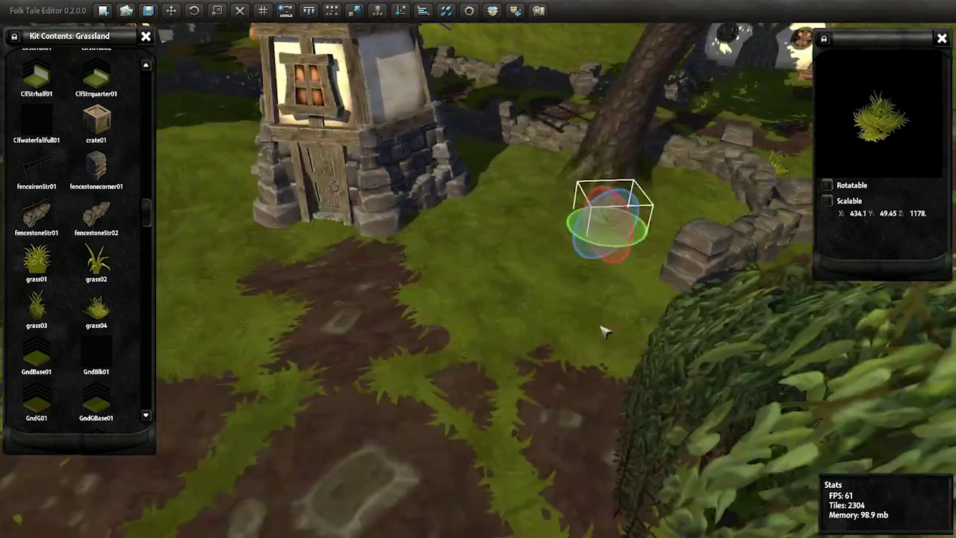
# Step: Add grass clumps beside the house, the thatched hut and the crop pen's corner
pyautogui.click(391, 301)
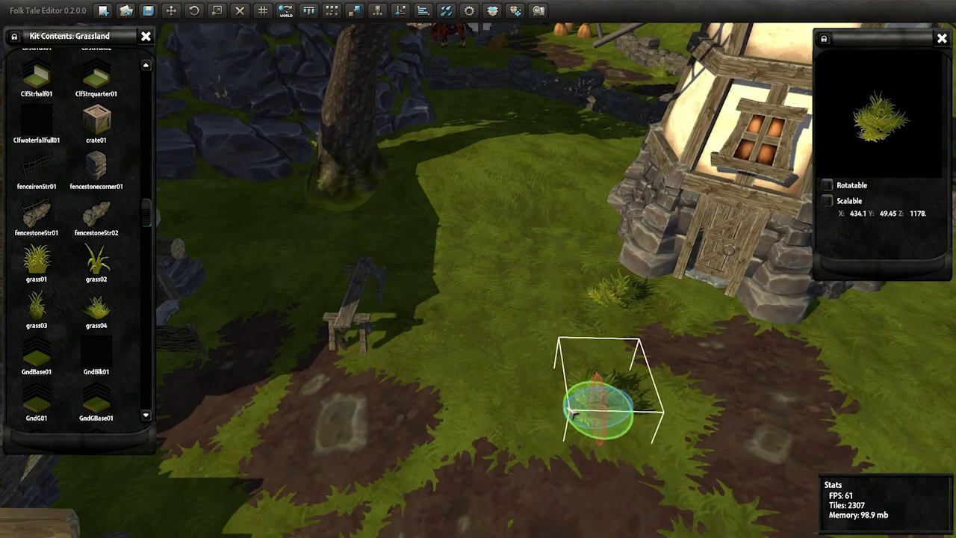
pyautogui.click(602, 399)
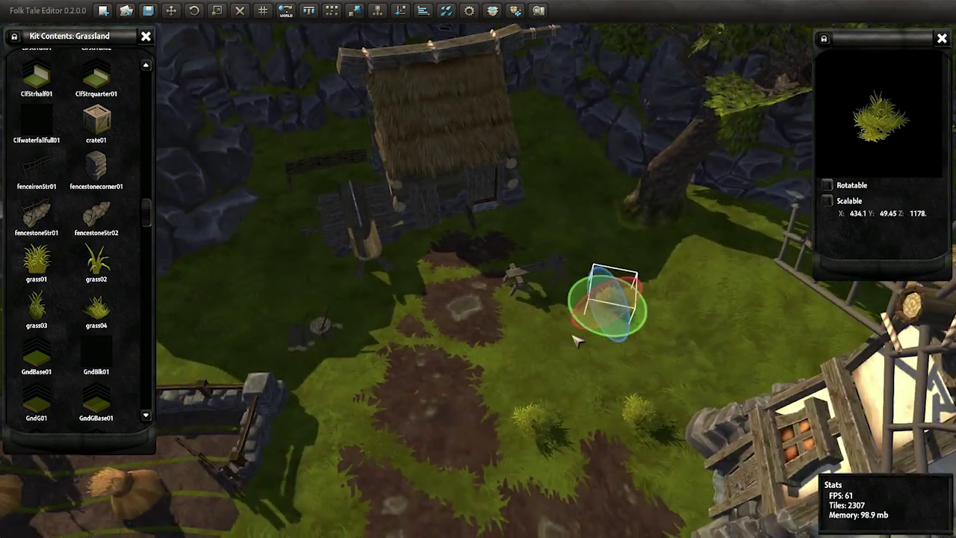
pyautogui.click(609, 303)
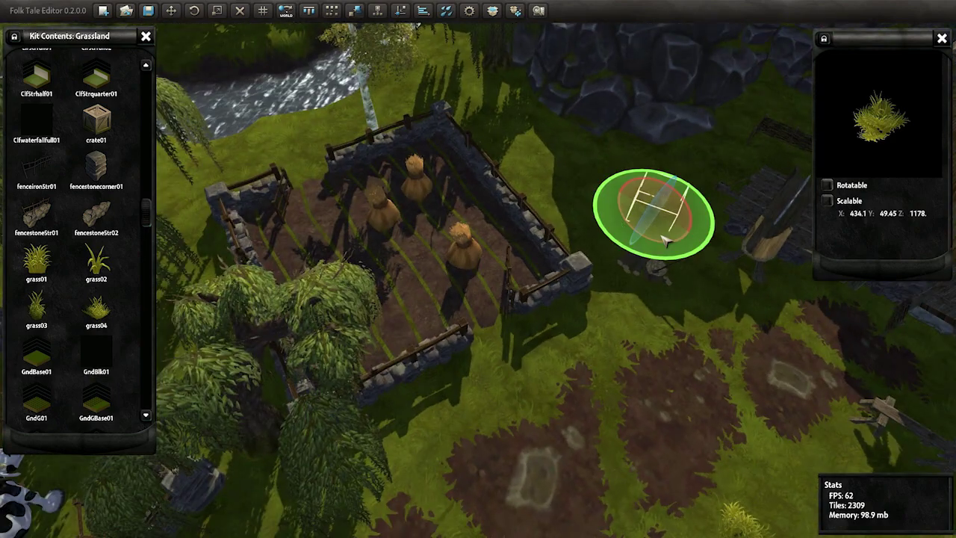
pyautogui.click(650, 219)
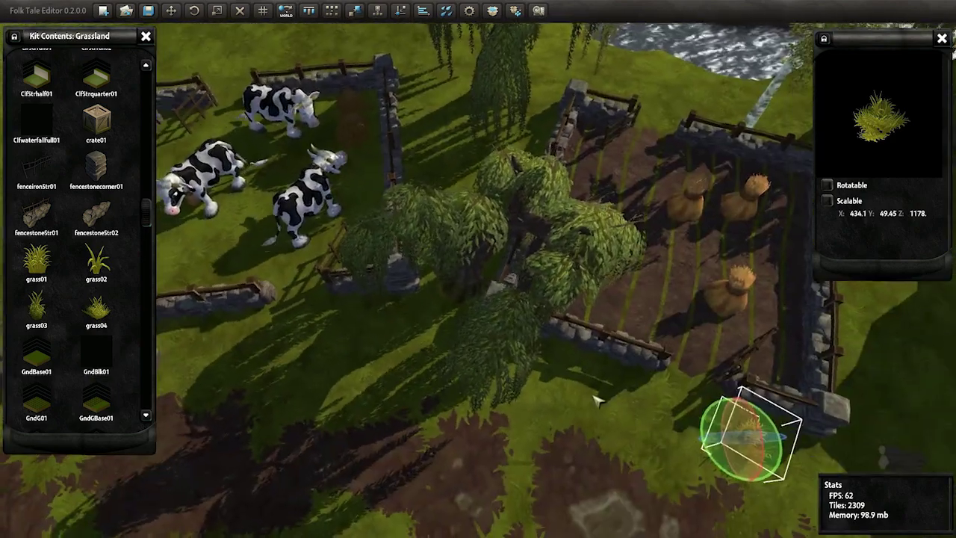
pyautogui.click(738, 430)
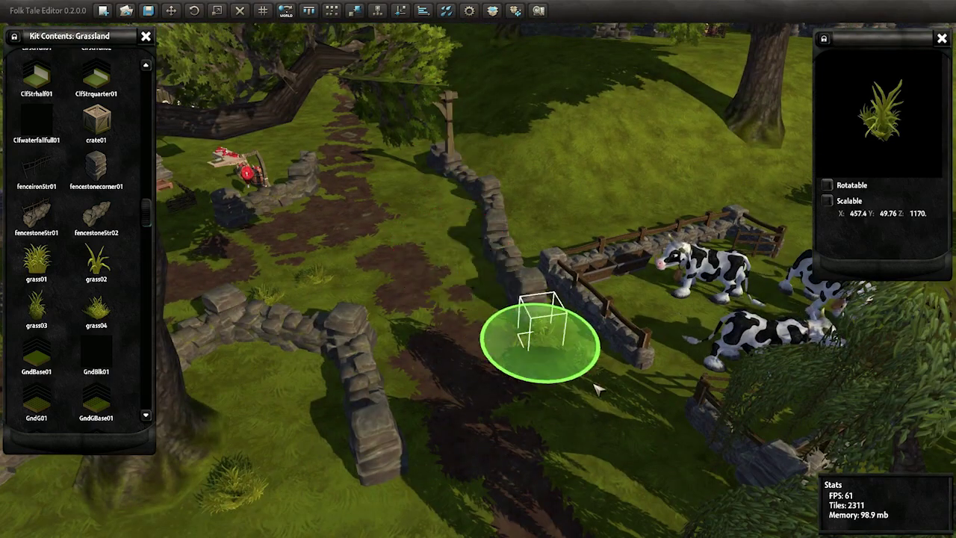
# Step: Add more grass clumps along the cow pen wall, the stone wall and the path wall
pyautogui.scroll(10, 598, 389)
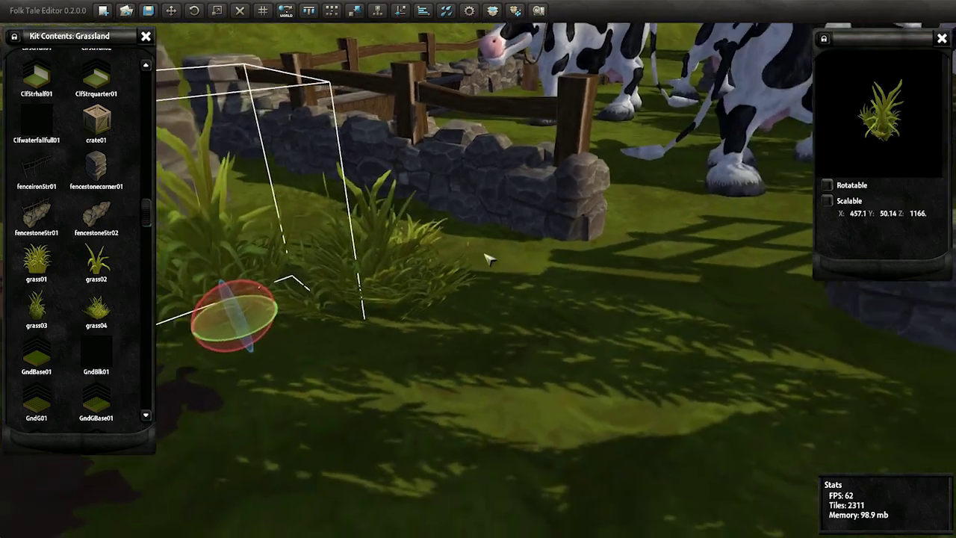
pyautogui.scroll(-5, 489, 258)
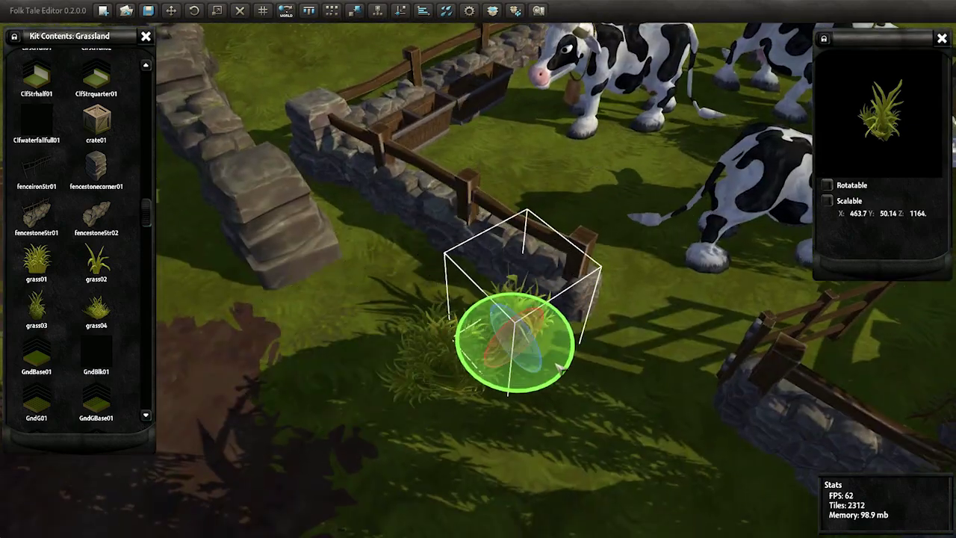
pyautogui.click(559, 366)
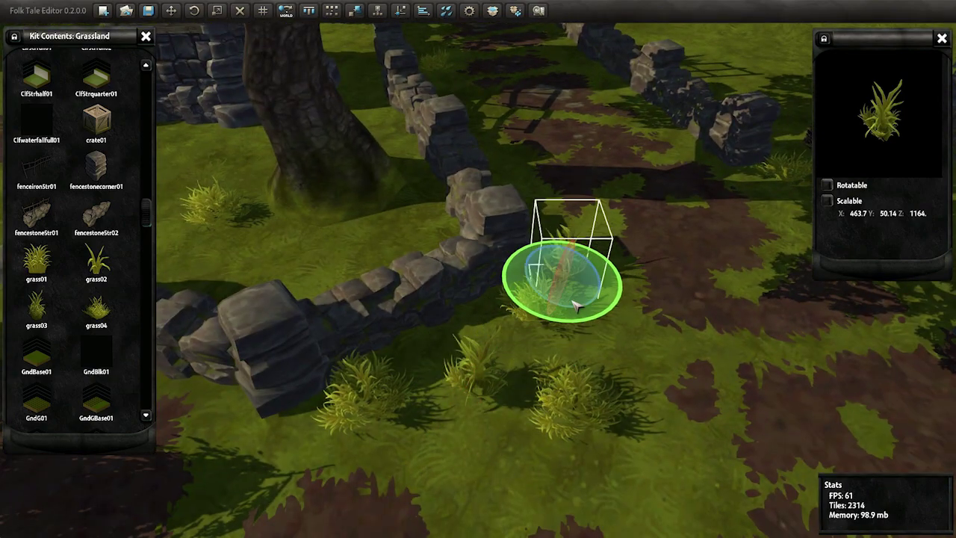
pyautogui.click(617, 383)
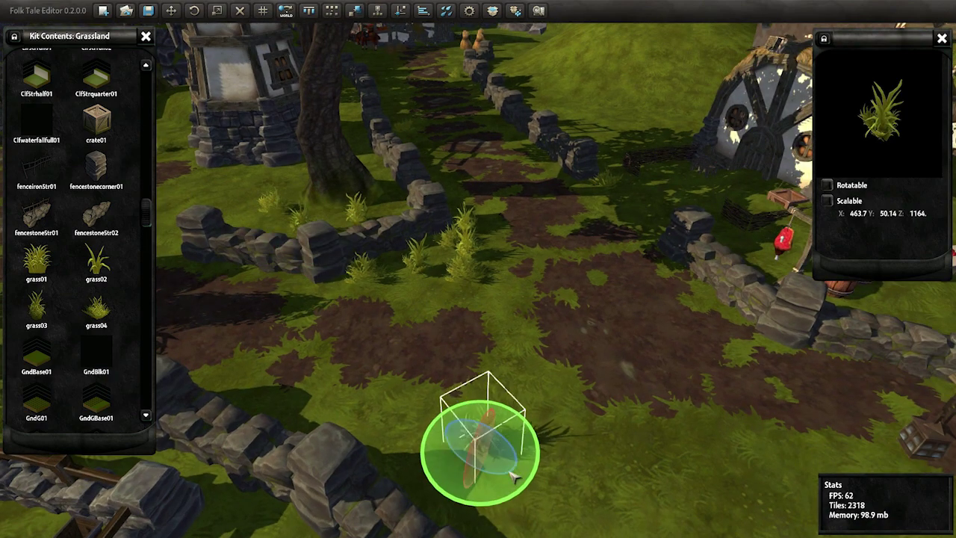
pyautogui.click(527, 482)
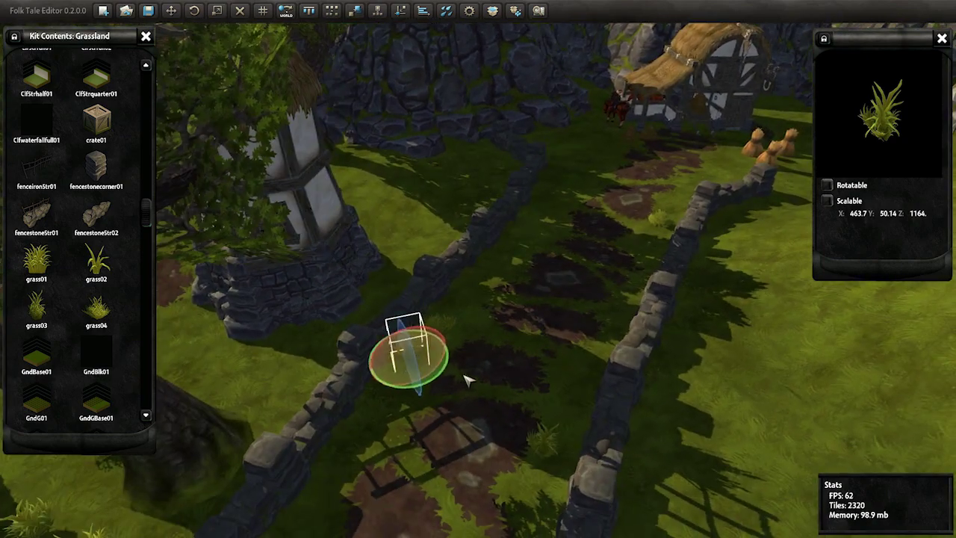
pyautogui.click(426, 351)
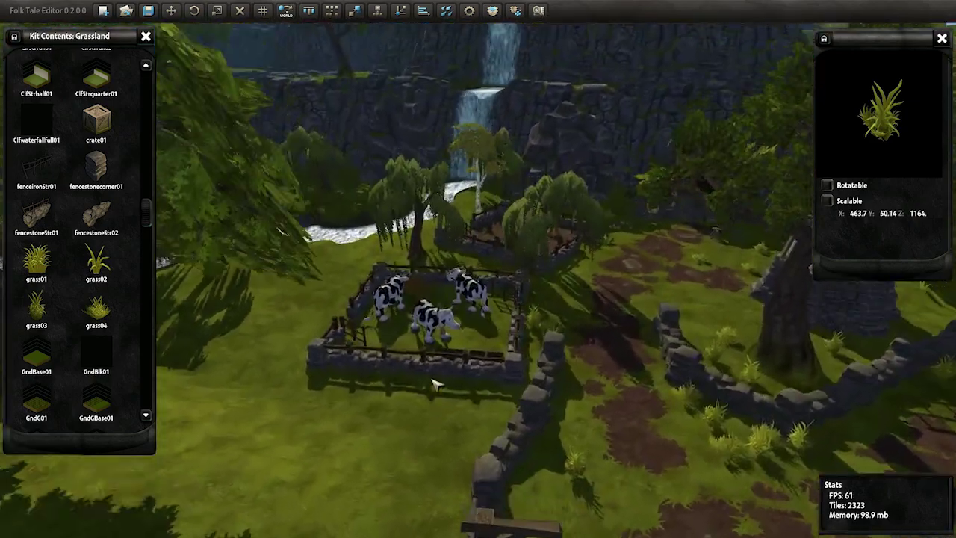
# Step: Turn the view from the crates toward the windmill and rise to a high aerial view
pyautogui.scroll(1, 147, 216)
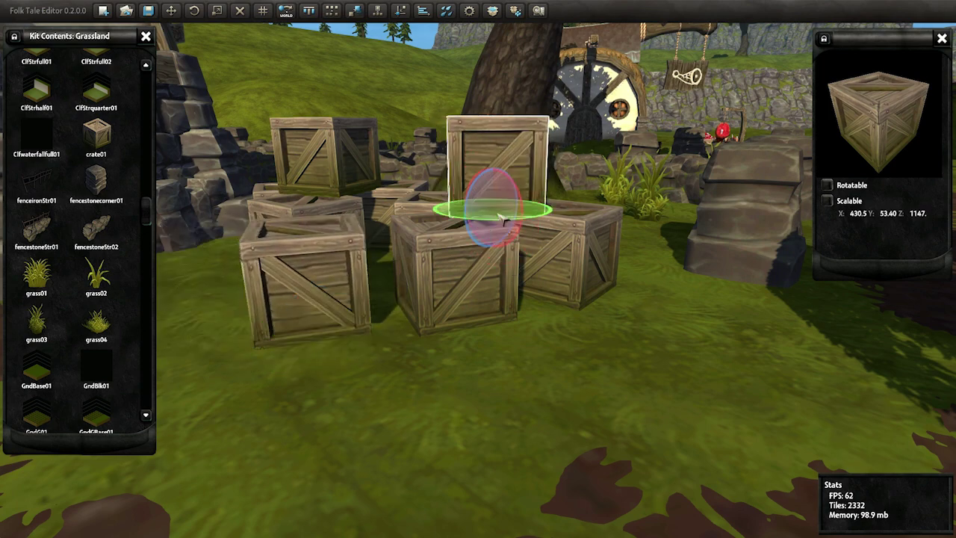
pyautogui.moveTo(475, 216); pyautogui.dragTo(353, 238, button='right')
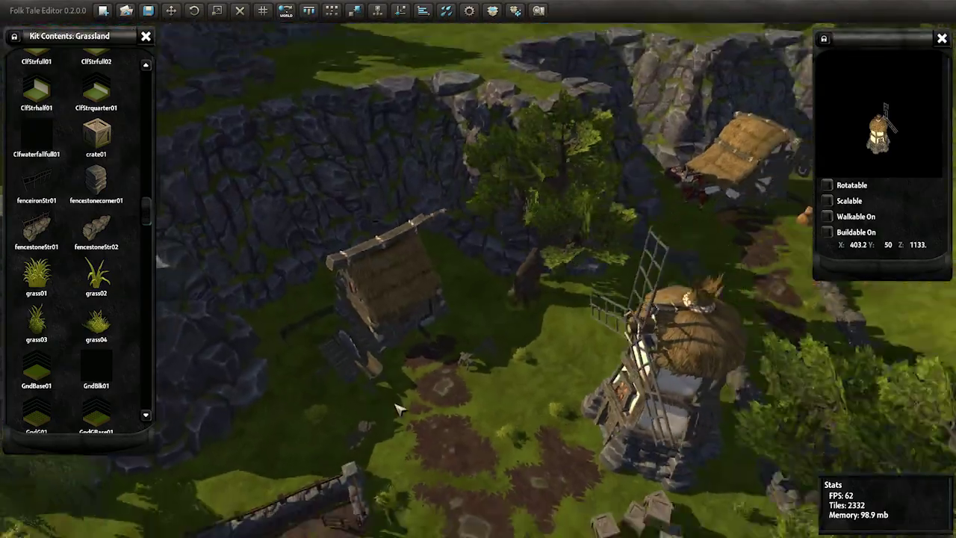
pyautogui.moveTo(352, 238)
pyautogui.mouseDown(button='right')
pyautogui.moveTo(348, 427)
pyautogui.moveTo(89, 236)
pyautogui.mouseUp(button='right')
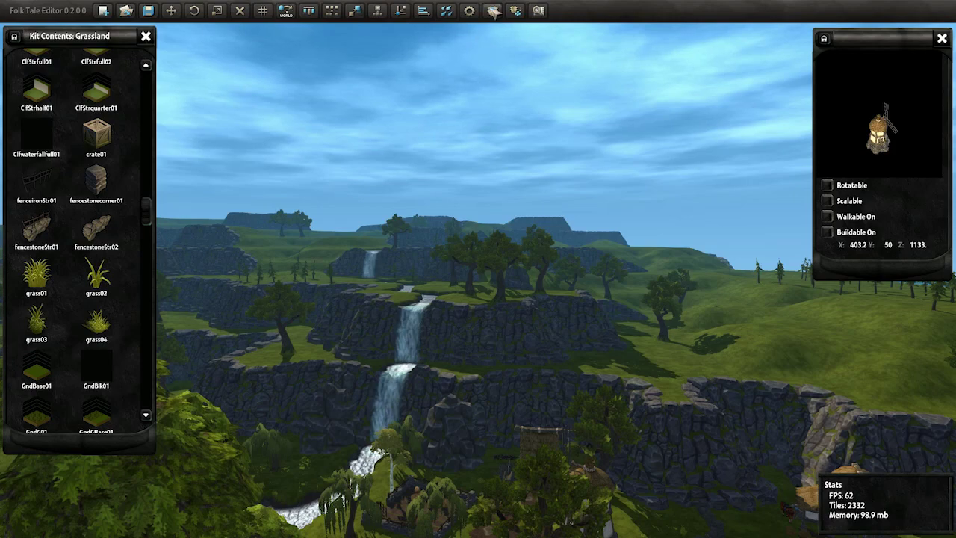
# Step: Switch to the Human Buildings kit and close the kit list and Kit Contents panels
pyautogui.click(493, 11)
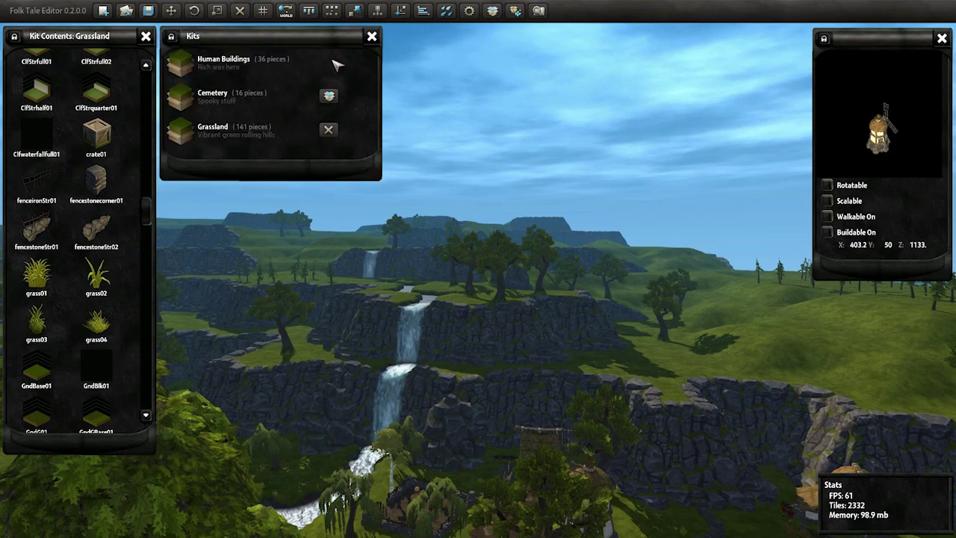
pyautogui.click(338, 66)
pyautogui.moveTo(523, 307); pyautogui.dragTo(107, 377, button='right')
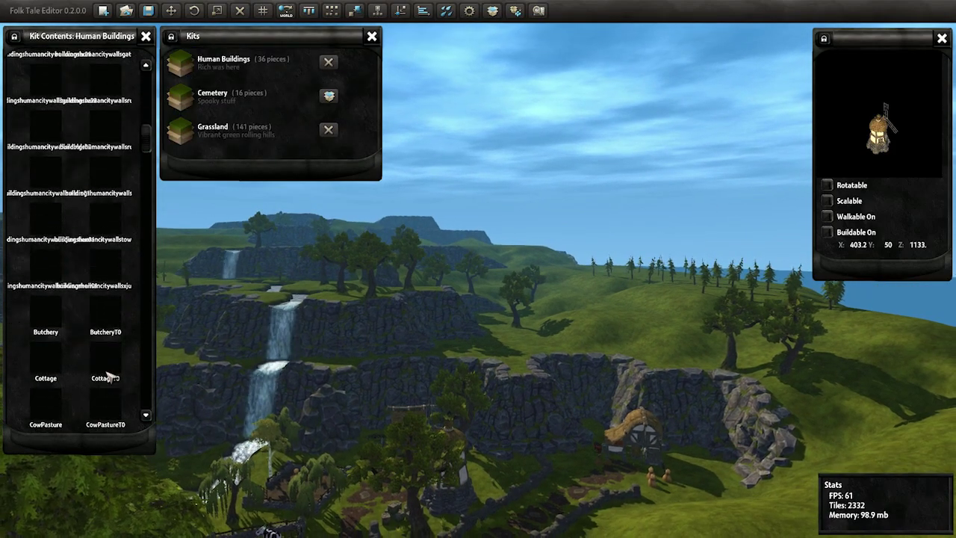
pyautogui.click(372, 36)
pyautogui.click(146, 36)
# Step: Orbit around the windmill, thatched hut and village over toward the cow pen
pyautogui.moveTo(225, 149); pyautogui.dragTo(546, 354, button='right')
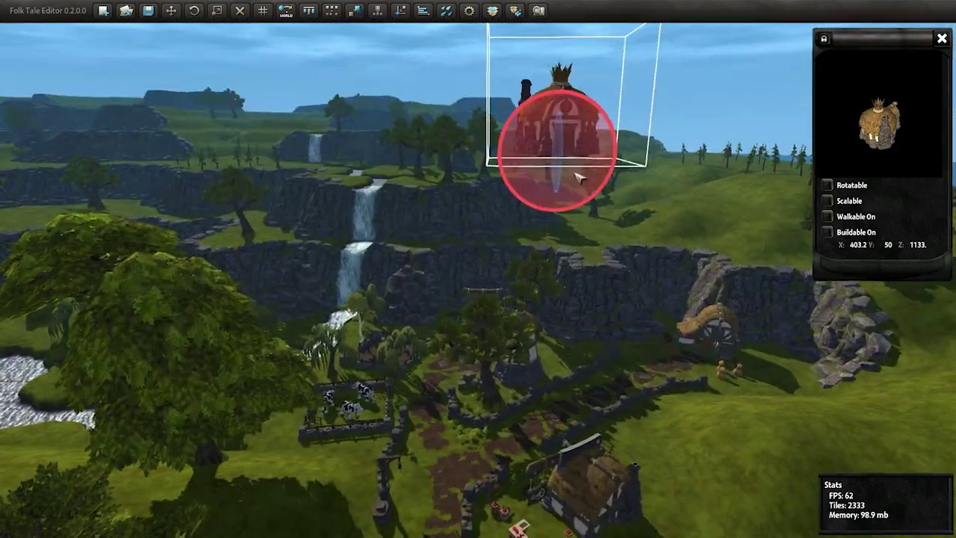
pyautogui.scroll(-10, 544, 355)
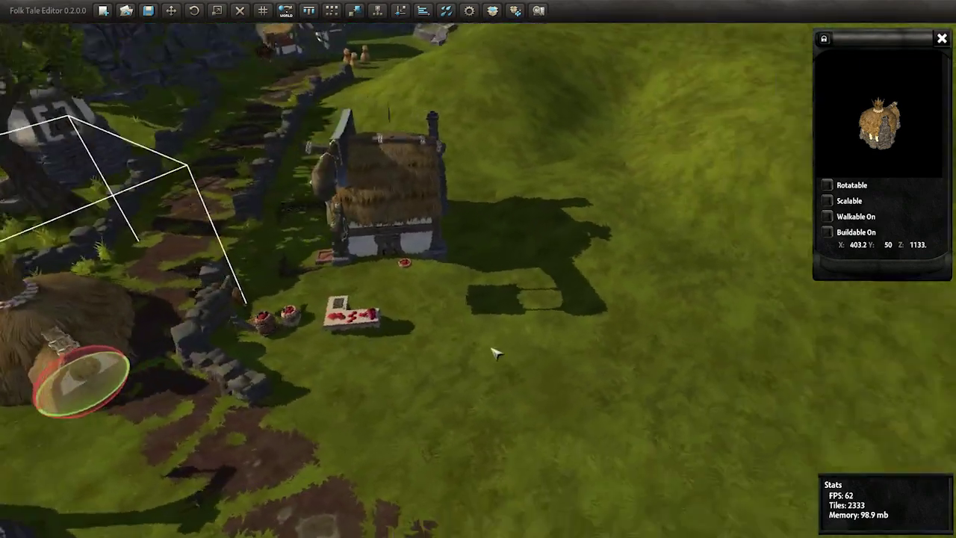
pyautogui.moveTo(497, 354); pyautogui.dragTo(236, 321, button='right')
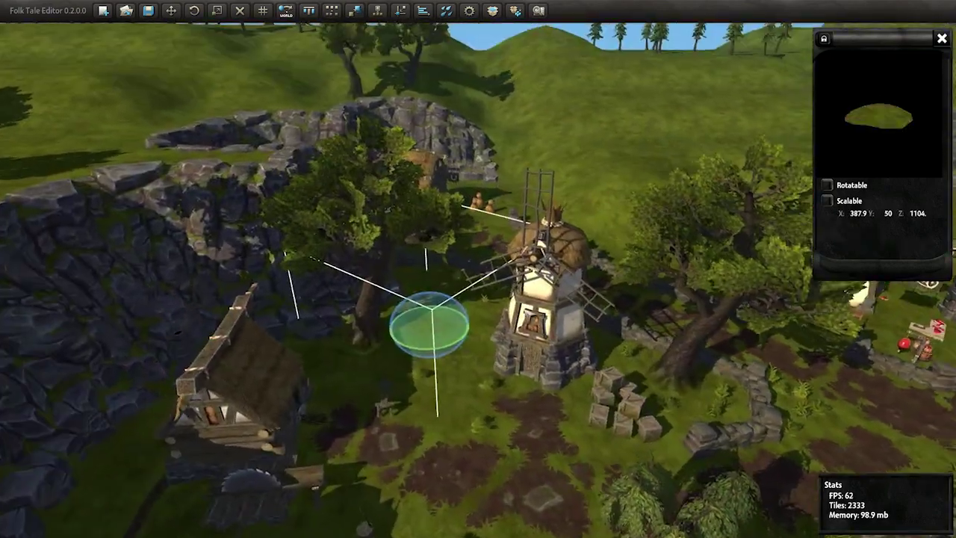
pyautogui.scroll(5, 429, 350)
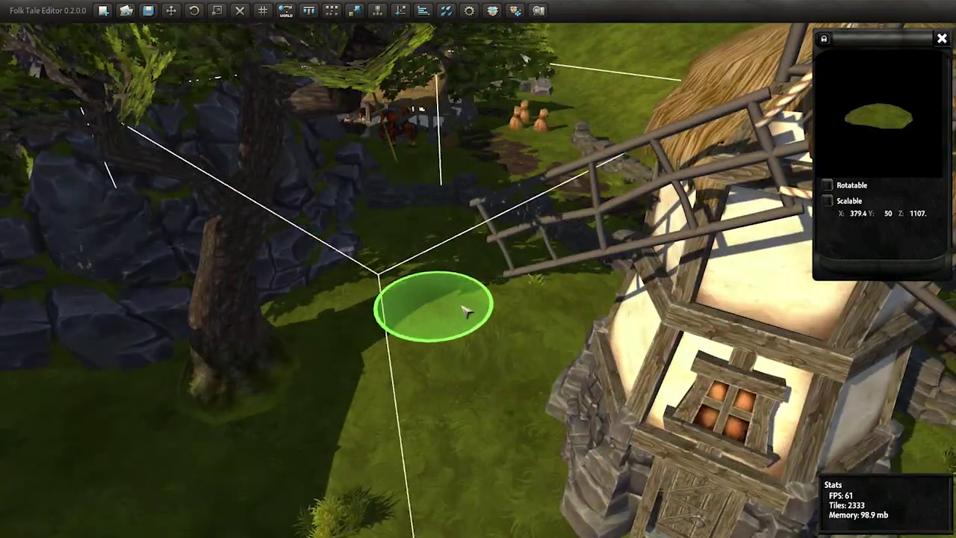
pyautogui.scroll(-5, 439, 273)
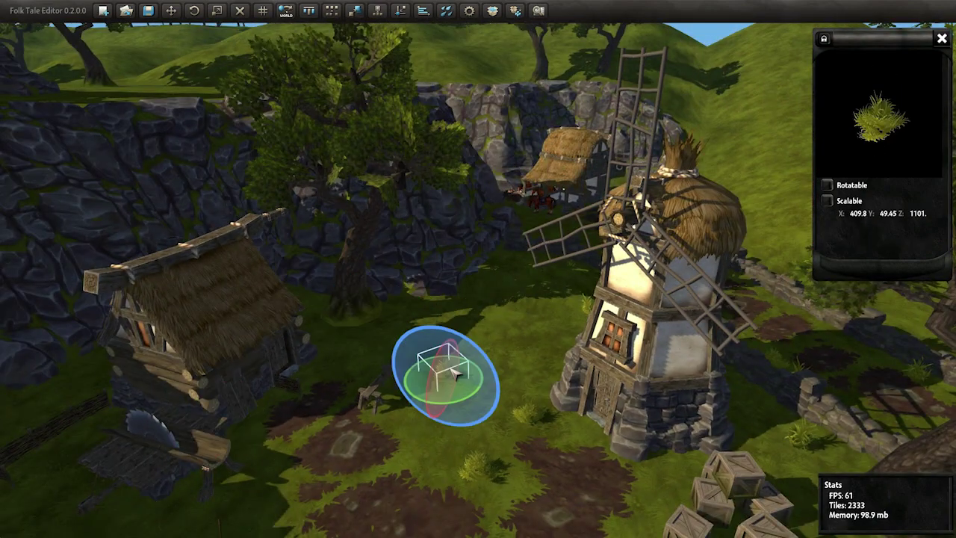
pyautogui.moveTo(372, 363); pyautogui.dragTo(702, 239, button='middle')
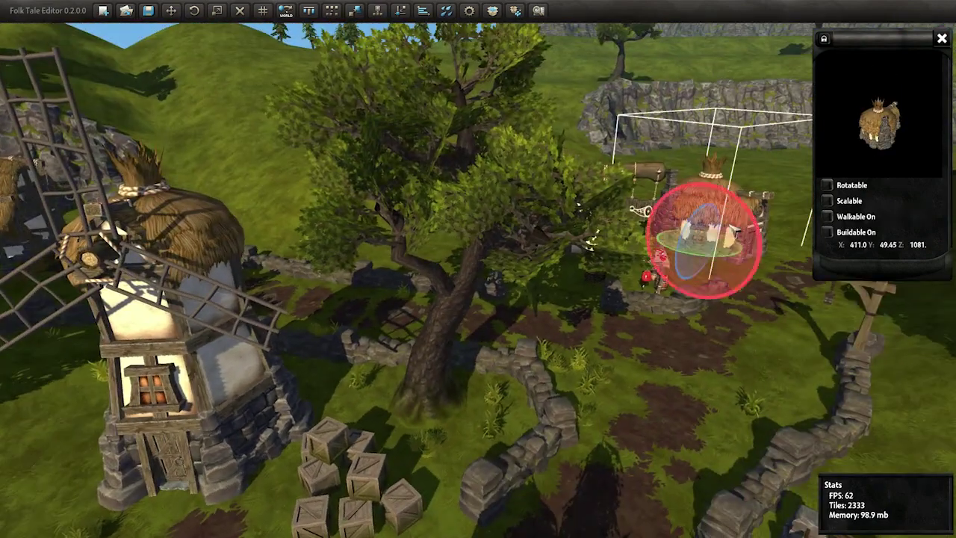
pyautogui.moveTo(342, 443); pyautogui.dragTo(448, 381, button='middle')
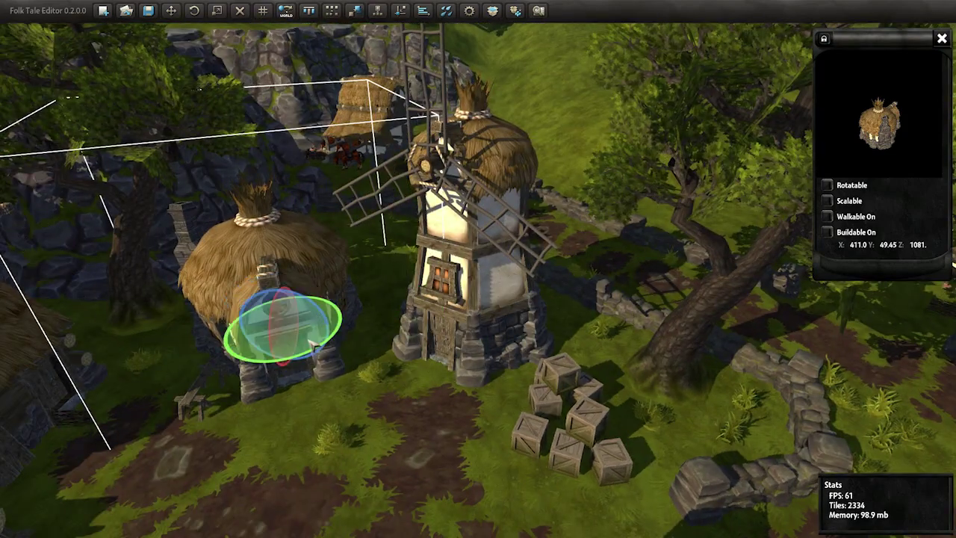
pyautogui.moveTo(314, 333); pyautogui.dragTo(514, 342, button='middle')
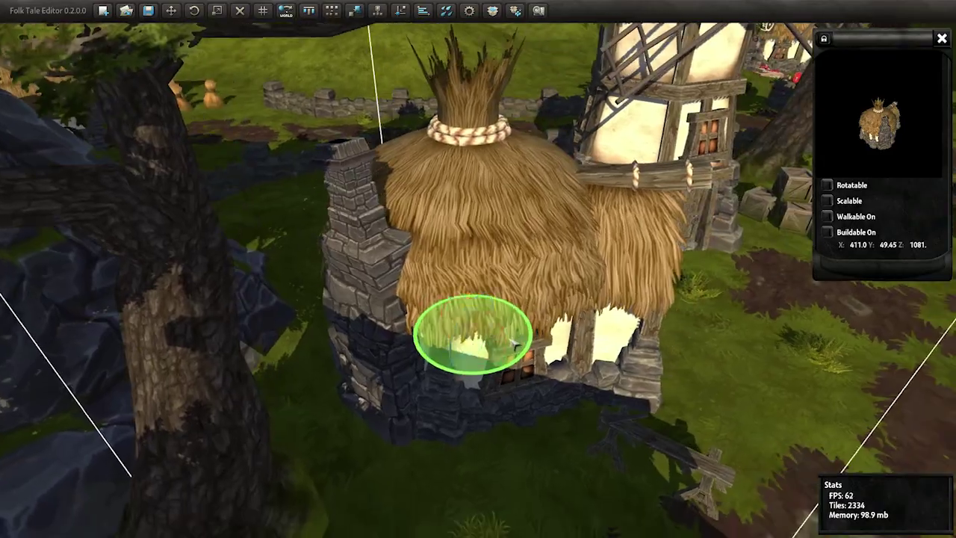
pyautogui.moveTo(663, 291)
pyautogui.mouseDown(button='middle')
pyautogui.moveTo(396, 369)
pyautogui.moveTo(525, 403)
pyautogui.moveTo(550, 380)
pyautogui.mouseUp(button='middle')
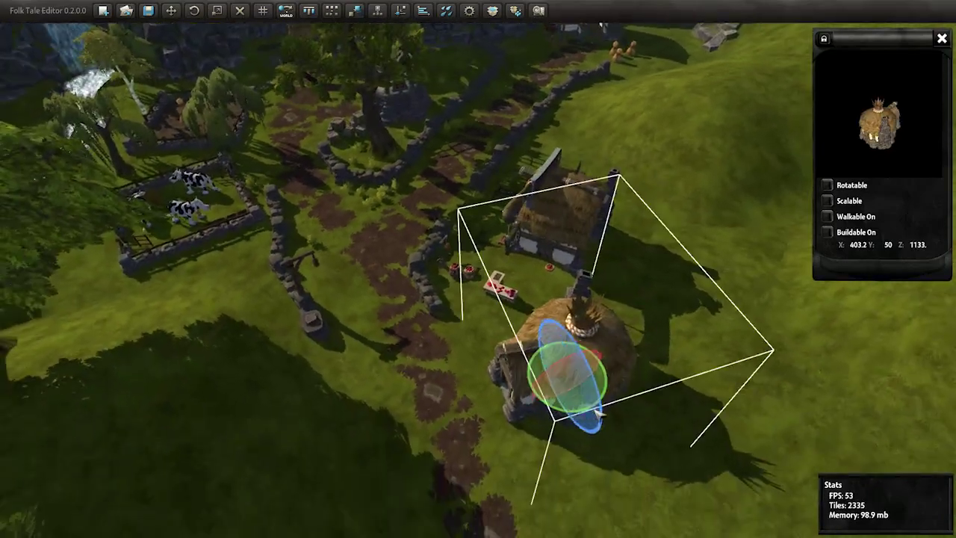
pyautogui.moveTo(209, 346); pyautogui.dragTo(650, 379, button='middle')
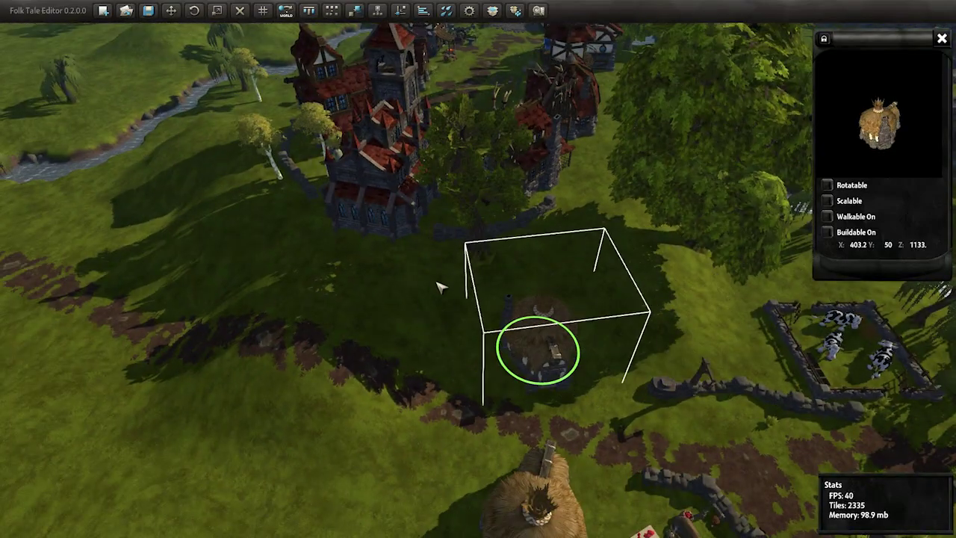
pyautogui.moveTo(592, 383)
pyautogui.mouseDown(button='middle')
pyautogui.moveTo(595, 352)
pyautogui.moveTo(491, 395)
pyautogui.moveTo(632, 265)
pyautogui.moveTo(579, 271)
pyautogui.moveTo(533, 303)
pyautogui.moveTo(363, 252)
pyautogui.moveTo(640, 250)
pyautogui.moveTo(534, 256)
pyautogui.mouseUp(button='middle')
# Step: Select the hay pen and orbit the view around it
pyautogui.click(486, 378)
pyautogui.scroll(3, 489, 365)
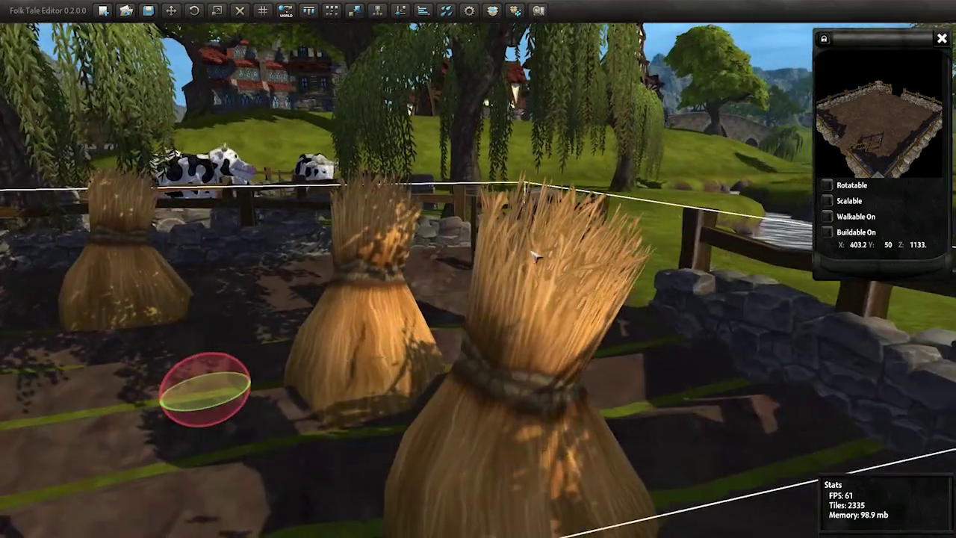
pyautogui.moveTo(373, 234)
pyautogui.mouseDown(button='middle')
pyautogui.moveTo(602, 309)
pyautogui.moveTo(598, 282)
pyautogui.moveTo(560, 309)
pyautogui.moveTo(434, 342)
pyautogui.mouseUp(button='middle')
pyautogui.scroll(-5, 433, 343)
pyautogui.scroll(-5, 523, 416)
# Step: Move the left stone pen across the open grass up below the cliff
pyautogui.click(153, 262)
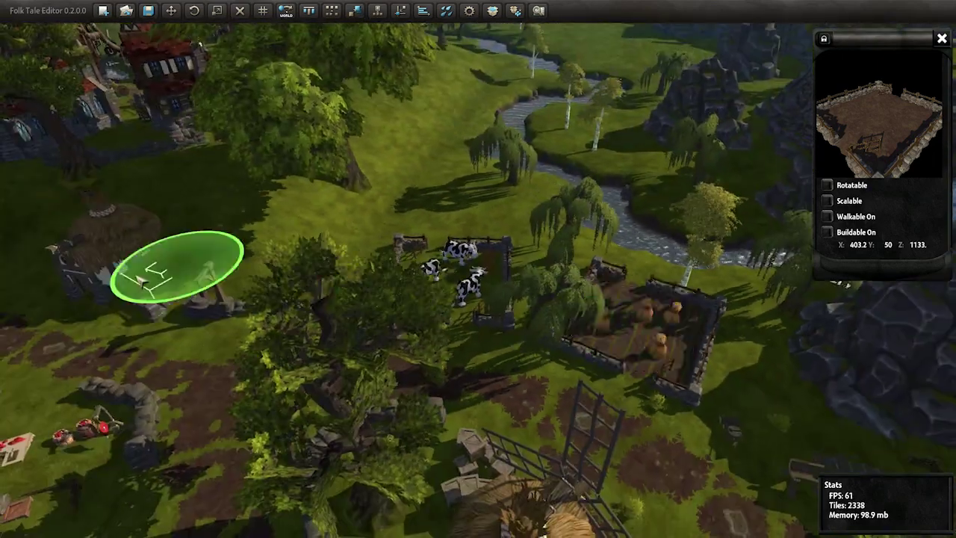
pyautogui.scroll(1, 306, 287)
pyautogui.scroll(3, 306, 287)
pyautogui.moveTo(288, 246); pyautogui.dragTo(256, 374)
pyautogui.moveTo(256, 374); pyautogui.dragTo(336, 277, button='middle')
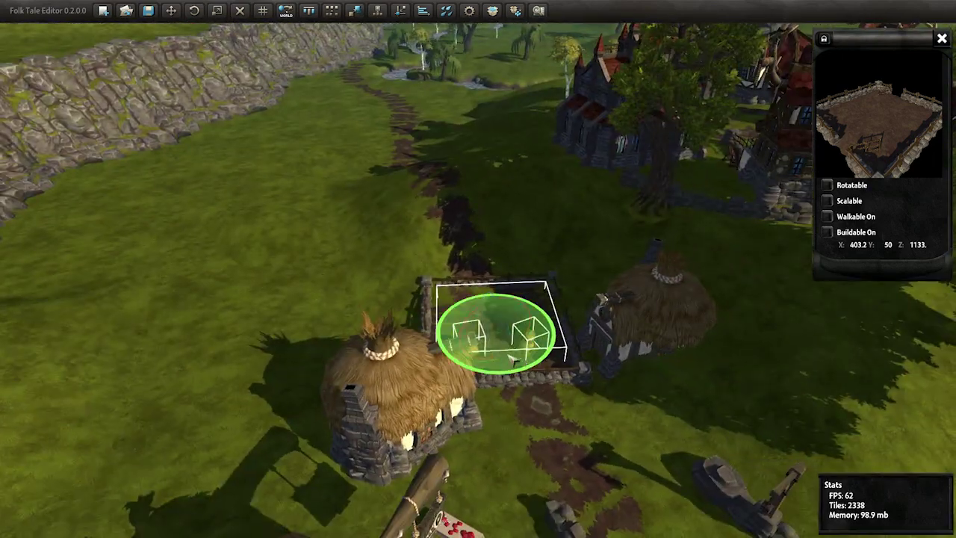
pyautogui.moveTo(514, 360); pyautogui.dragTo(317, 340)
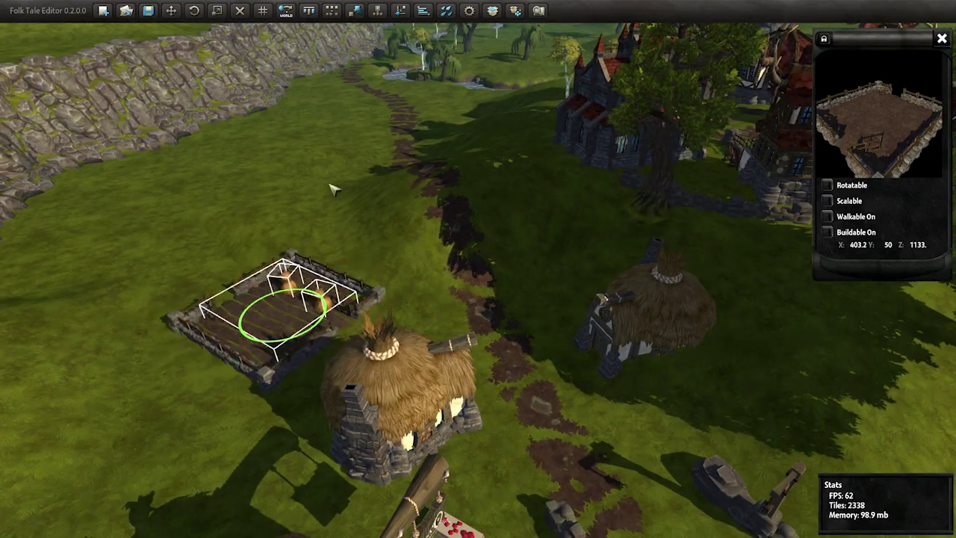
pyautogui.moveTo(334, 190); pyautogui.dragTo(533, 333, button='middle')
pyautogui.moveTo(399, 362); pyautogui.dragTo(668, 206)
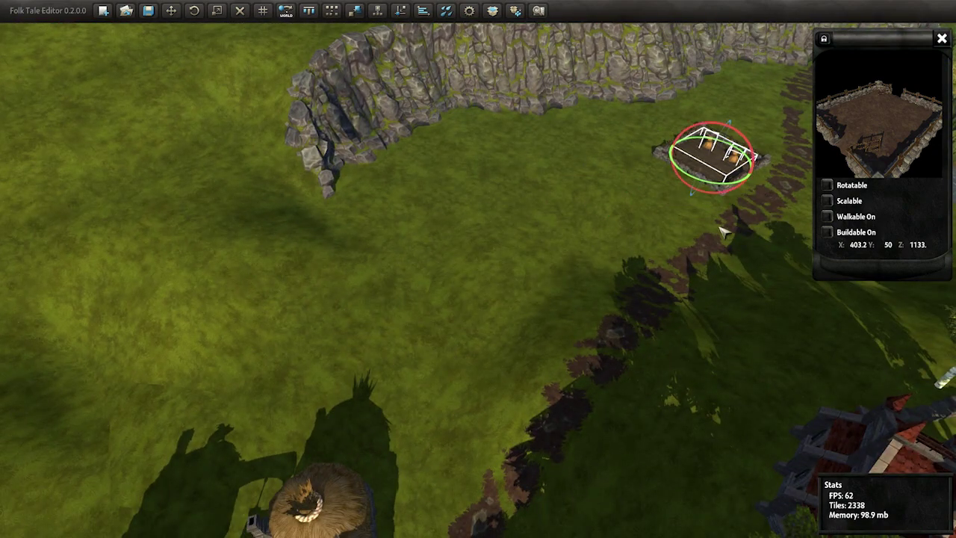
pyautogui.scroll(3, 724, 232)
pyautogui.moveTo(662, 218); pyautogui.dragTo(528, 304, button='middle')
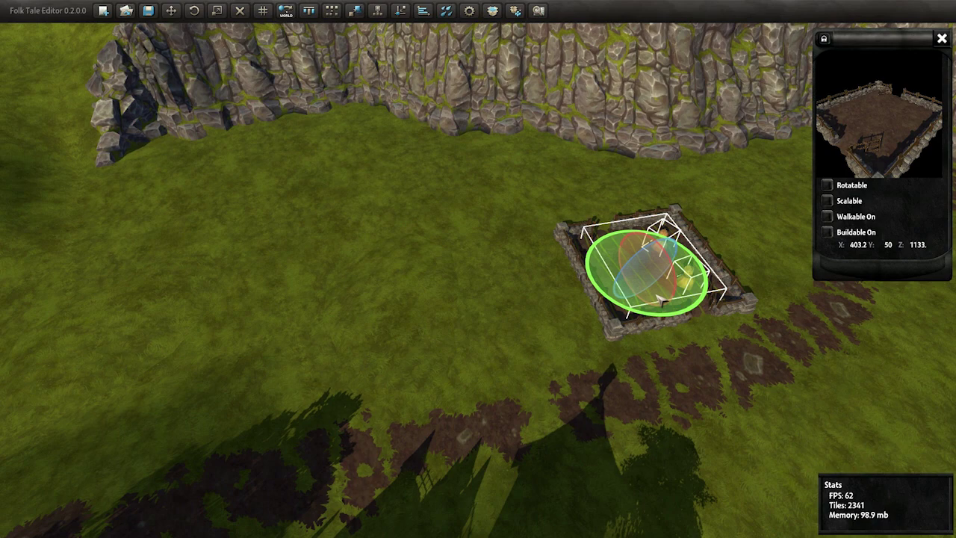
# Step: Place a copy of the pen beside the original and select the haystacks in both pens
pyautogui.moveTo(660, 300); pyautogui.dragTo(490, 337)
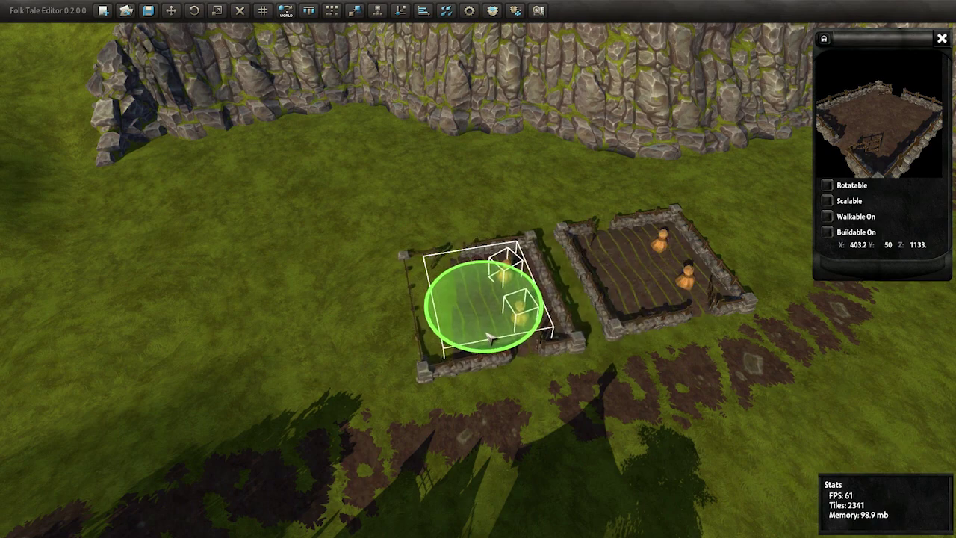
pyautogui.click(396, 314)
pyautogui.scroll(3, 439, 313)
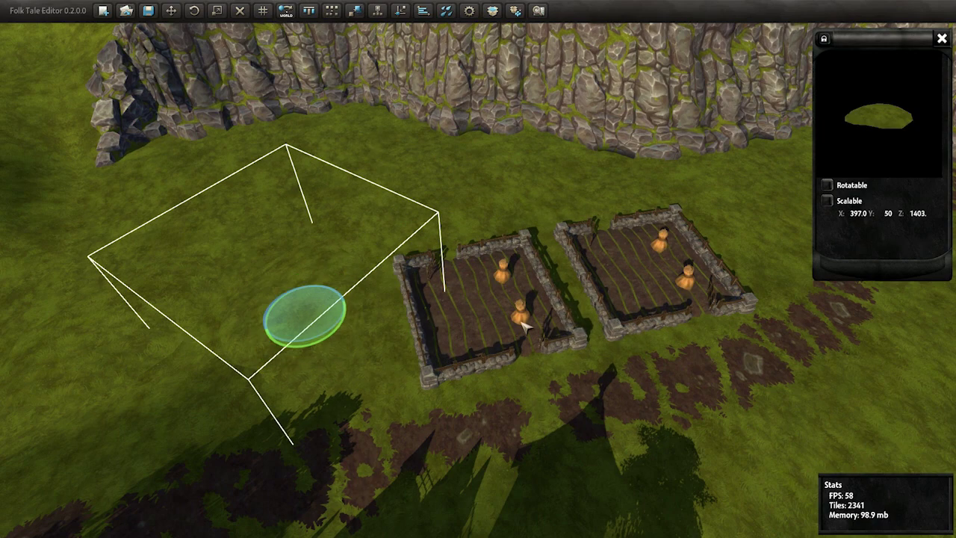
pyautogui.click(534, 311)
pyautogui.click(559, 276)
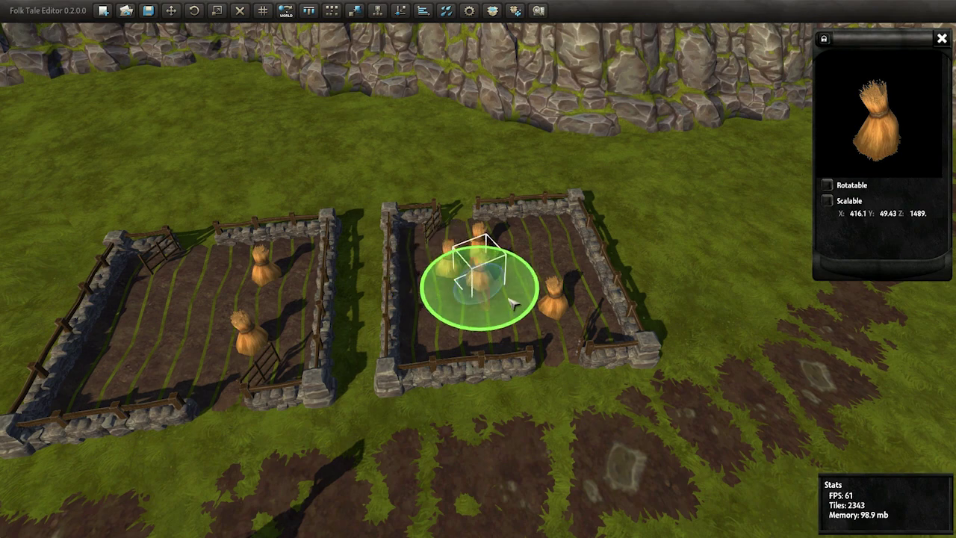
pyautogui.click(273, 273)
pyautogui.click(378, 277)
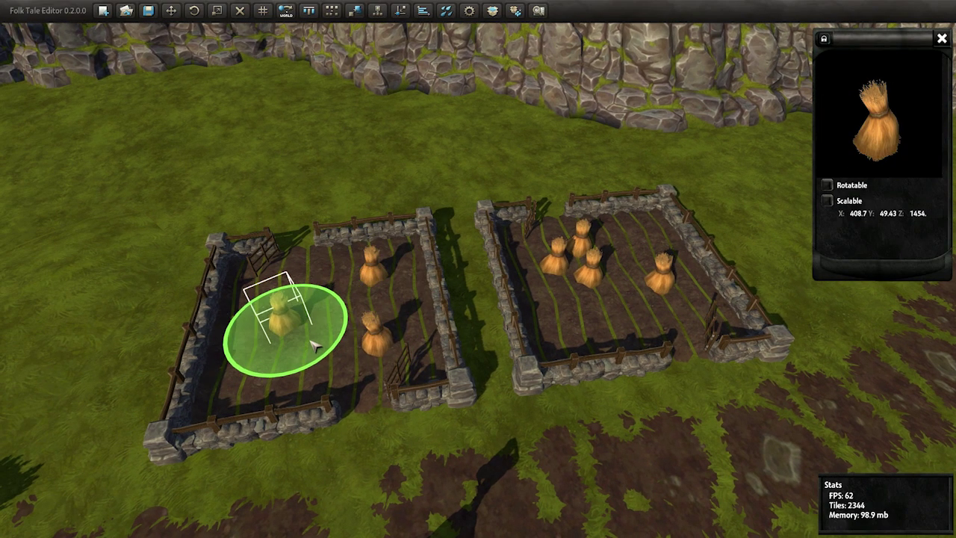
# Step: Select the windmill tower, fly the camera around it over the farm fields, then select the thatched hut
pyautogui.press('w')
pyautogui.press('a')
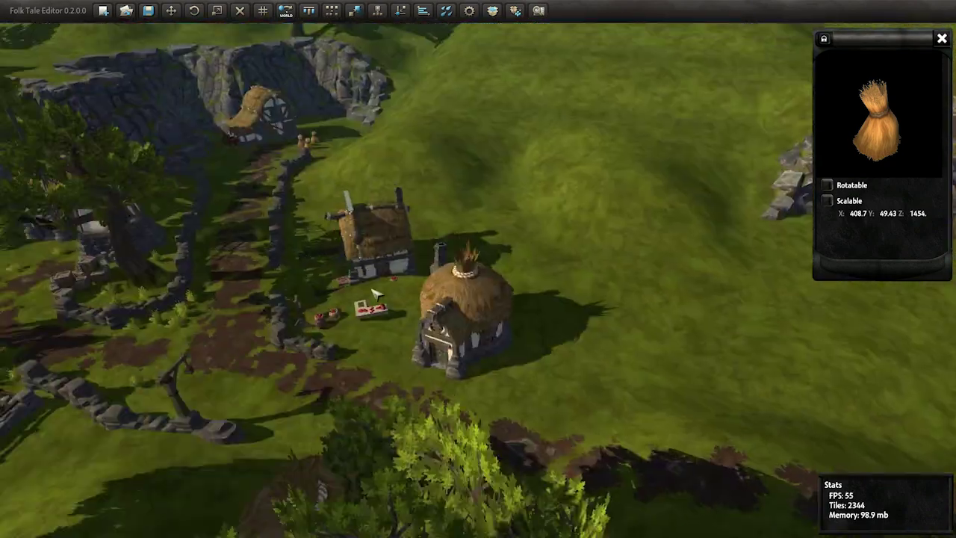
pyautogui.press('a')
pyautogui.click(418, 310)
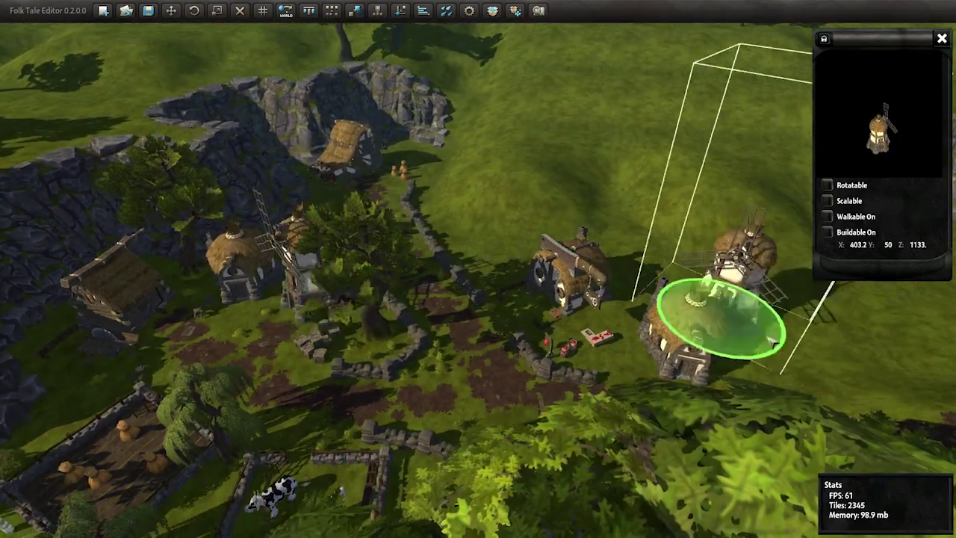
pyautogui.press('w')
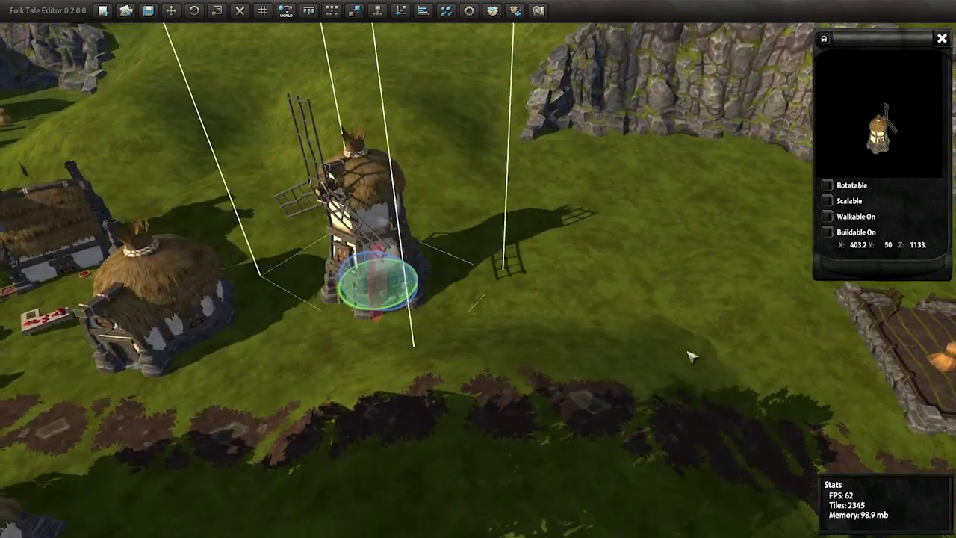
pyautogui.press('w')
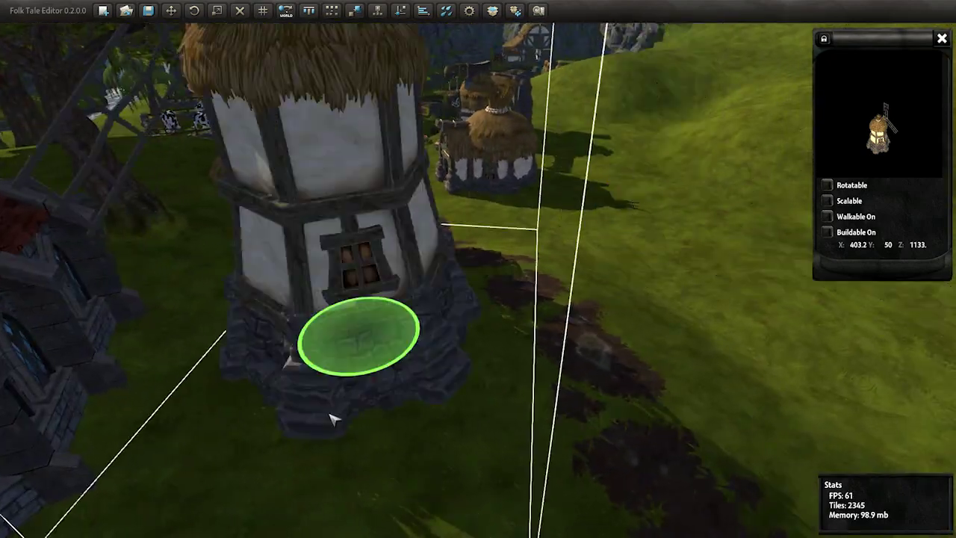
pyautogui.press('s')
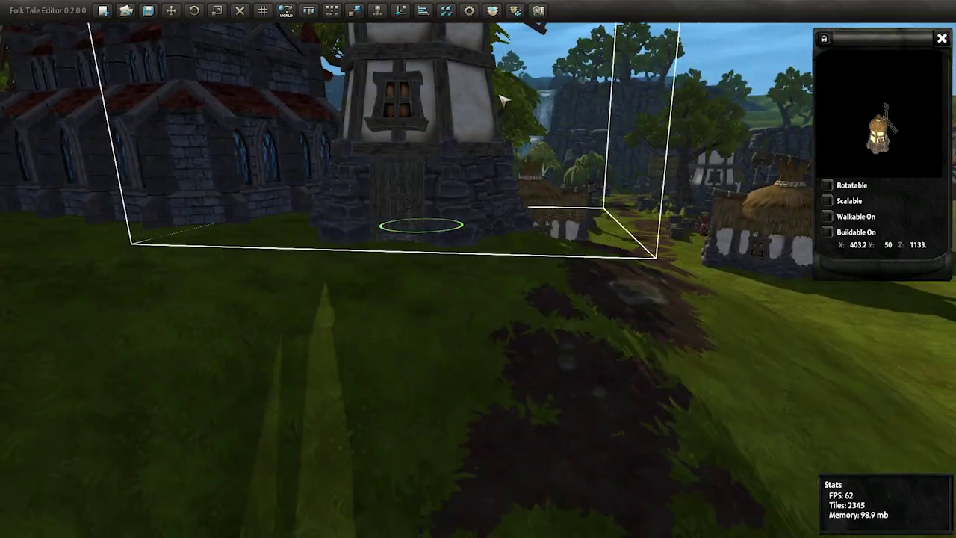
pyautogui.press('a')
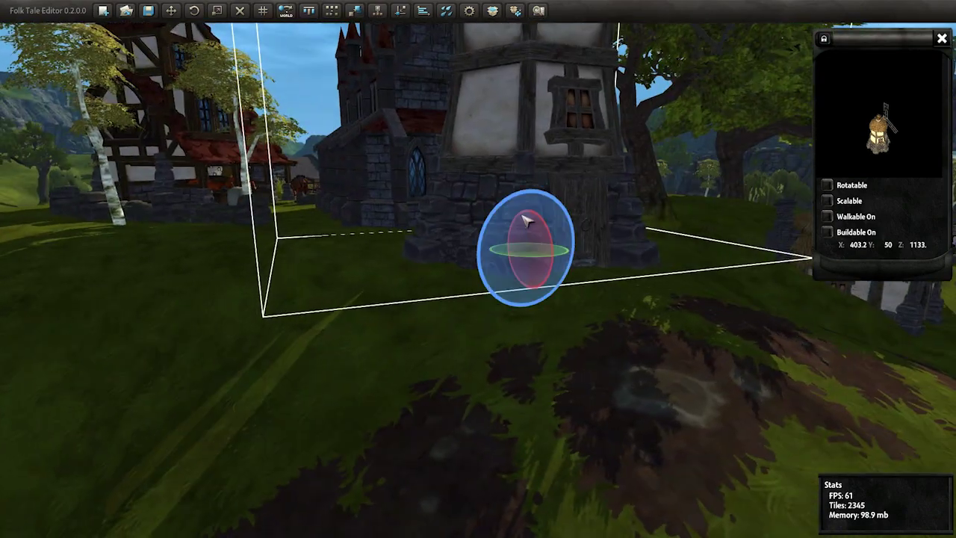
pyautogui.press('s')
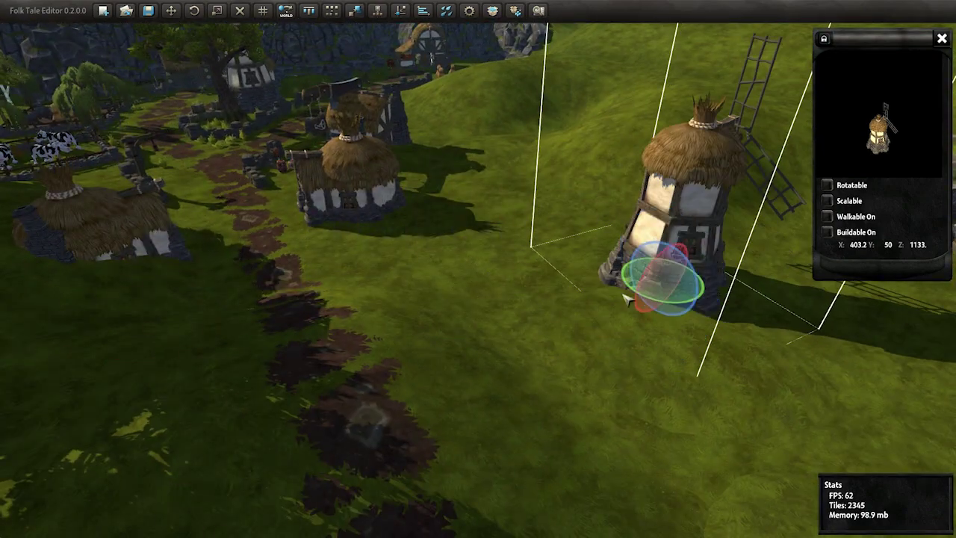
pyautogui.press('d')
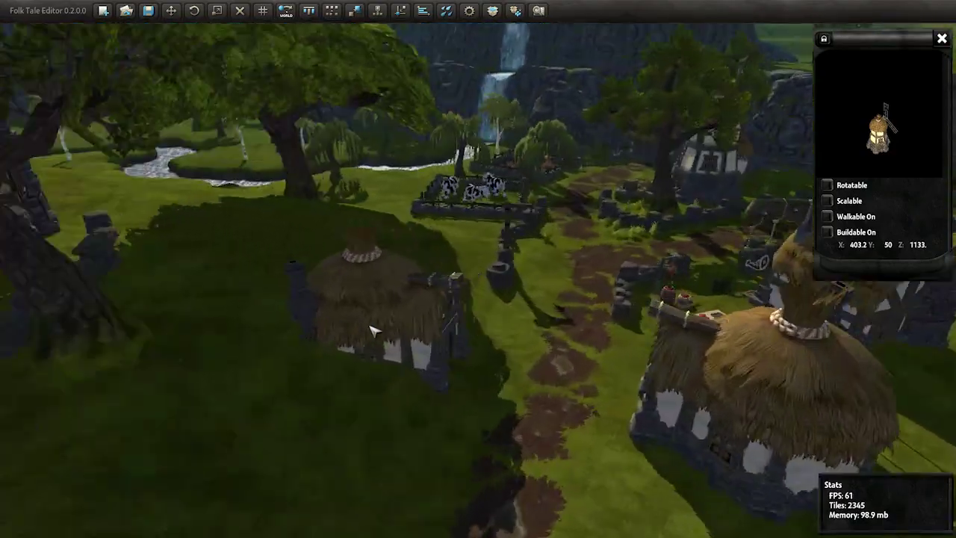
pyautogui.click(371, 331)
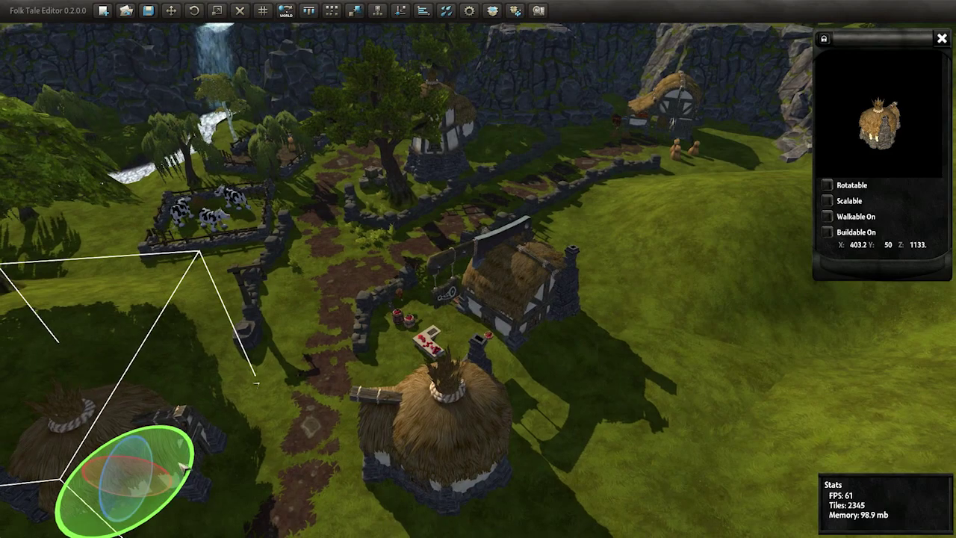
# Step: Move the thatched hut beside the central huts and fly in close to it
pyautogui.moveTo(132, 484); pyautogui.dragTo(573, 261)
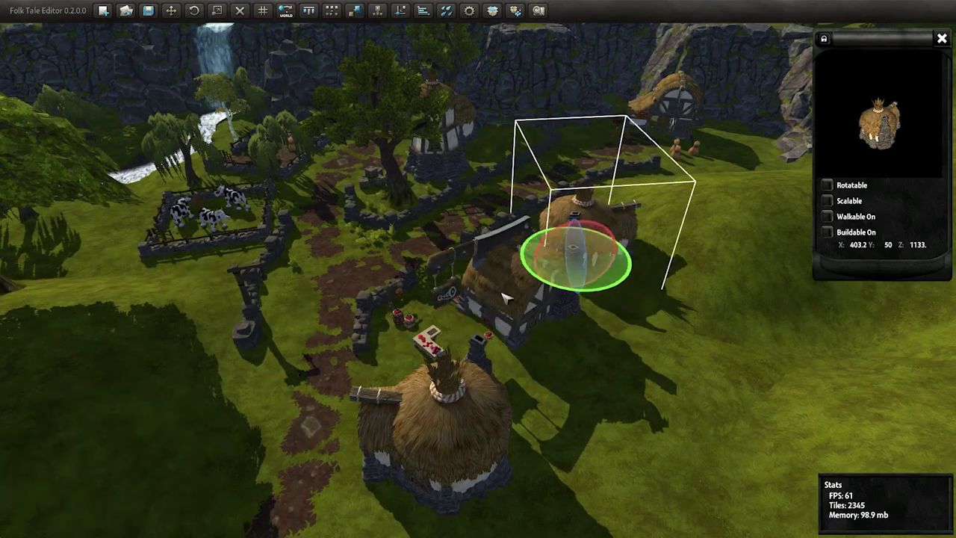
pyautogui.scroll(-3, 543, 341)
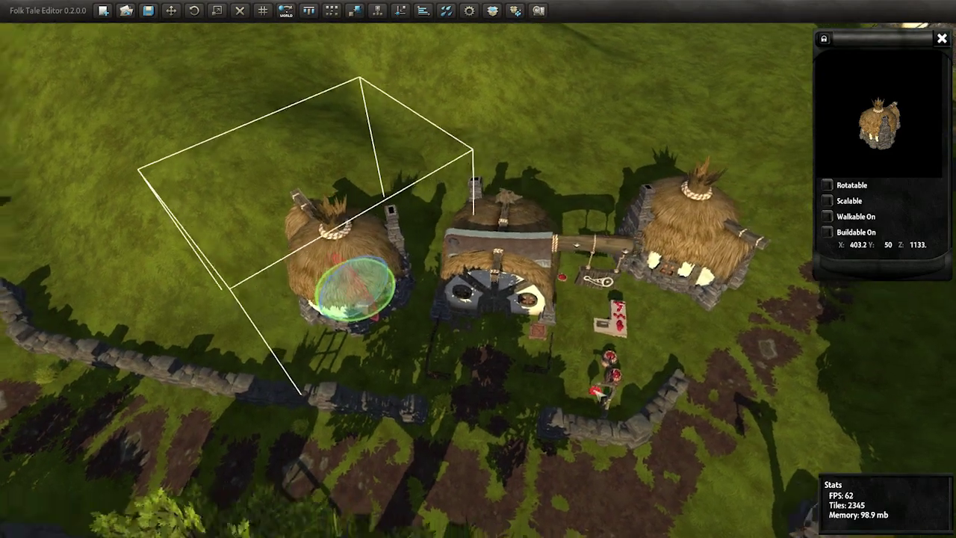
pyautogui.press('d')
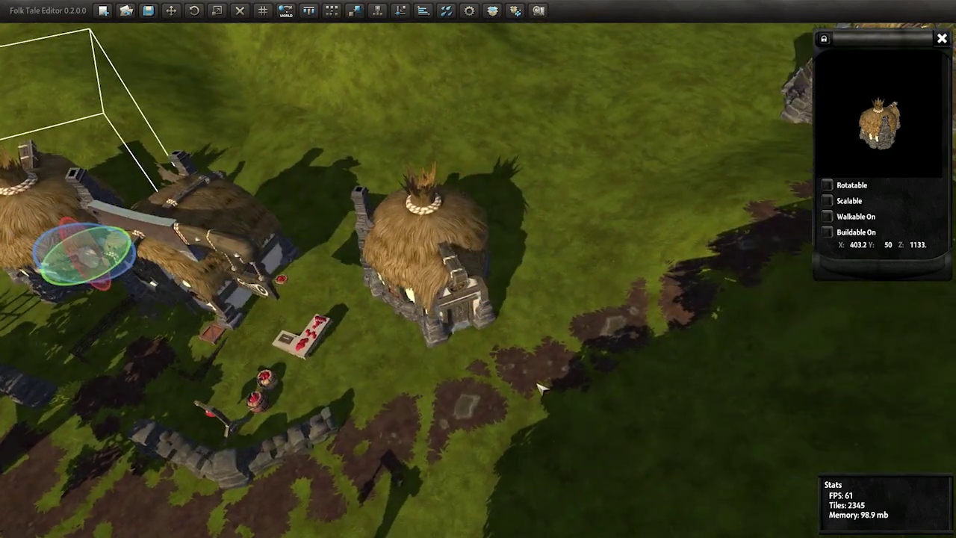
pyautogui.press('f')
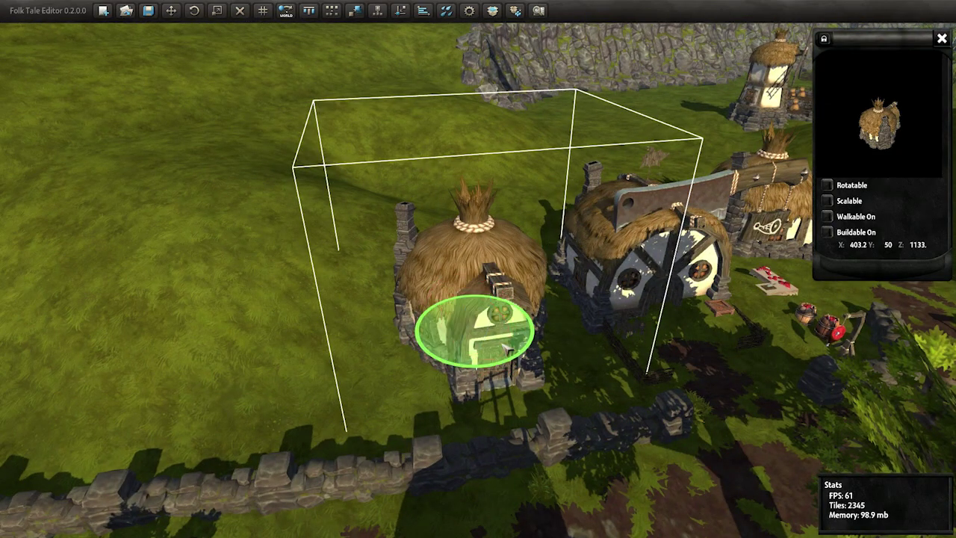
# Step: Select the wall stone in front of the hut's door and sweep to a low village view
pyautogui.click(497, 457)
pyautogui.press('s')
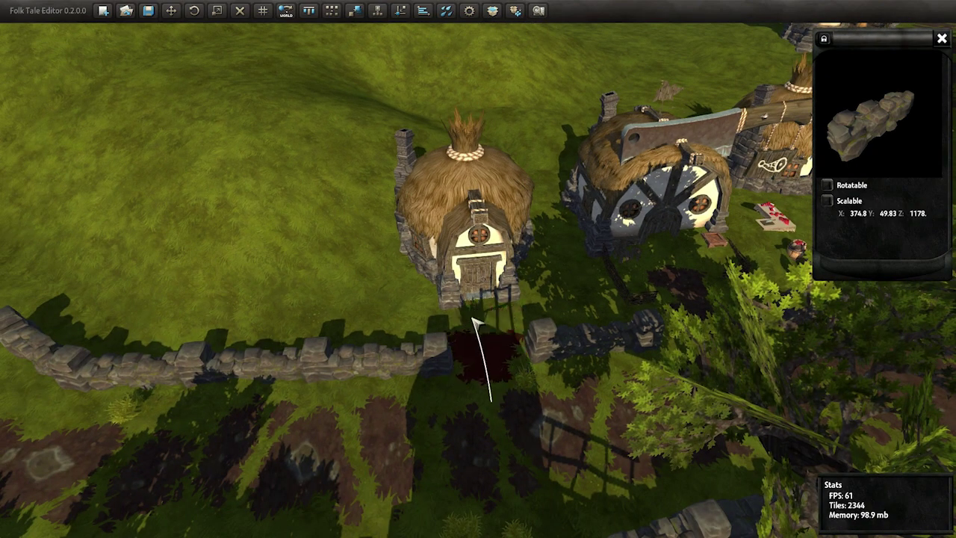
pyautogui.press('w')
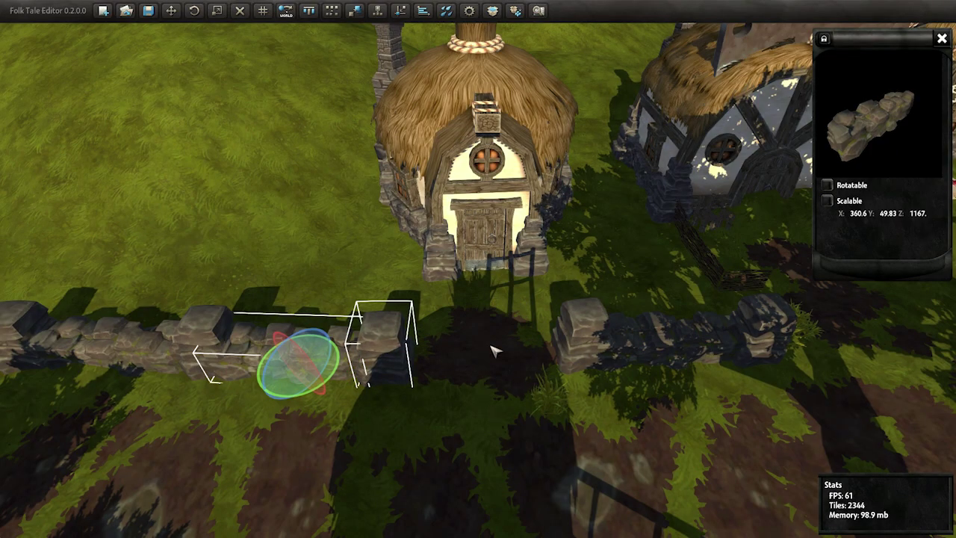
pyautogui.moveTo(493, 352)
pyautogui.mouseDown(button='right')
pyautogui.moveTo(202, 367)
pyautogui.moveTo(157, 346)
pyautogui.moveTo(252, 320)
pyautogui.mouseUp(button='right')
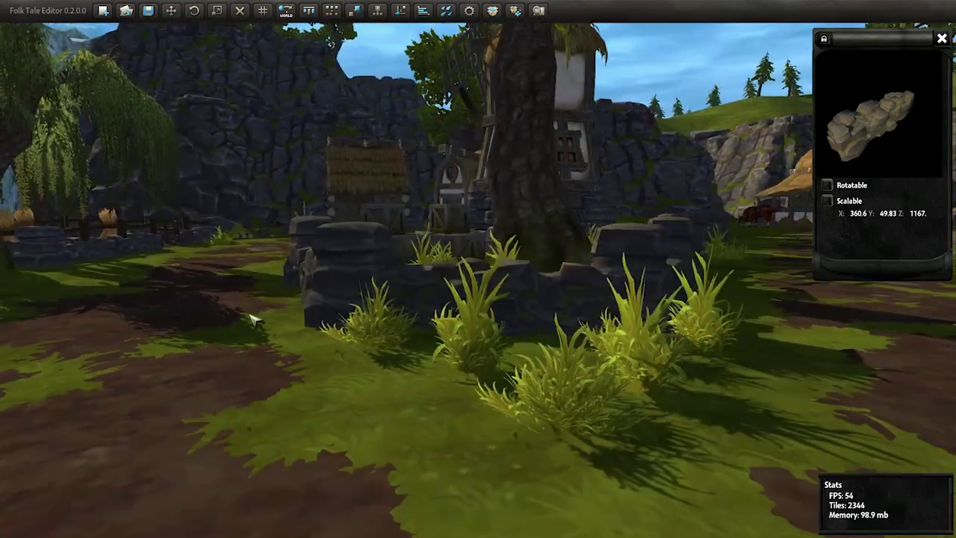
# Step: Switch Kit Contents to the Grassland kit and pick a small rock cluster
pyautogui.click(516, 11)
pyautogui.click(493, 10)
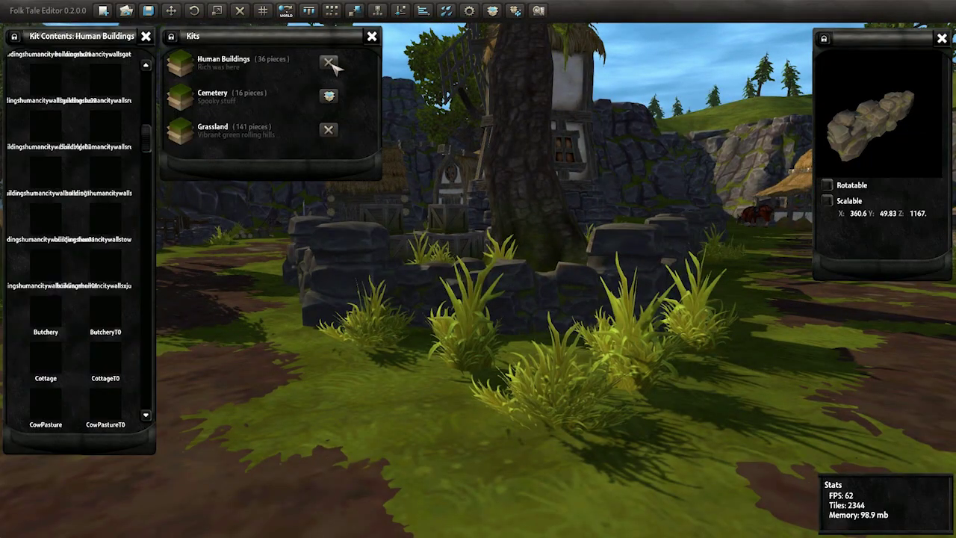
pyautogui.click(331, 132)
pyautogui.click(372, 36)
pyautogui.scroll(-3, 153, 105)
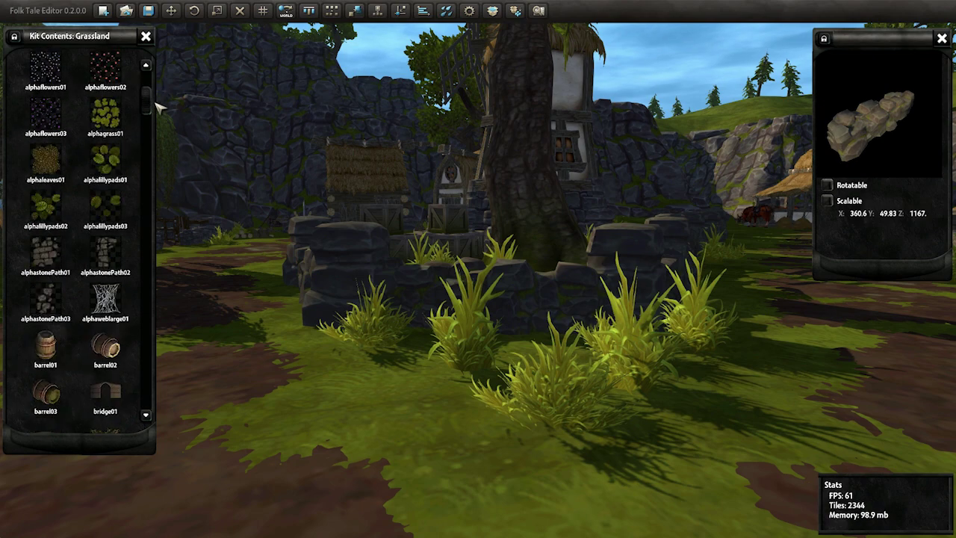
pyautogui.moveTo(159, 109); pyautogui.dragTo(156, 355)
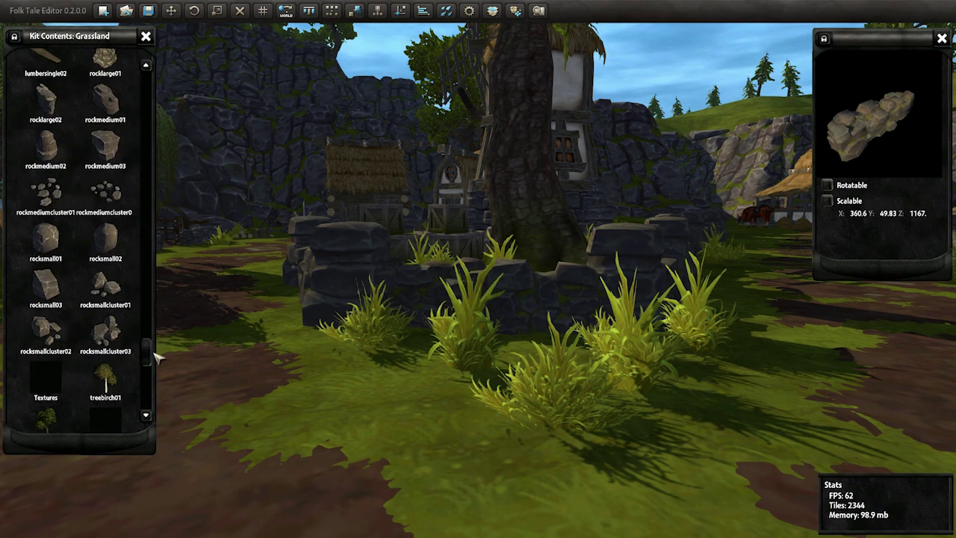
pyautogui.click(294, 290)
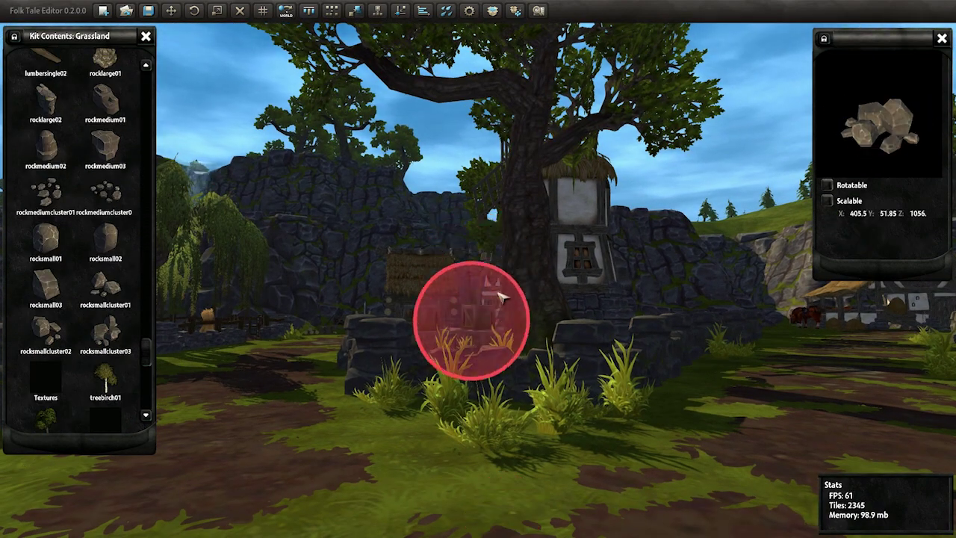
# Step: Place a small rock beside the stone wall near the cow pen
pyautogui.scroll(-5, 502, 298)
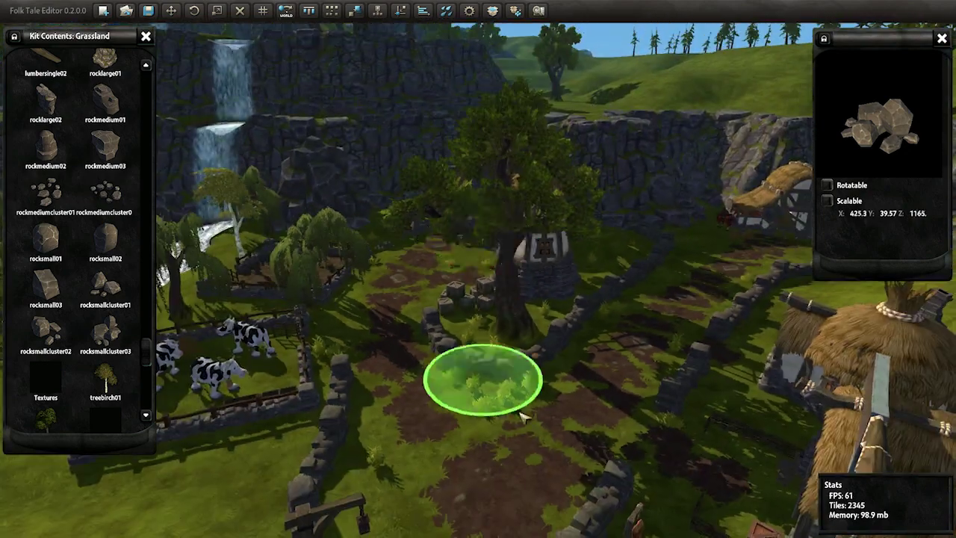
pyautogui.scroll(5, 521, 374)
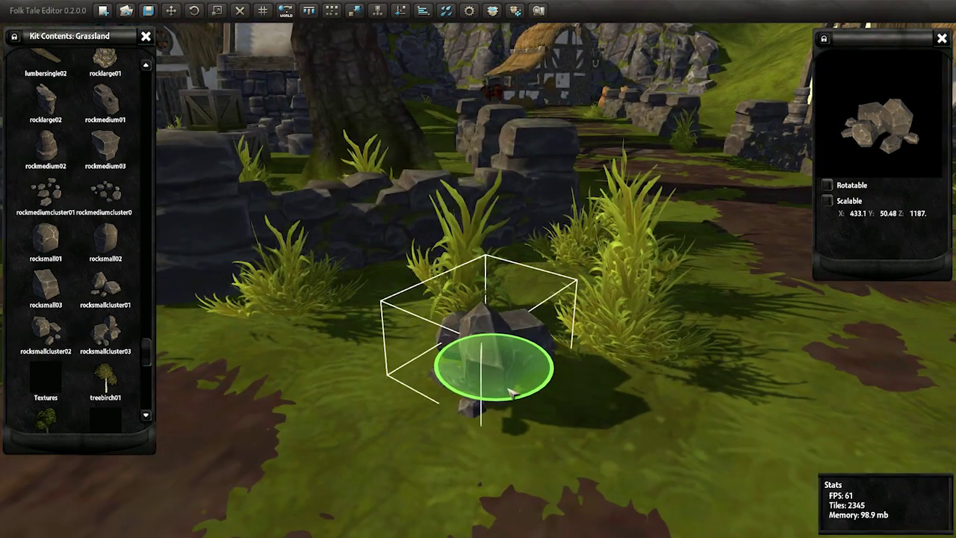
pyautogui.click(511, 357)
pyautogui.scroll(-5, 493, 328)
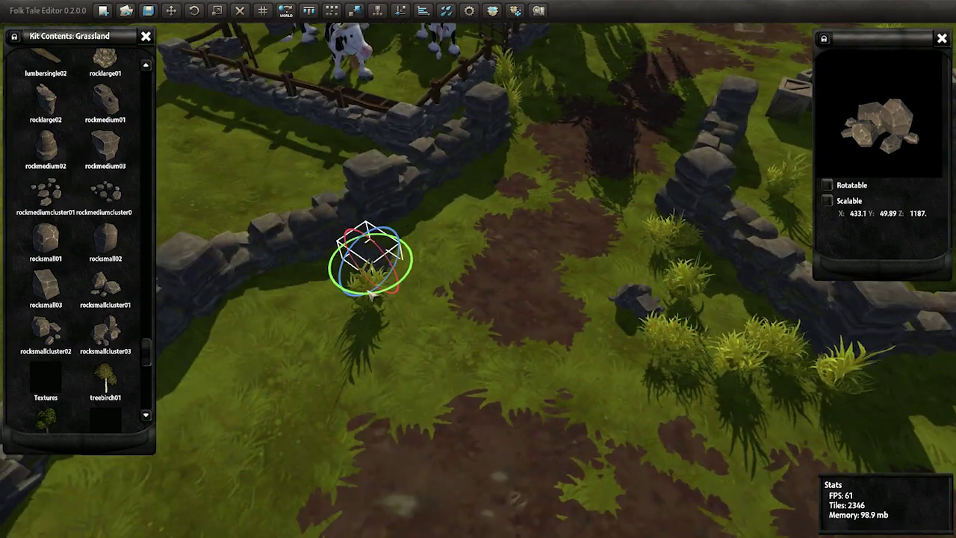
pyautogui.scroll(3, 465, 220)
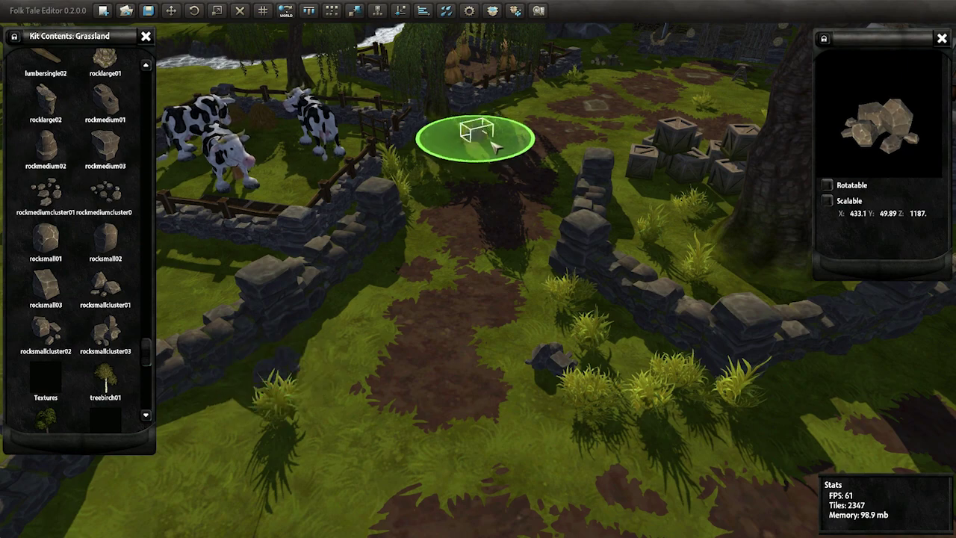
pyautogui.moveTo(439, 150); pyautogui.dragTo(333, 118, button='middle')
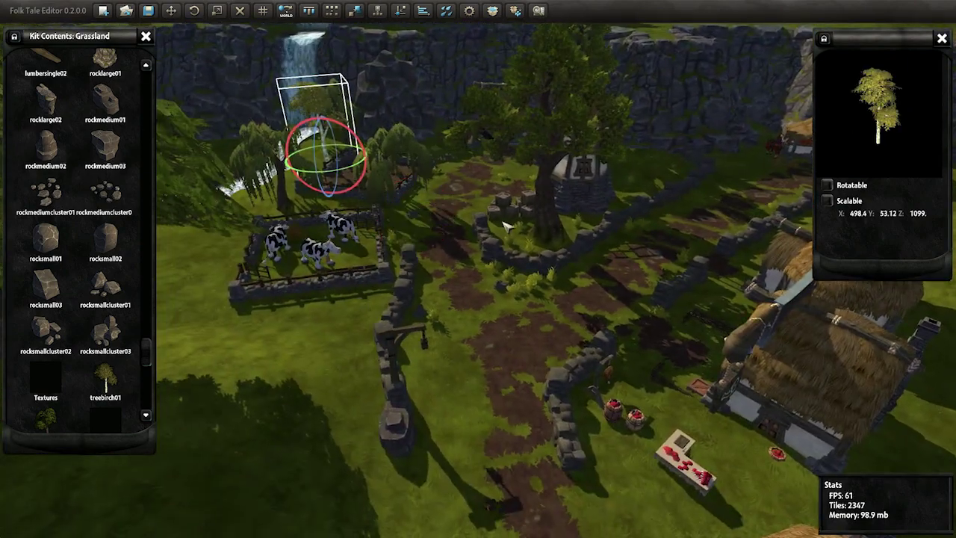
# Step: Plant birch trees beside the cow pen and next to the thatched huts
pyautogui.moveTo(507, 226); pyautogui.dragTo(457, 179, button='middle')
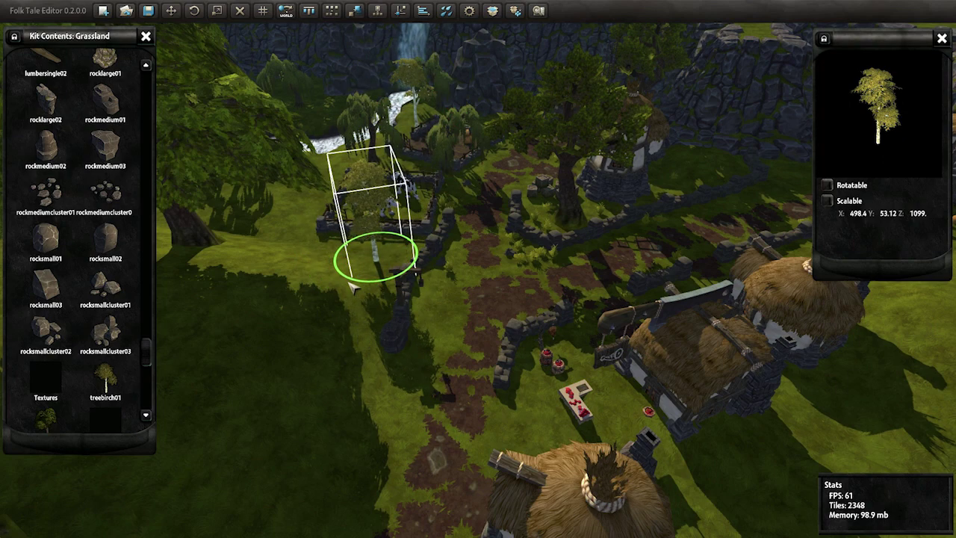
pyautogui.moveTo(351, 290); pyautogui.dragTo(364, 224, button='middle')
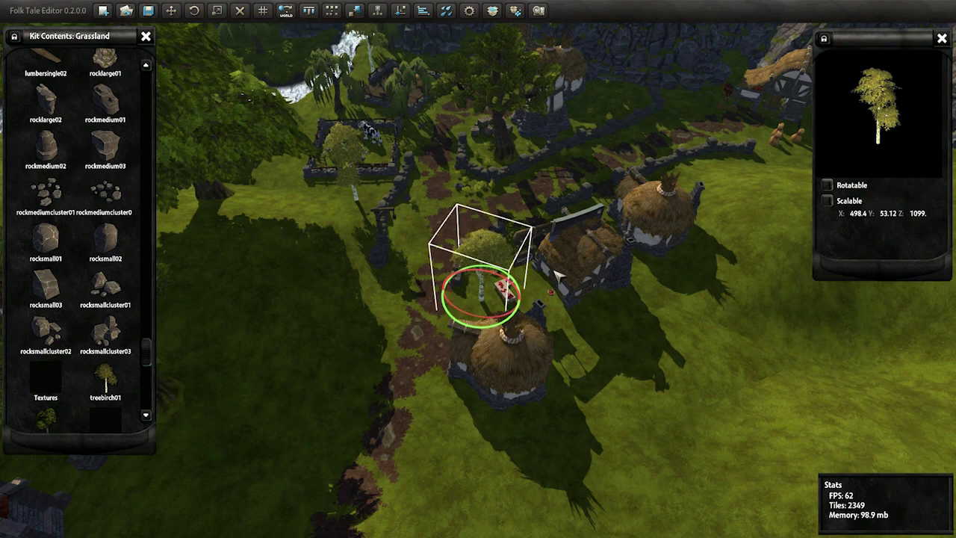
pyautogui.press('q')
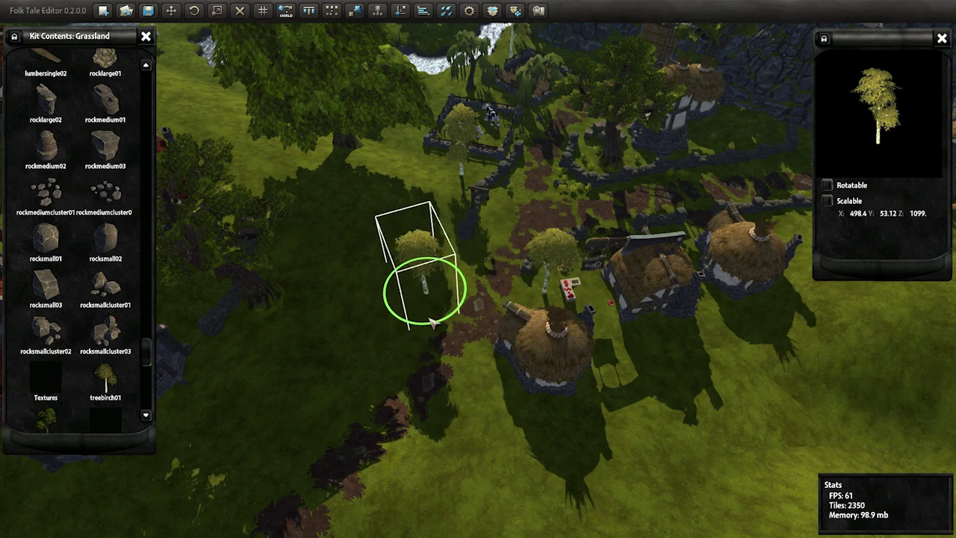
pyautogui.press('q')
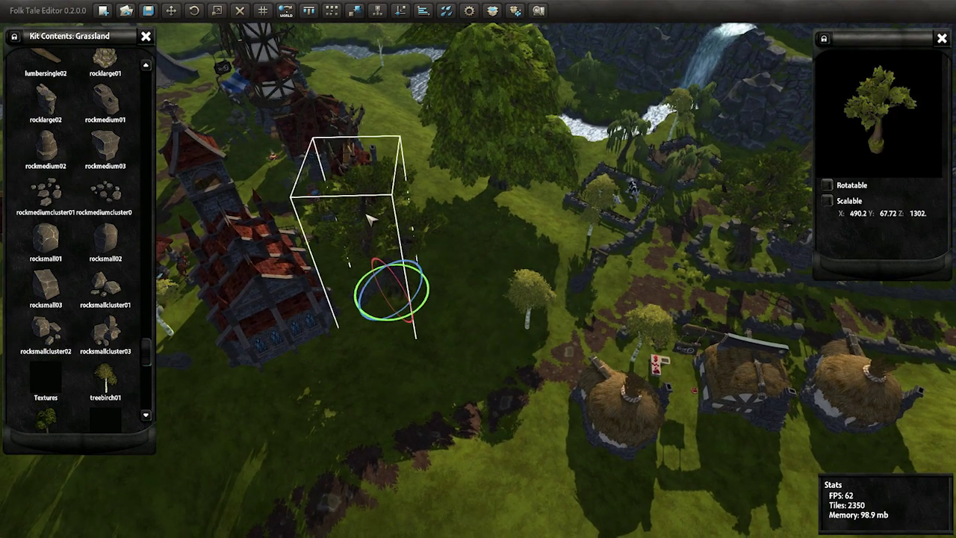
pyautogui.press('e')
pyautogui.press('e')
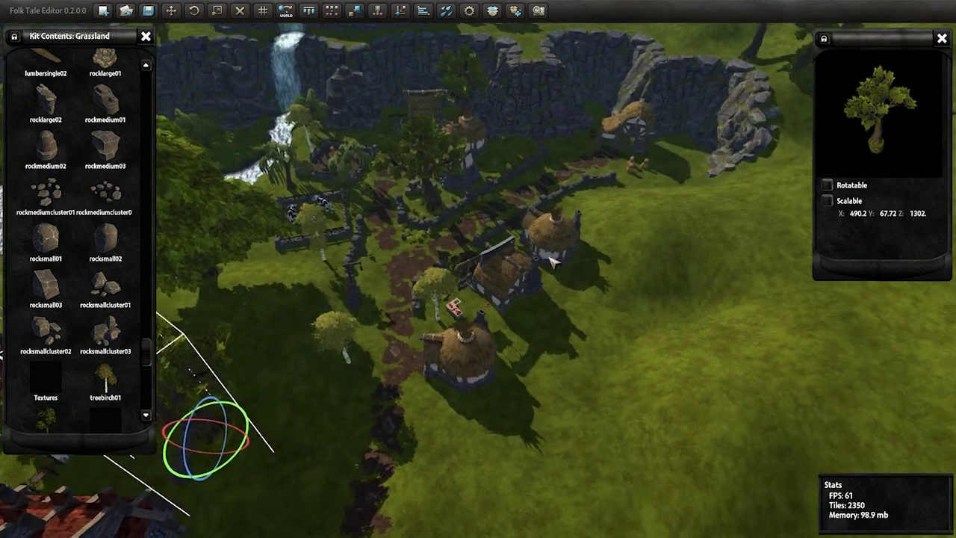
pyautogui.press('q')
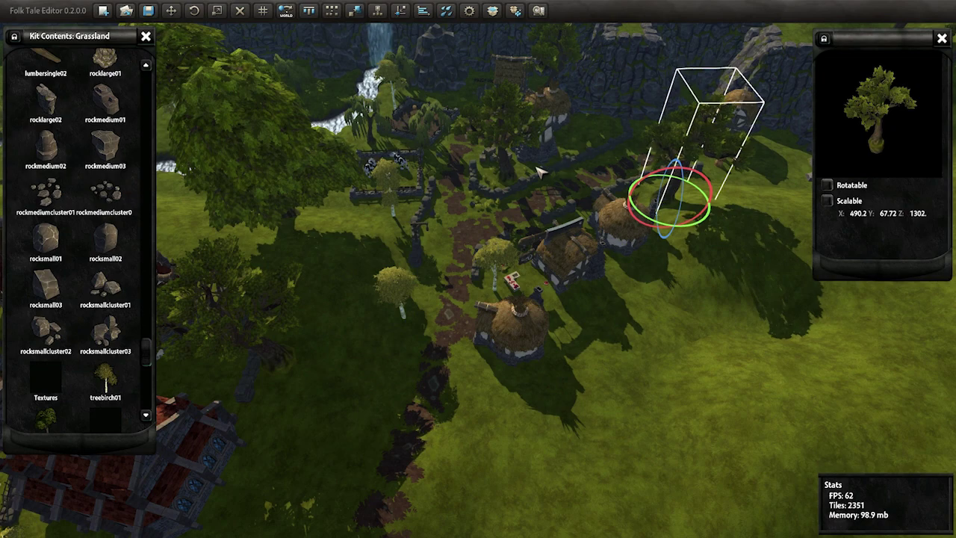
# Step: Tilt and fly the camera over the village, past the barrels, toward the cow pen
pyautogui.moveTo(542, 171); pyautogui.dragTo(551, 90, button='middle')
pyautogui.moveTo(418, 222)
pyautogui.mouseDown(button='middle')
pyautogui.moveTo(296, 329)
pyautogui.moveTo(376, 290)
pyautogui.moveTo(571, 293)
pyautogui.moveTo(503, 239)
pyautogui.moveTo(511, 243)
pyautogui.moveTo(372, 249)
pyautogui.mouseUp(button='middle')
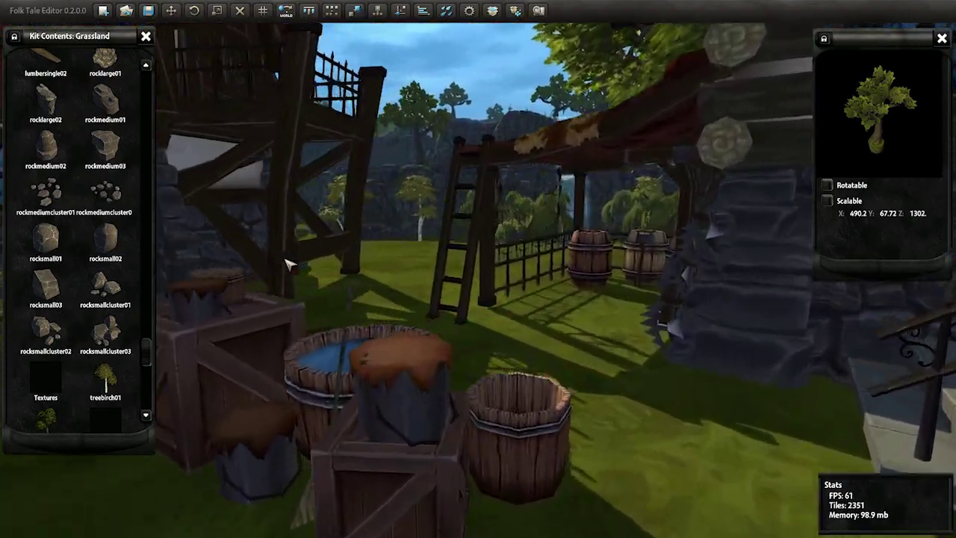
pyautogui.moveTo(289, 266); pyautogui.dragTo(336, 269, button='middle')
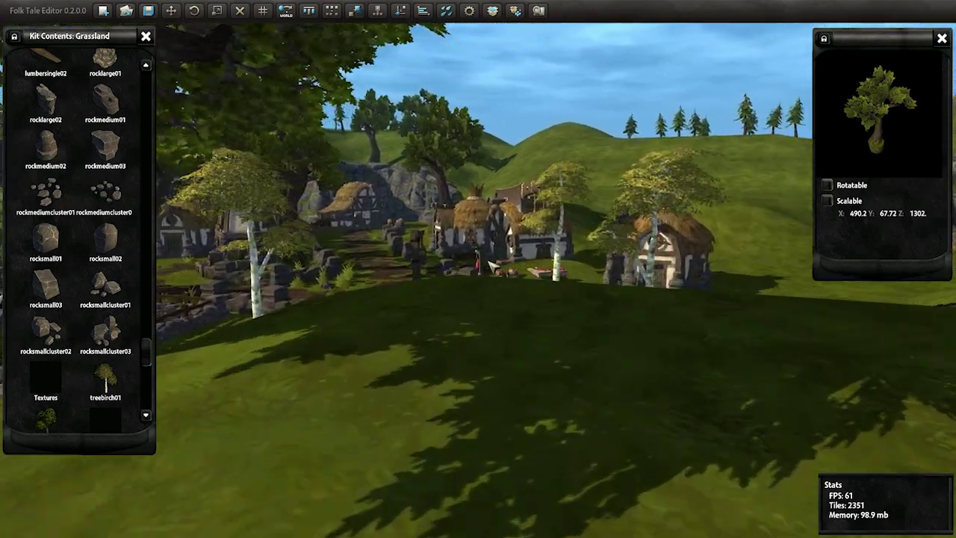
pyautogui.moveTo(493, 265); pyautogui.dragTo(439, 263, button='middle')
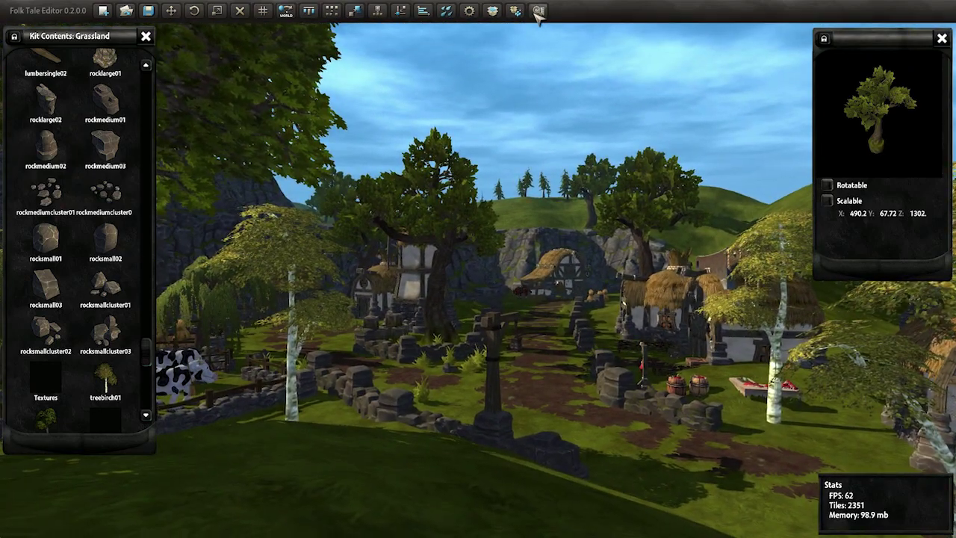
# Step: Hide the object preview and Kit Contents panels, then fly down the path to the thatched huts
pyautogui.click(538, 14)
pyautogui.click(516, 11)
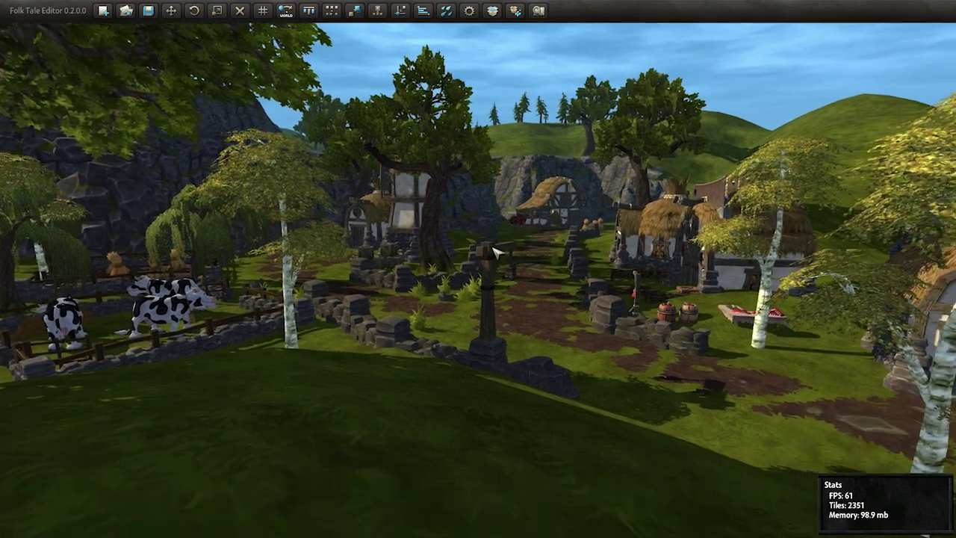
pyautogui.moveTo(495, 252)
pyautogui.mouseDown(button='middle')
pyautogui.moveTo(508, 254)
pyautogui.moveTo(333, 230)
pyautogui.moveTo(581, 228)
pyautogui.mouseUp(button='middle')
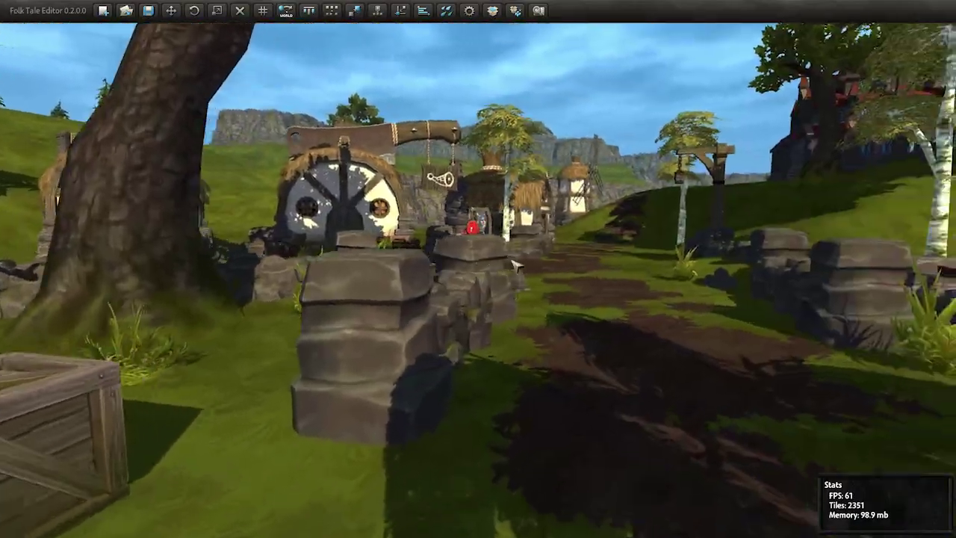
pyautogui.moveTo(514, 263); pyautogui.dragTo(263, 249, button='right')
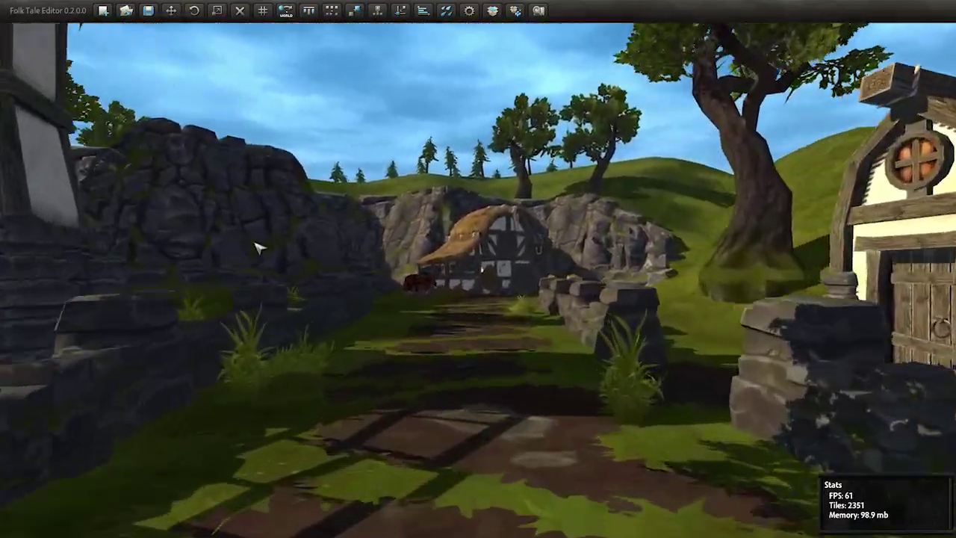
pyautogui.moveTo(263, 248); pyautogui.dragTo(285, 243, button='right')
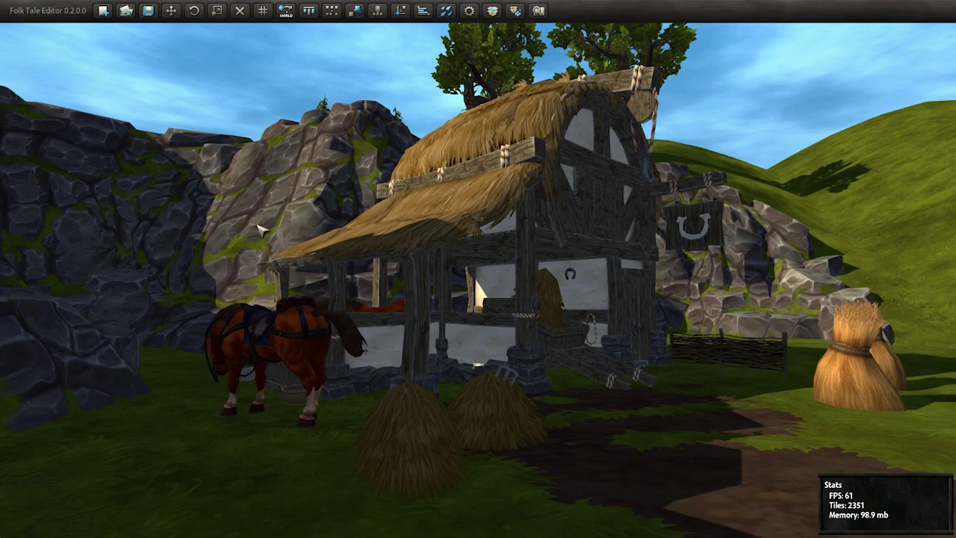
pyautogui.moveTo(261, 229)
pyautogui.mouseDown(button='right')
pyautogui.moveTo(483, 258)
pyautogui.moveTo(454, 241)
pyautogui.moveTo(387, 234)
pyautogui.mouseUp(button='right')
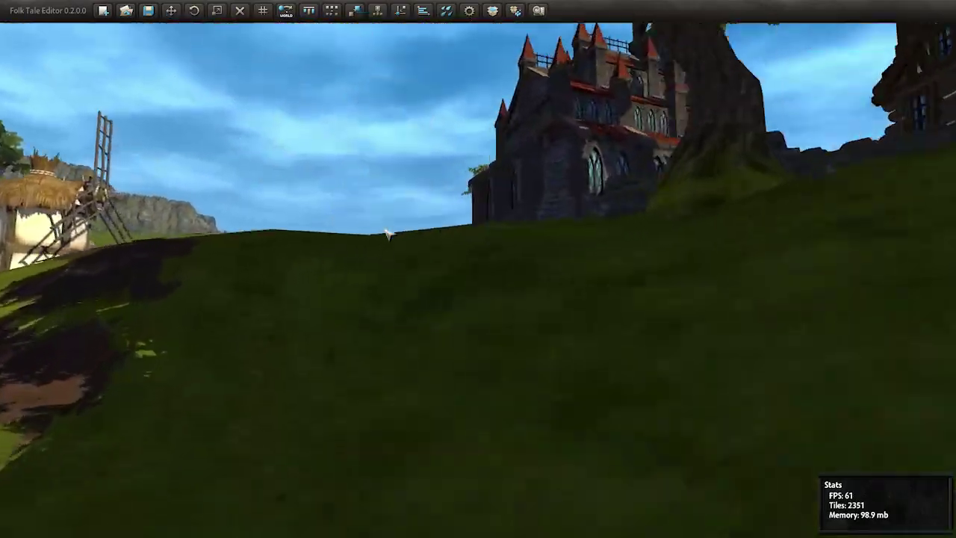
# Step: Fly up the hill toward the castle, then pull back over the bridge, river and sea
pyautogui.moveTo(453, 239)
pyautogui.mouseDown(button='right')
pyautogui.moveTo(629, 260)
pyautogui.moveTo(542, 250)
pyautogui.moveTo(459, 324)
pyautogui.moveTo(718, 358)
pyautogui.mouseUp(button='right')
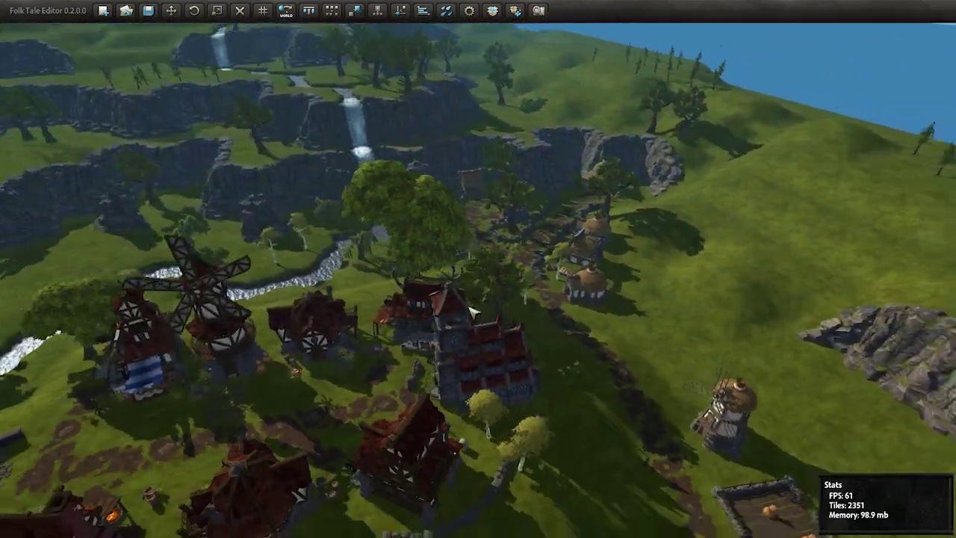
pyautogui.moveTo(472, 312)
pyautogui.mouseDown(button='right')
pyautogui.moveTo(461, 301)
pyautogui.moveTo(591, 284)
pyautogui.mouseUp(button='right')
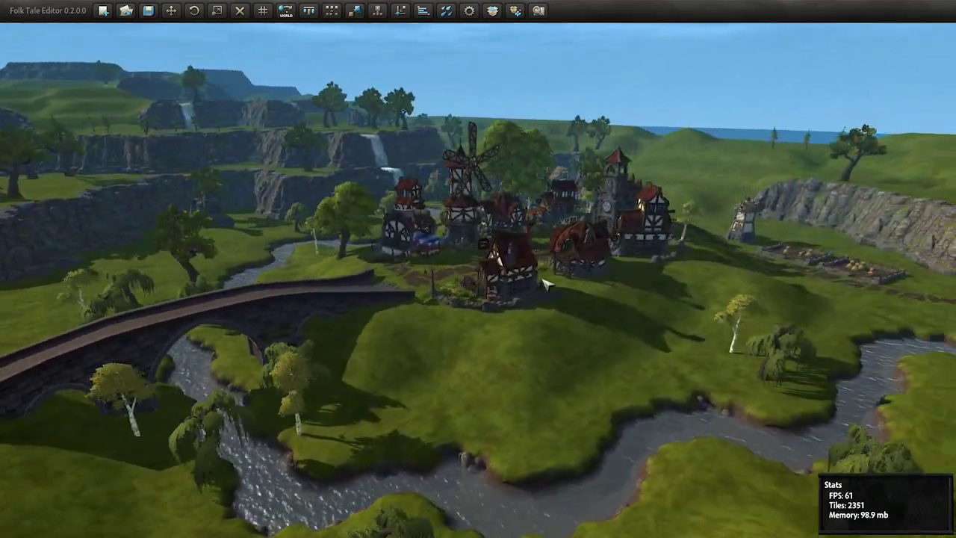
pyautogui.scroll(2, 533, 295)
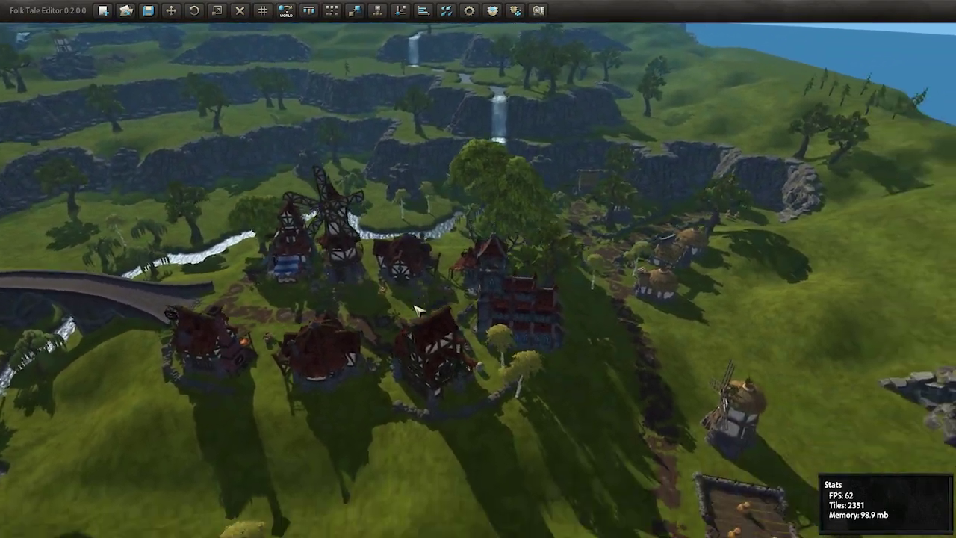
pyautogui.moveTo(417, 310); pyautogui.dragTo(432, 302, button='right')
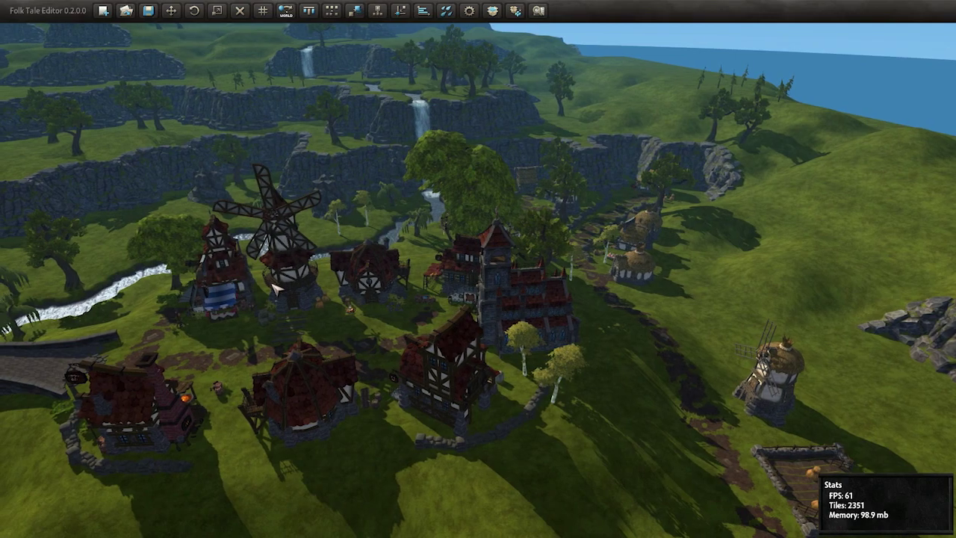
pyautogui.scroll(4, 278, 289)
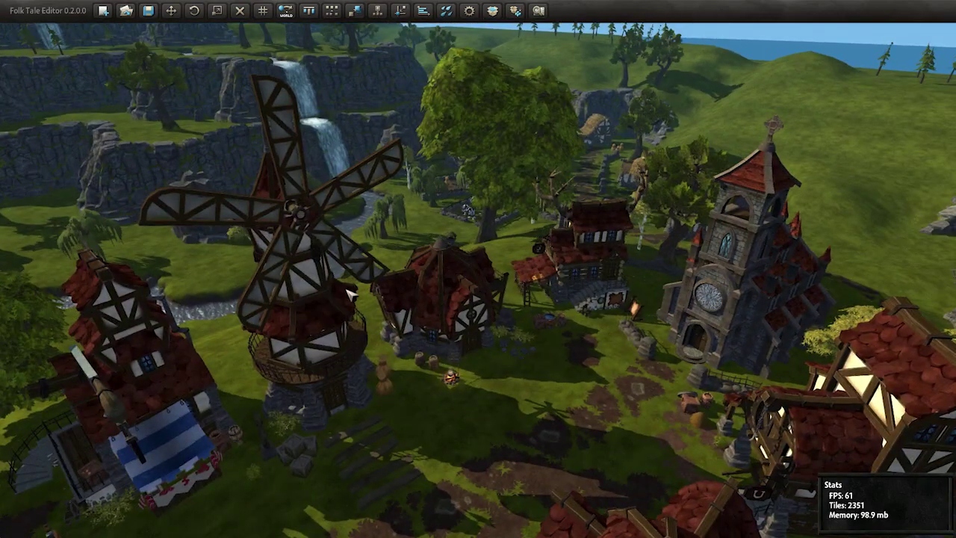
pyautogui.scroll(3, 357, 294)
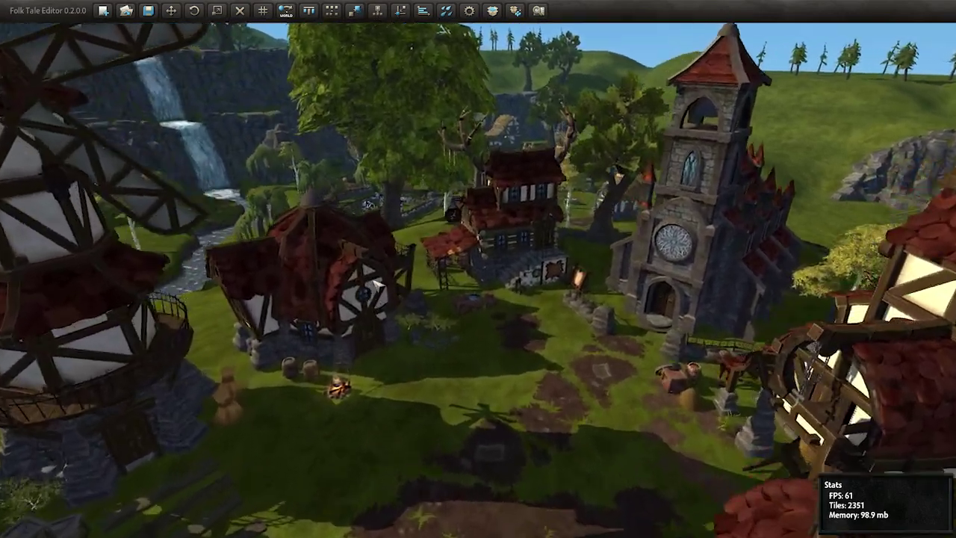
pyautogui.scroll(3, 355, 287)
pyautogui.scroll(-3, 337, 270)
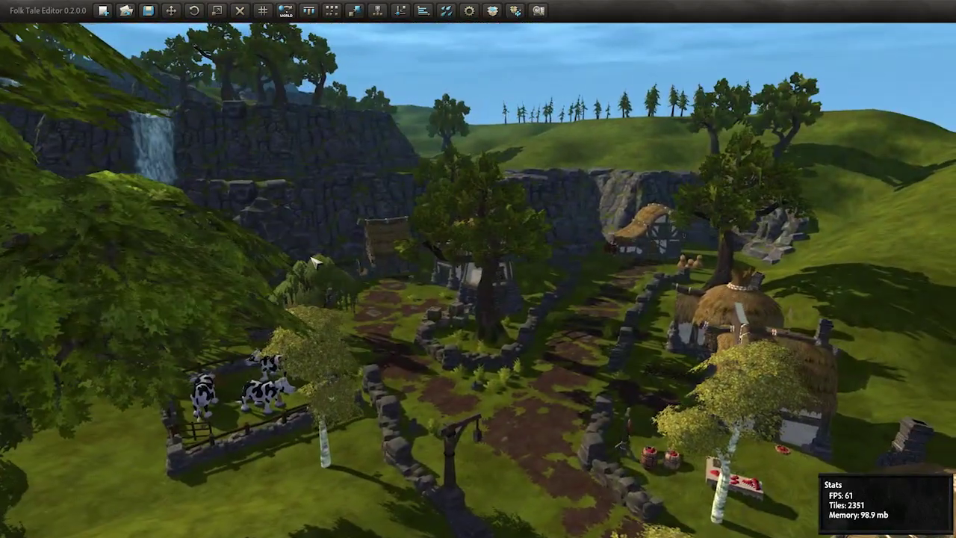
pyautogui.scroll(-2, 328, 262)
pyautogui.scroll(3, 326, 261)
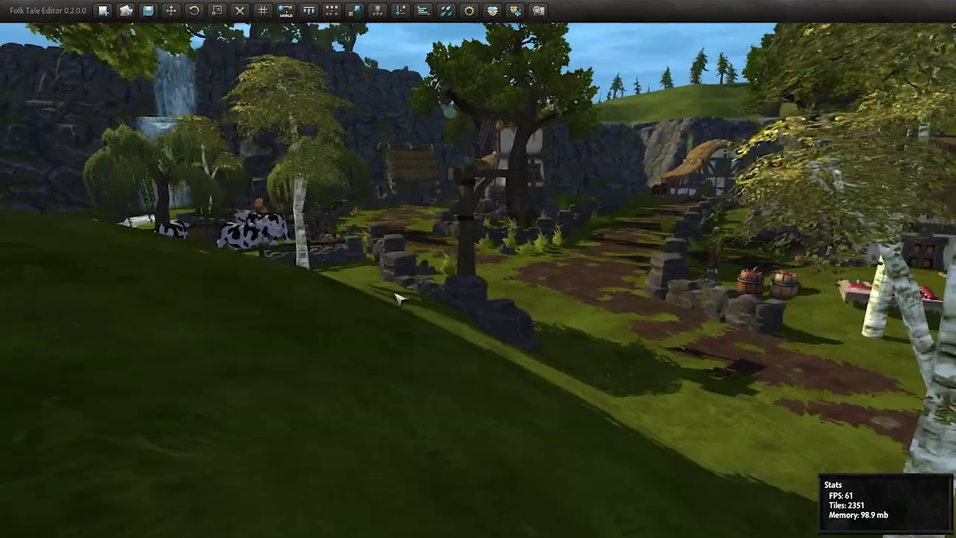